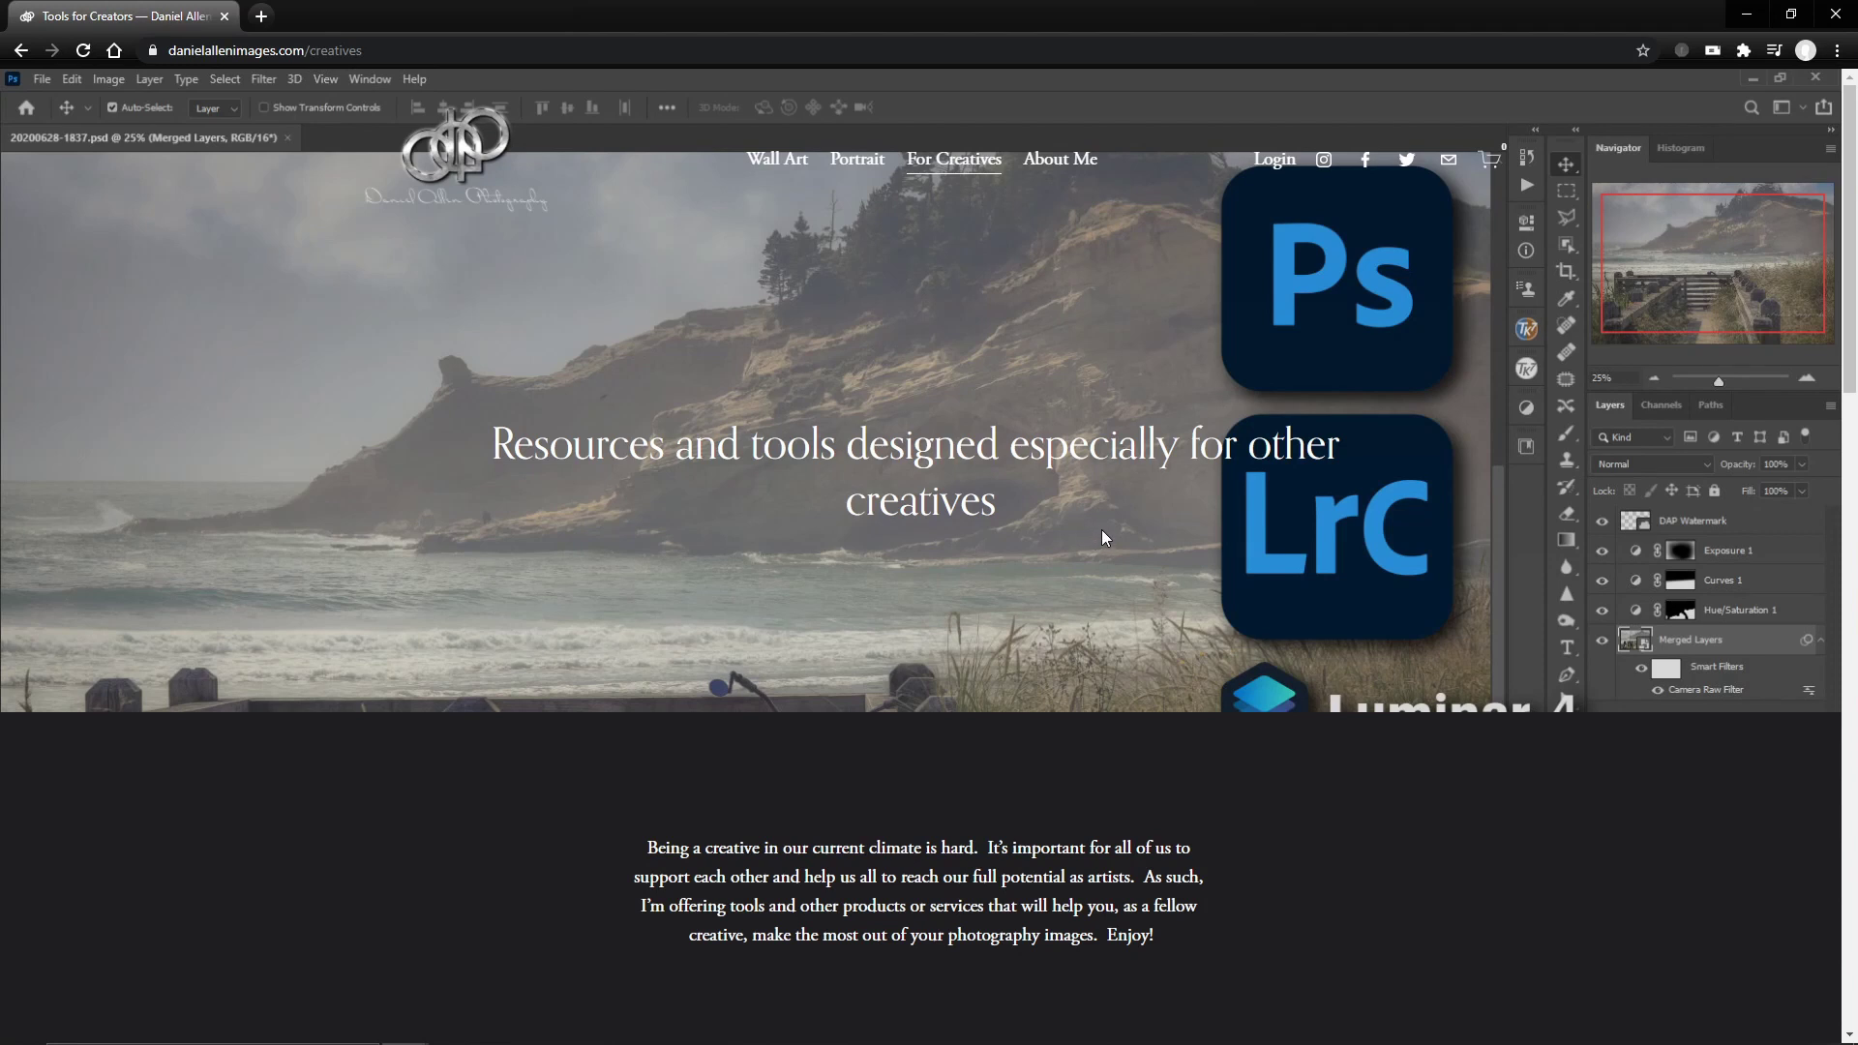
Step: Find the Polaroid Template on the creatives resources page and download it for free
scroll(1106, 530, "down", 7)
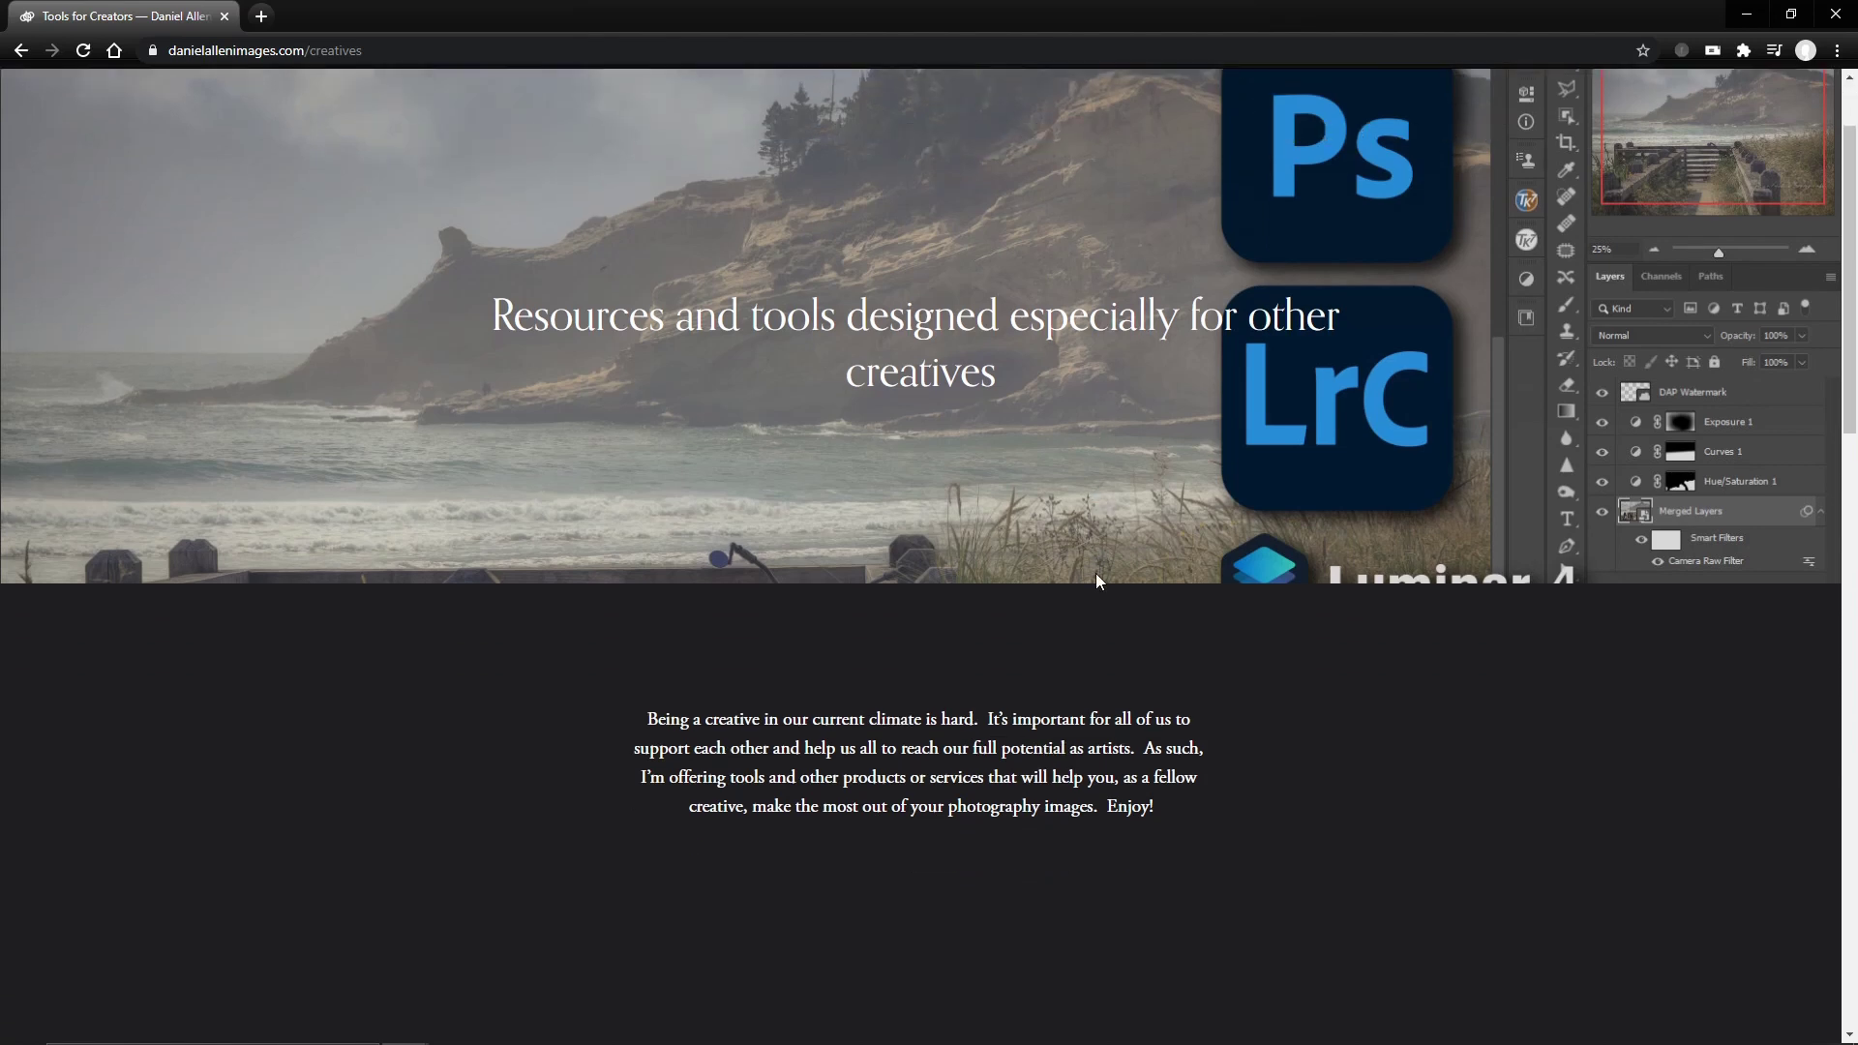
scroll(1089, 573, "down", 5)
scroll(1082, 571, "up", 3)
scroll(1082, 571, "down", 3)
scroll(1082, 571, "down", 1)
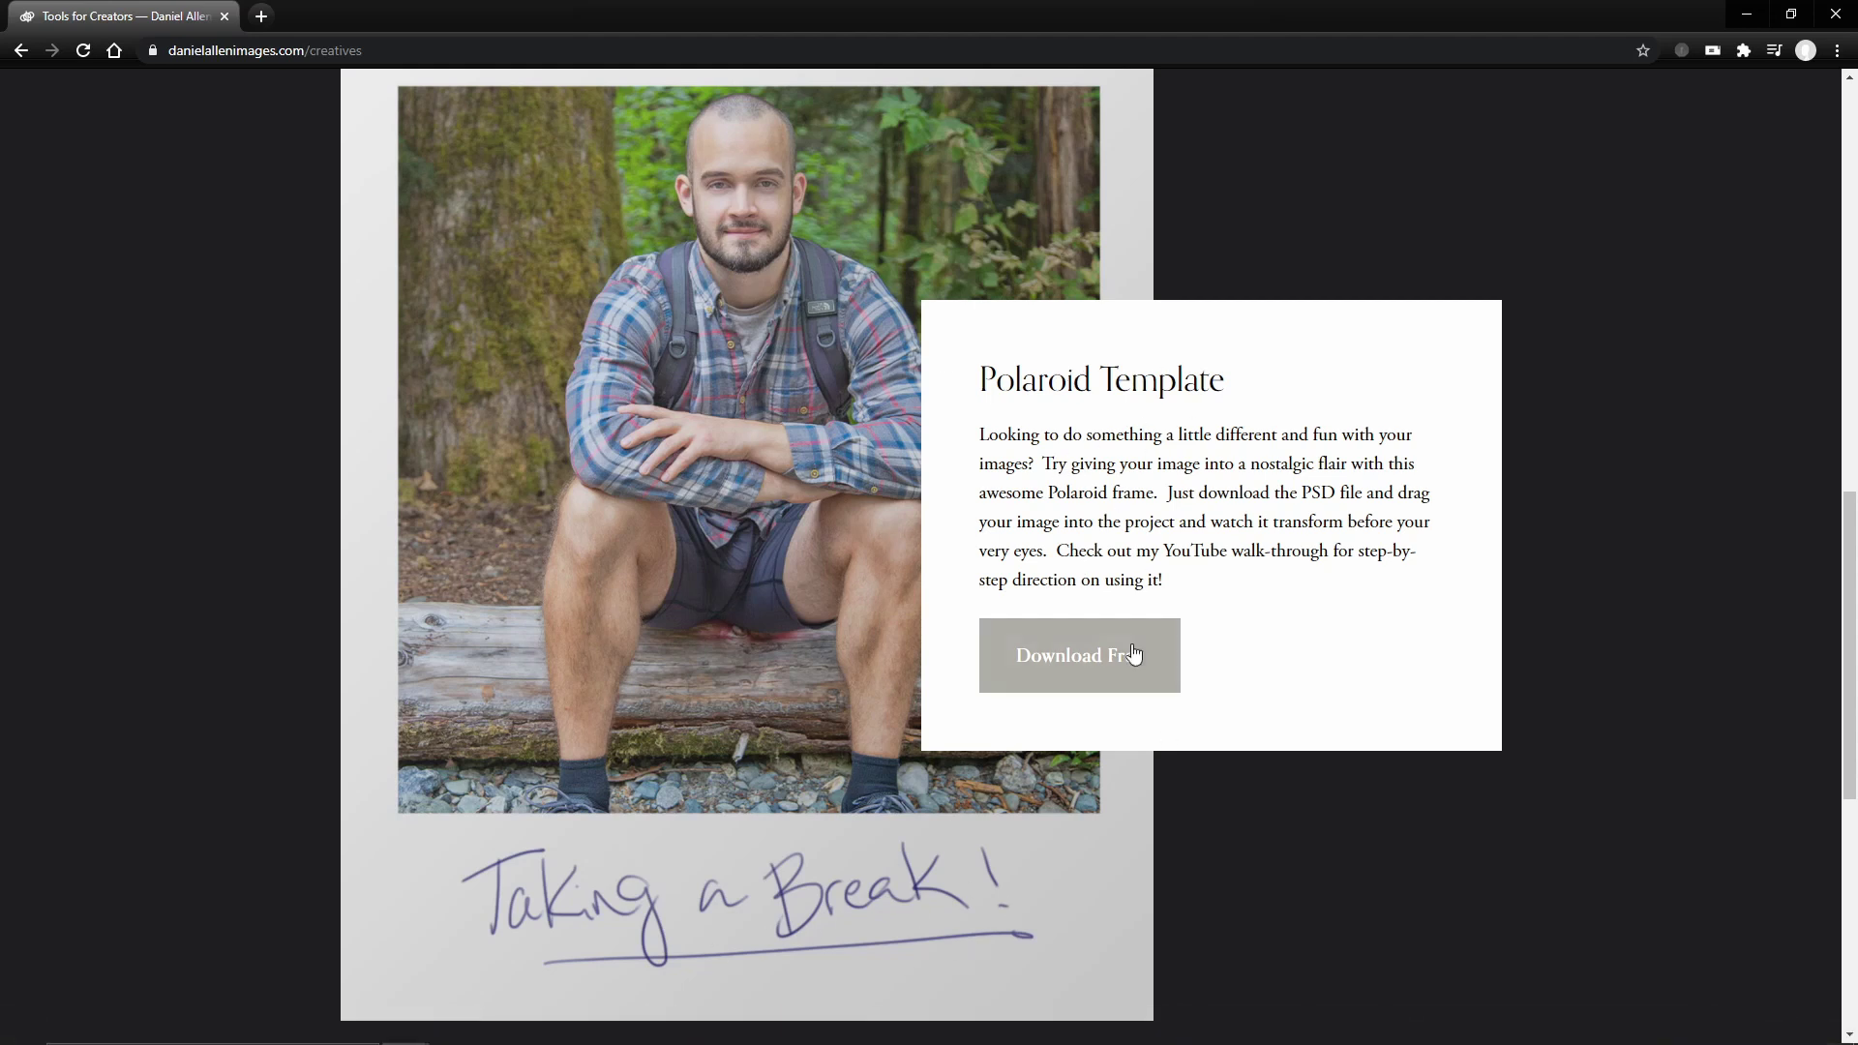
left_click(1069, 653)
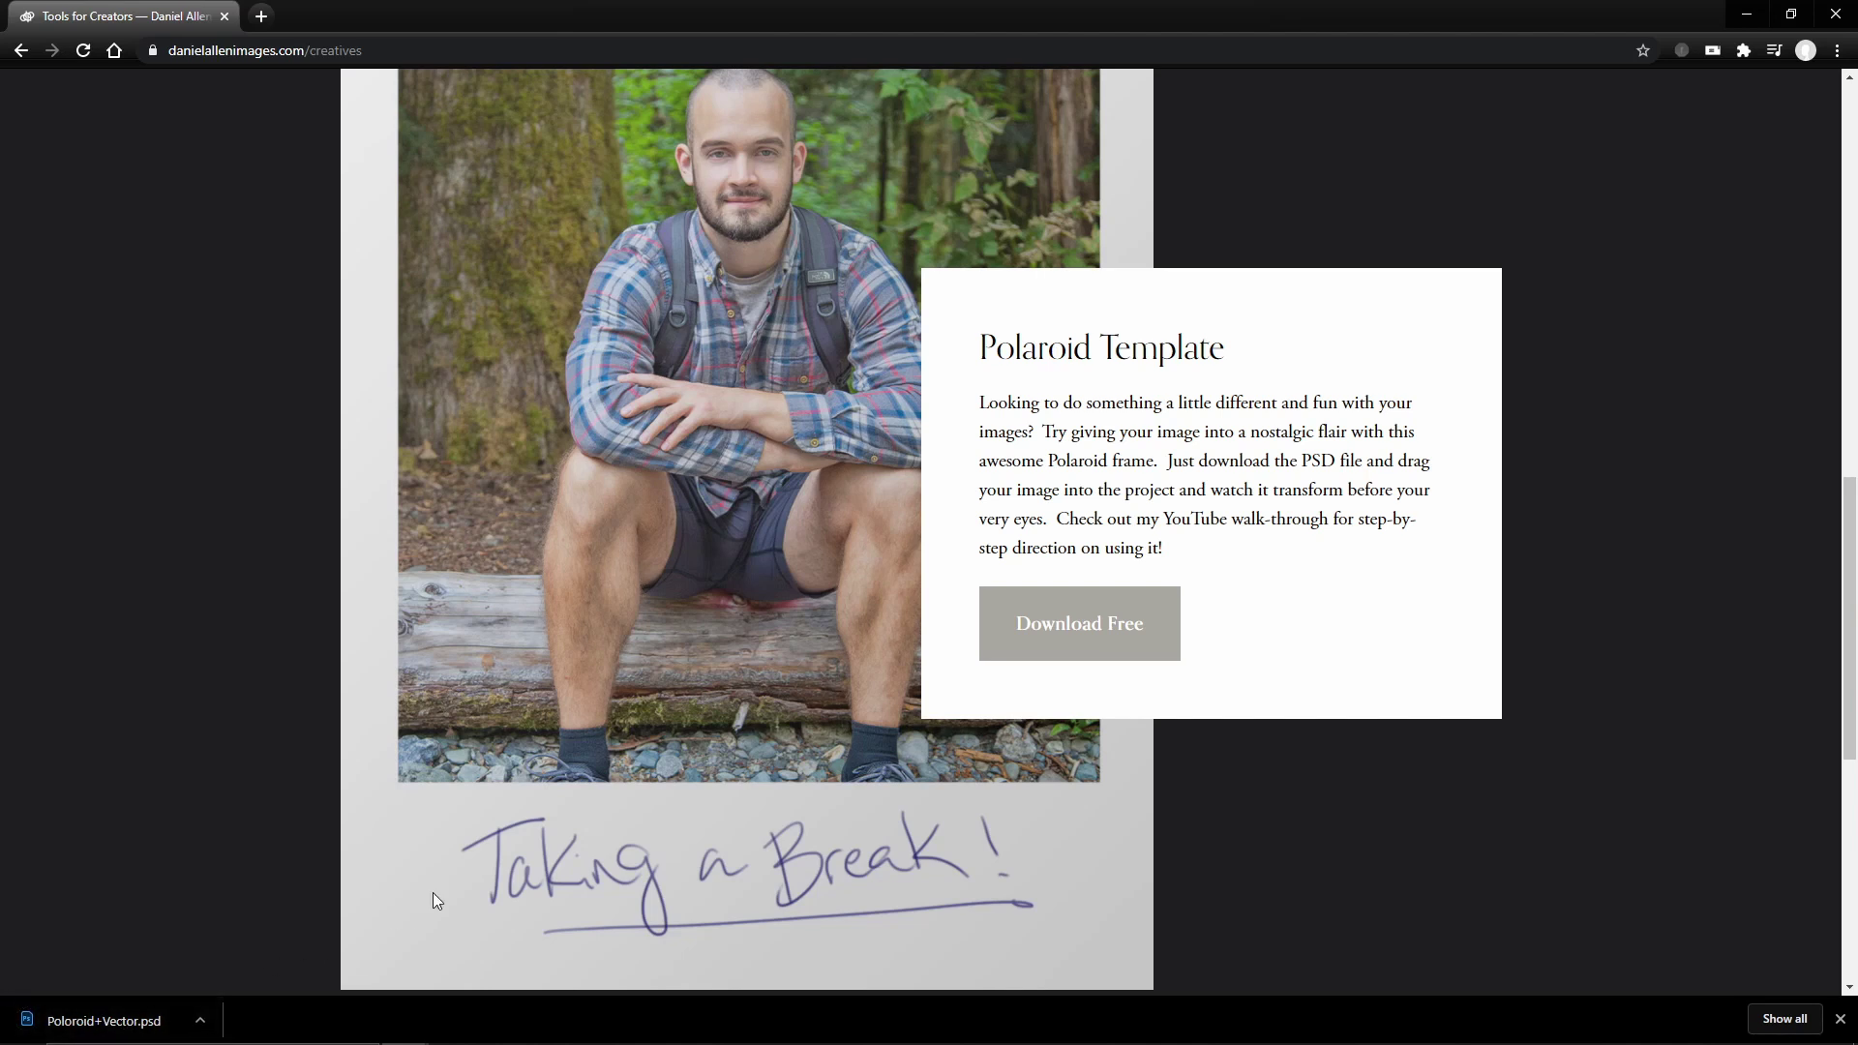
Step: Switch to the Downloads search results and open today's Poloroid+Vector.psd in Photoshop
key("alt+Tab")
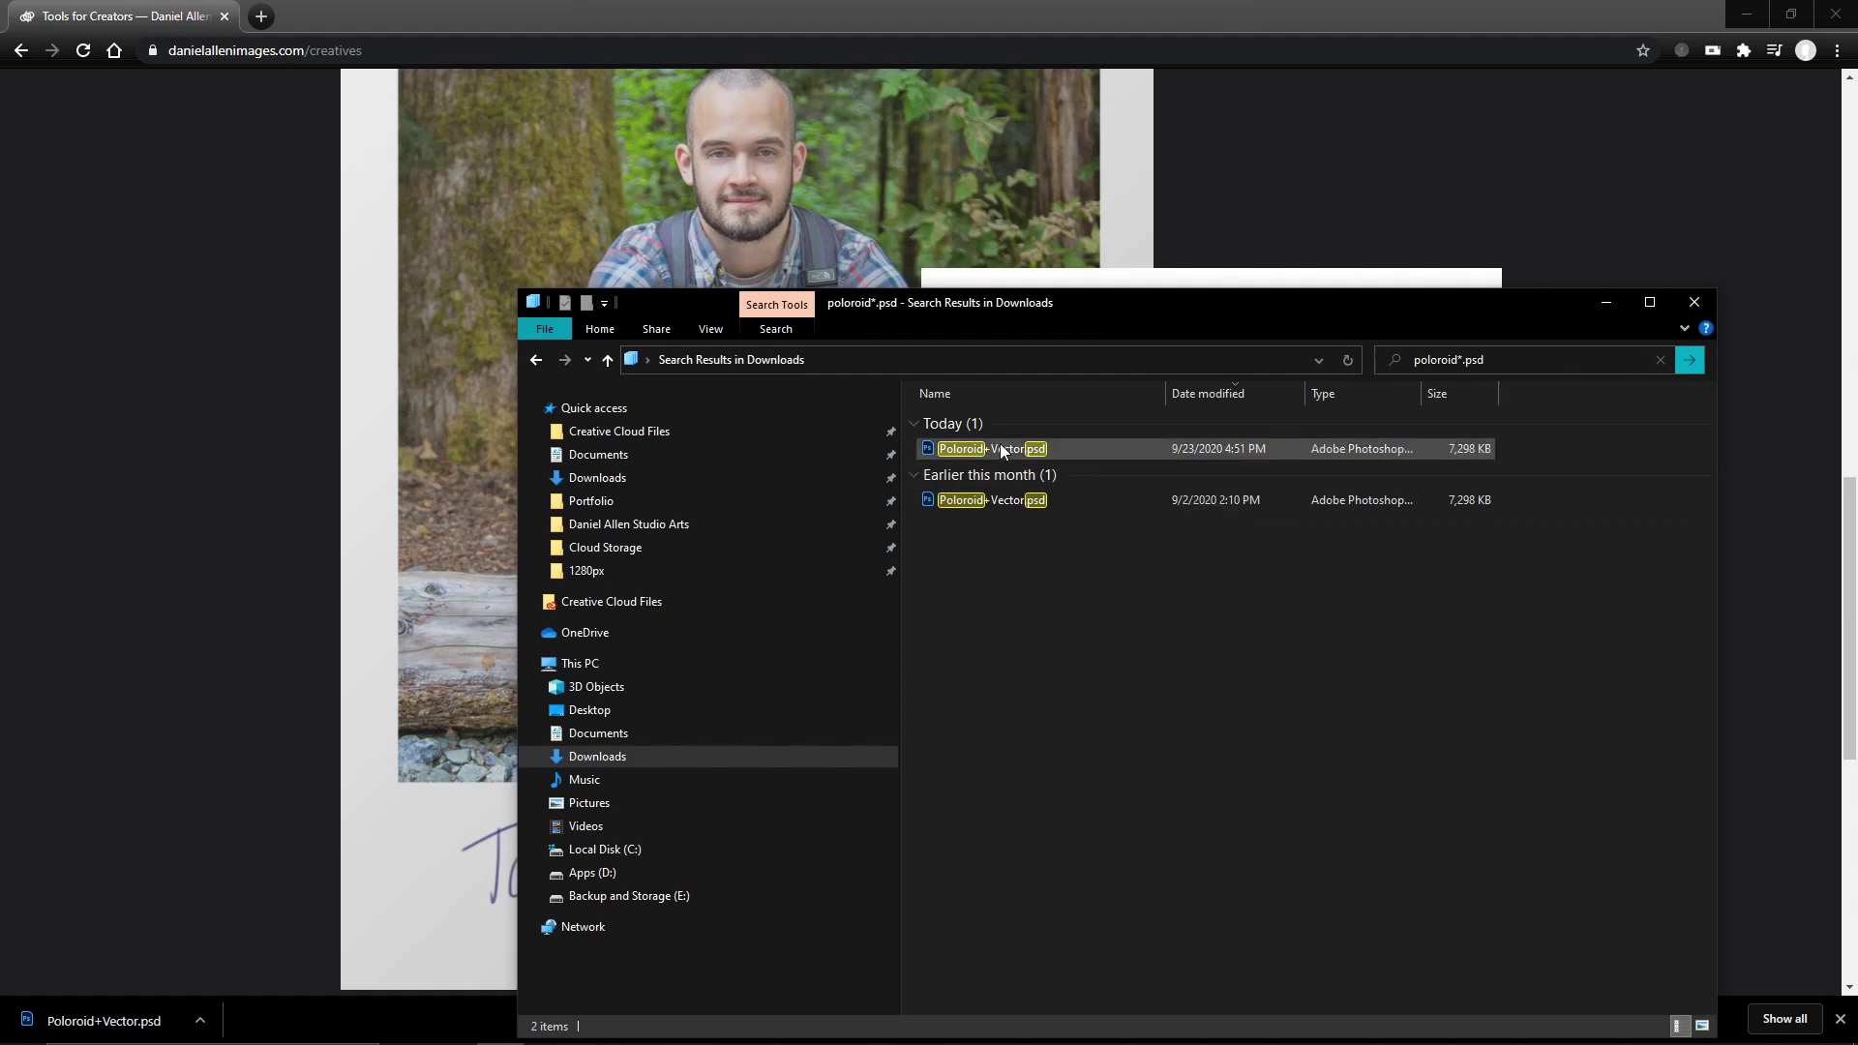
left_click_drag(997, 446, 757, 271)
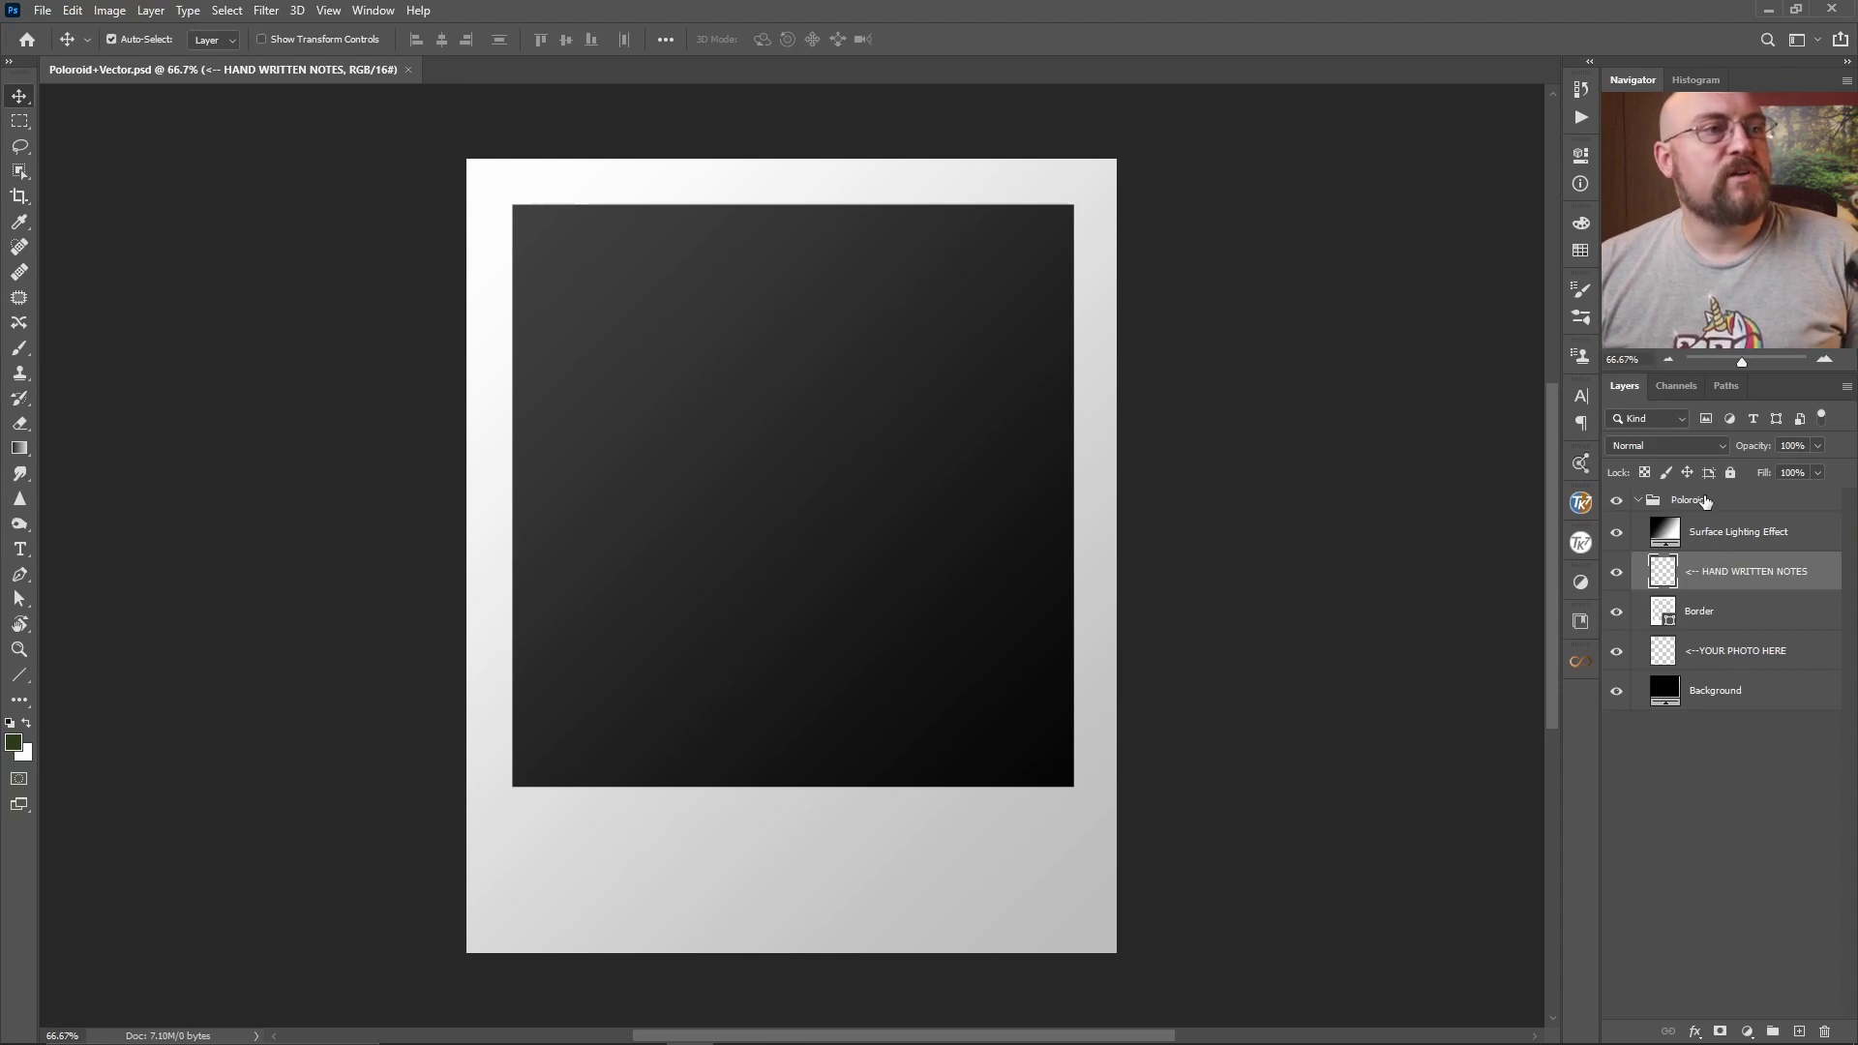
Step: Examine the Poloroid group, Background, YOUR PHOTO HERE and Border layers, hiding and reshowing the Border to see its effect
left_click(1657, 503)
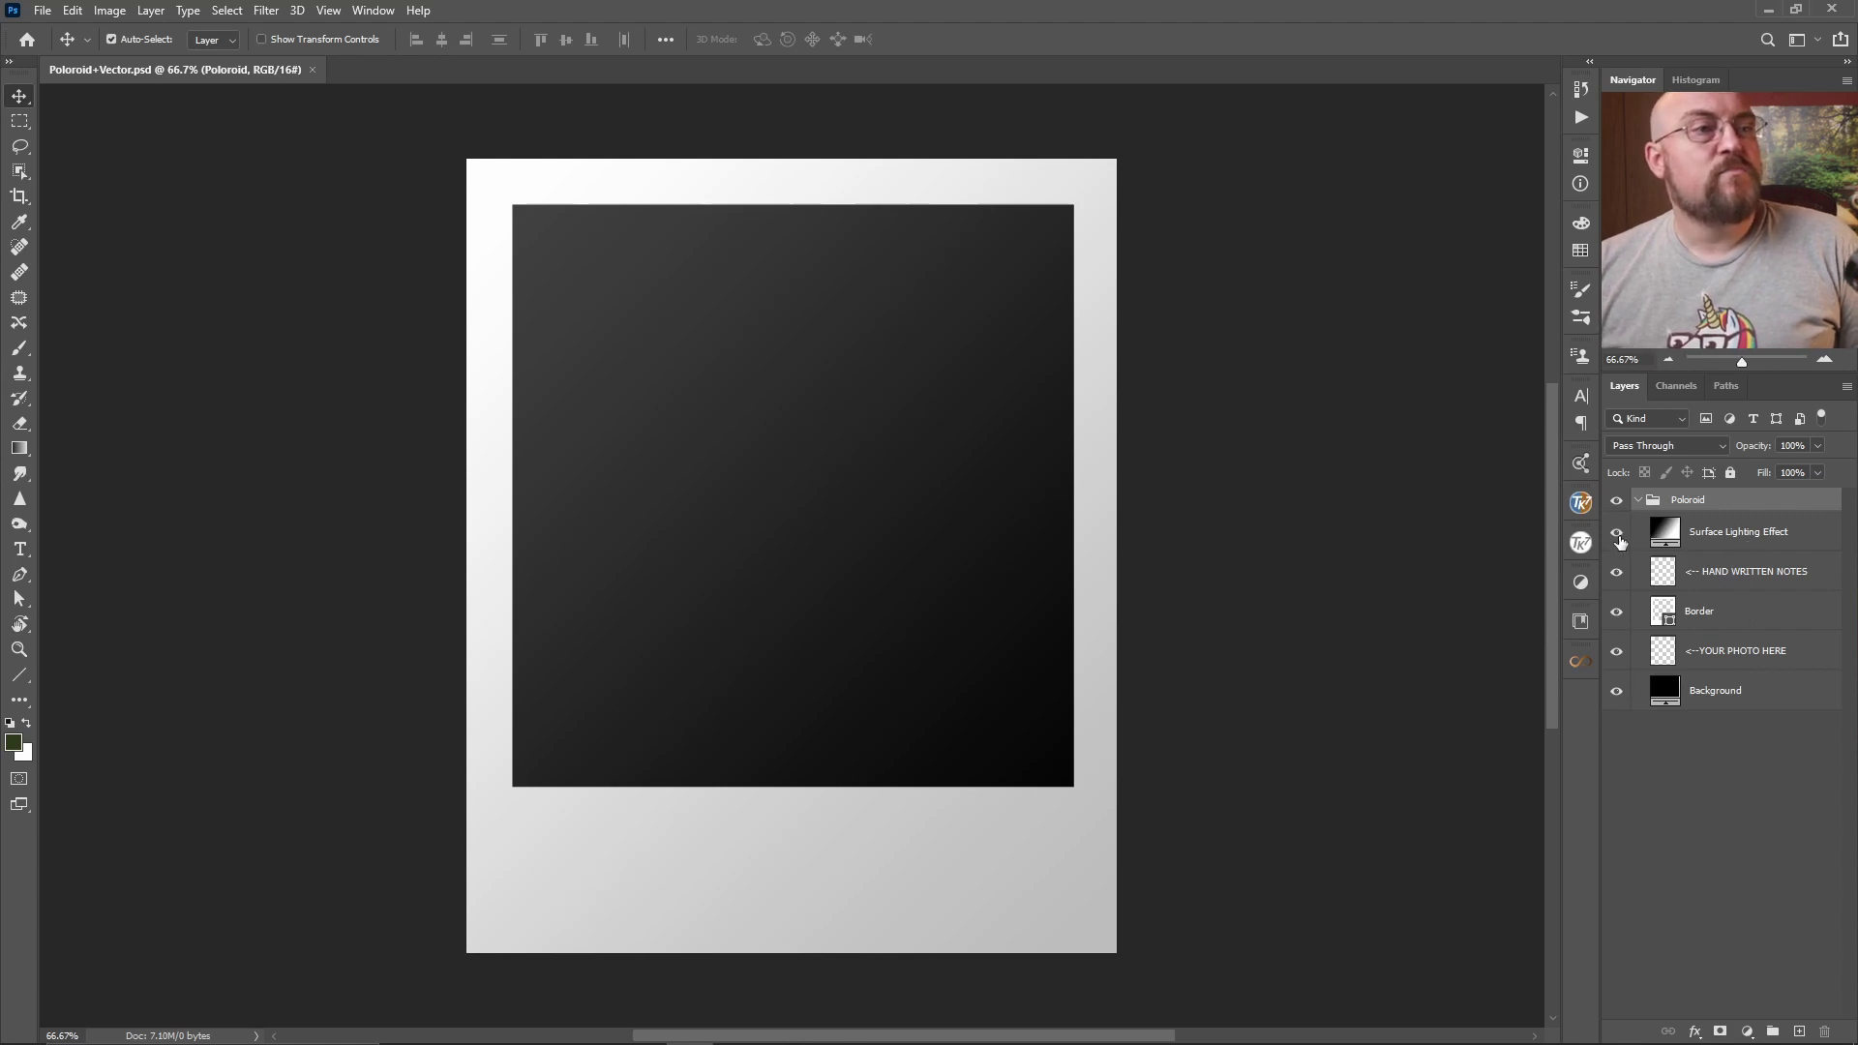
left_click(1768, 695)
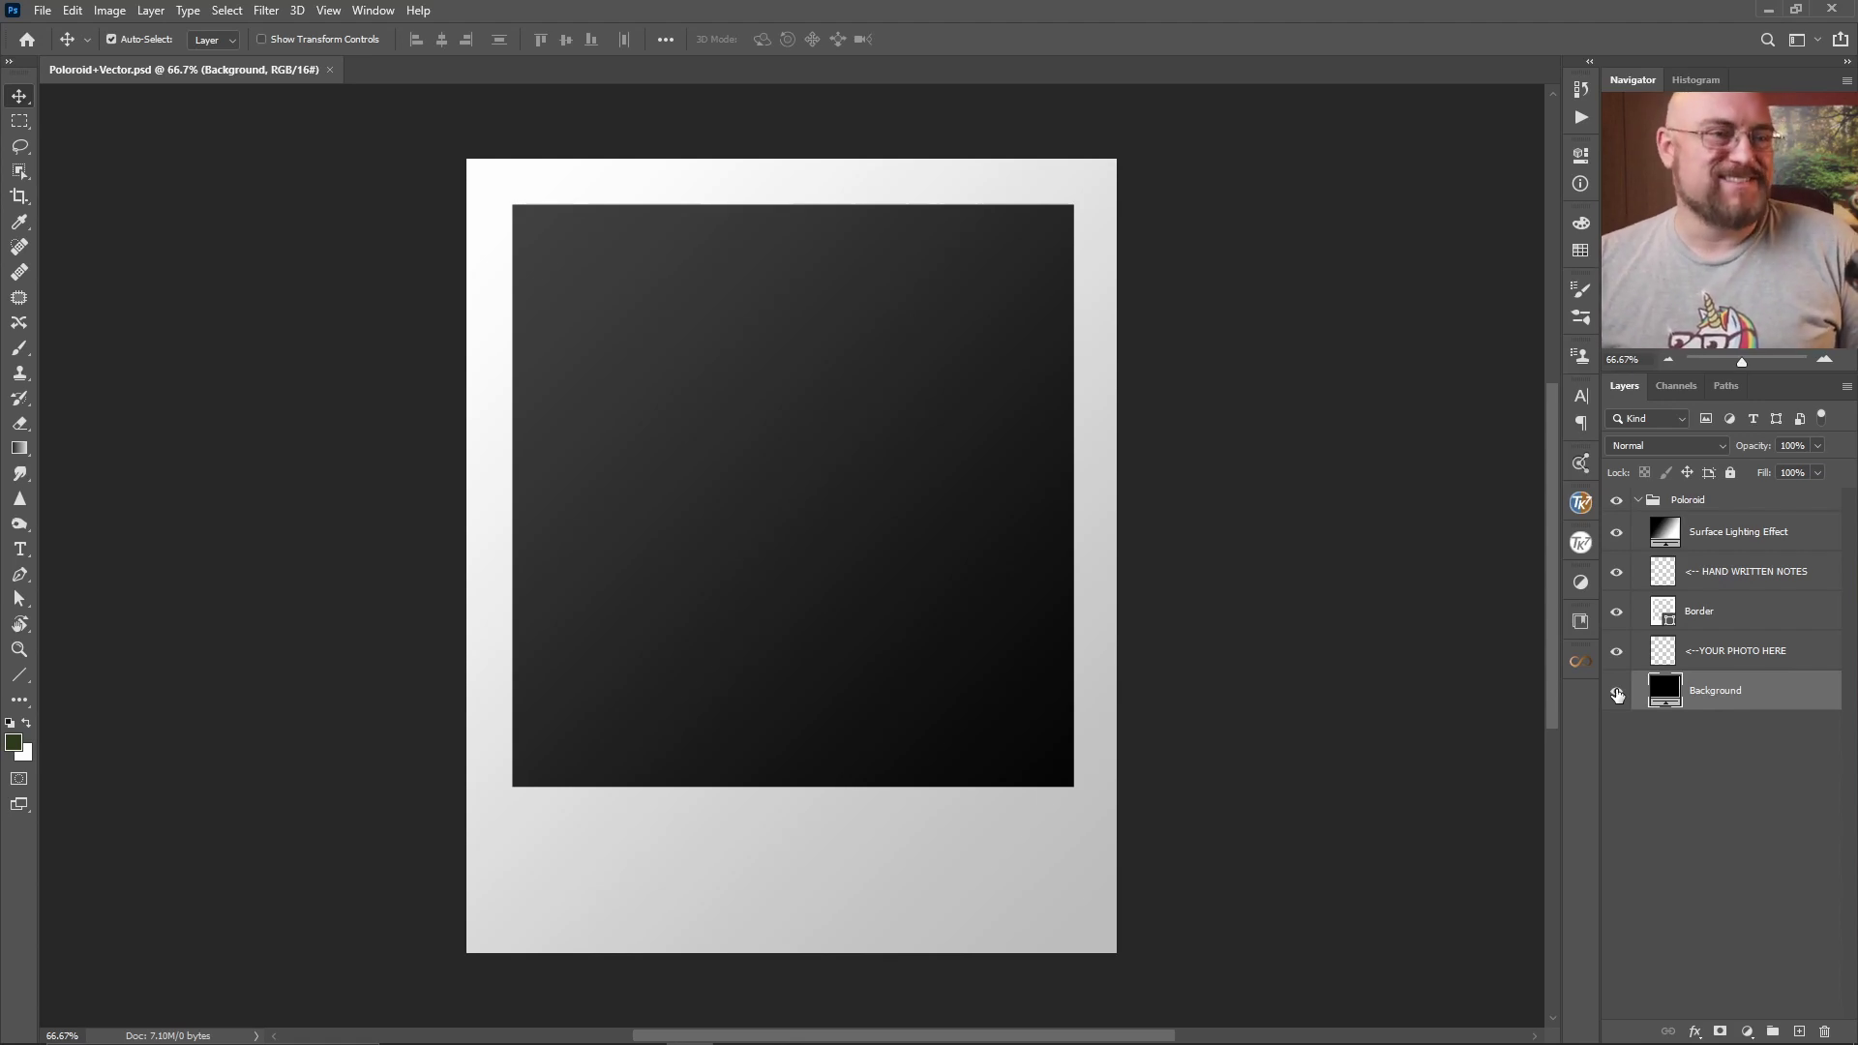
left_click(1734, 658)
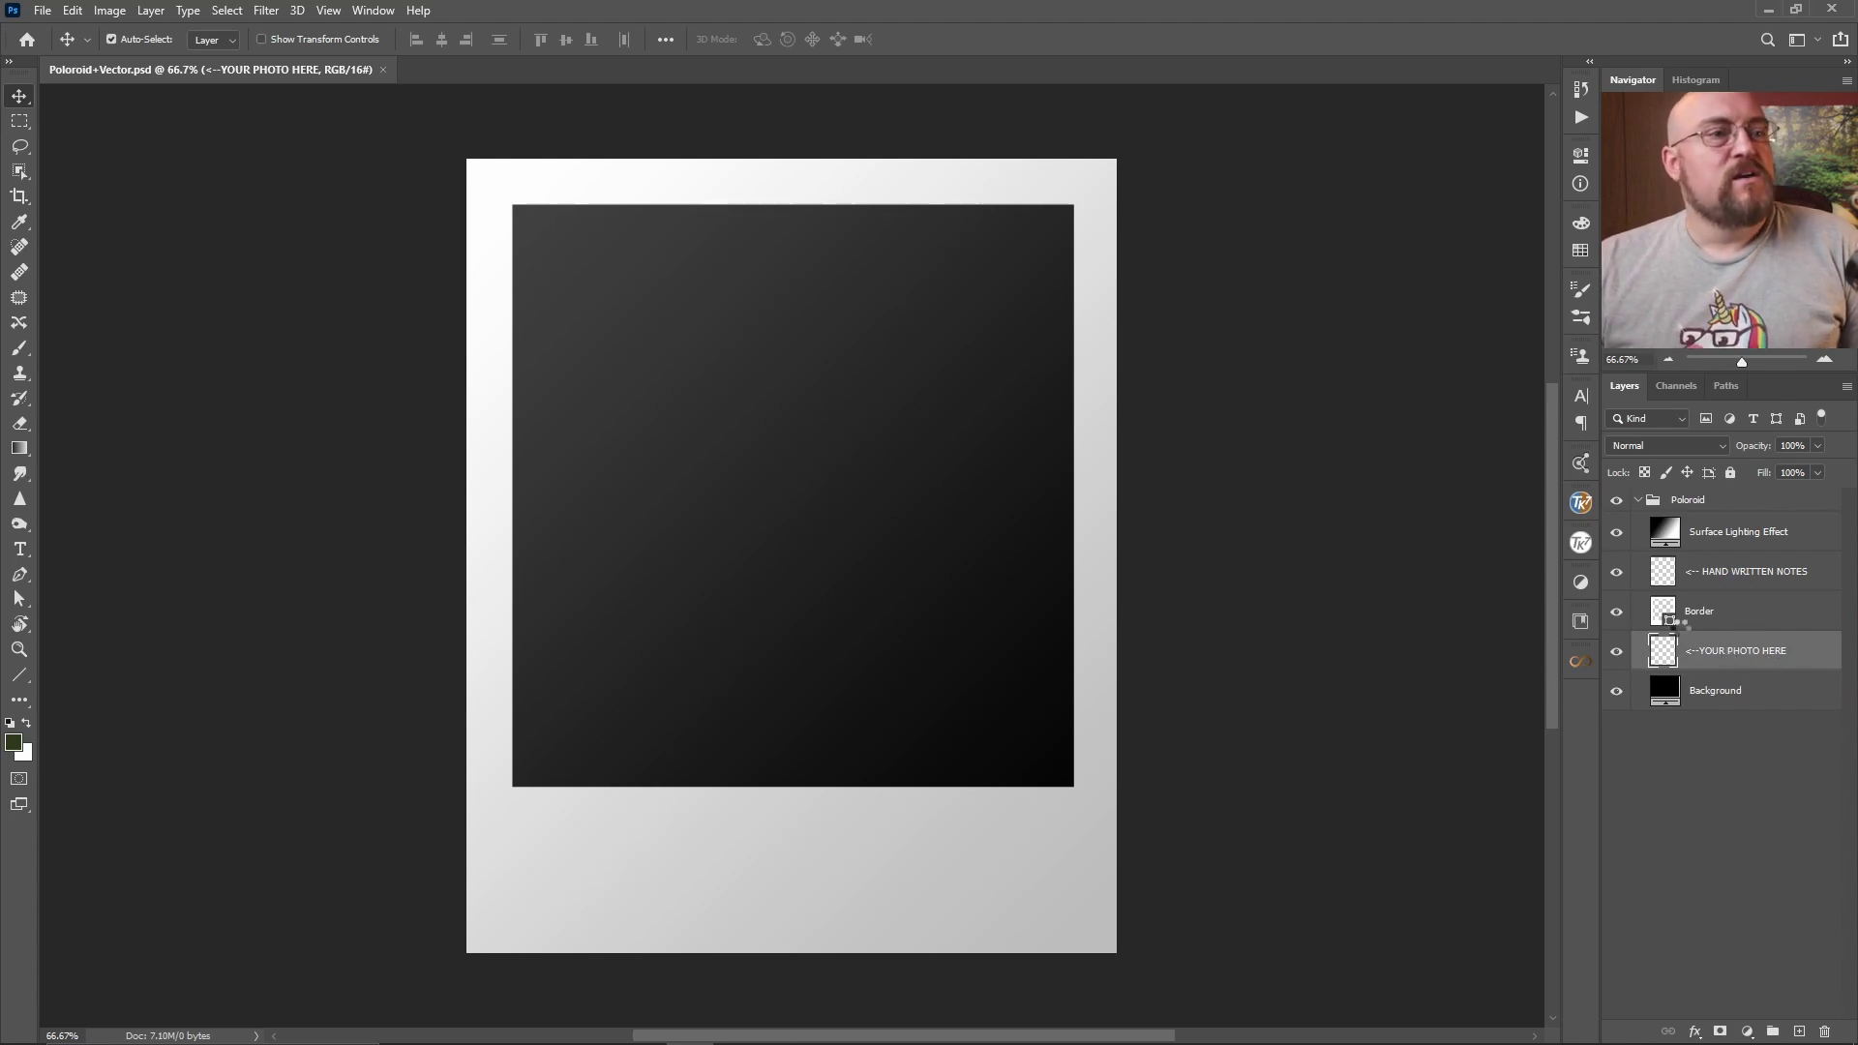
left_click(1689, 620)
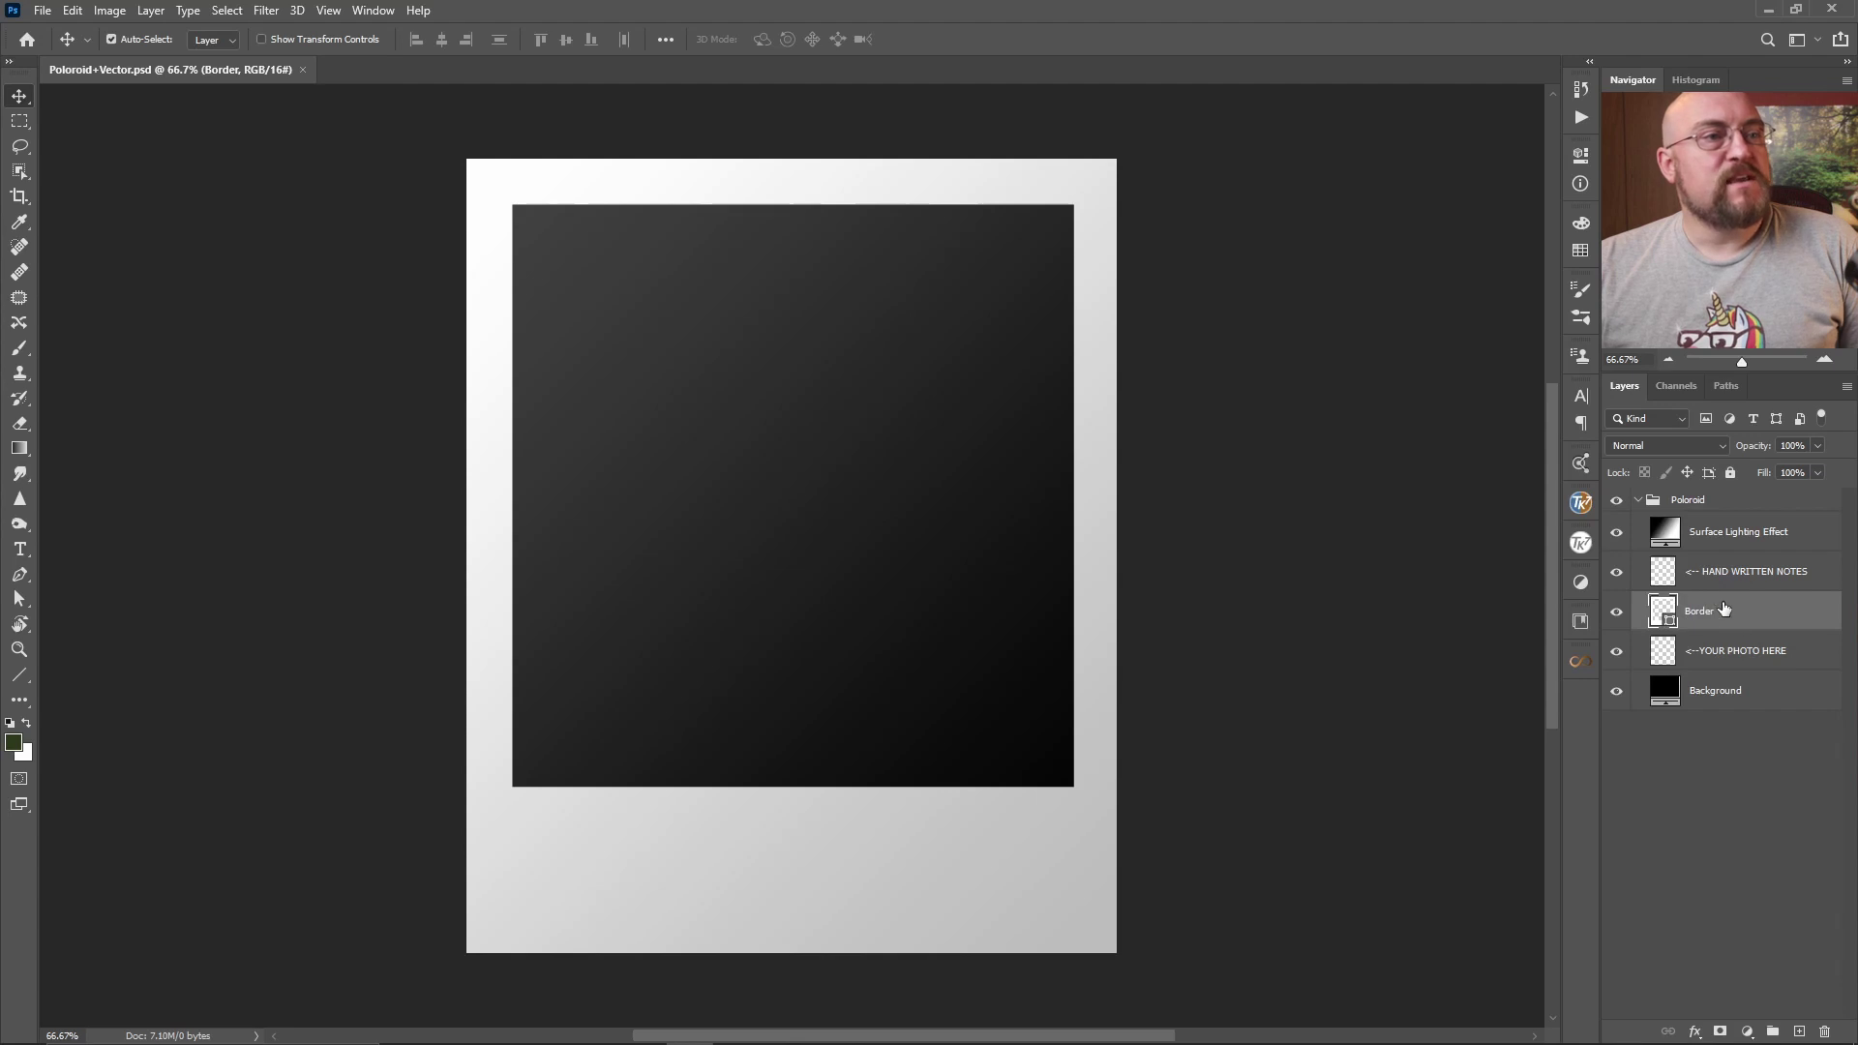
left_click(1615, 612)
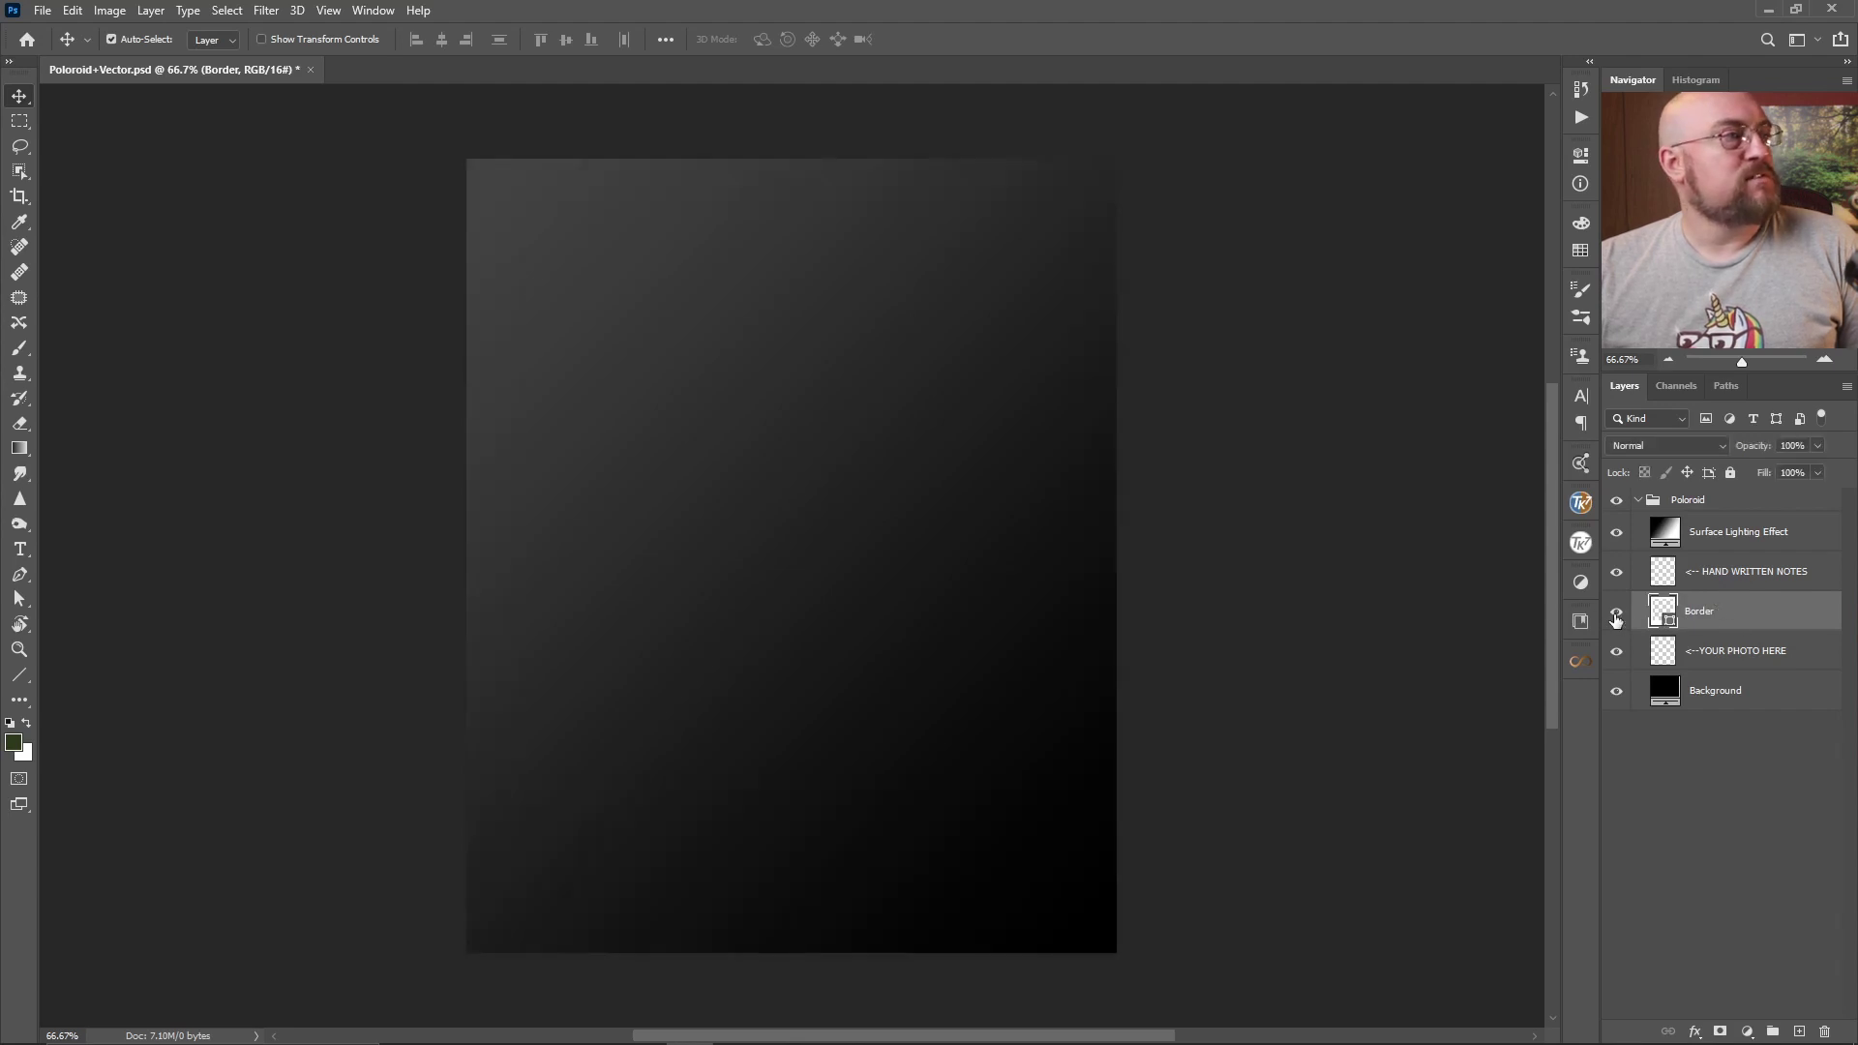
left_click(1616, 611)
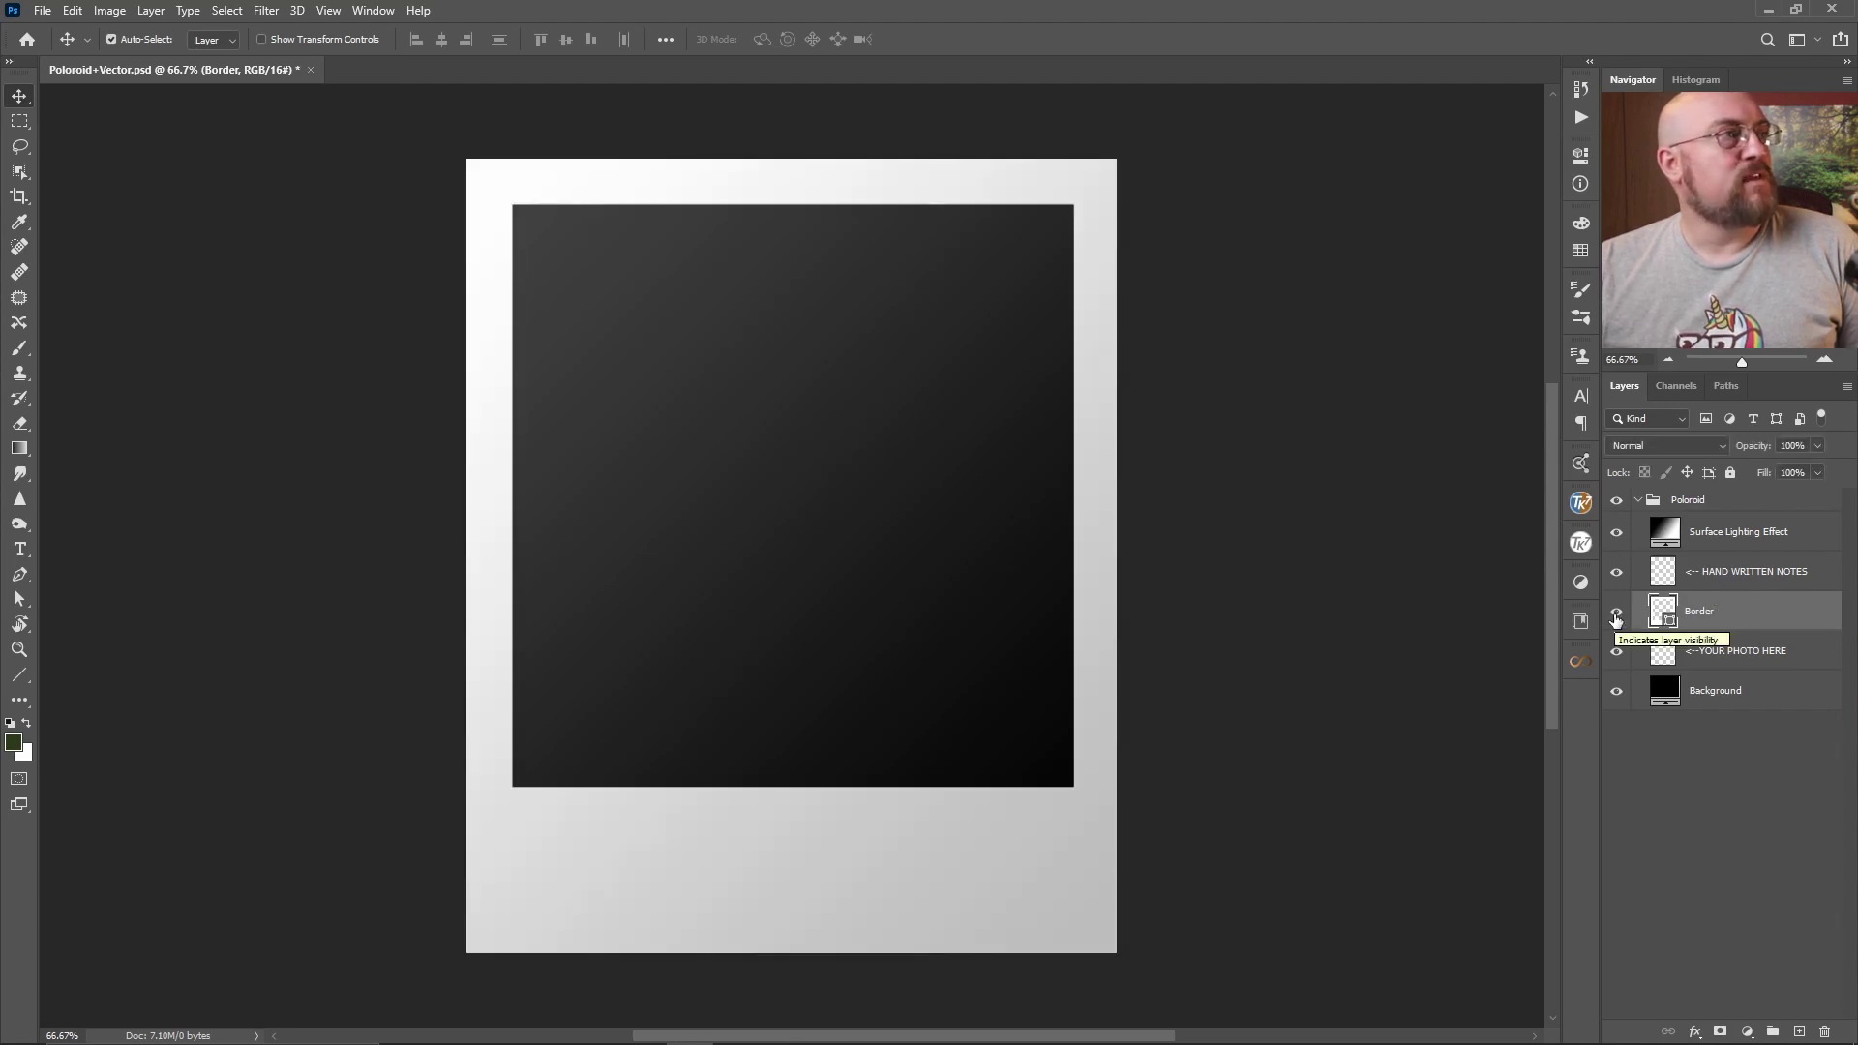
Step: Examine the HAND WRITTEN NOTES and Surface Lighting Effect layers, hiding and reshowing the lighting effect to compare
left_click(1748, 575)
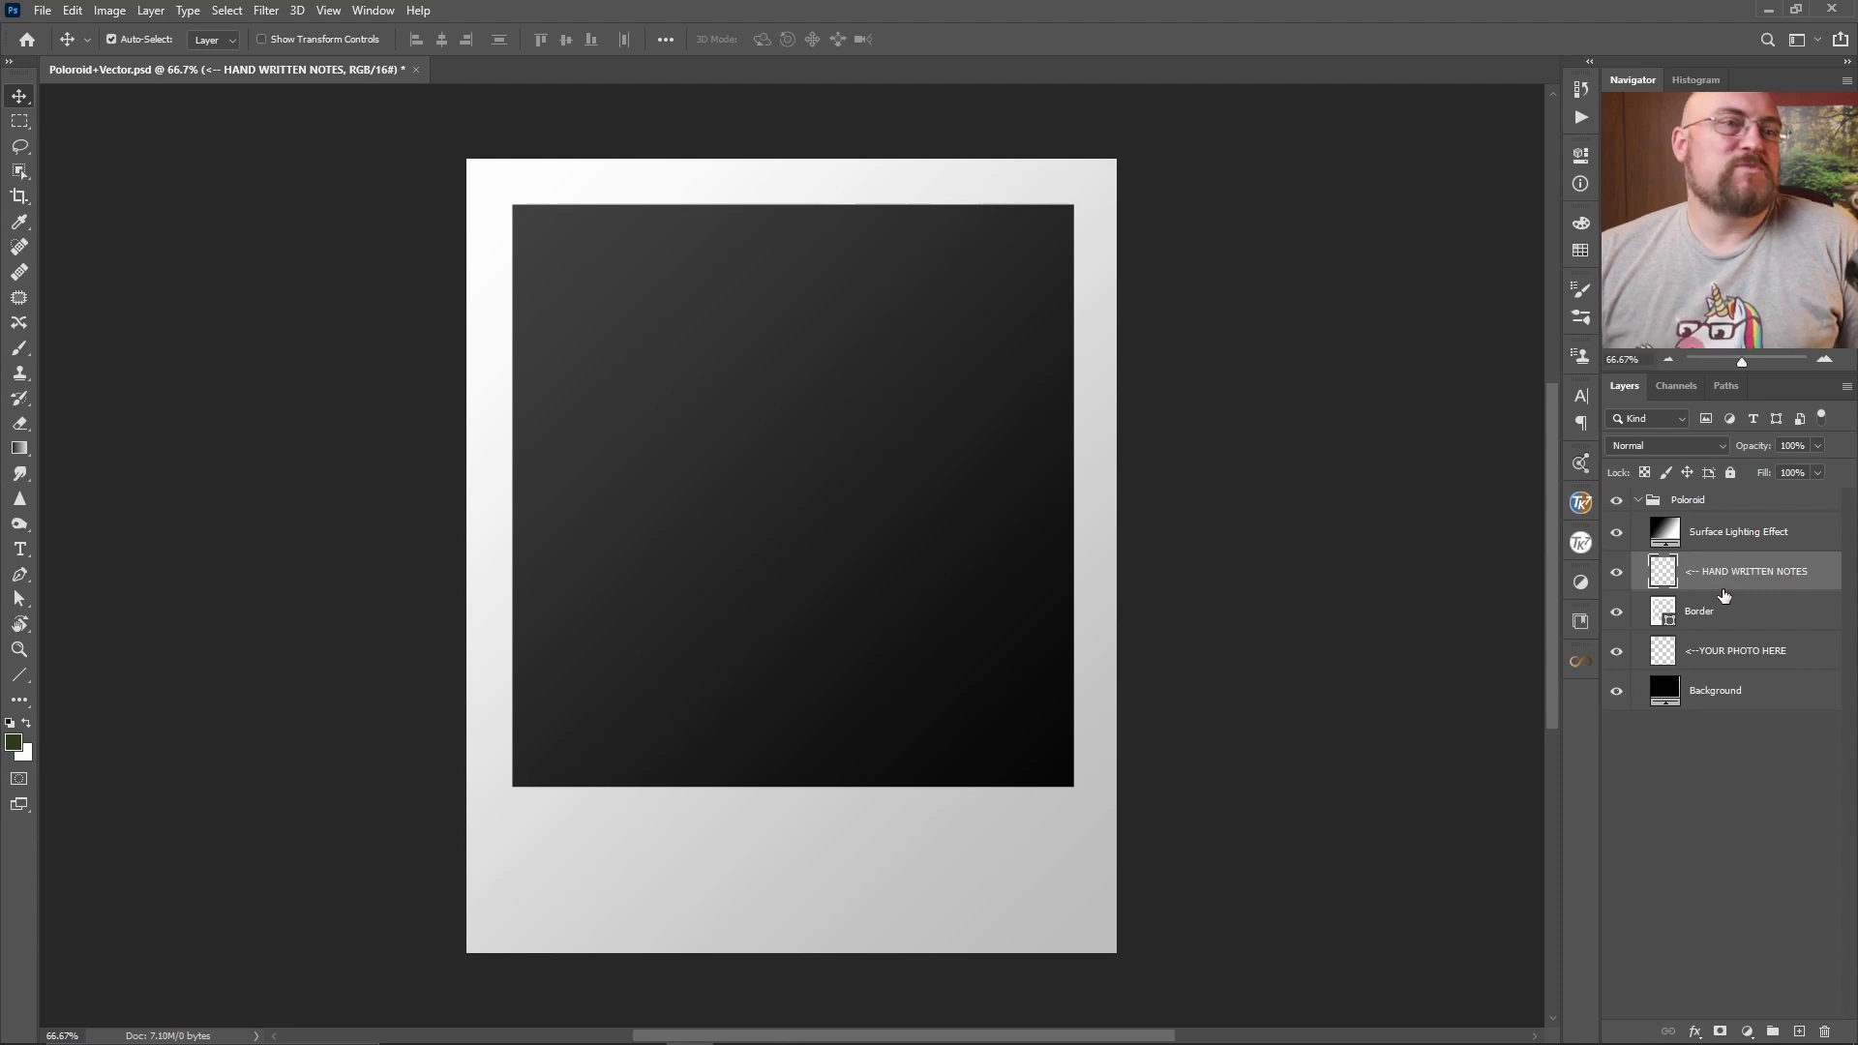
left_click(1739, 541)
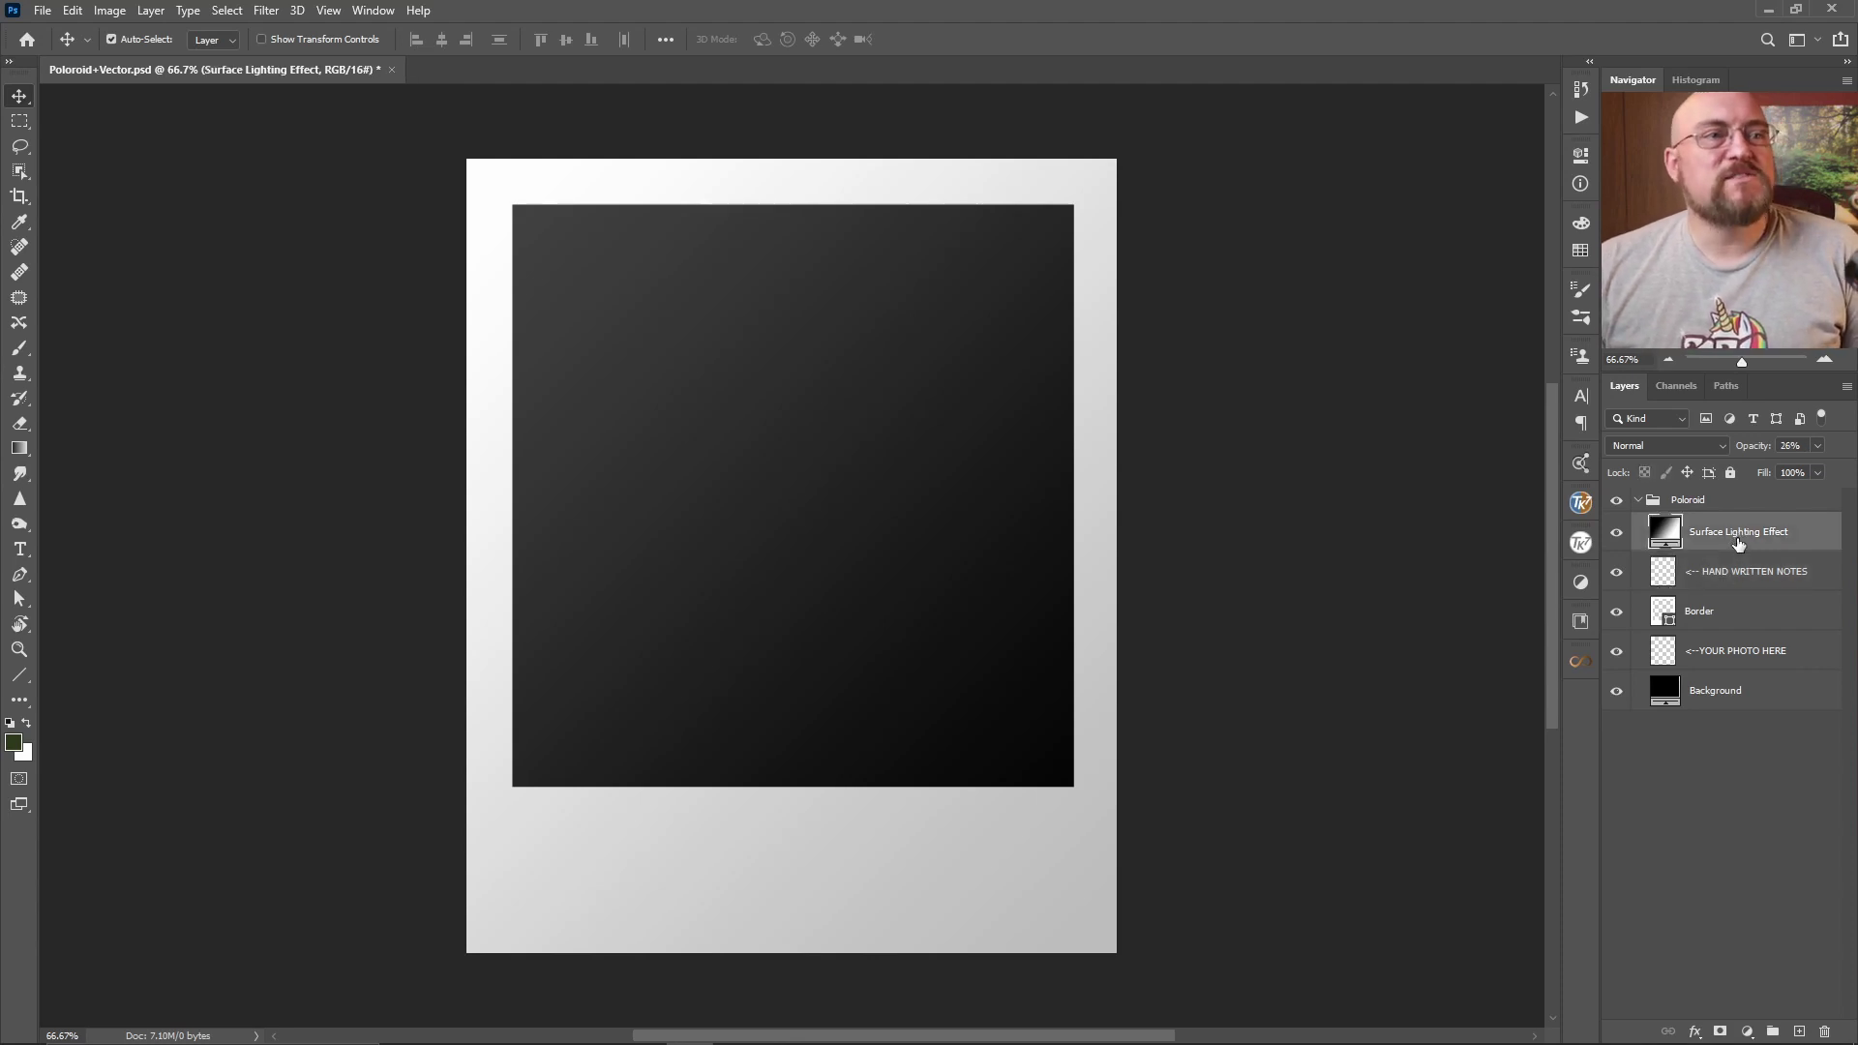
left_click(1616, 538)
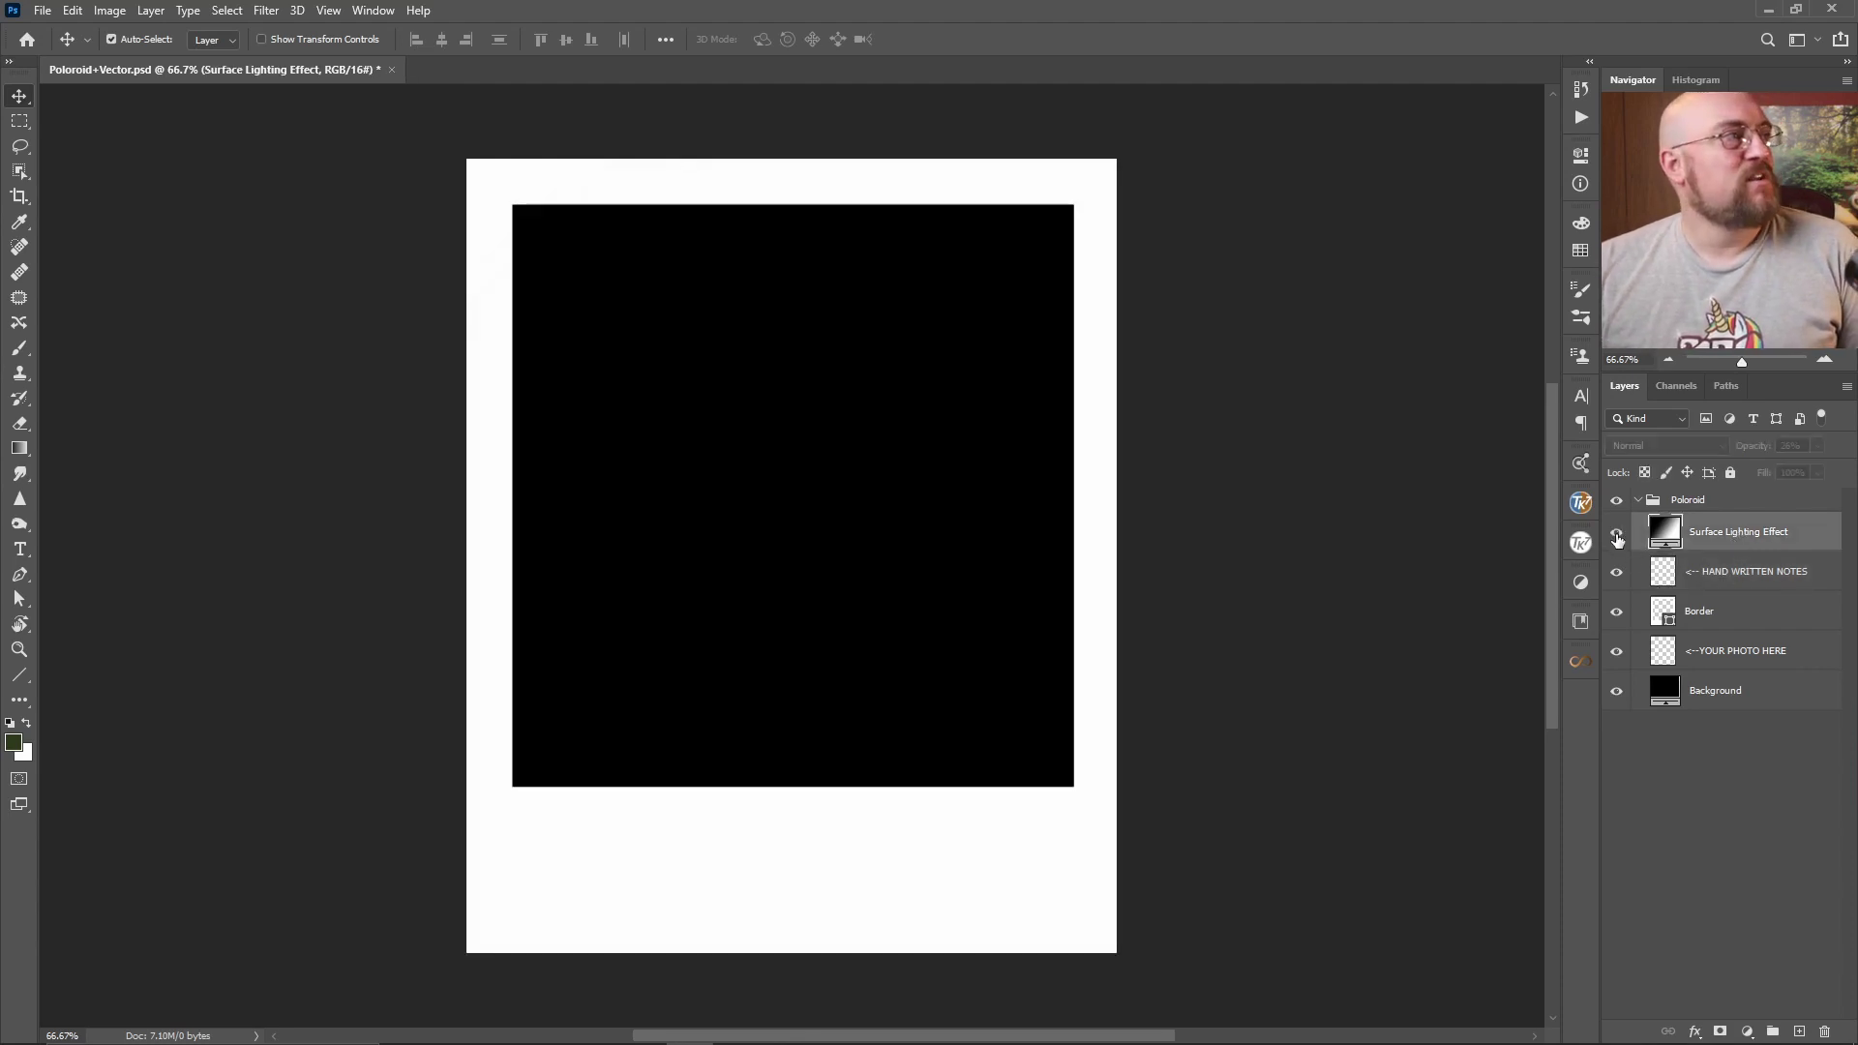
left_click(1616, 538)
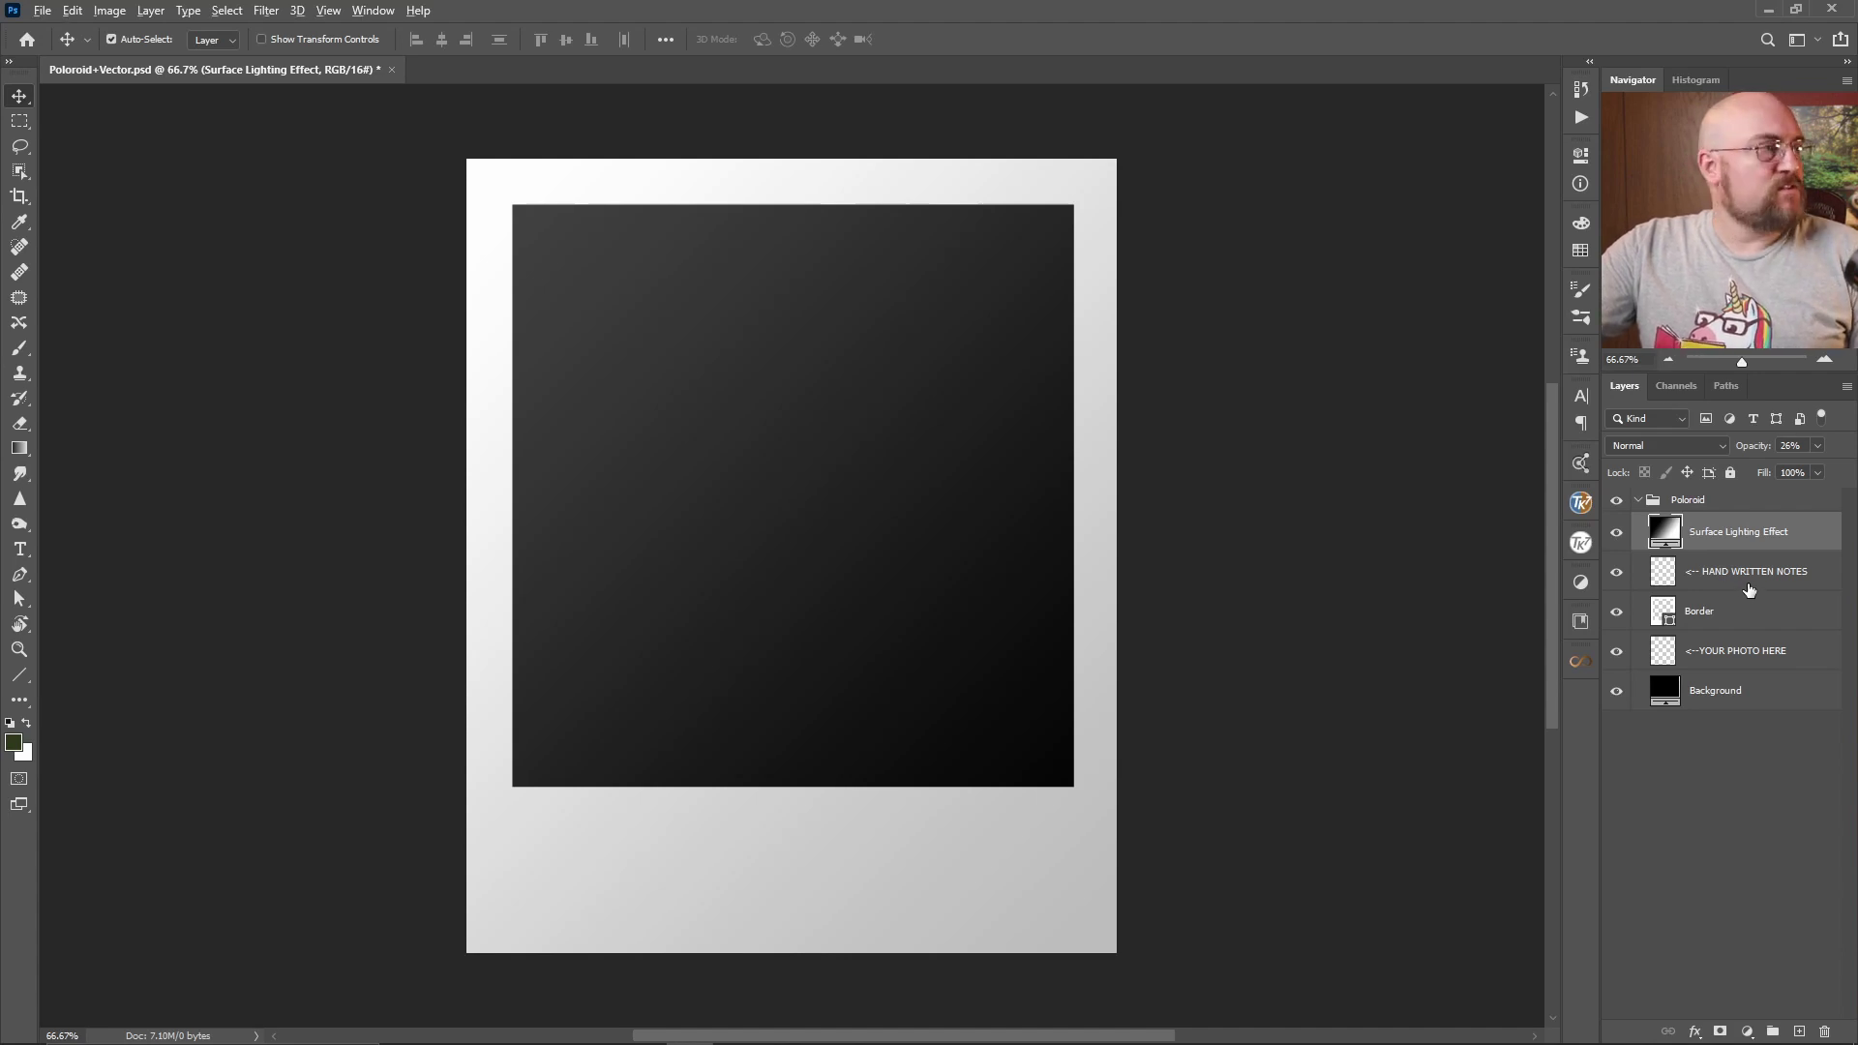
Step: Switch to Lightroom Classic and send photo IMG_2395 to Photoshop 2020 as a copy with Lightroom adjustments
key("alt+Tab")
key("alt+Tab")
key("alt+Tab")
key("alt+Tab")
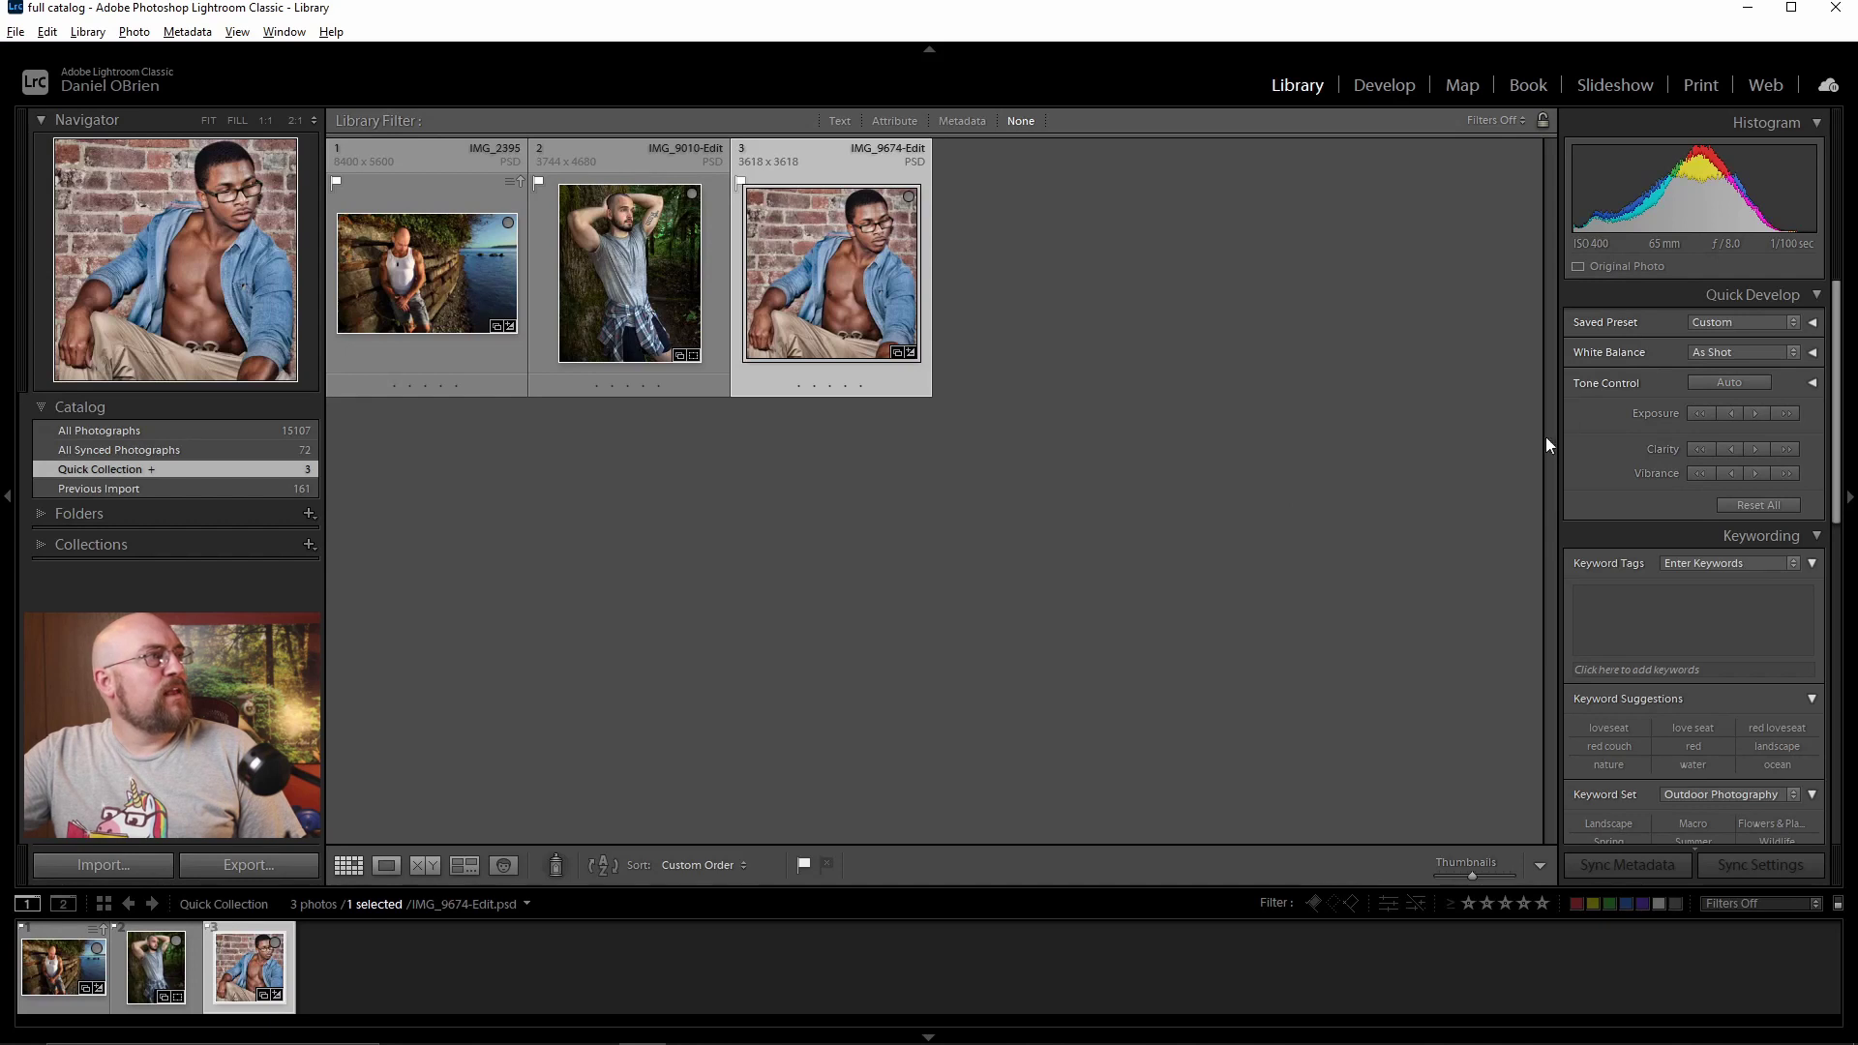
right_click(422, 275)
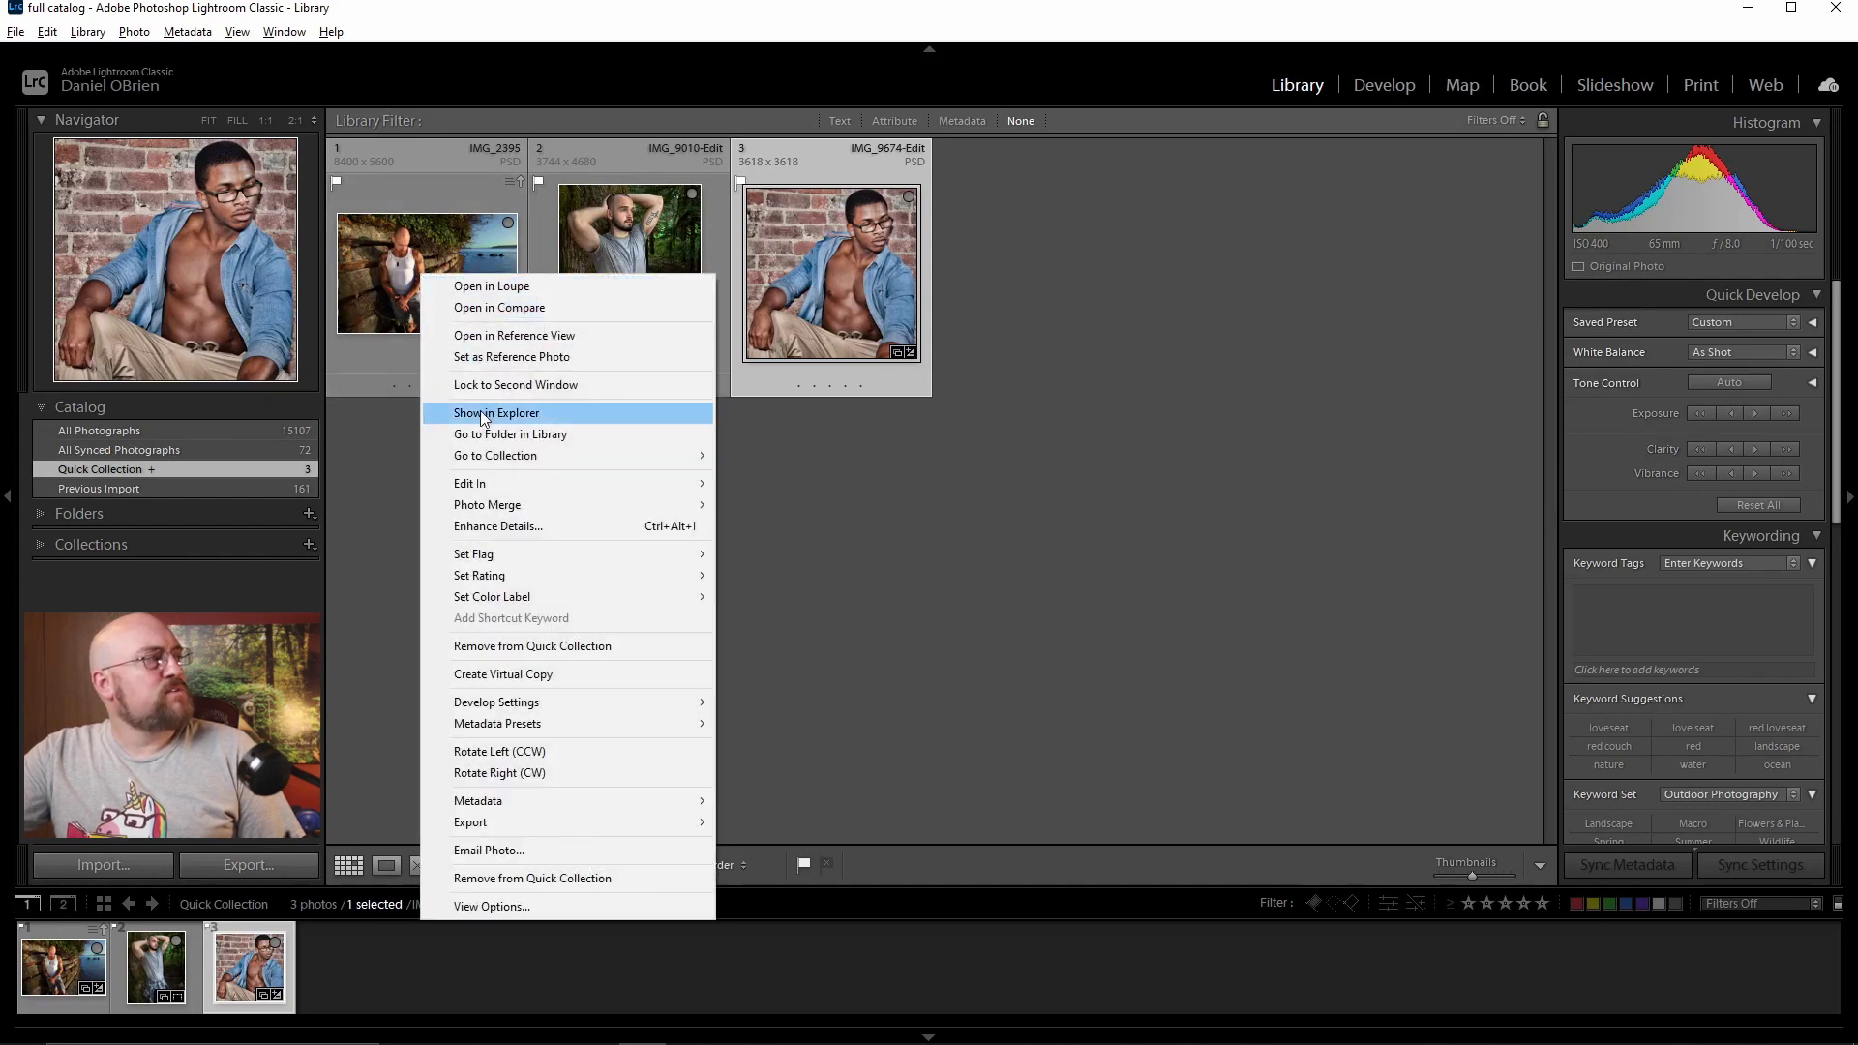
mouse_move(508, 484)
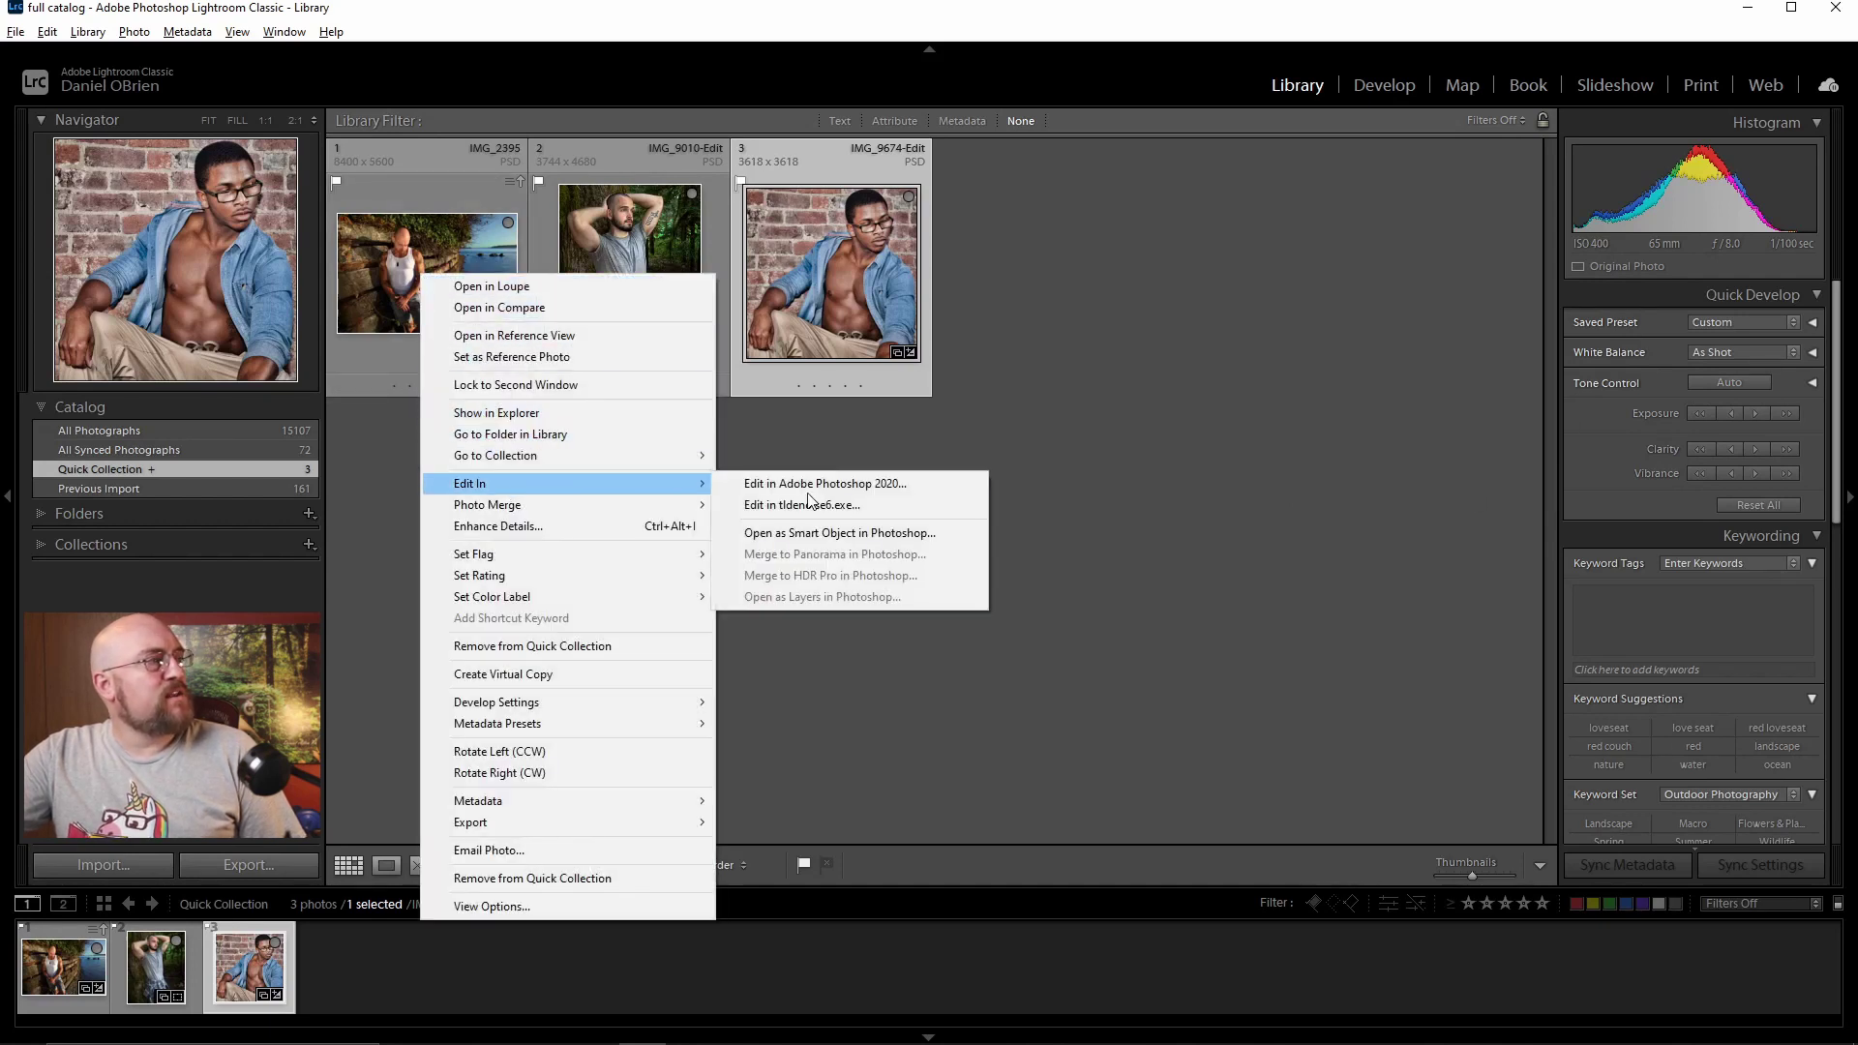
left_click(882, 484)
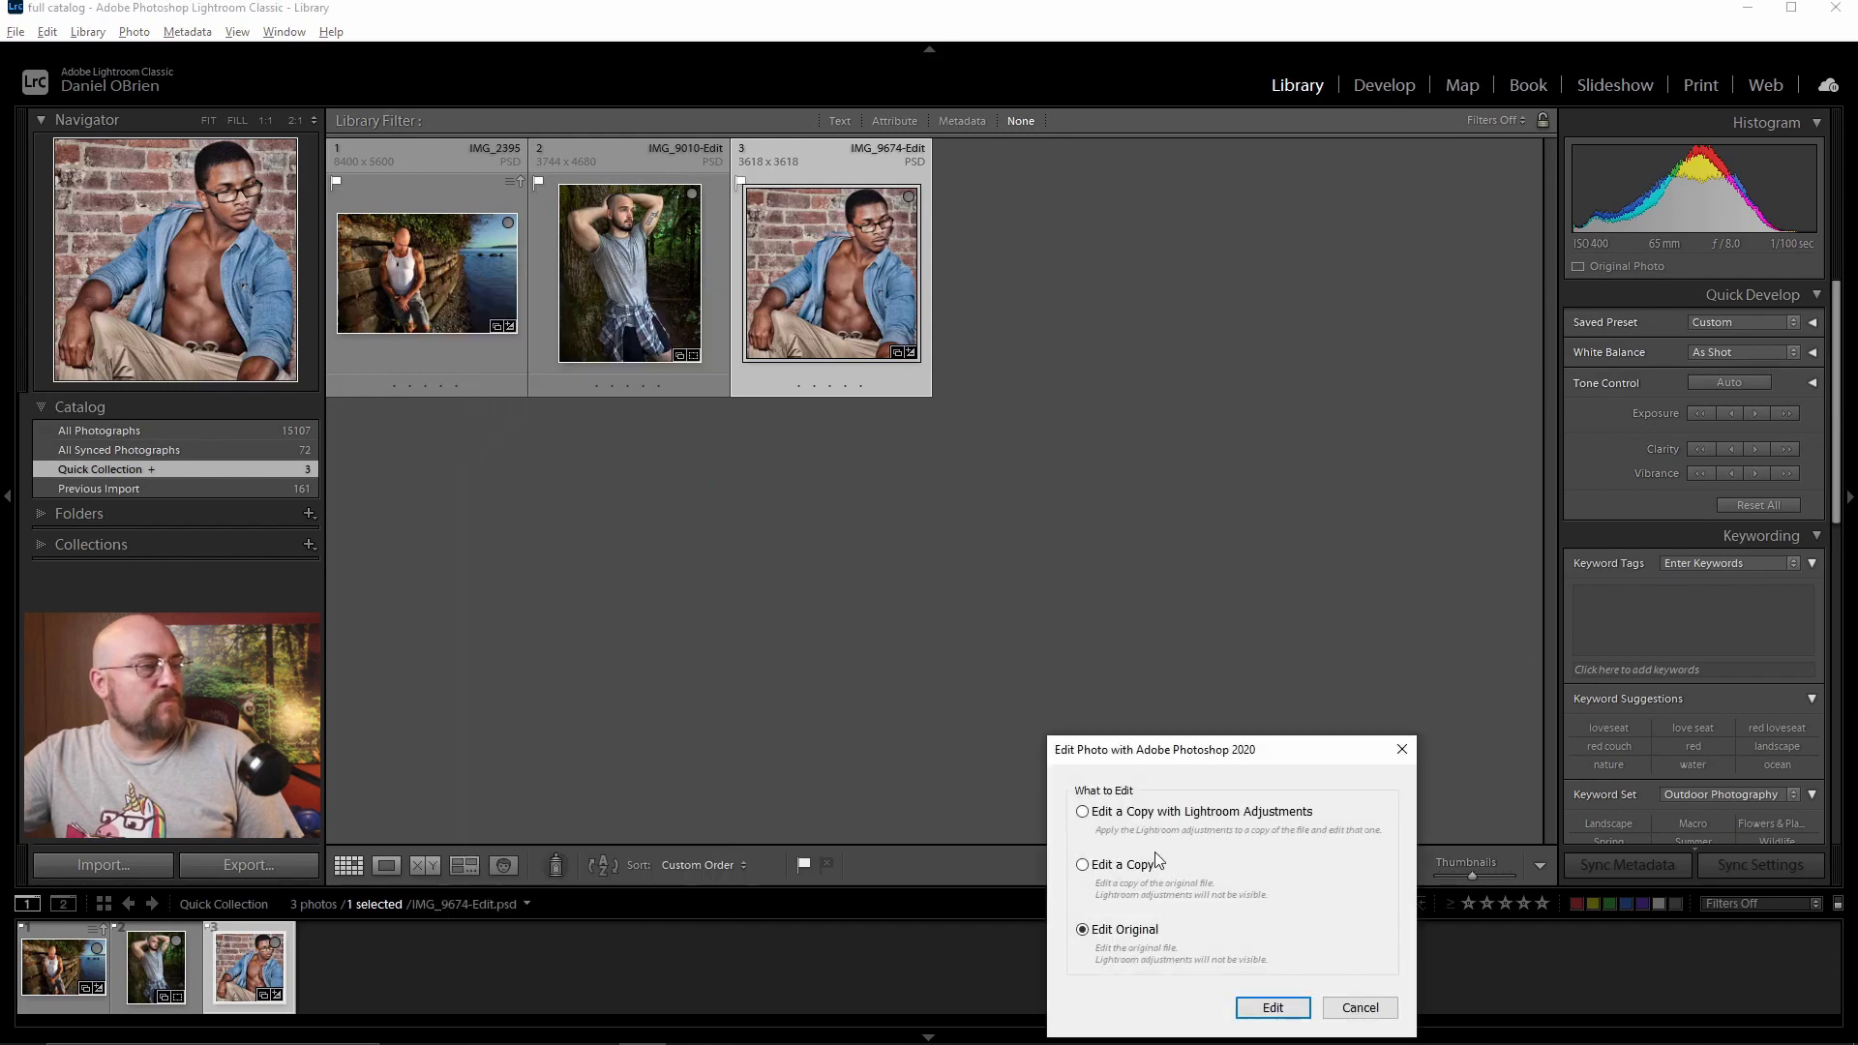
left_click(1191, 816)
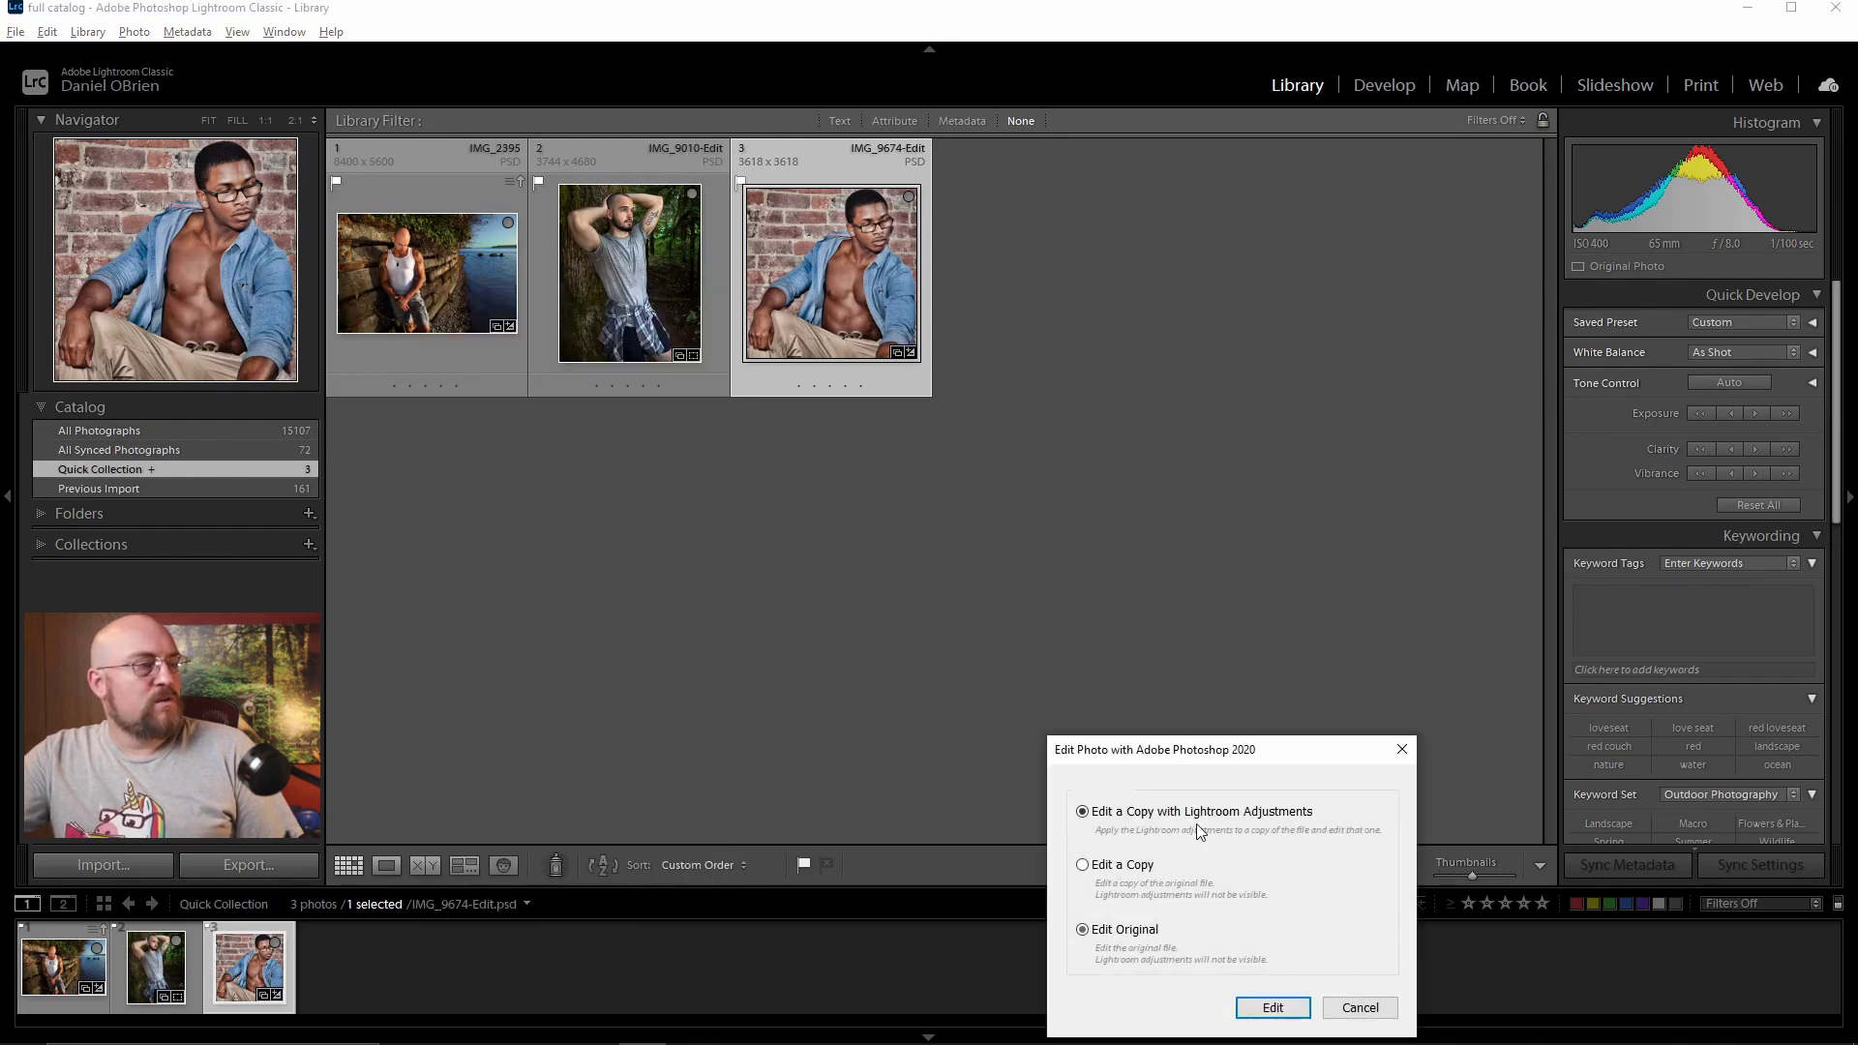
left_click(1272, 1007)
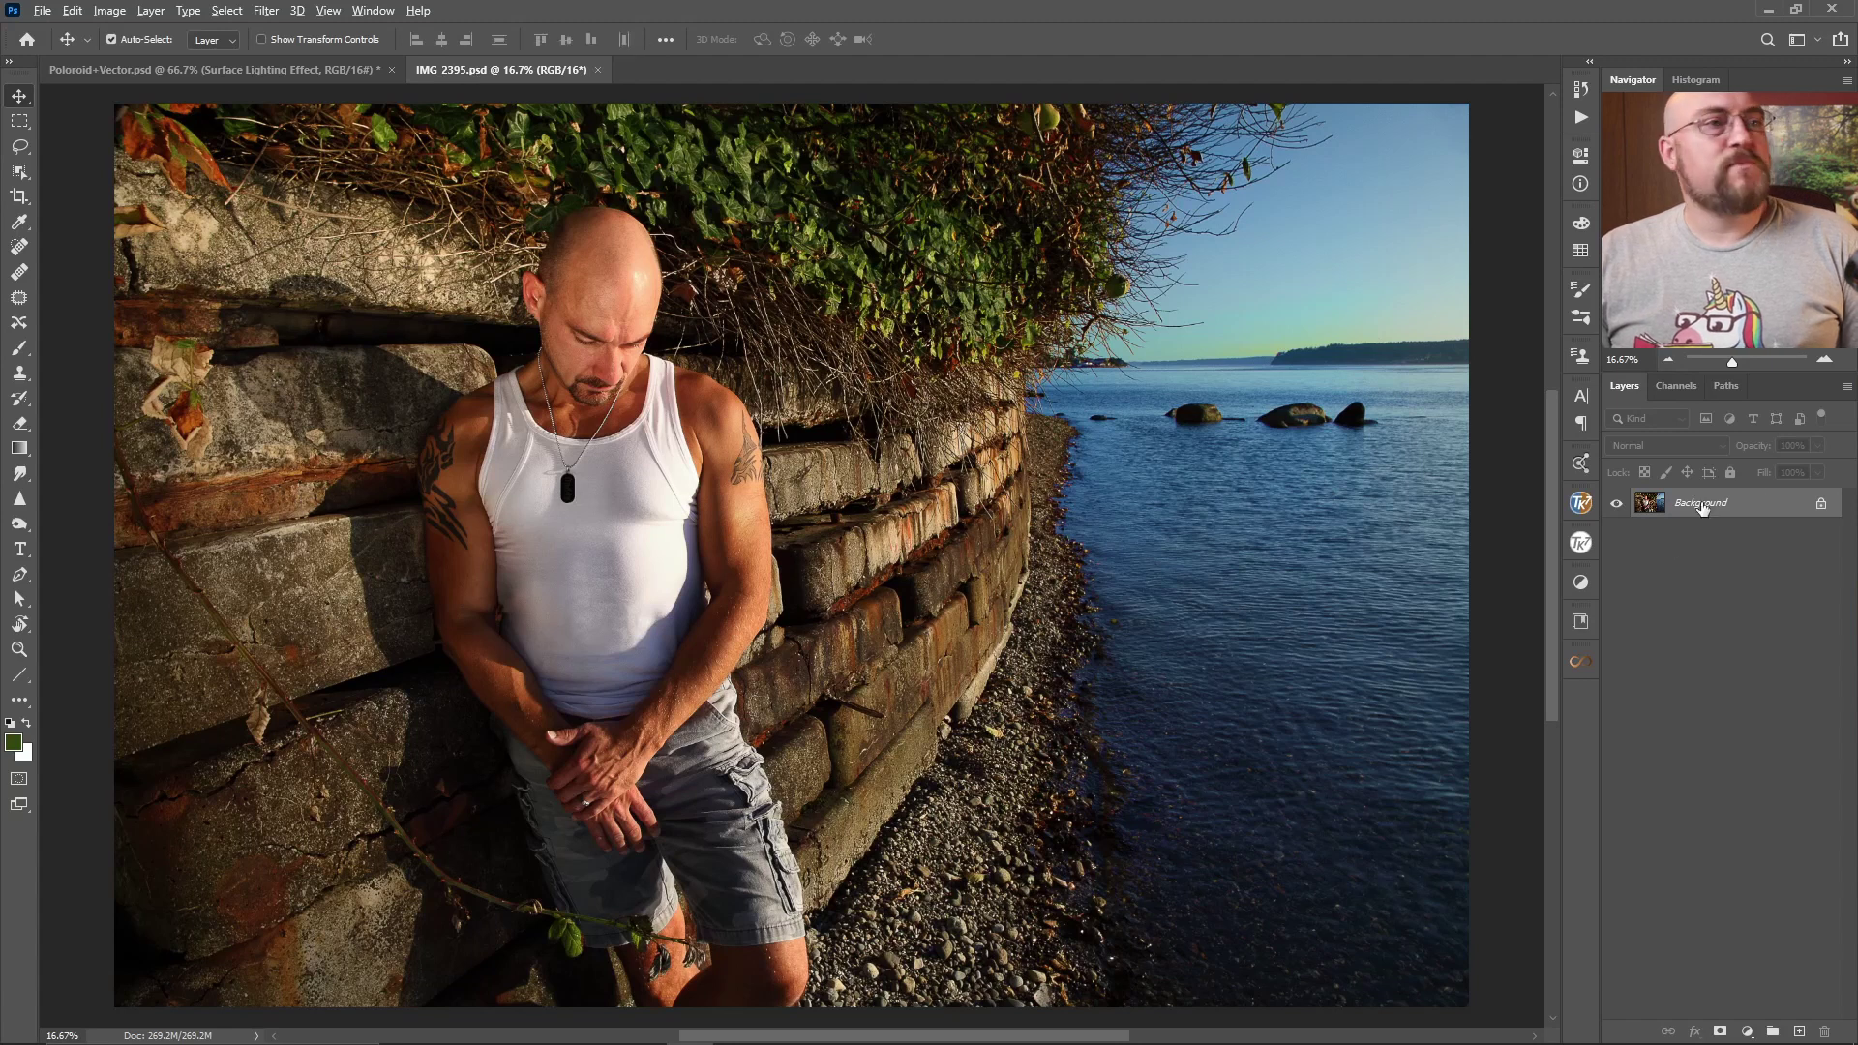
Step: Copy the photo's Background layer into the Poloroid+Vector document and place it between the Border and YOUR PHOTO HERE layers
left_click_drag(1716, 505, 835, 488)
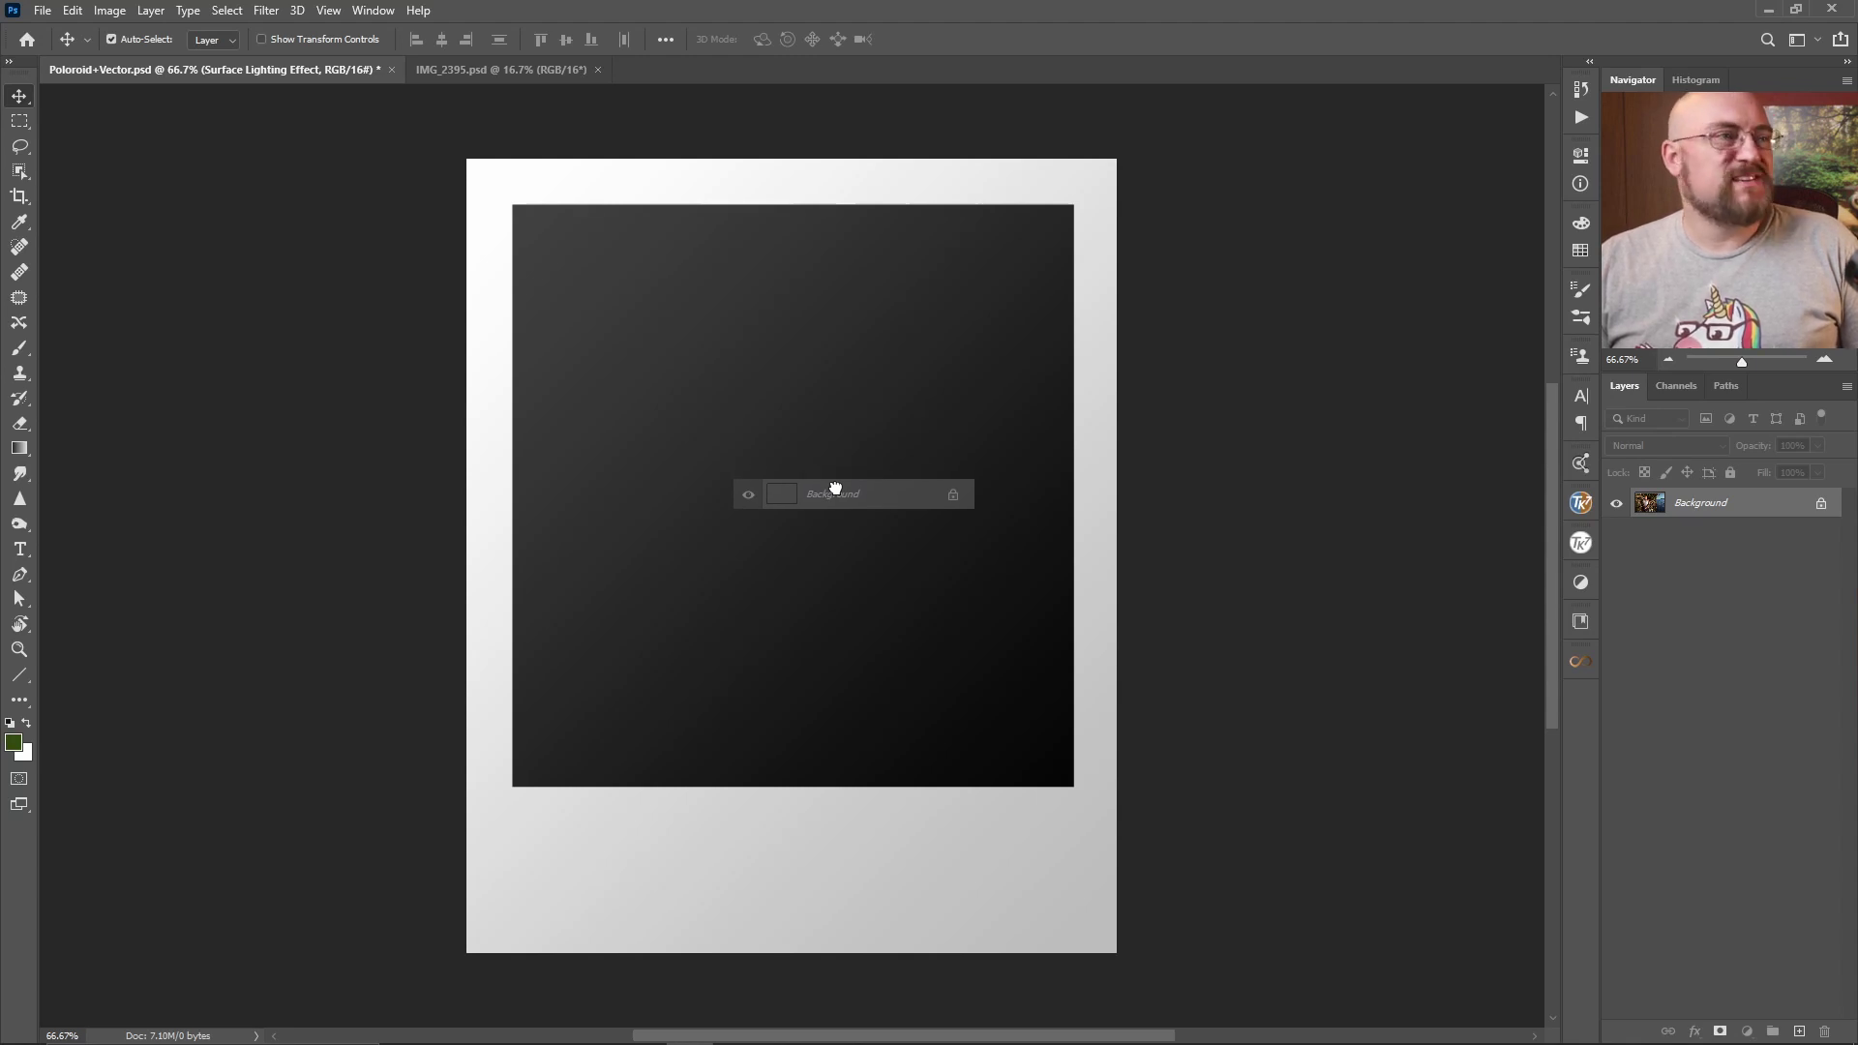
left_click_drag(836, 488, 854, 491)
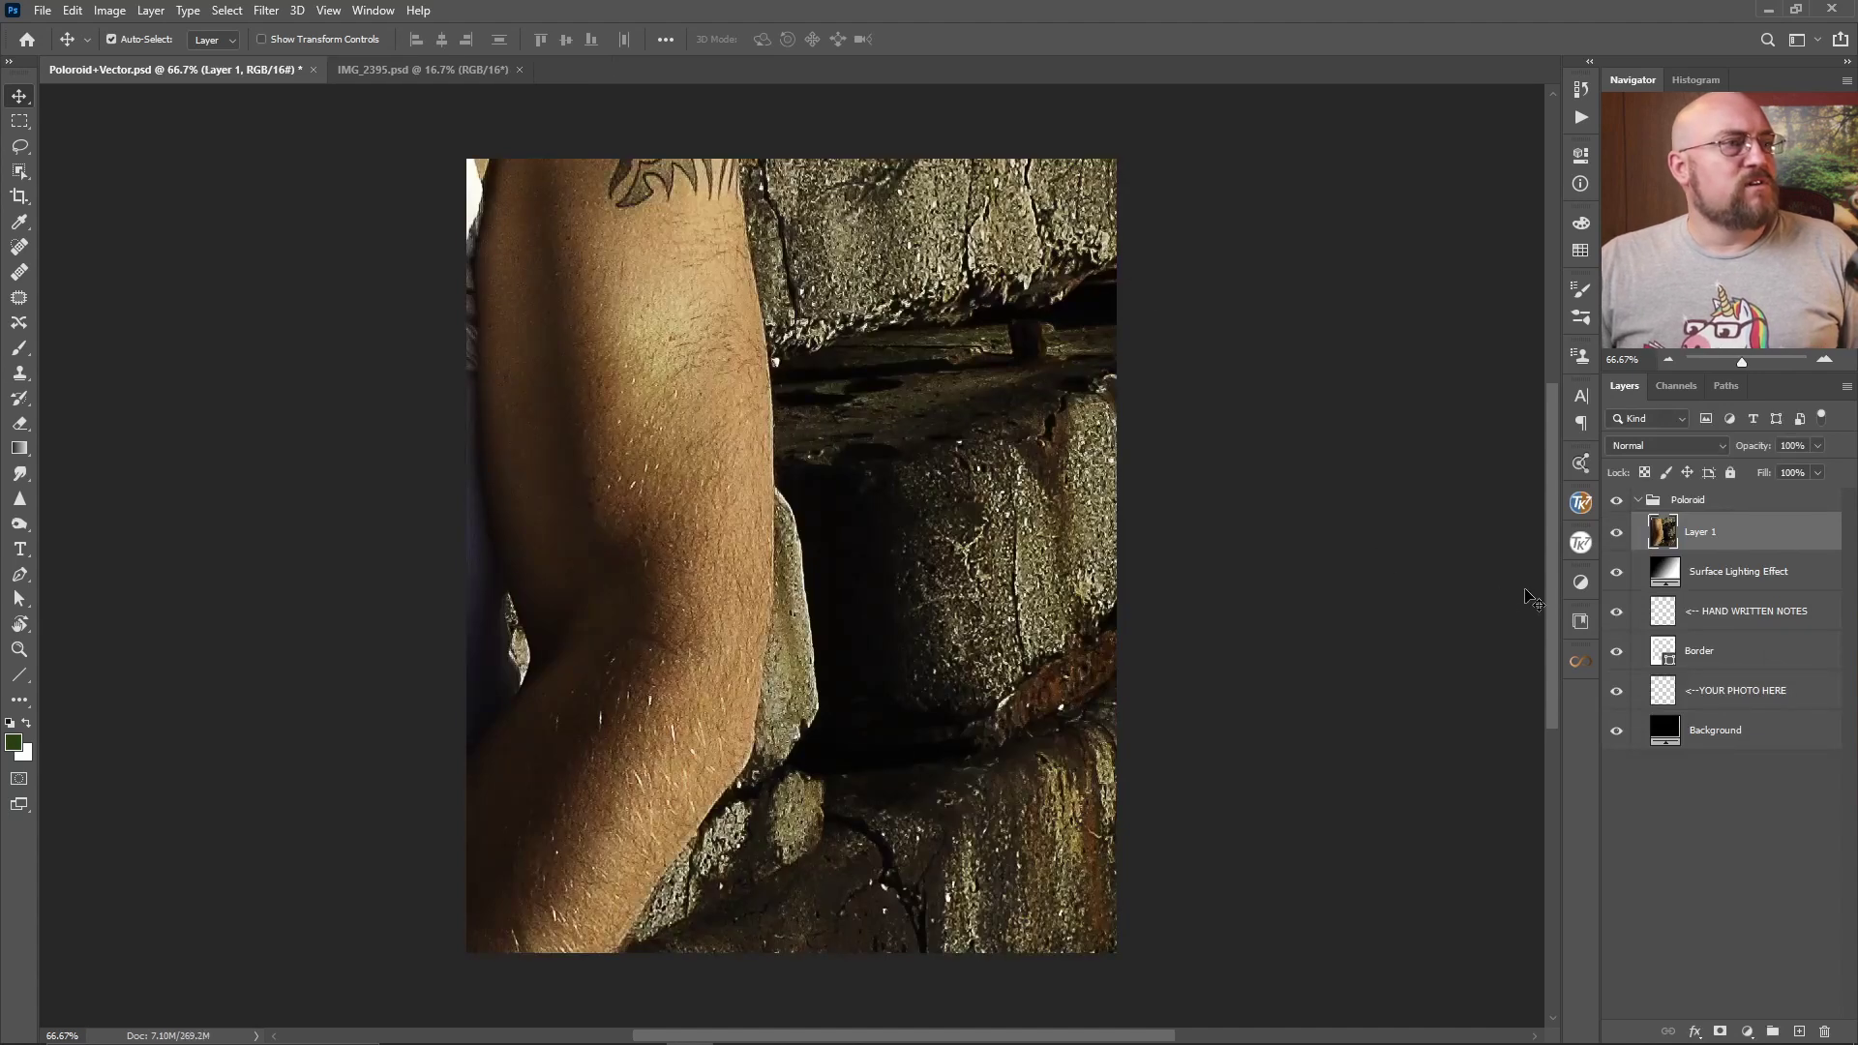
left_click_drag(1748, 532, 1762, 671)
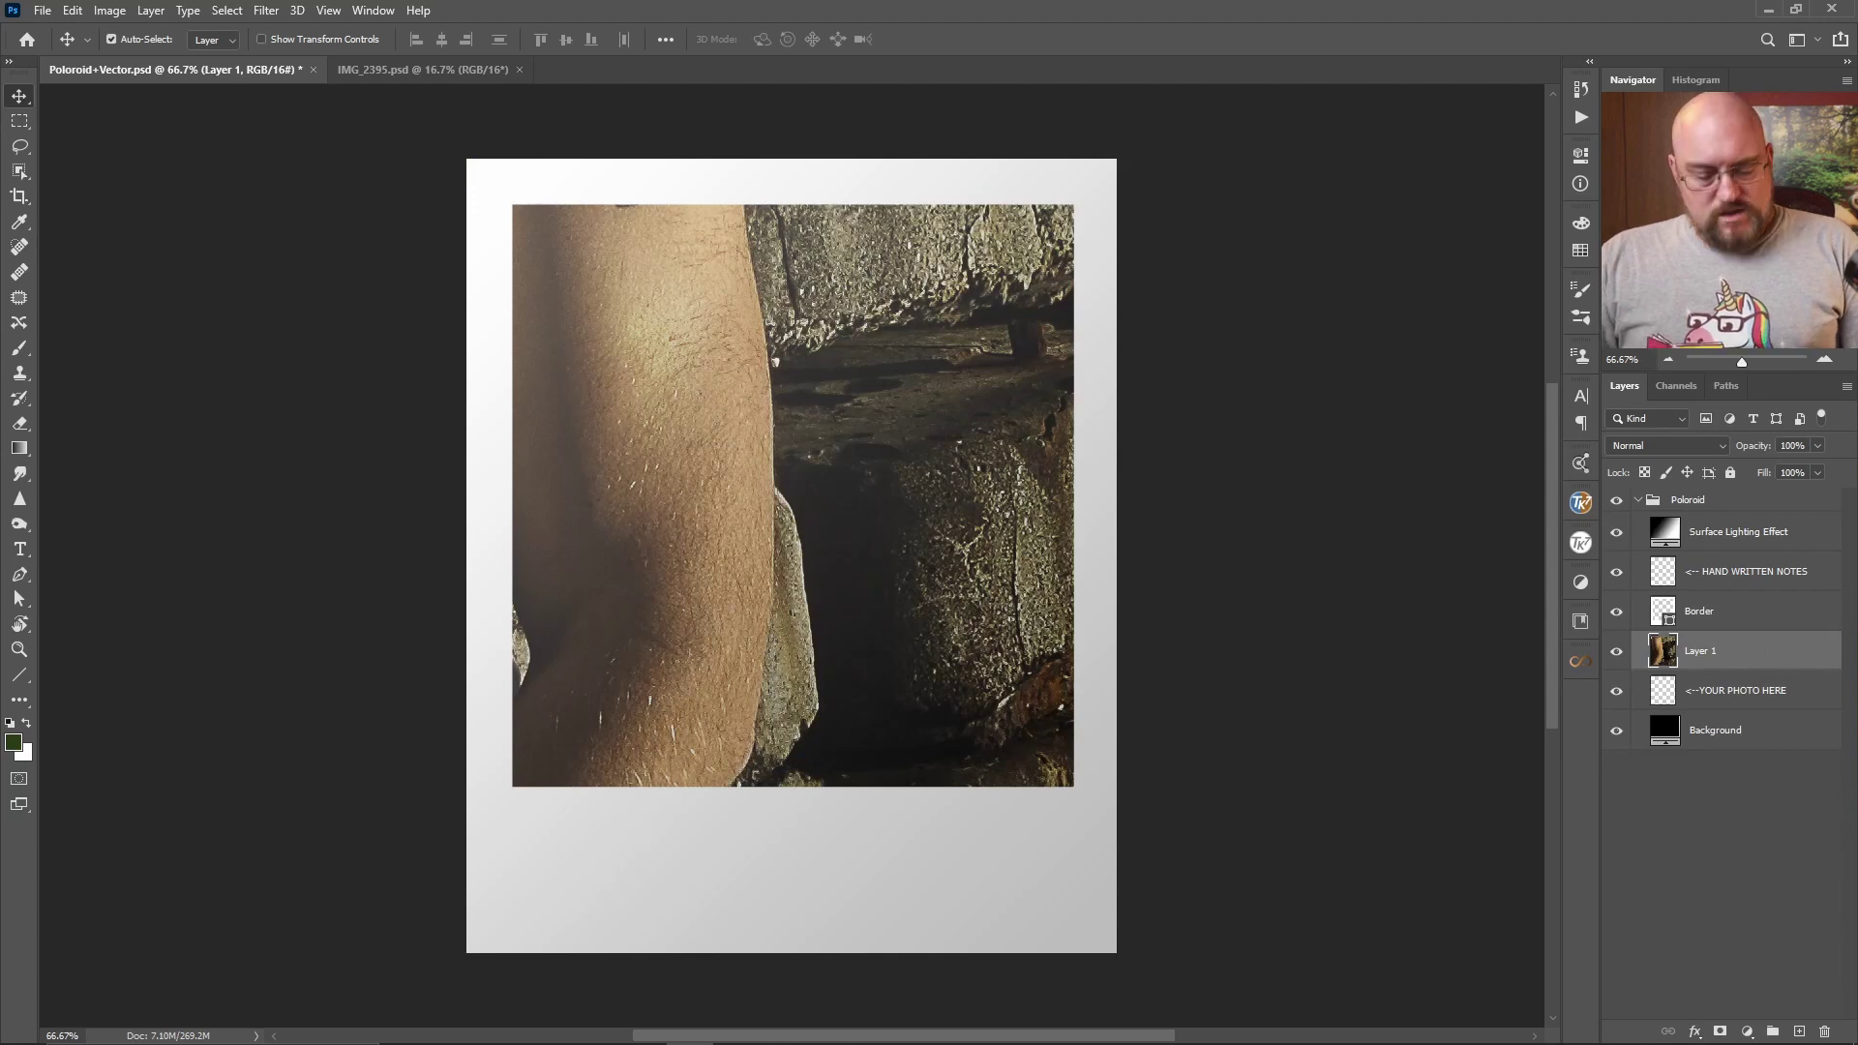
Step: Free-transform the oversized photo layer down to about 1600 × 1067 px over the Polaroid frame
left_click(1669, 358)
left_click(1668, 358)
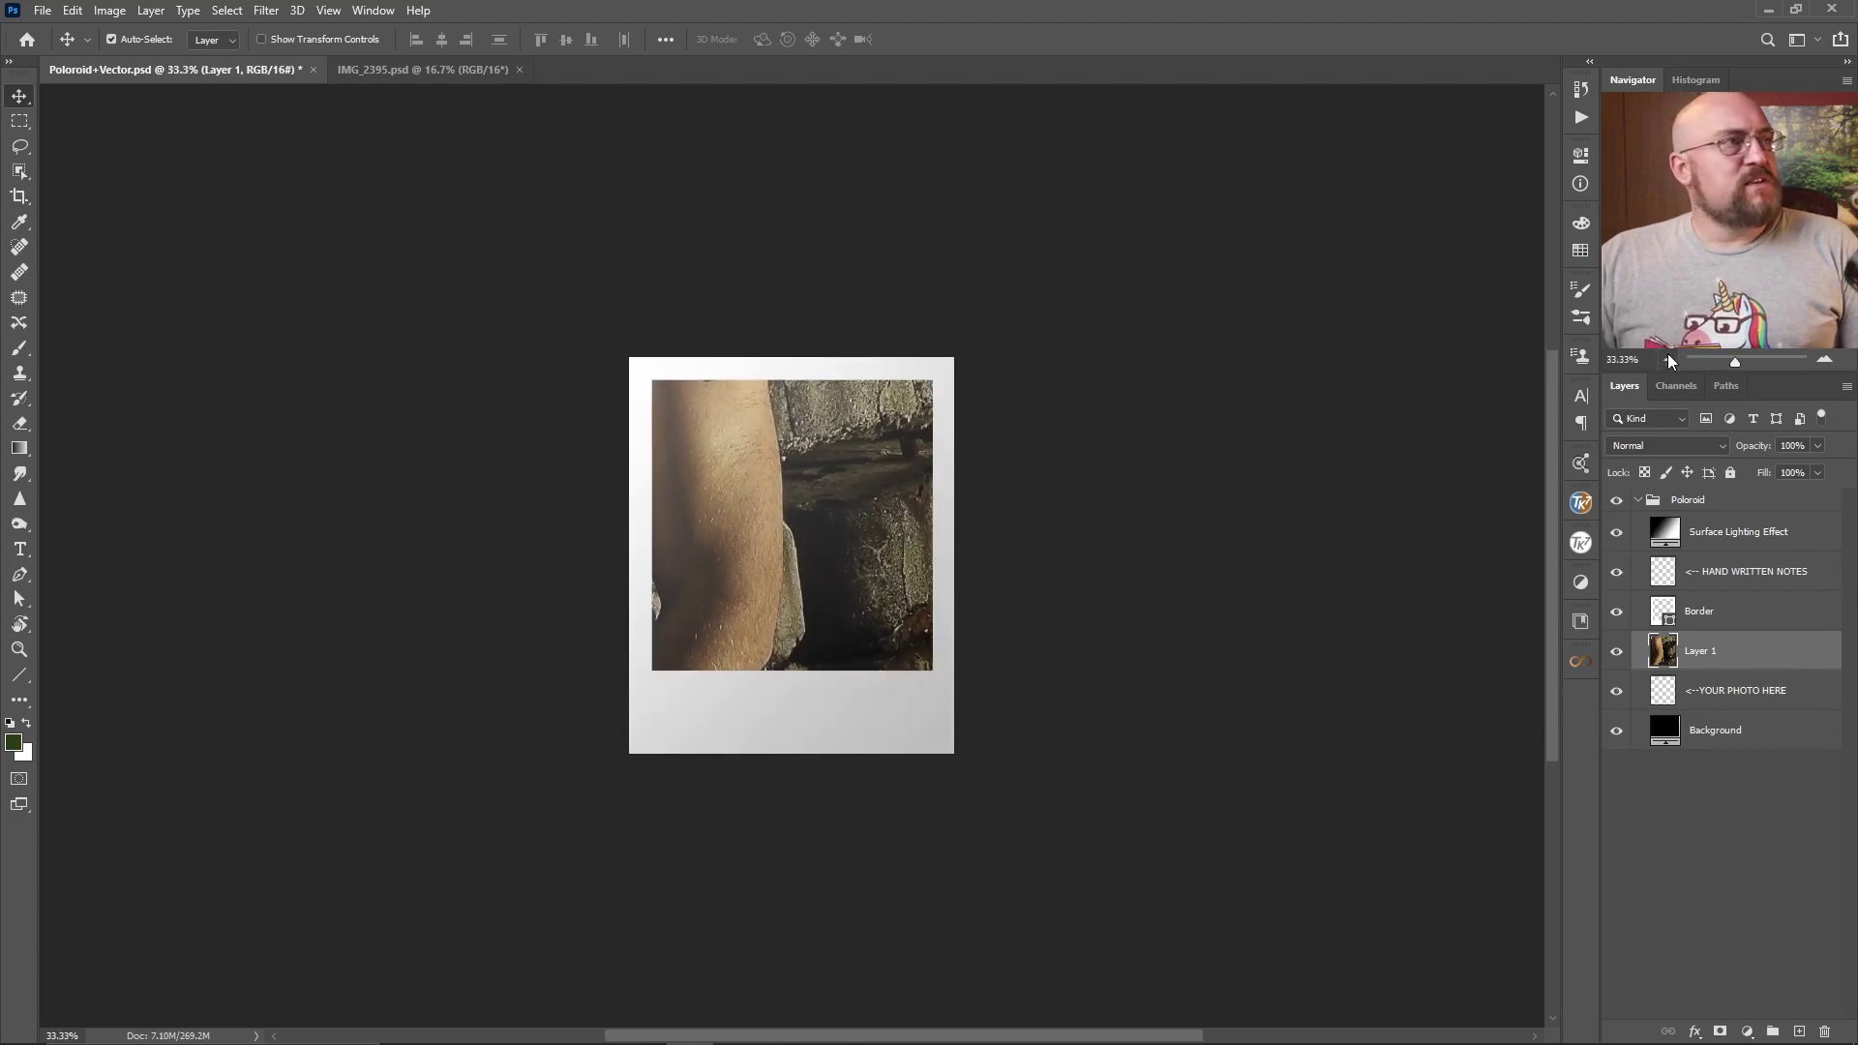
left_click(1669, 359)
key("ctrl+t")
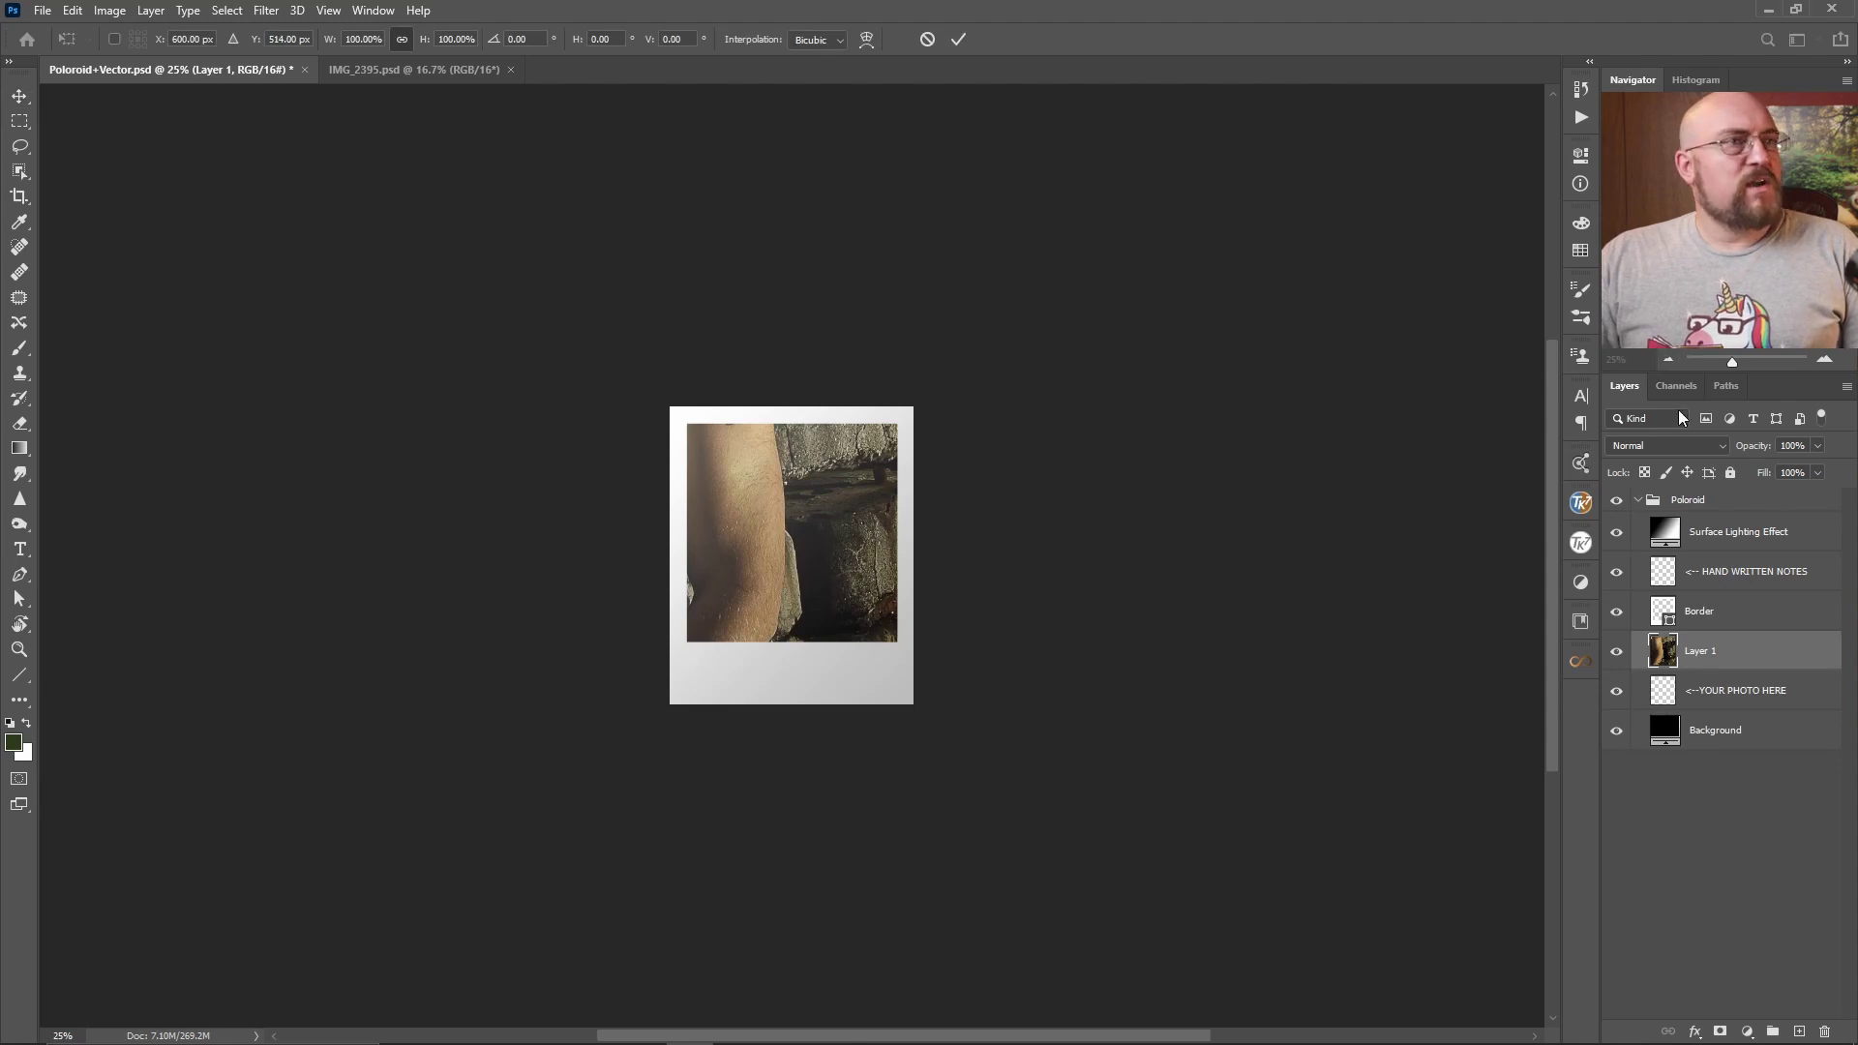
left_click(1667, 361)
left_click(1668, 361)
left_click_drag(1048, 378, 823, 495)
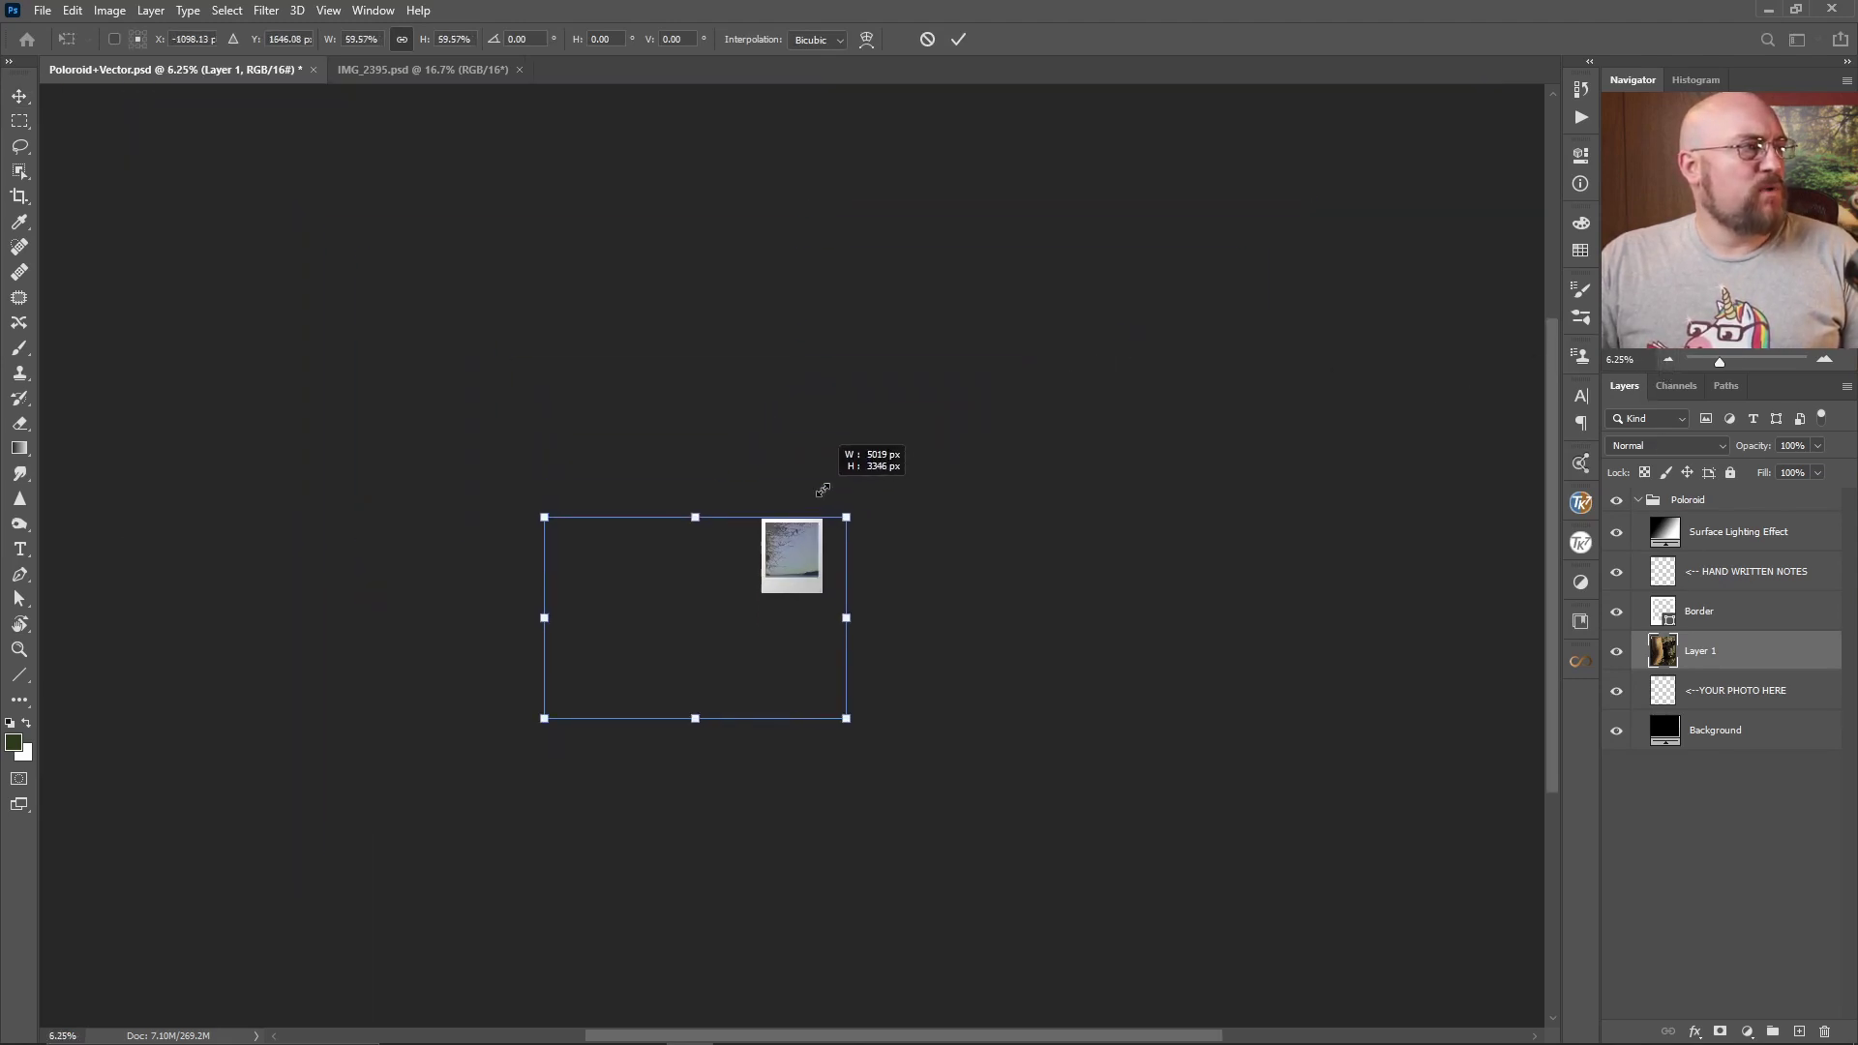
left_click_drag(539, 721, 756, 603)
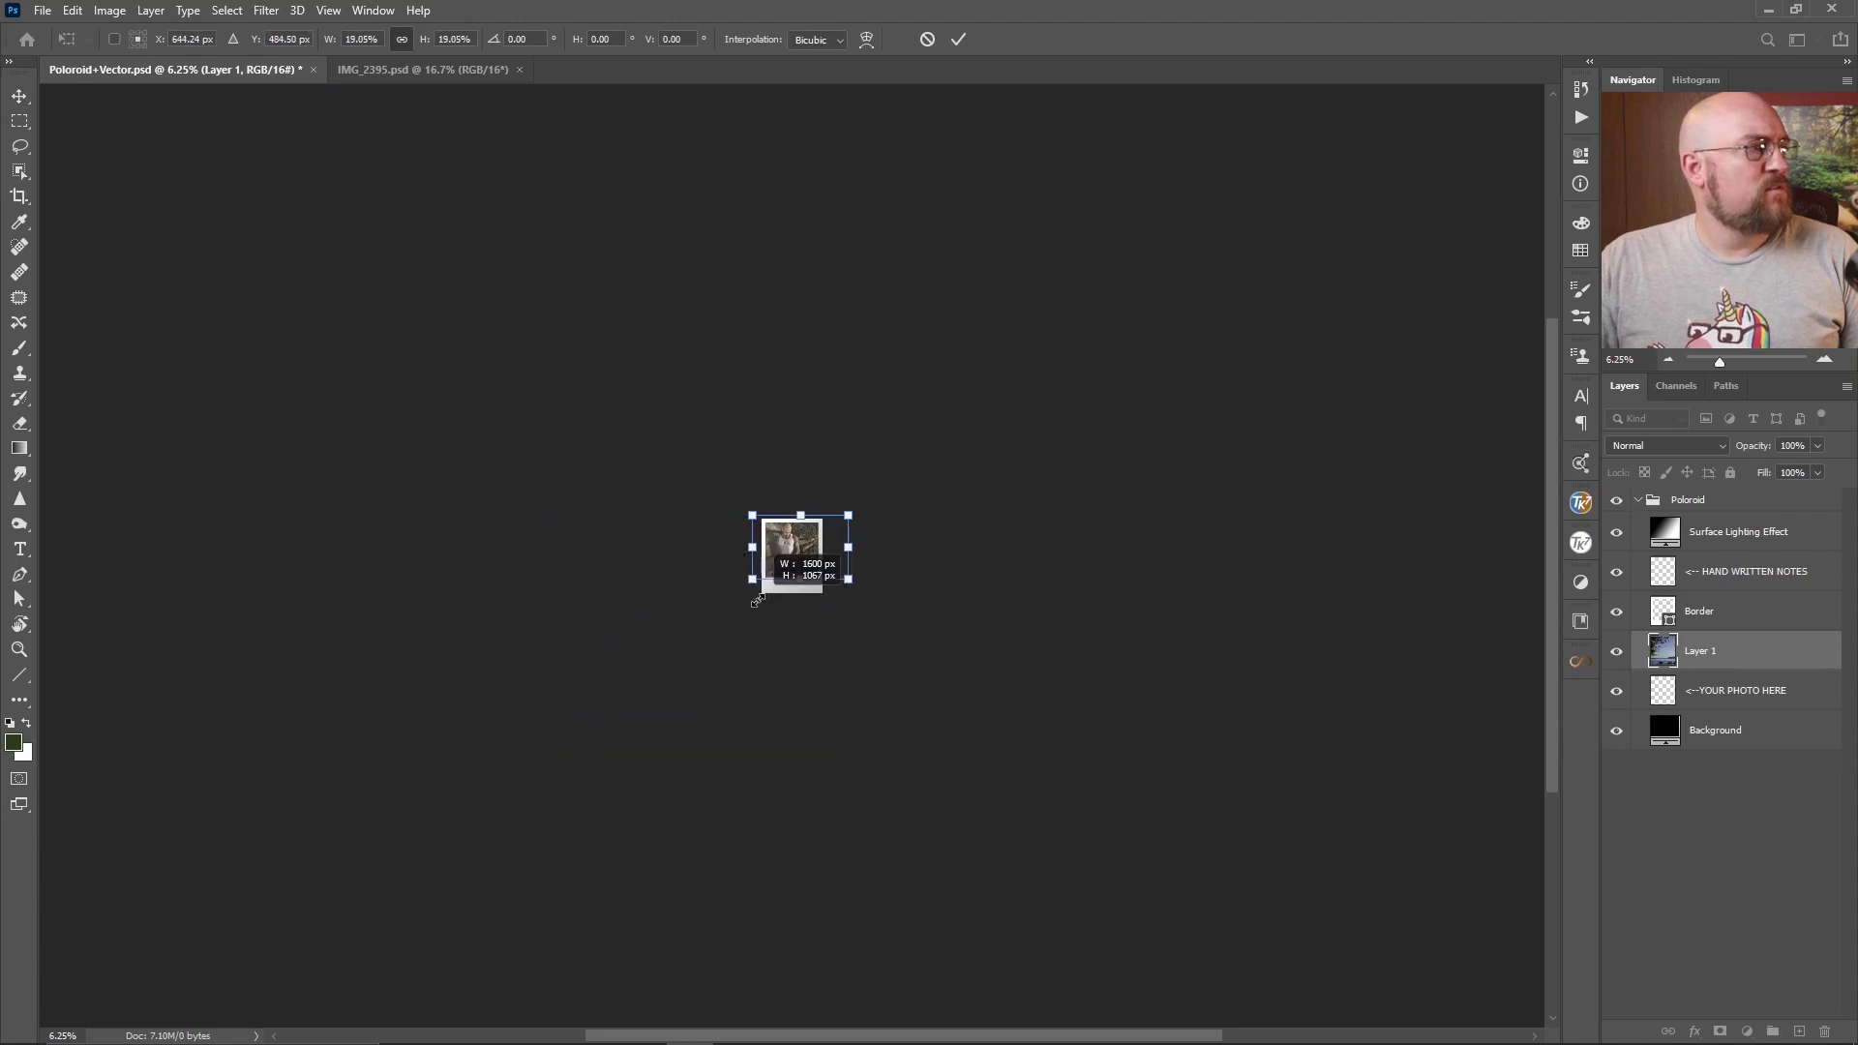
Step: Shift the photo slightly right in the frame and scale it down to about 17%
left_click(1827, 360)
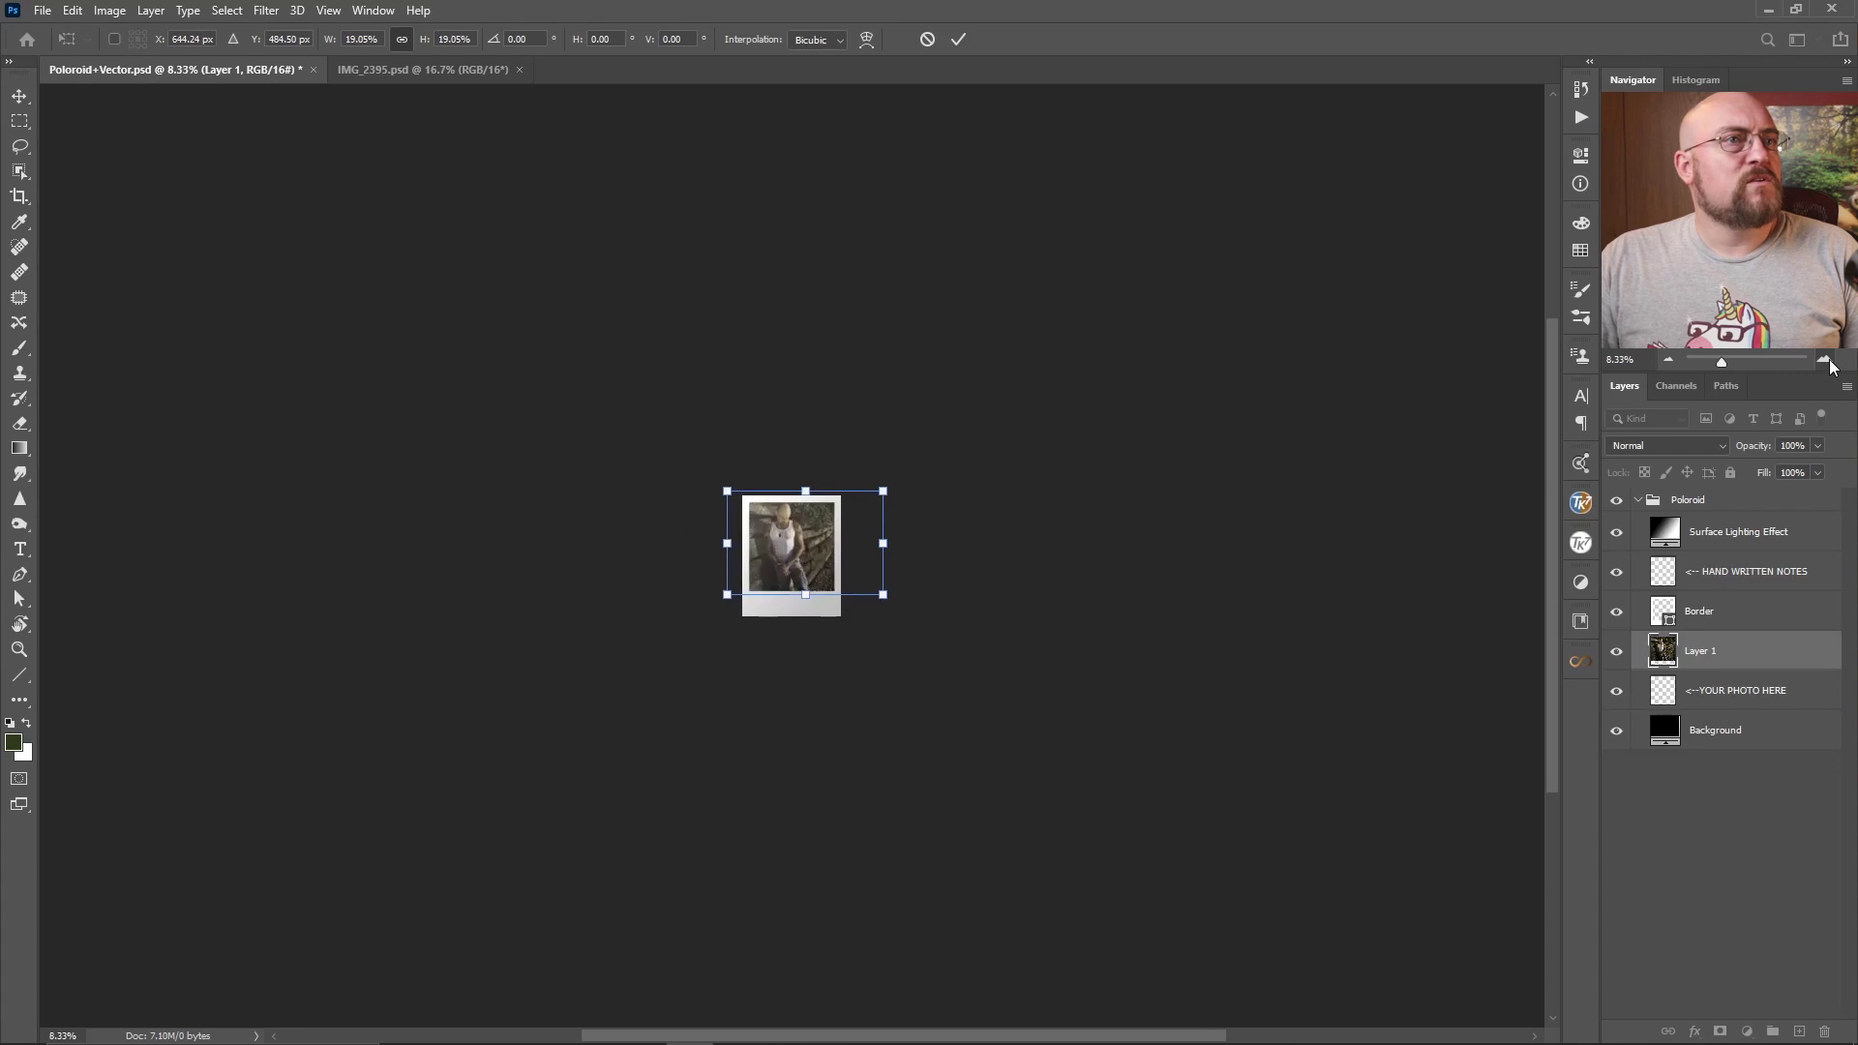
left_click(1826, 360)
left_click(1826, 360)
left_click(1826, 360)
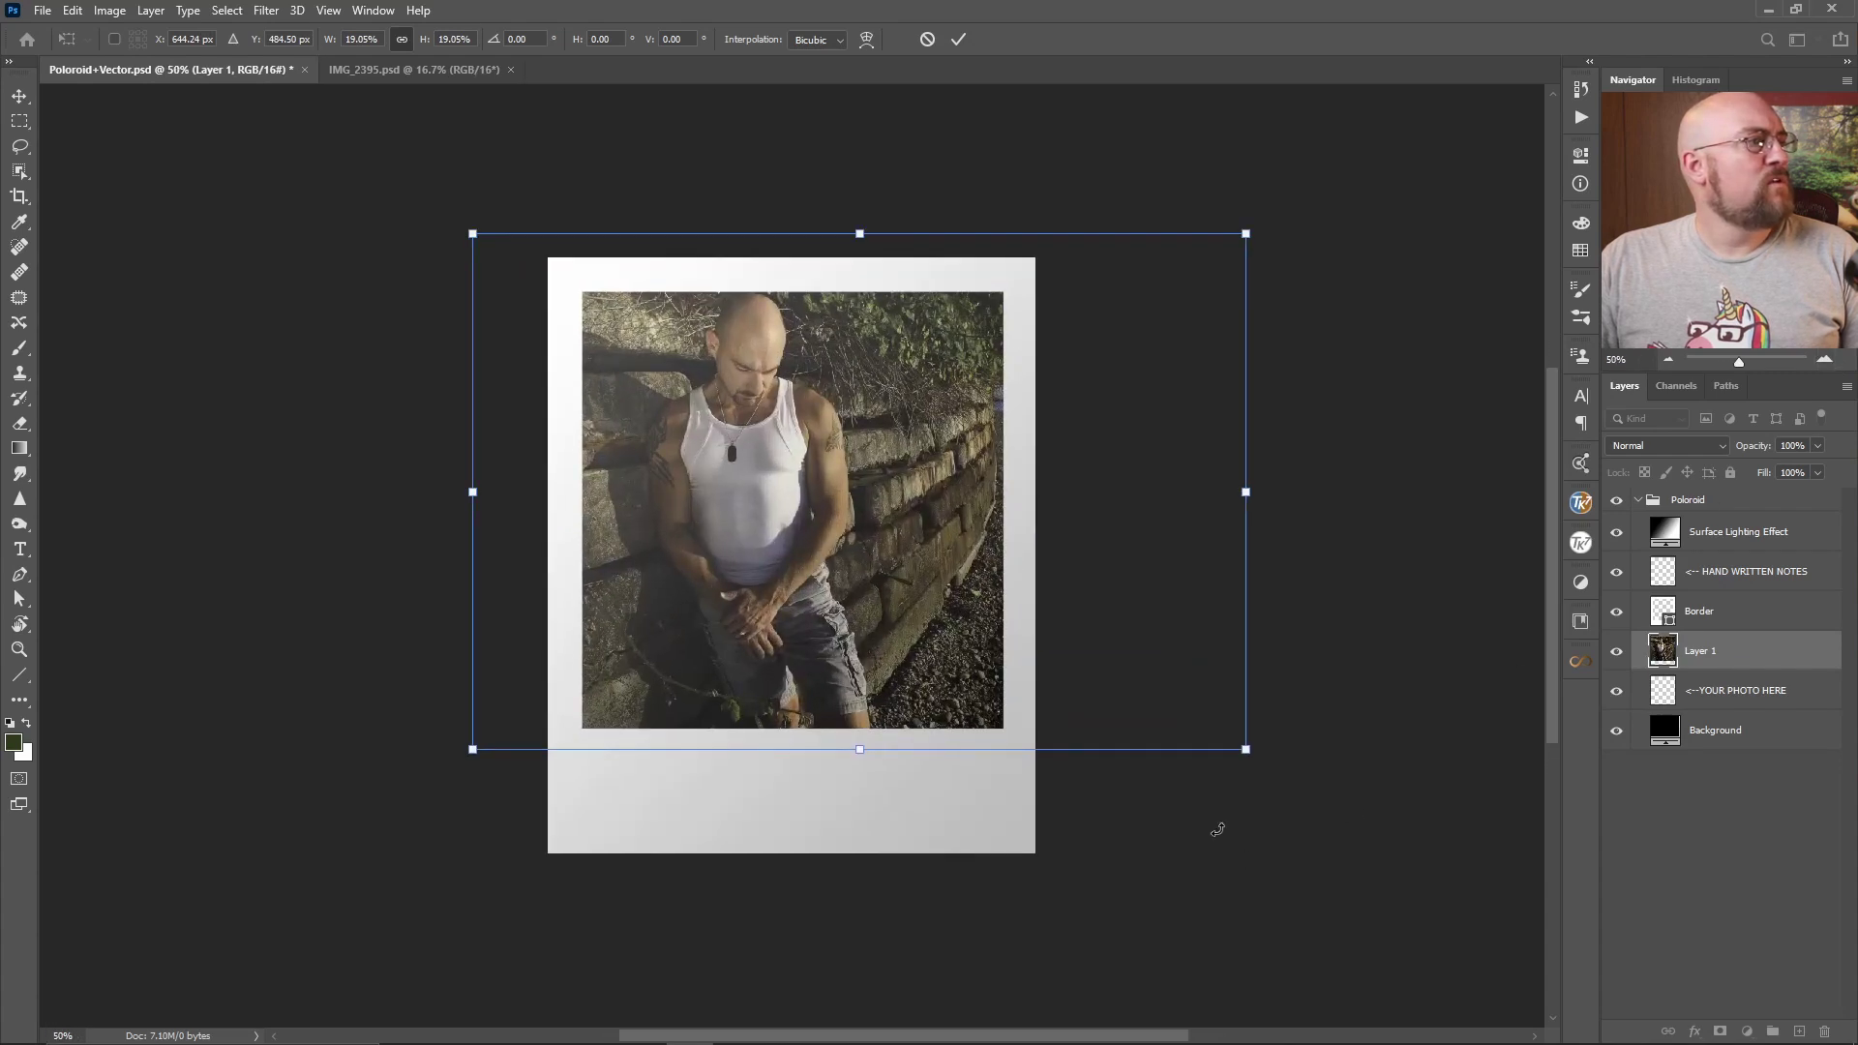
left_click_drag(1069, 492, 1094, 487)
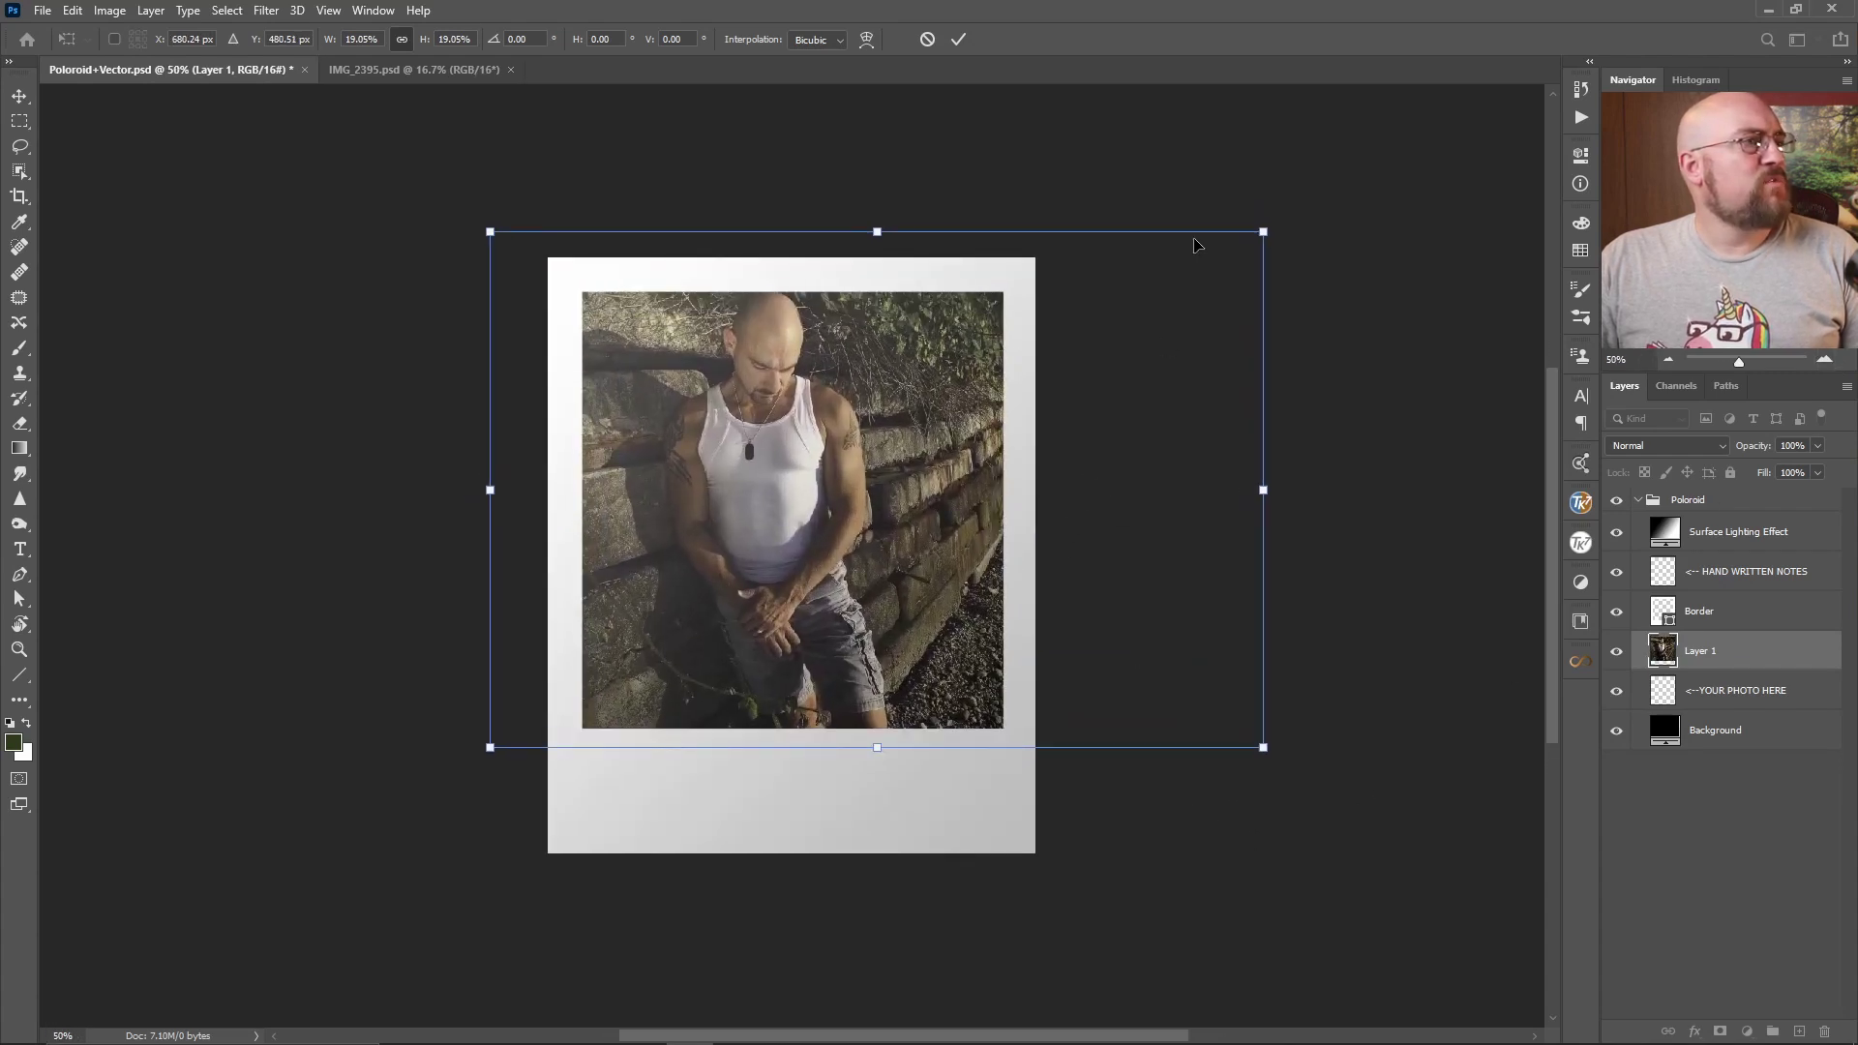
left_click_drag(1256, 229, 1175, 284)
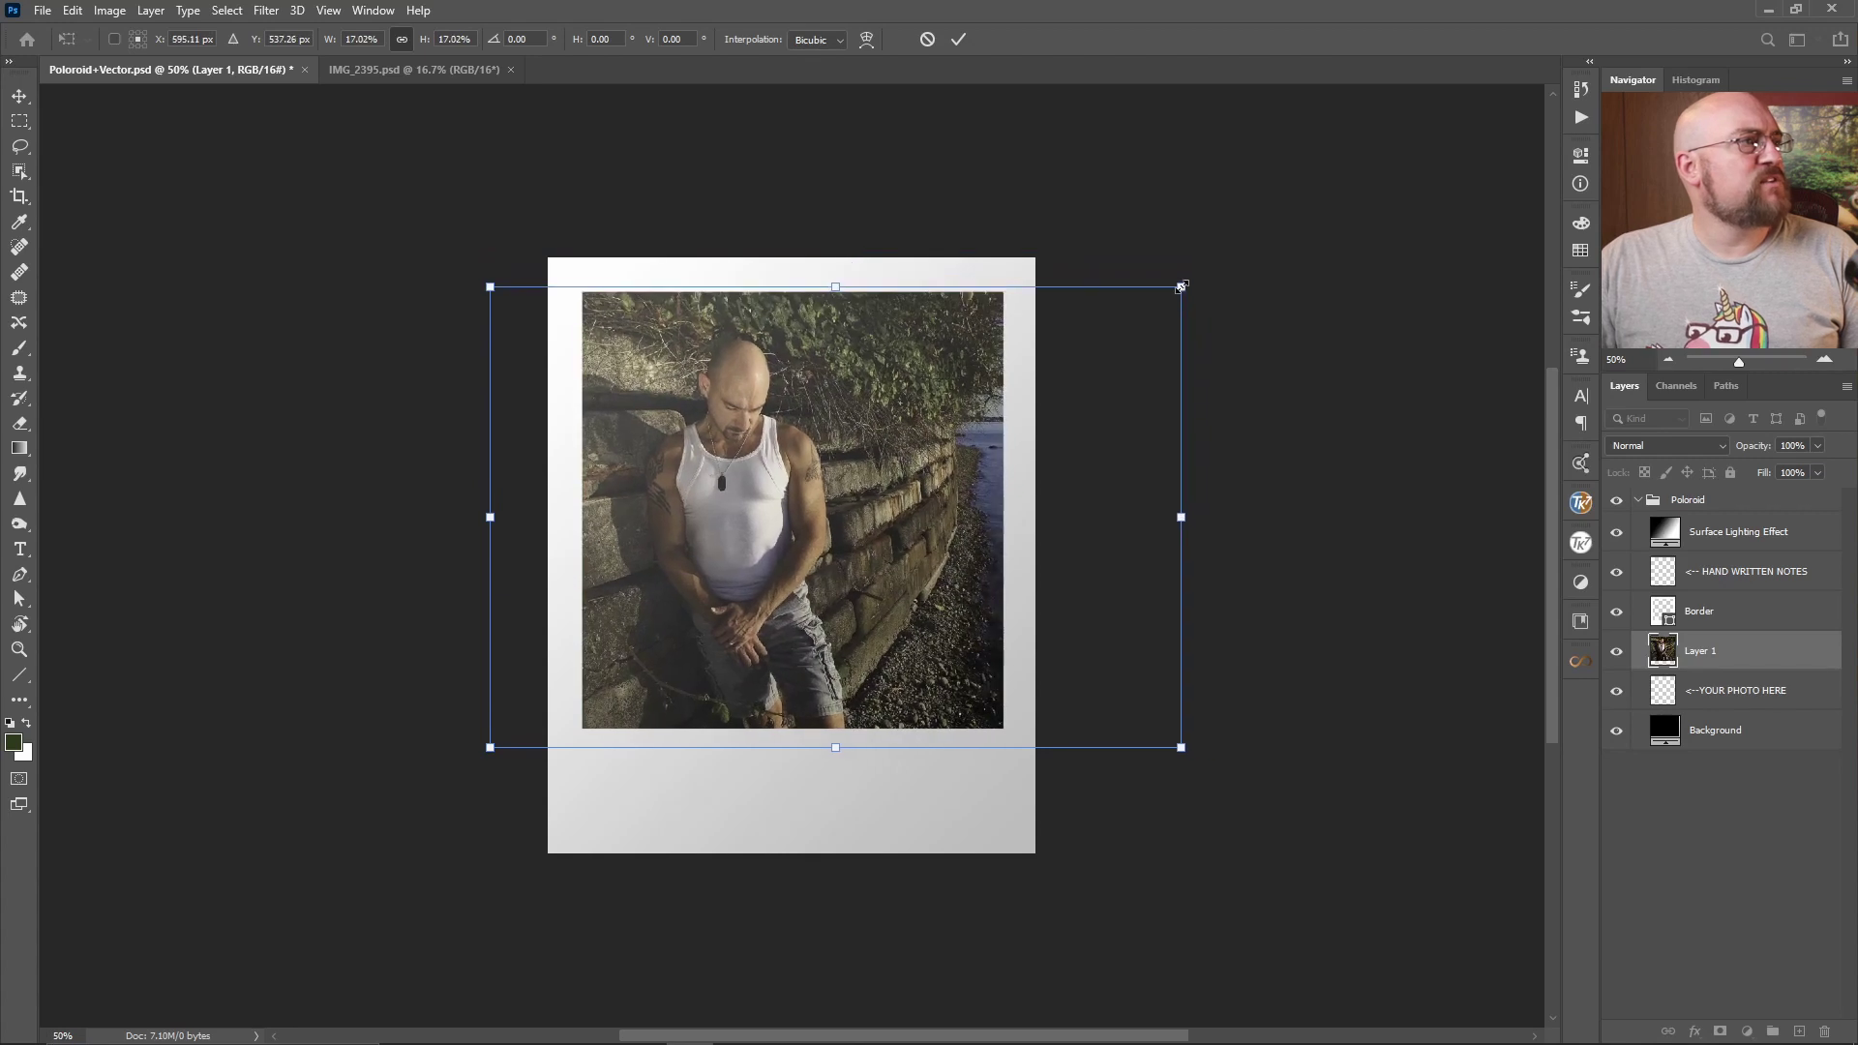
Step: Reposition the photo over the Polaroid opening and fine-tune its placement with small nudges right and down
left_click_drag(1034, 543, 1099, 503)
key("Right")
key("Right")
key("Right")
key("Right")
key("Right")
key("Right")
key("Down")
key("Down")
key("Down")
key("Down")
key("Down")
key("Down")
key("Down")
key("Down")
Step: Scale the photo to about 16.55% and shift it left so more of the water fills the frame
left_click_drag(471, 280, 501, 290)
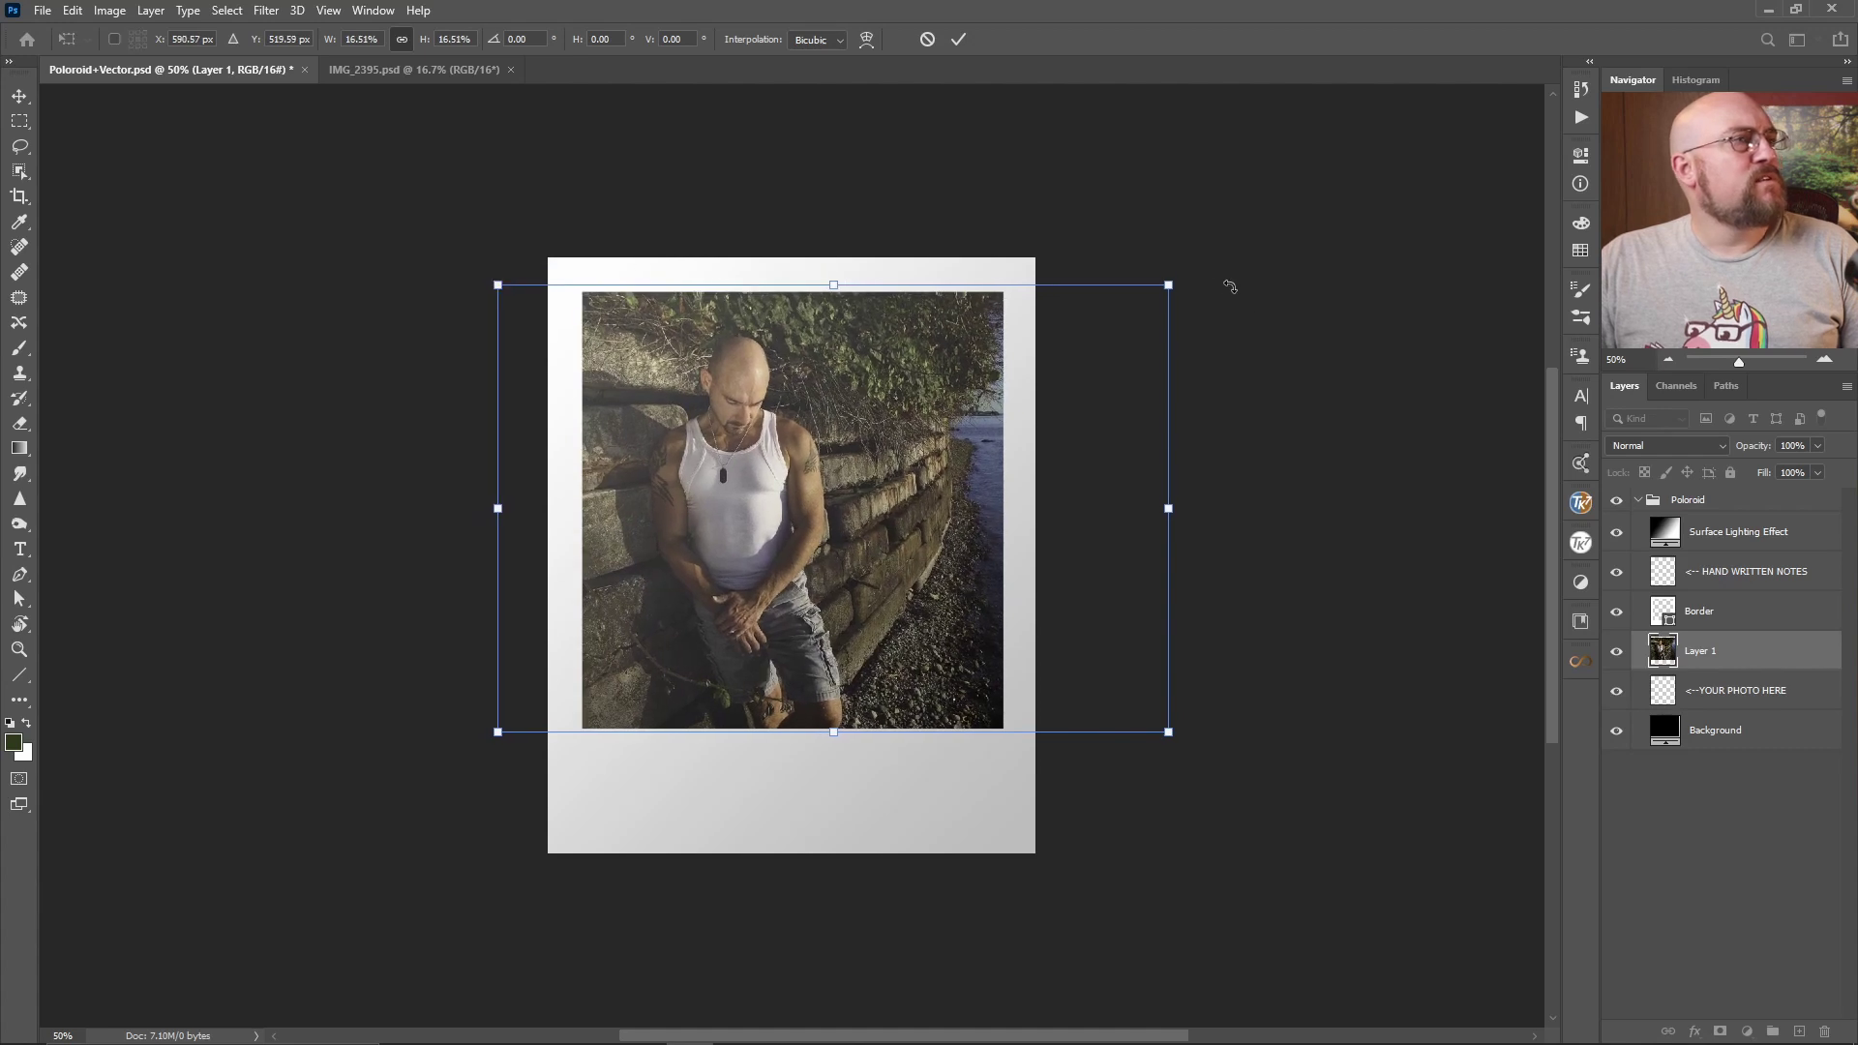
mouse_move(1168, 286)
left_mouse_down()
mouse_move(1151, 294)
mouse_move(1168, 282)
left_mouse_up()
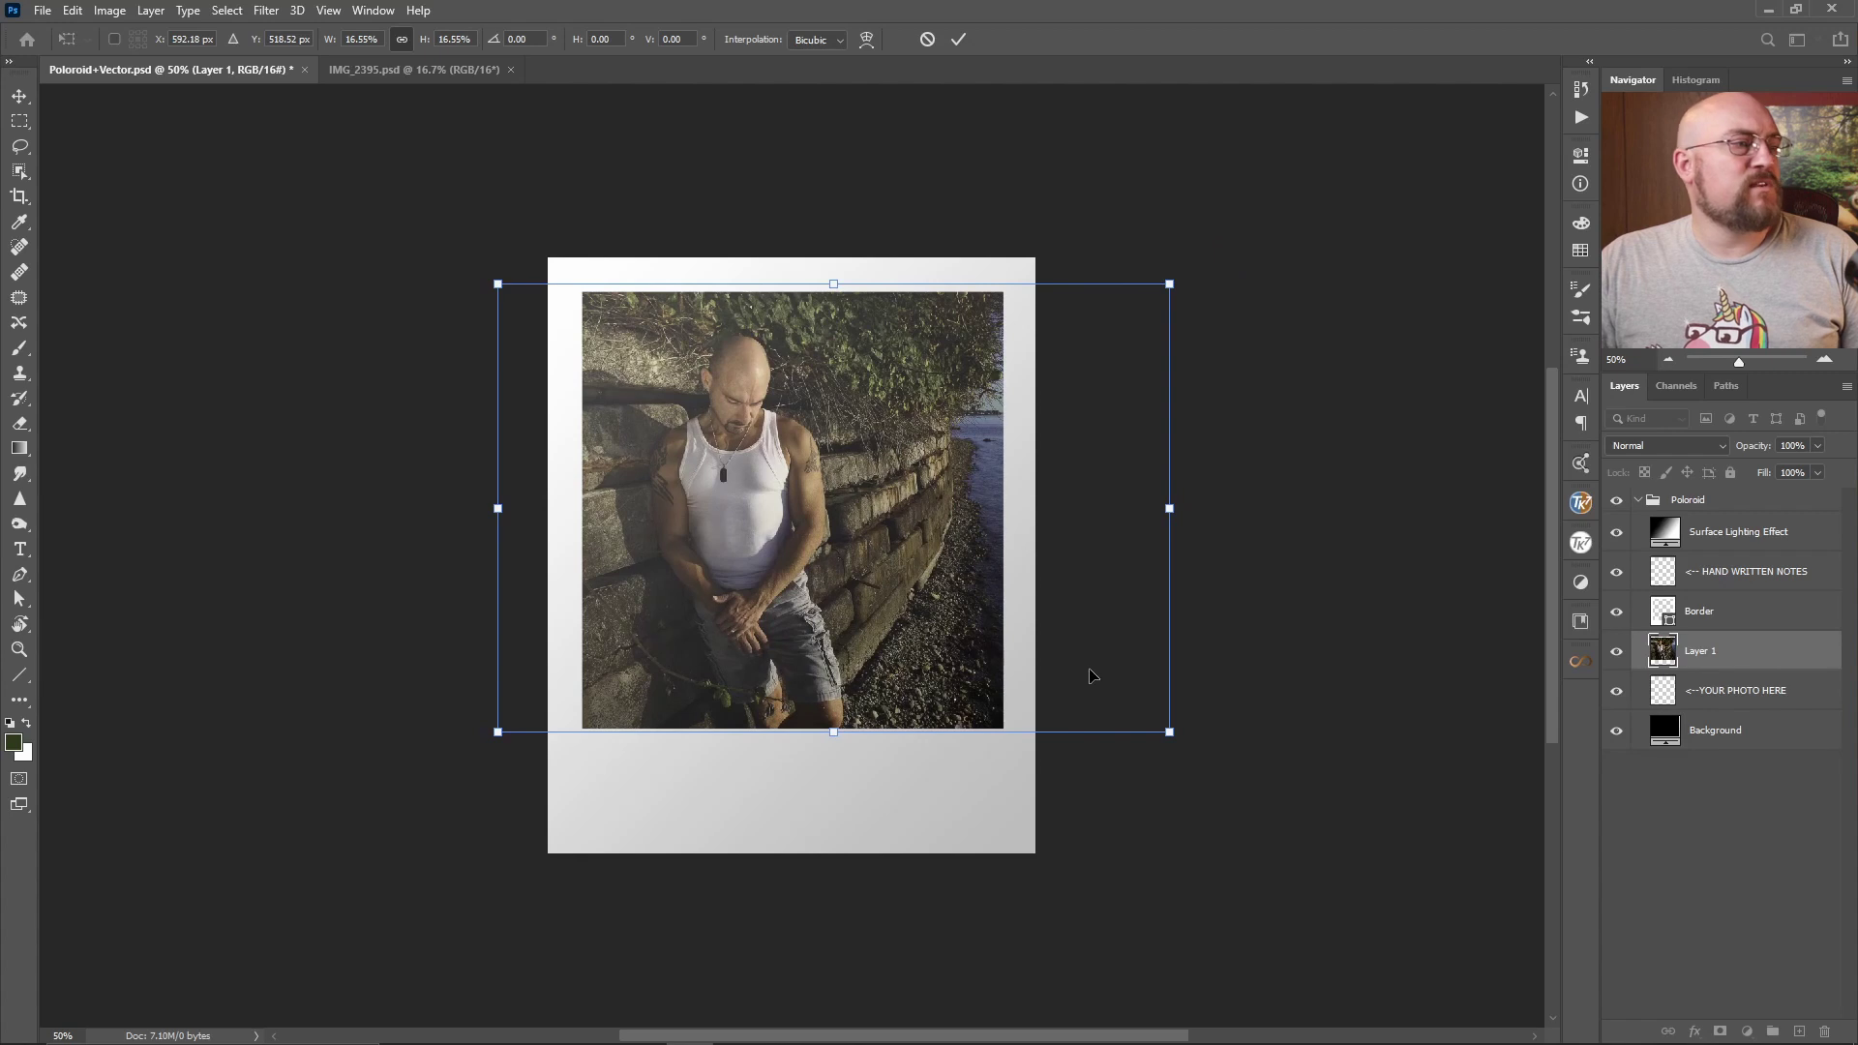
left_click_drag(998, 597, 954, 588)
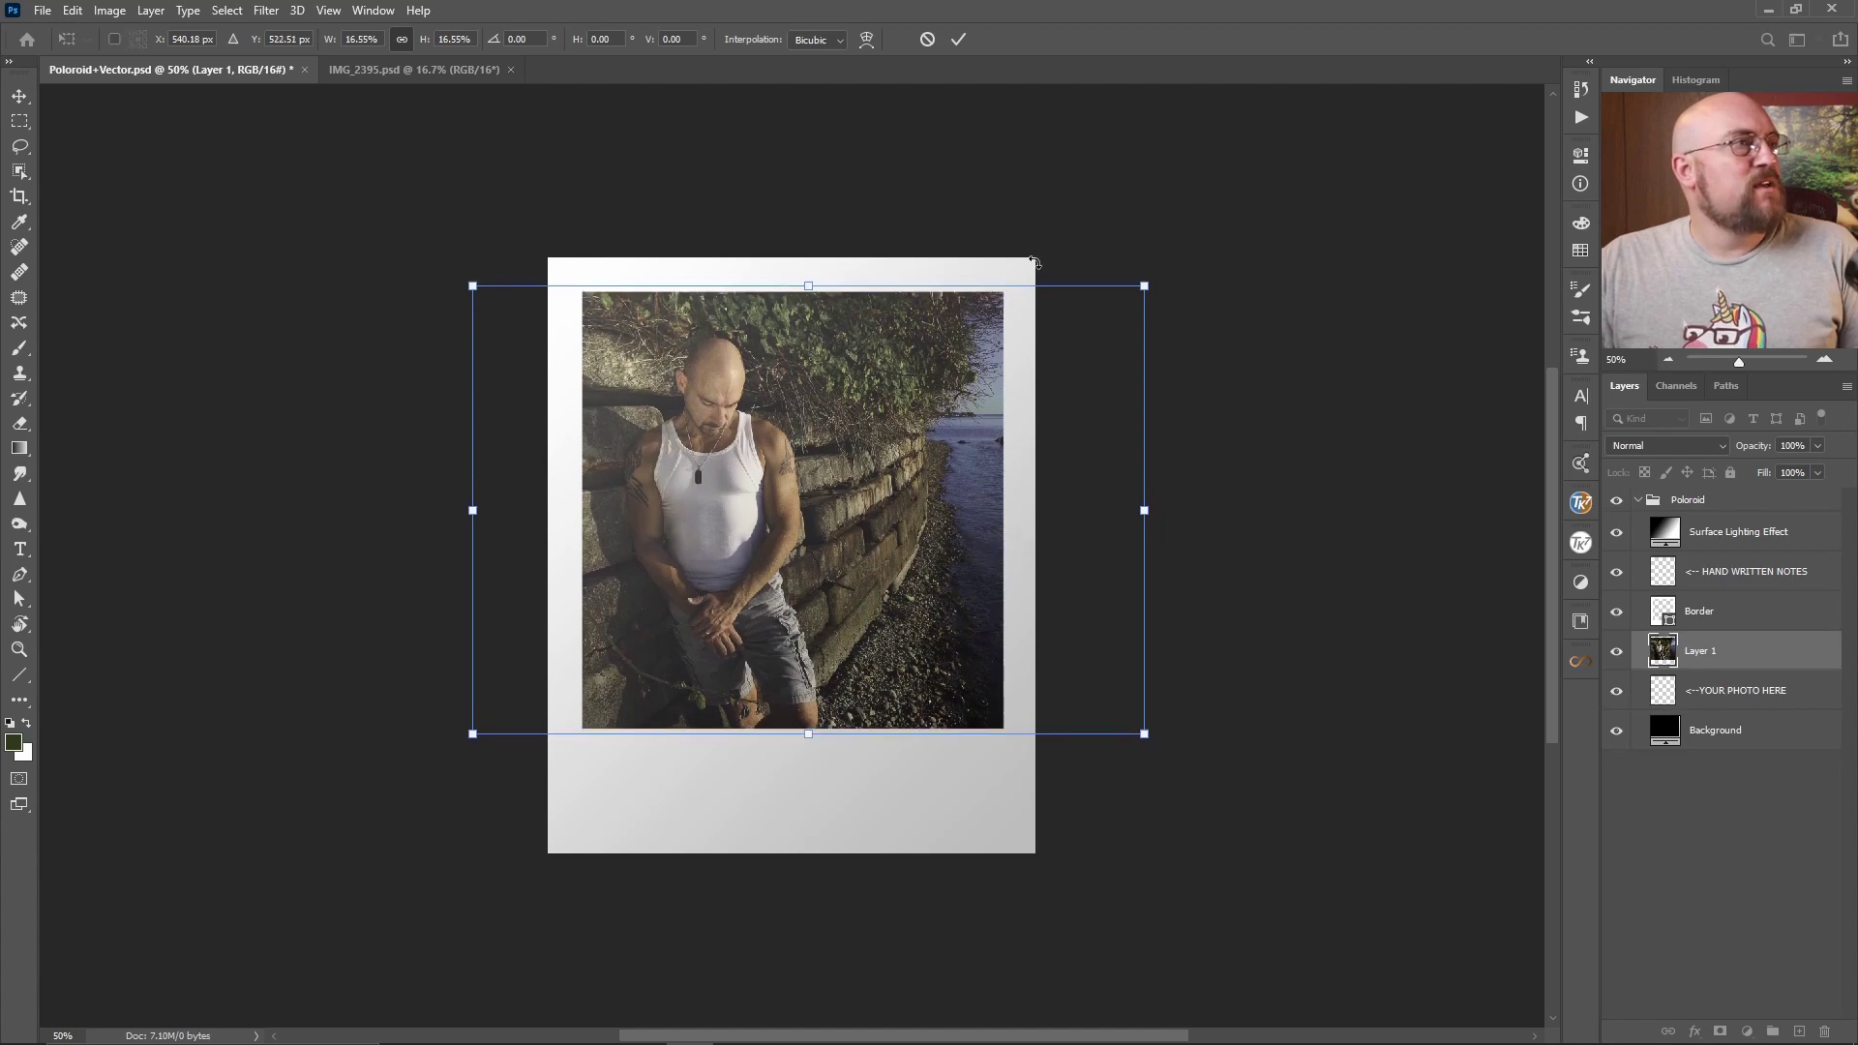
Step: Scale the photo to about 16.41%, nudge it slightly left over the frame opening, and apply the transform
left_click_drag(809, 287, 809, 289)
left_click_drag(810, 735, 809, 731)
left_click_drag(824, 639, 821, 638)
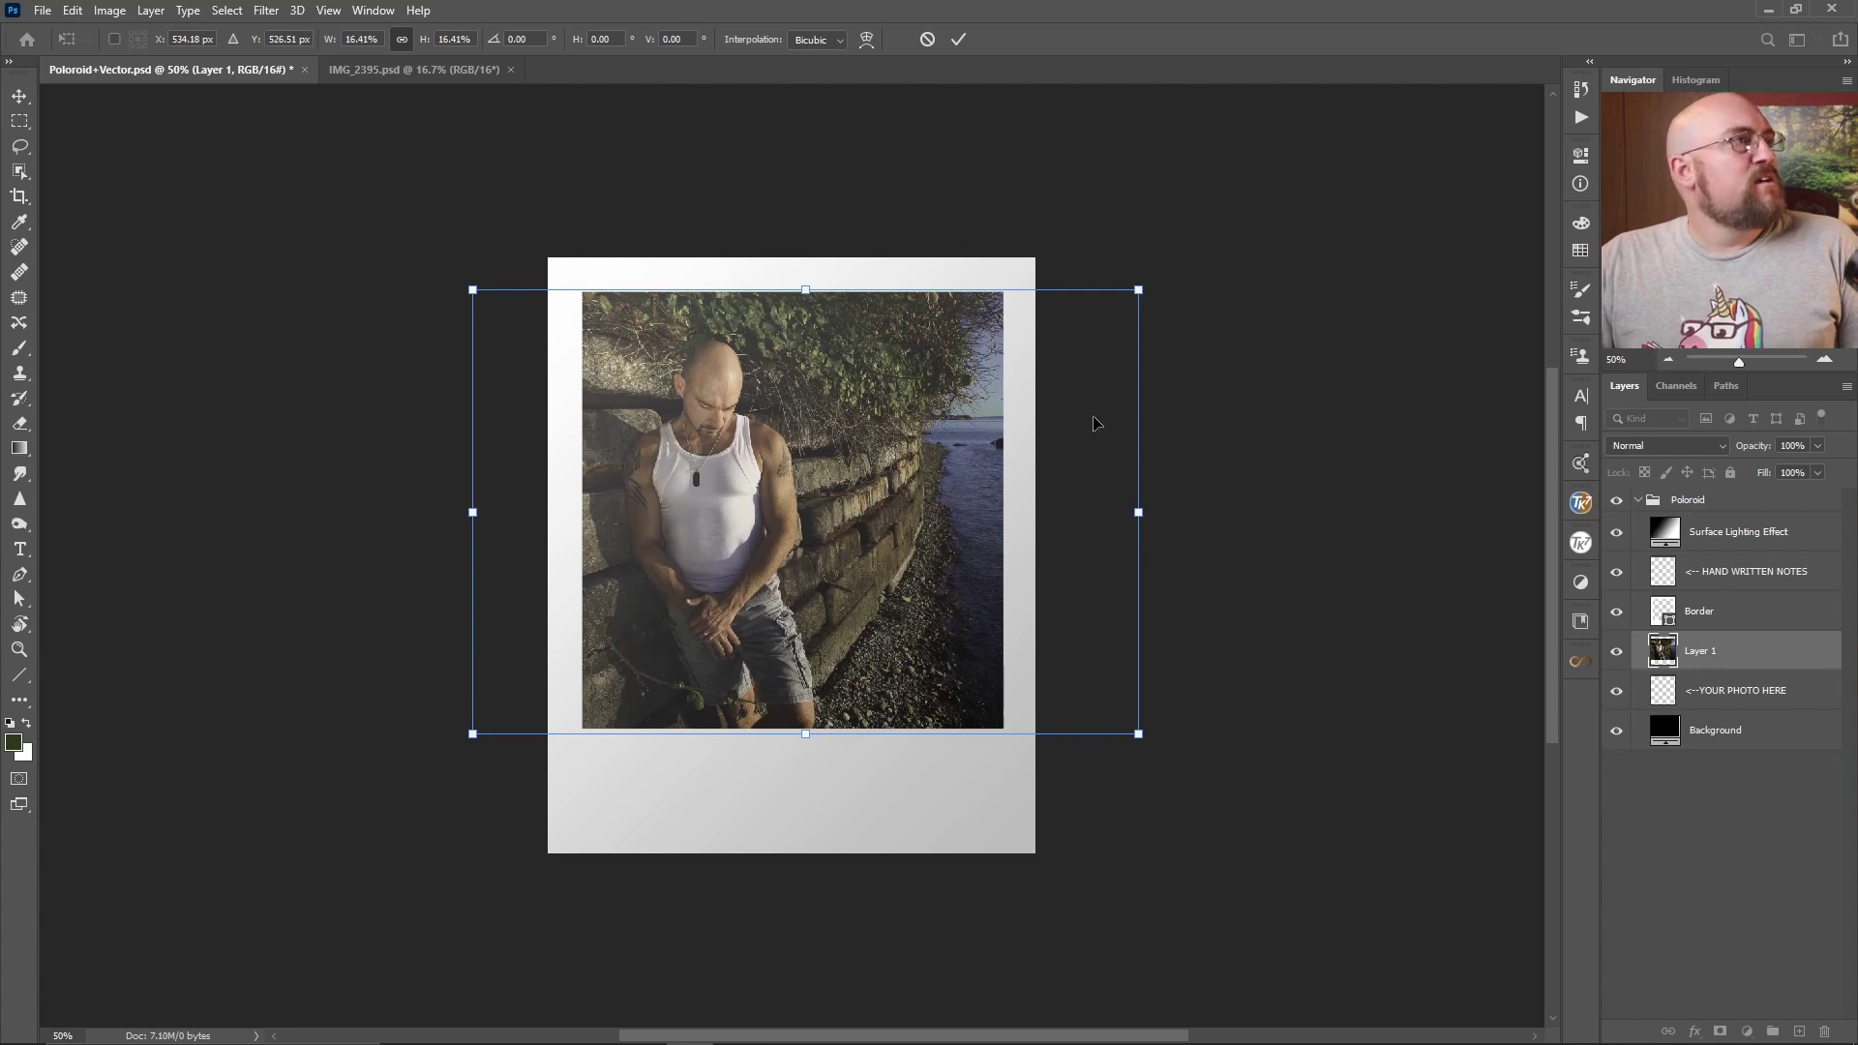
left_click(961, 40)
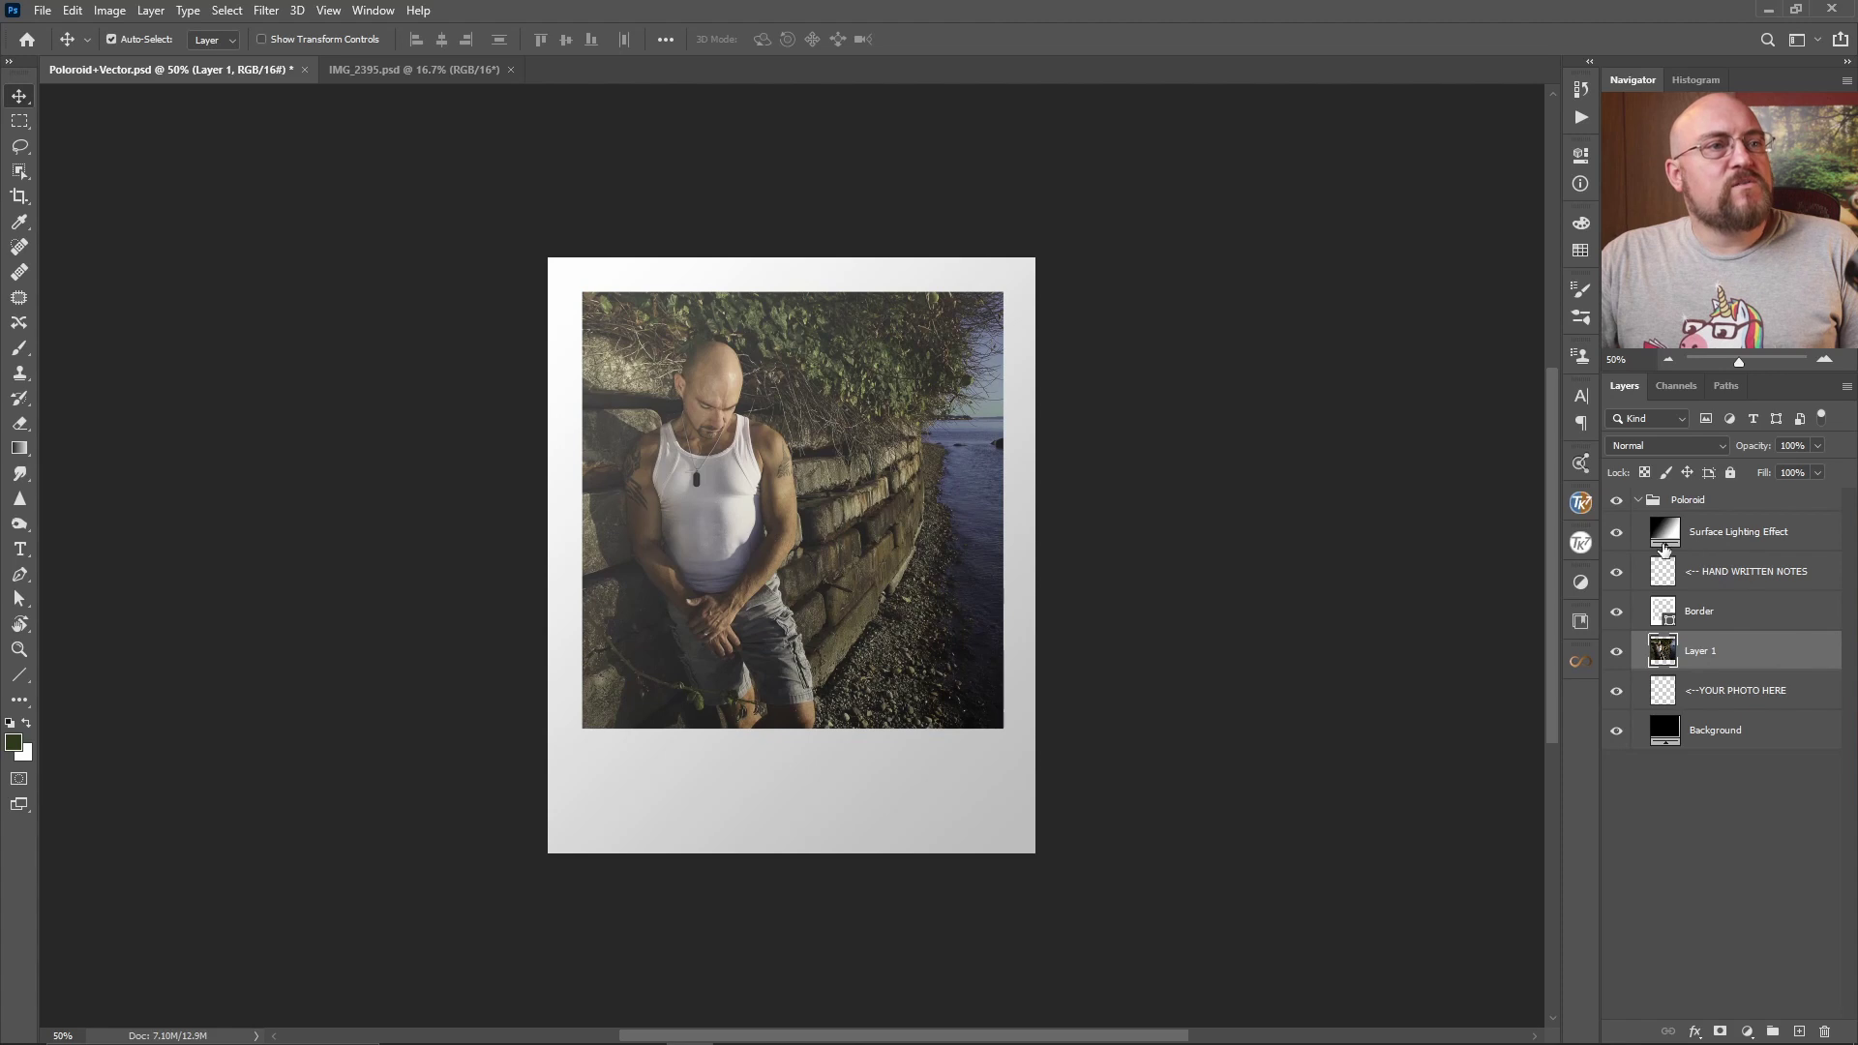
Step: Lower the opacity of the Surface Lighting Effect layer to 18%
left_click(1790, 532)
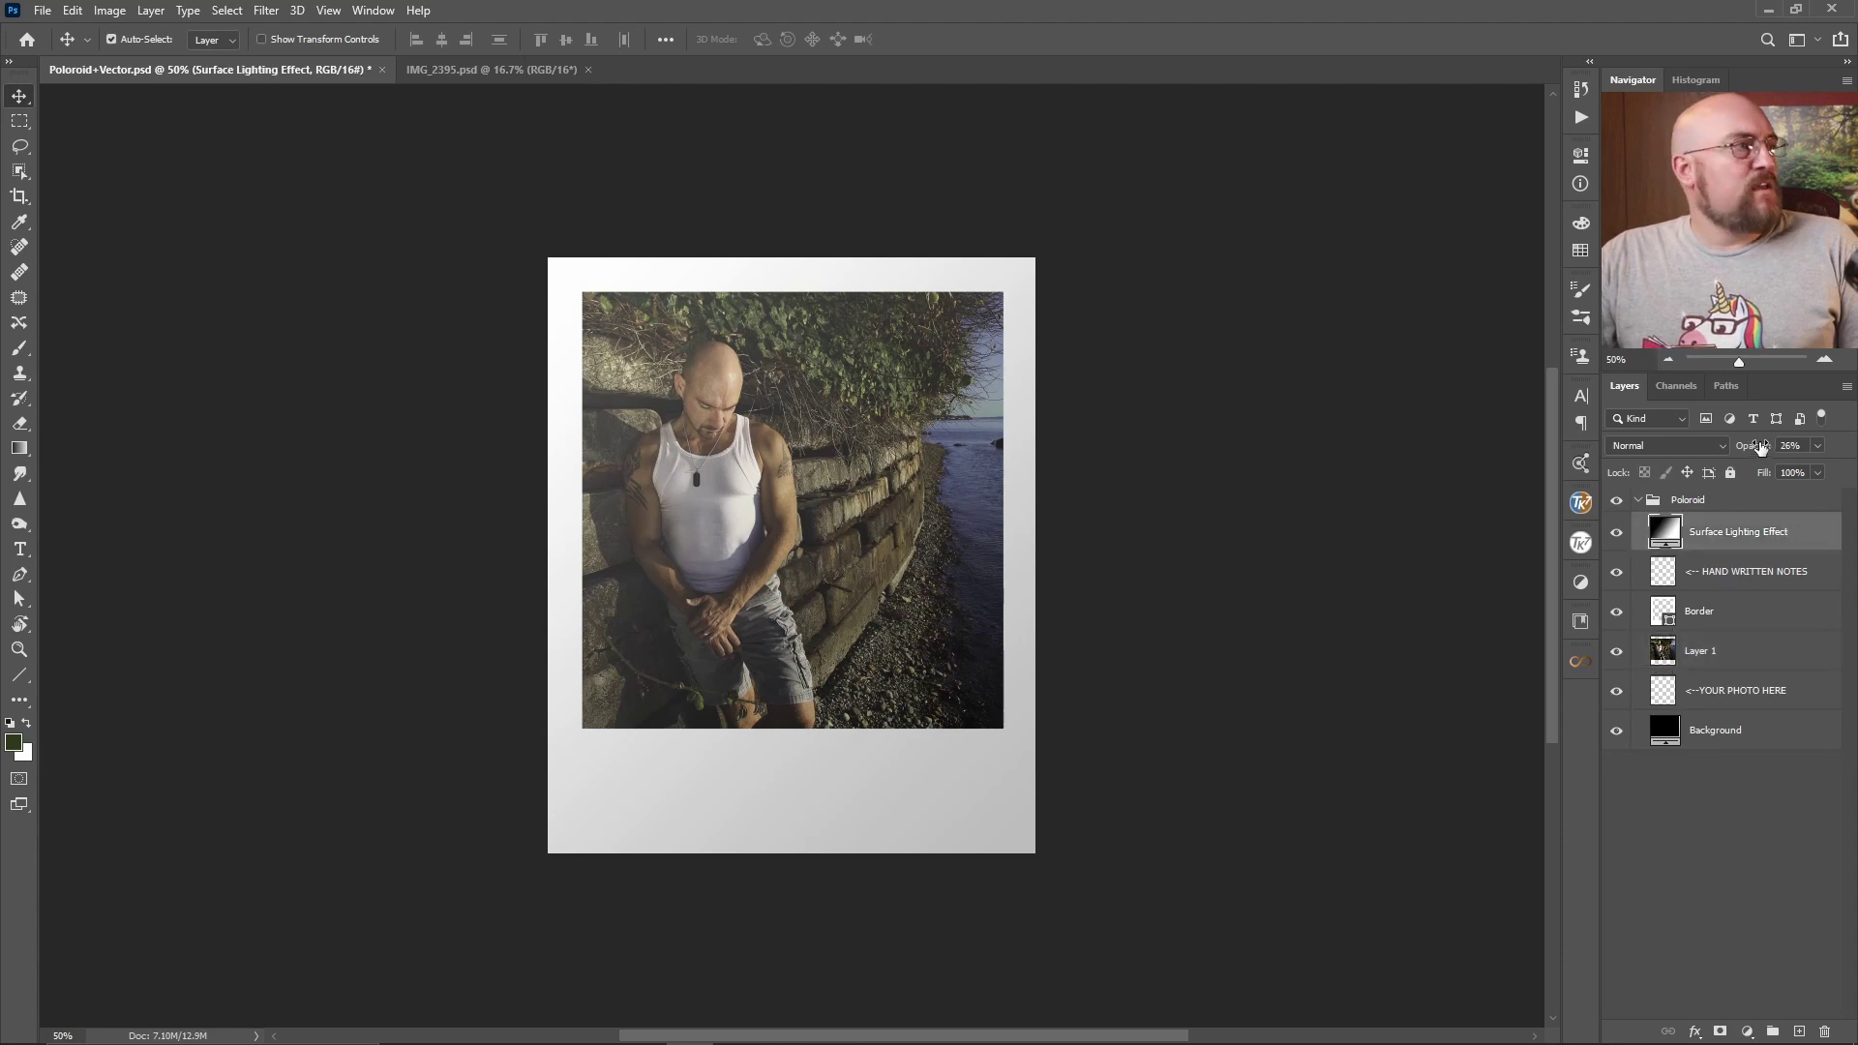
mouse_move(1761, 447)
left_mouse_down()
mouse_move(1733, 453)
mouse_move(1753, 449)
left_mouse_up()
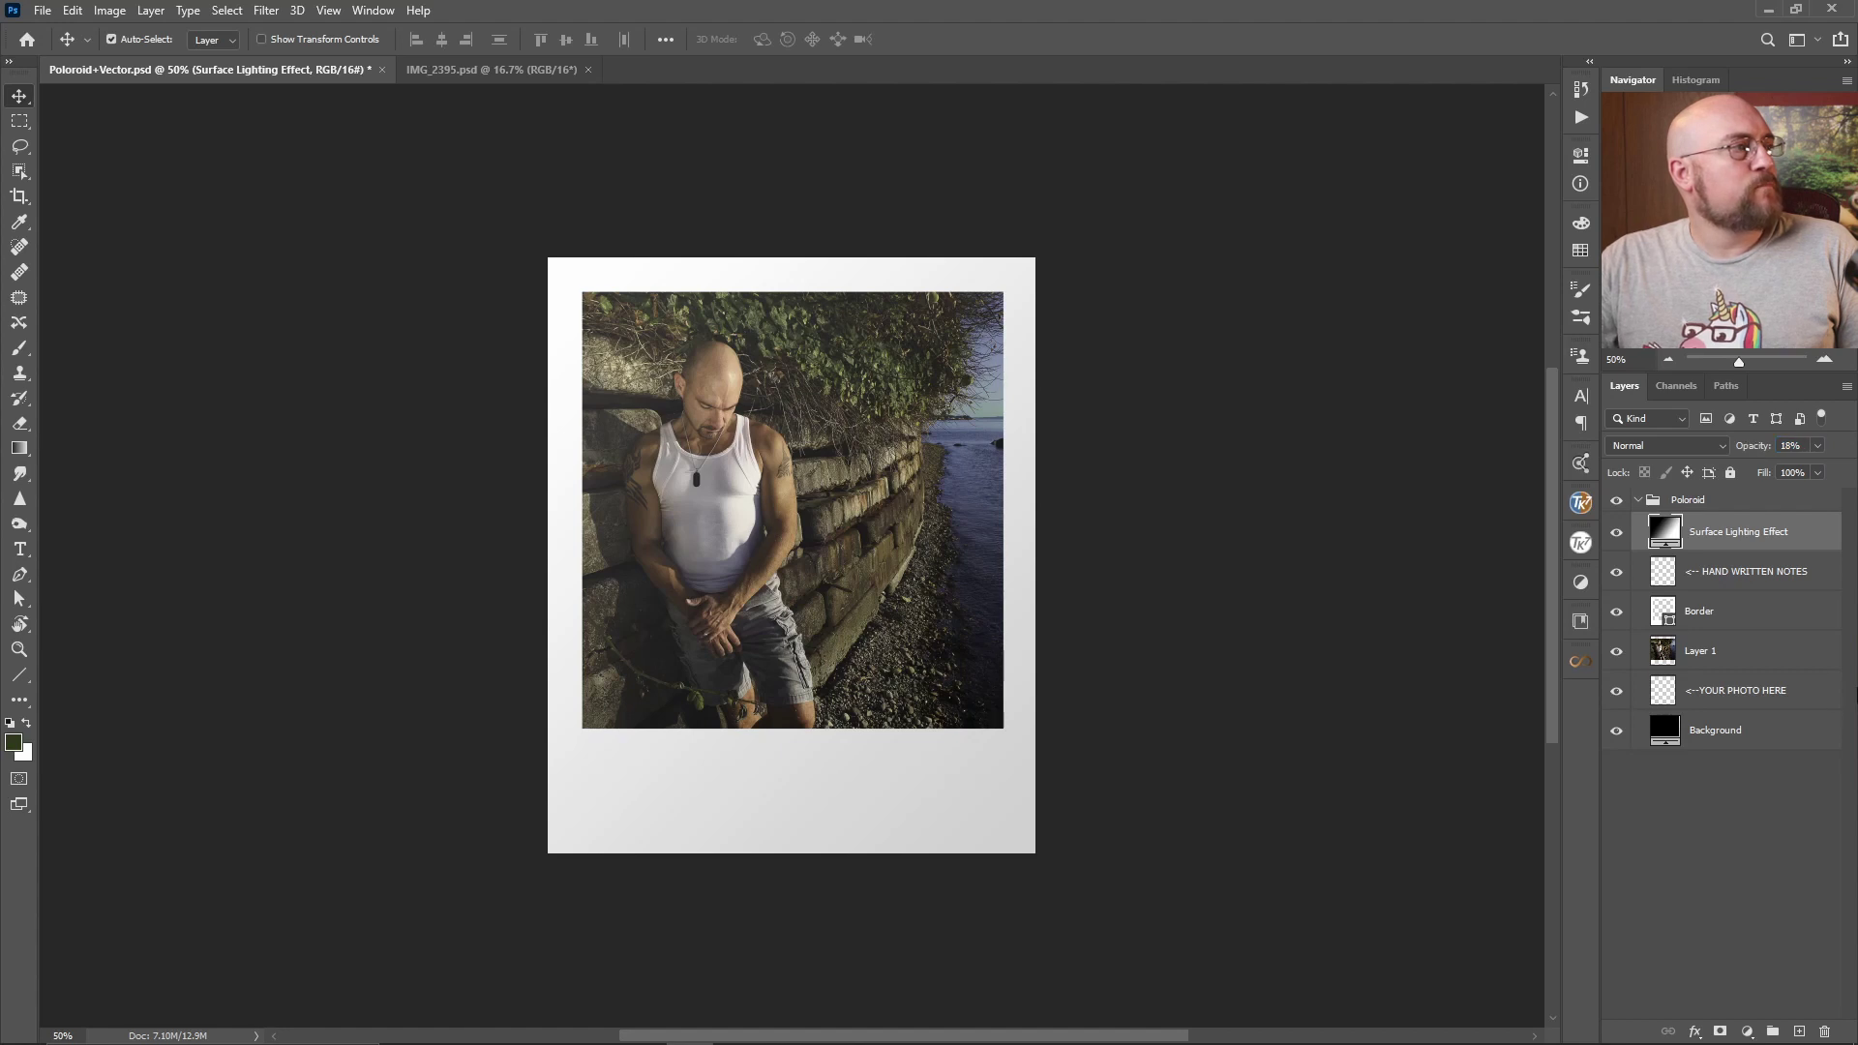
Step: Add a Color Lookup adjustment layer directly above the photo on Layer 1
left_click(1777, 653)
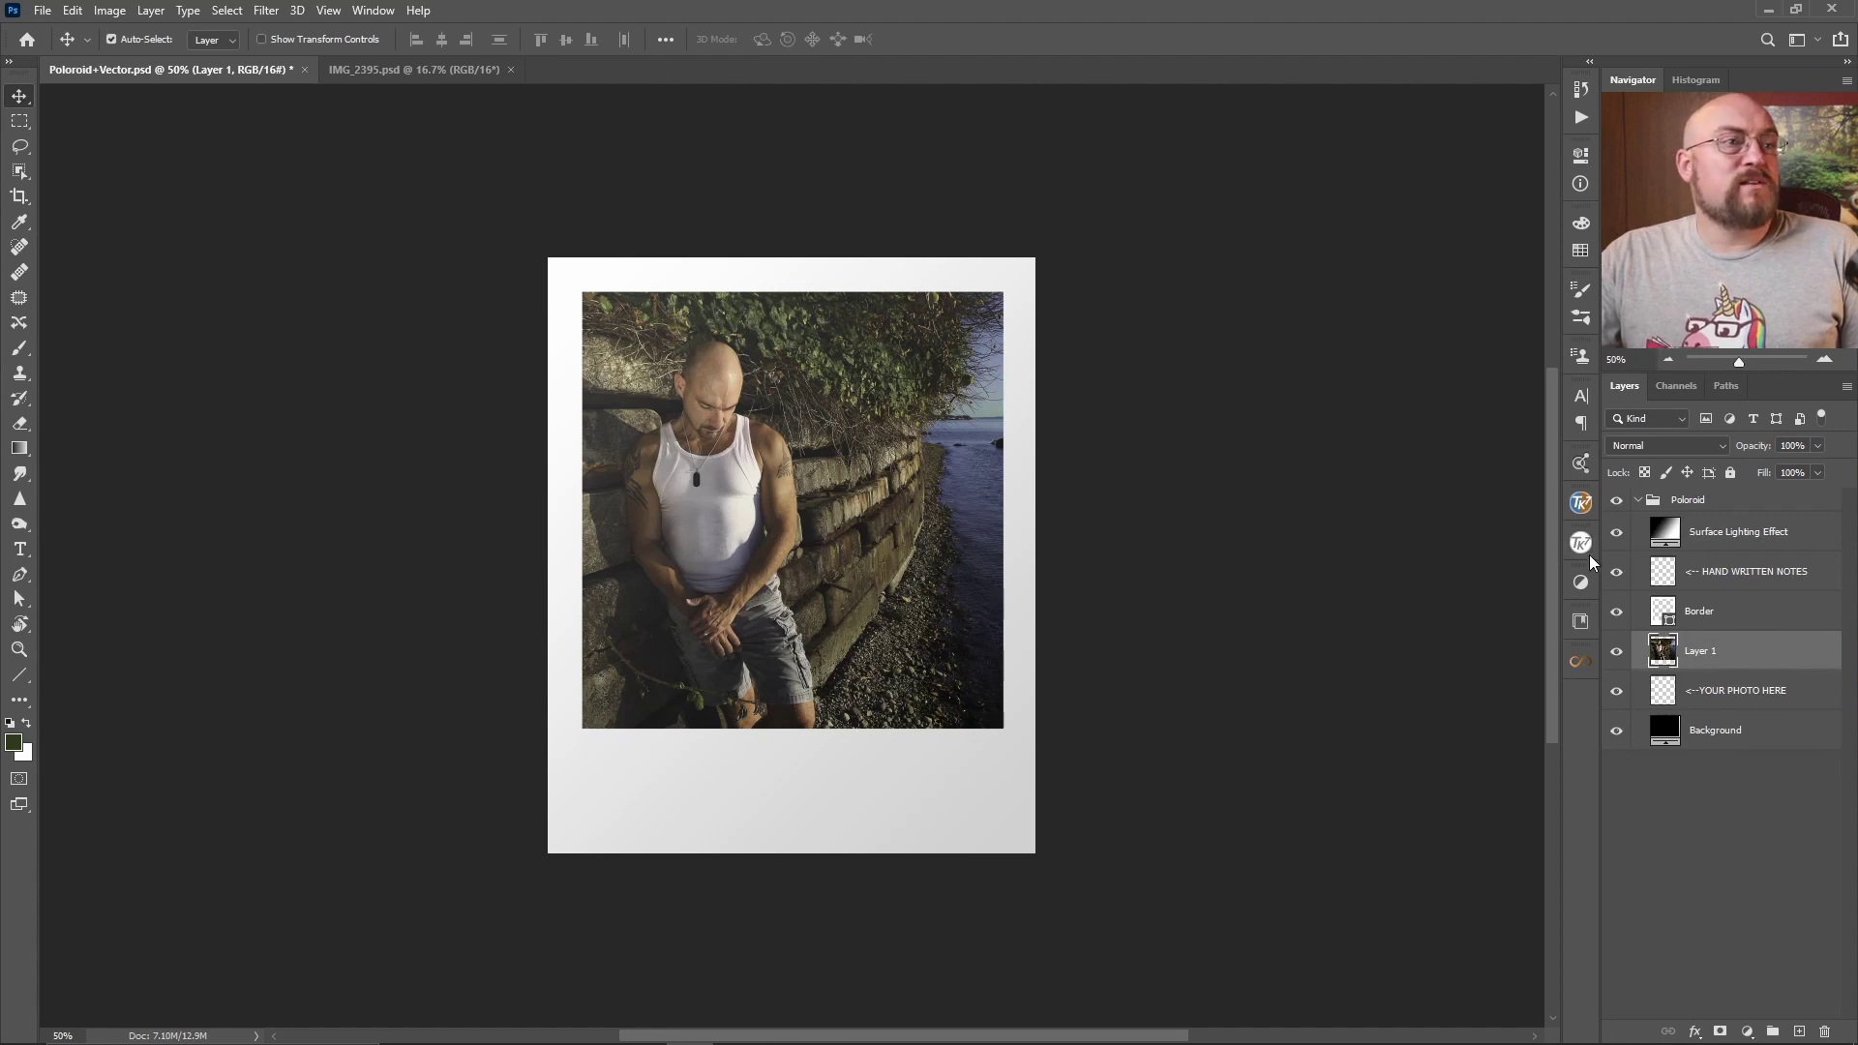
left_click(1582, 583)
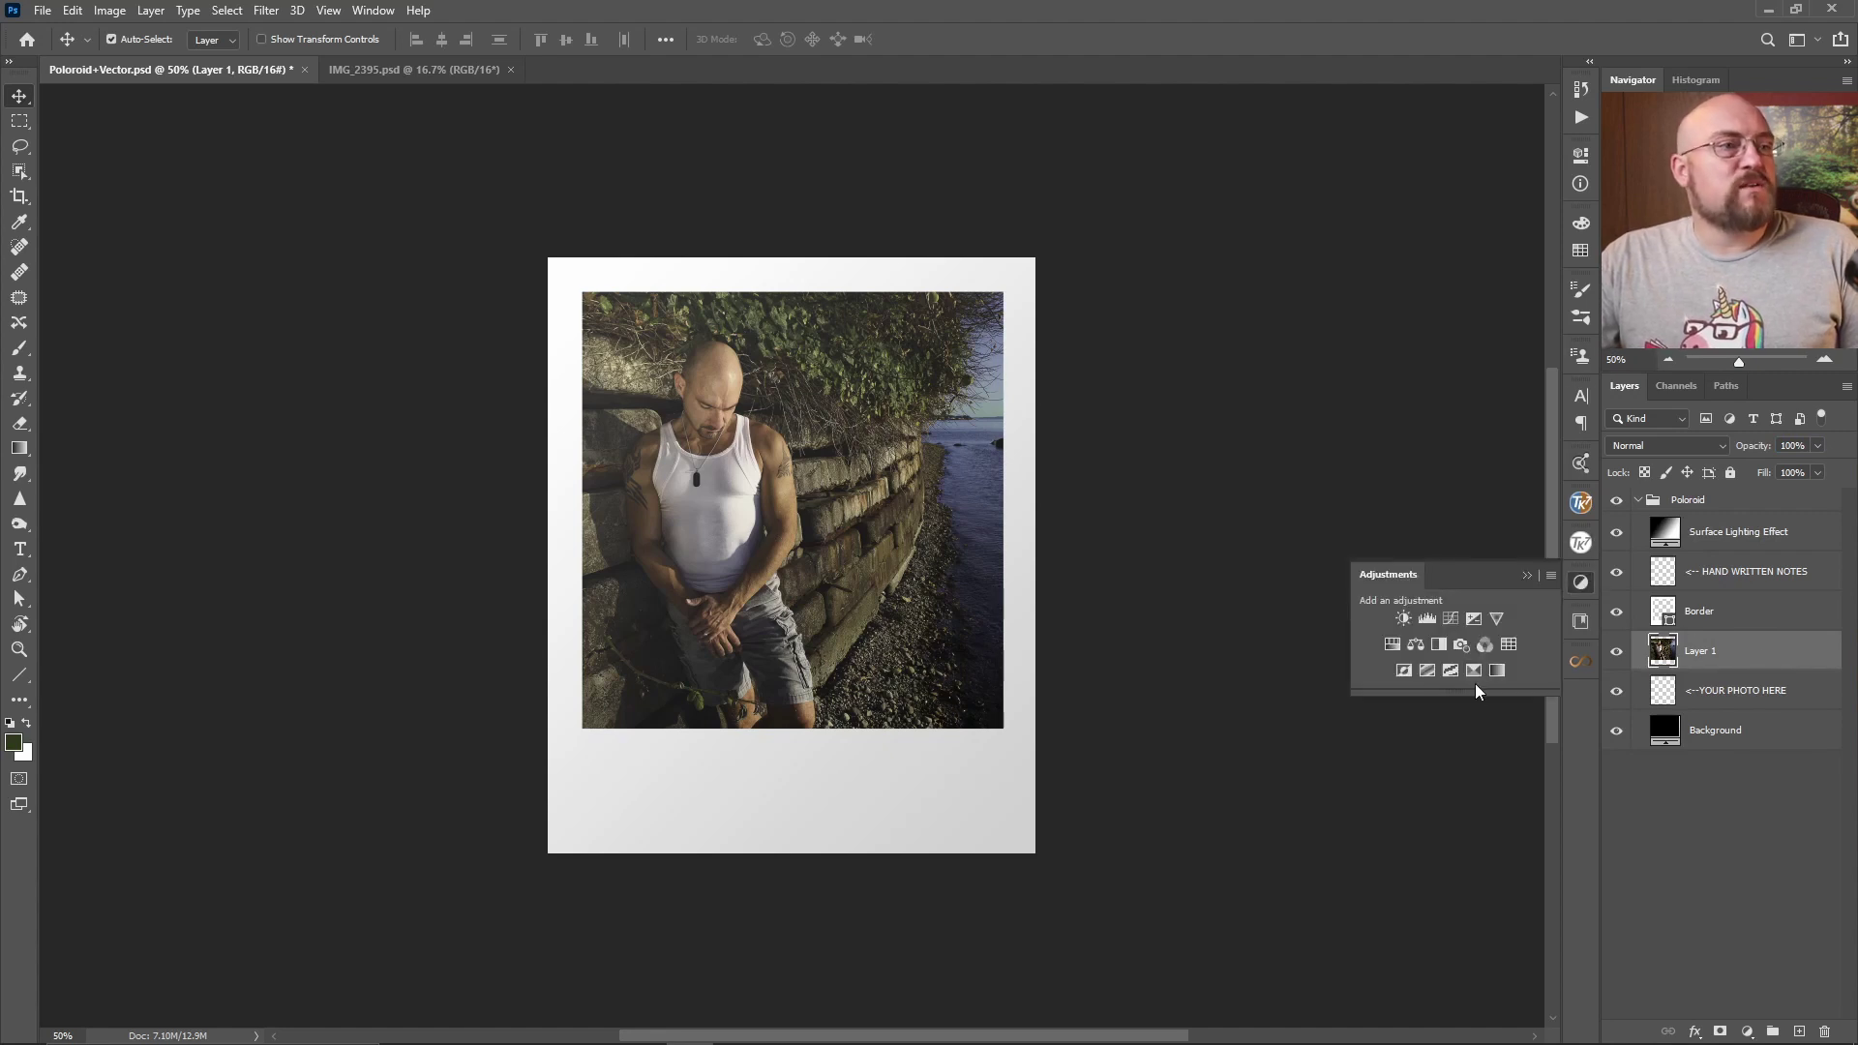
left_click(1511, 644)
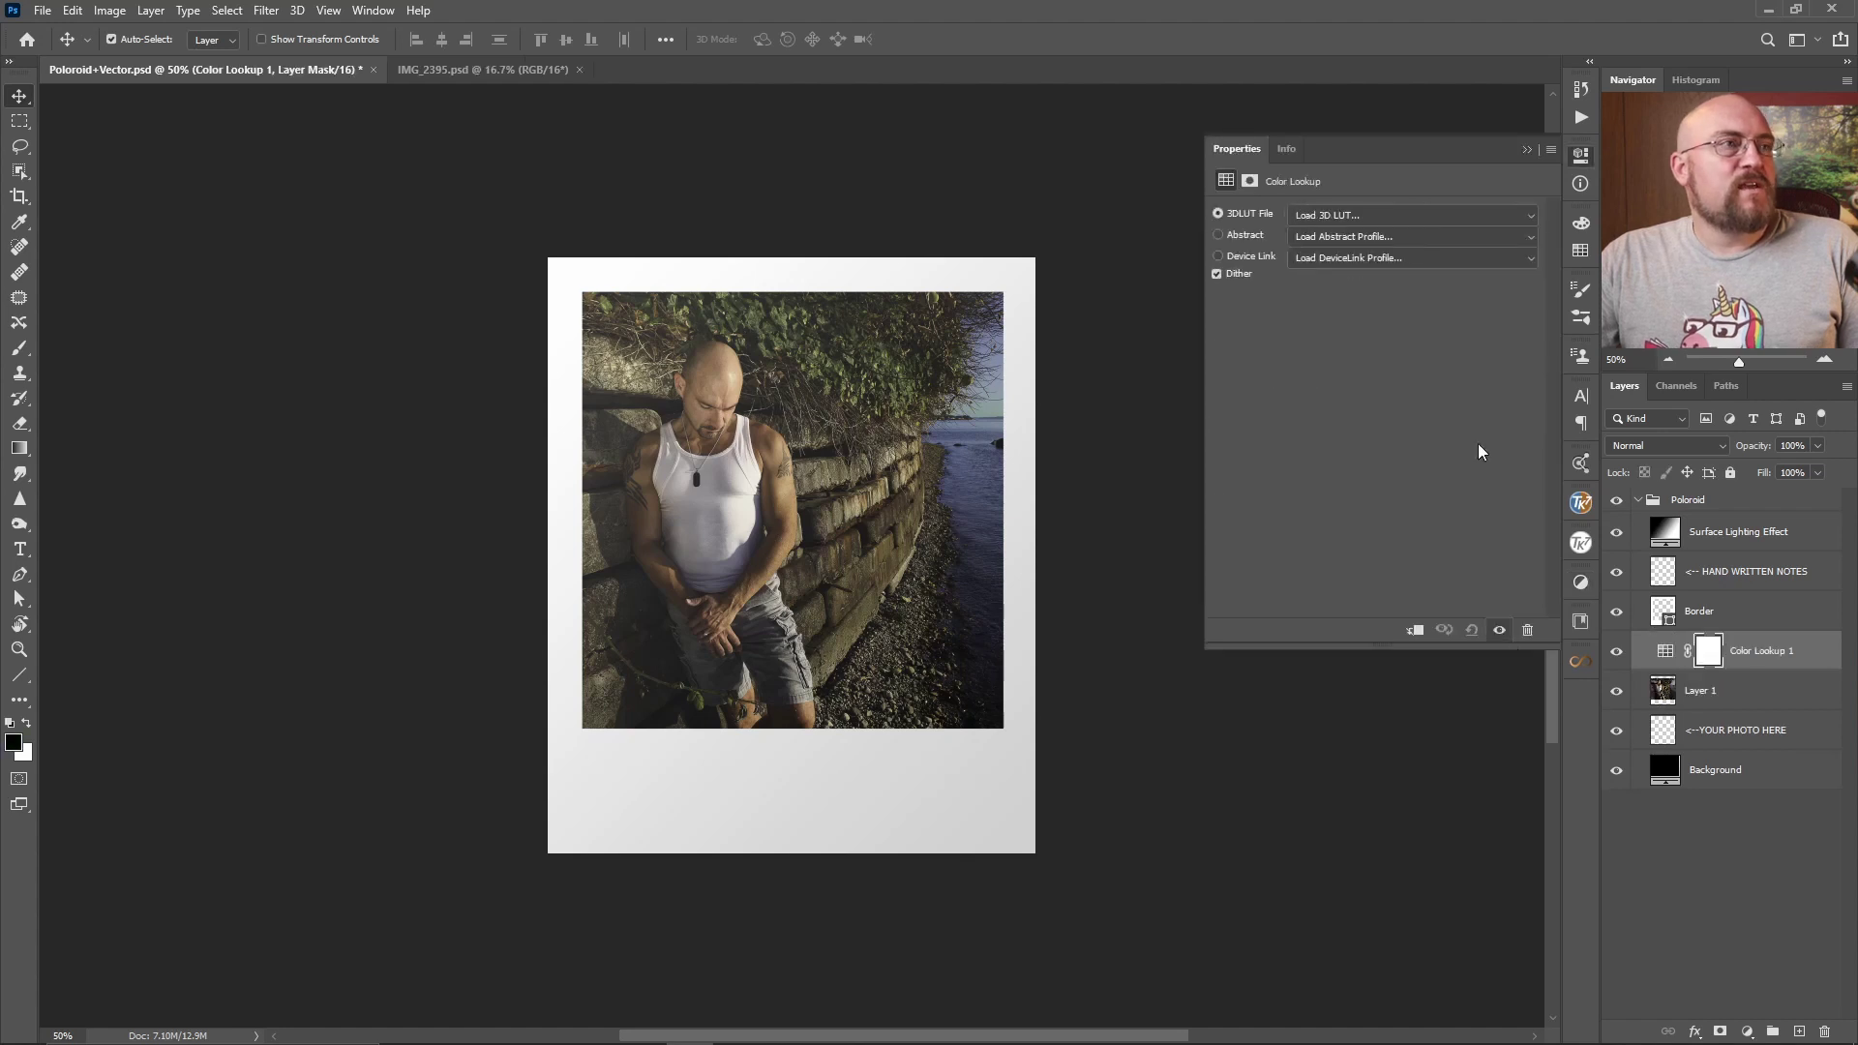
Step: Try the Crisp_Winter, Crisp_Warm, Bleach Bypass, Fuji REALA 500D Kodak 2393, Kodak 5205 Fuji 3510 and Kodak 5218 Kodak 2383 LUTs on the photo
left_click(1535, 216)
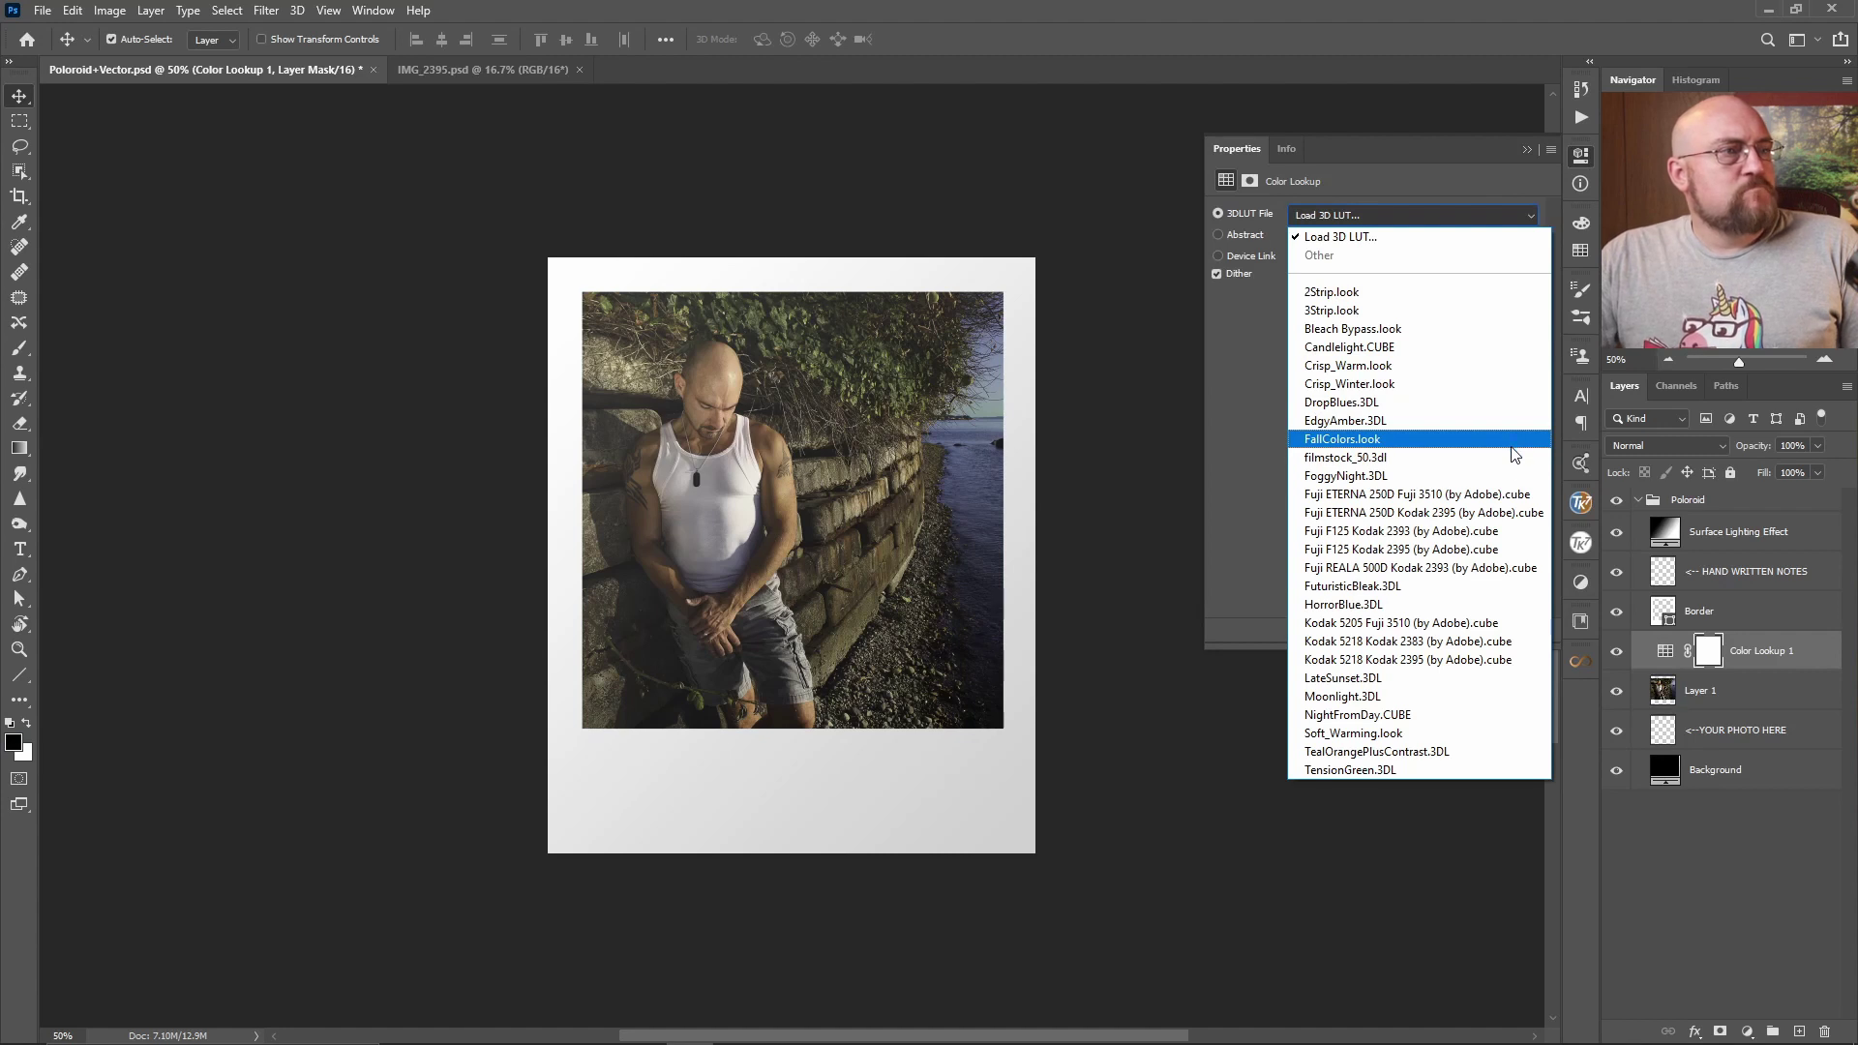
left_click(1503, 387)
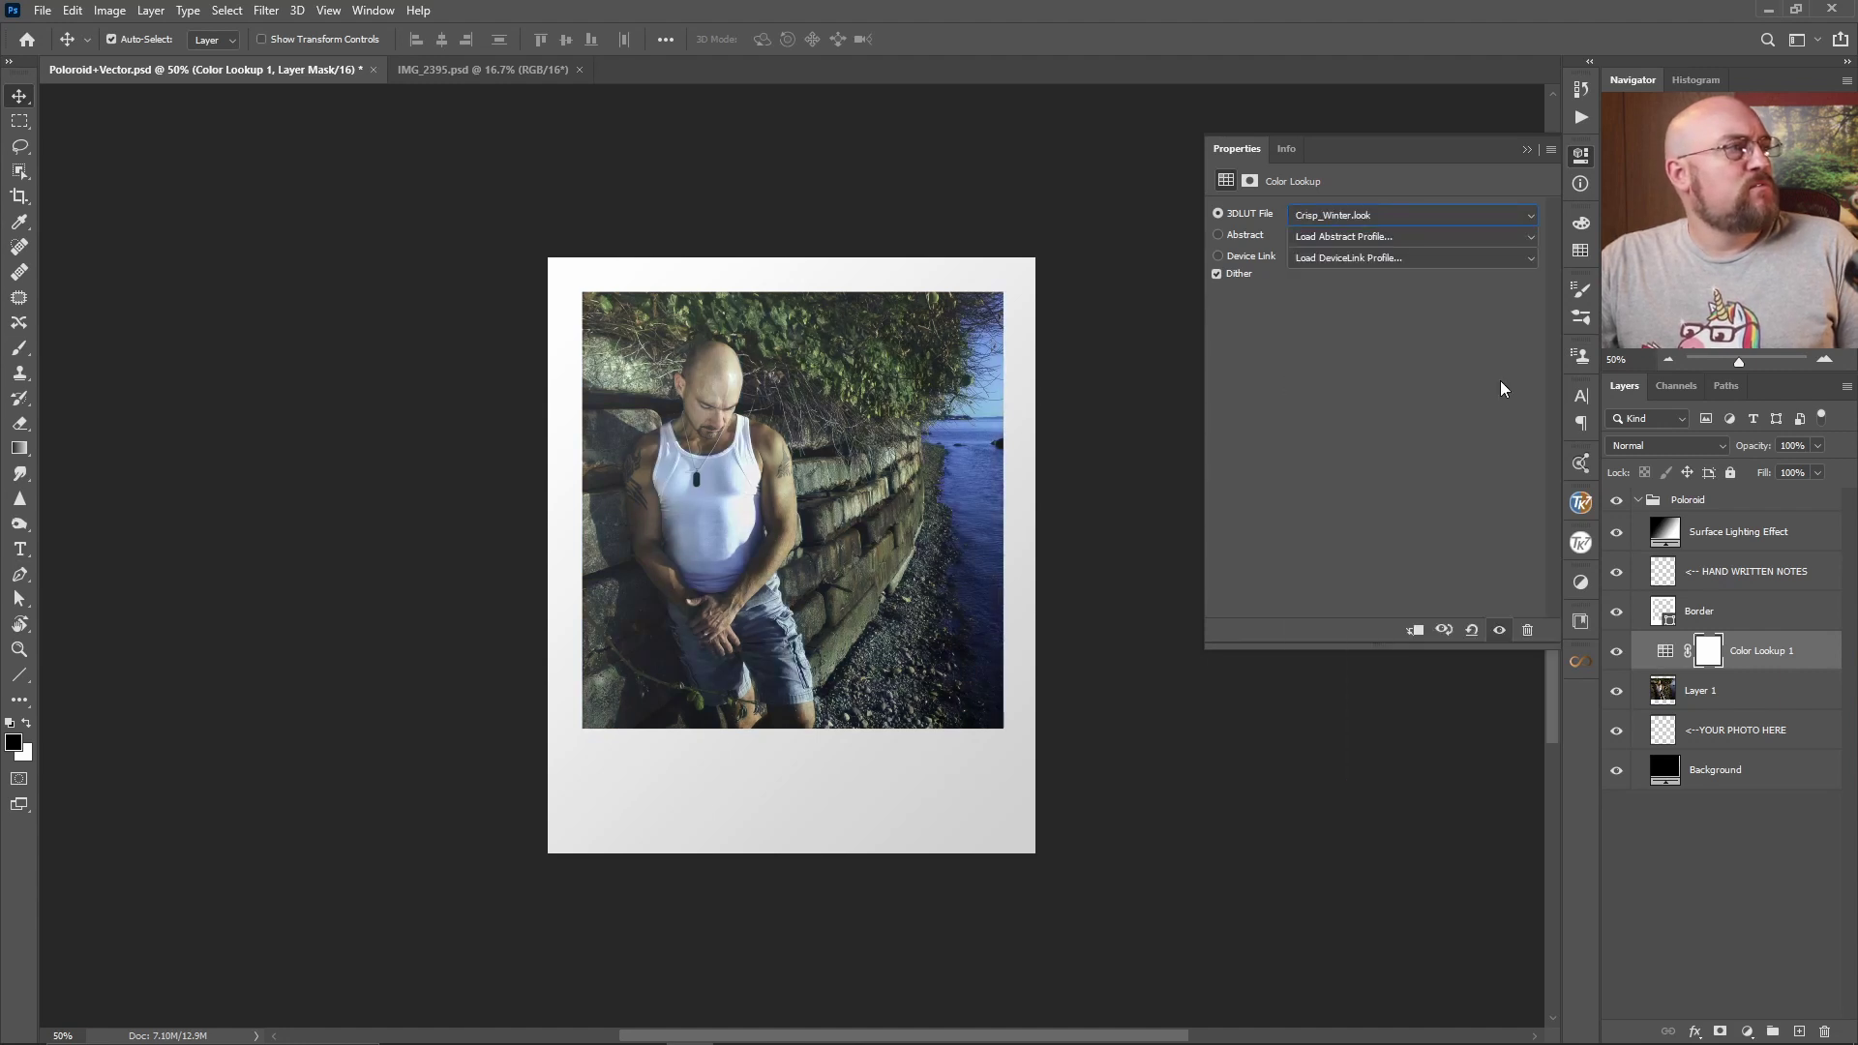
left_click(1456, 217)
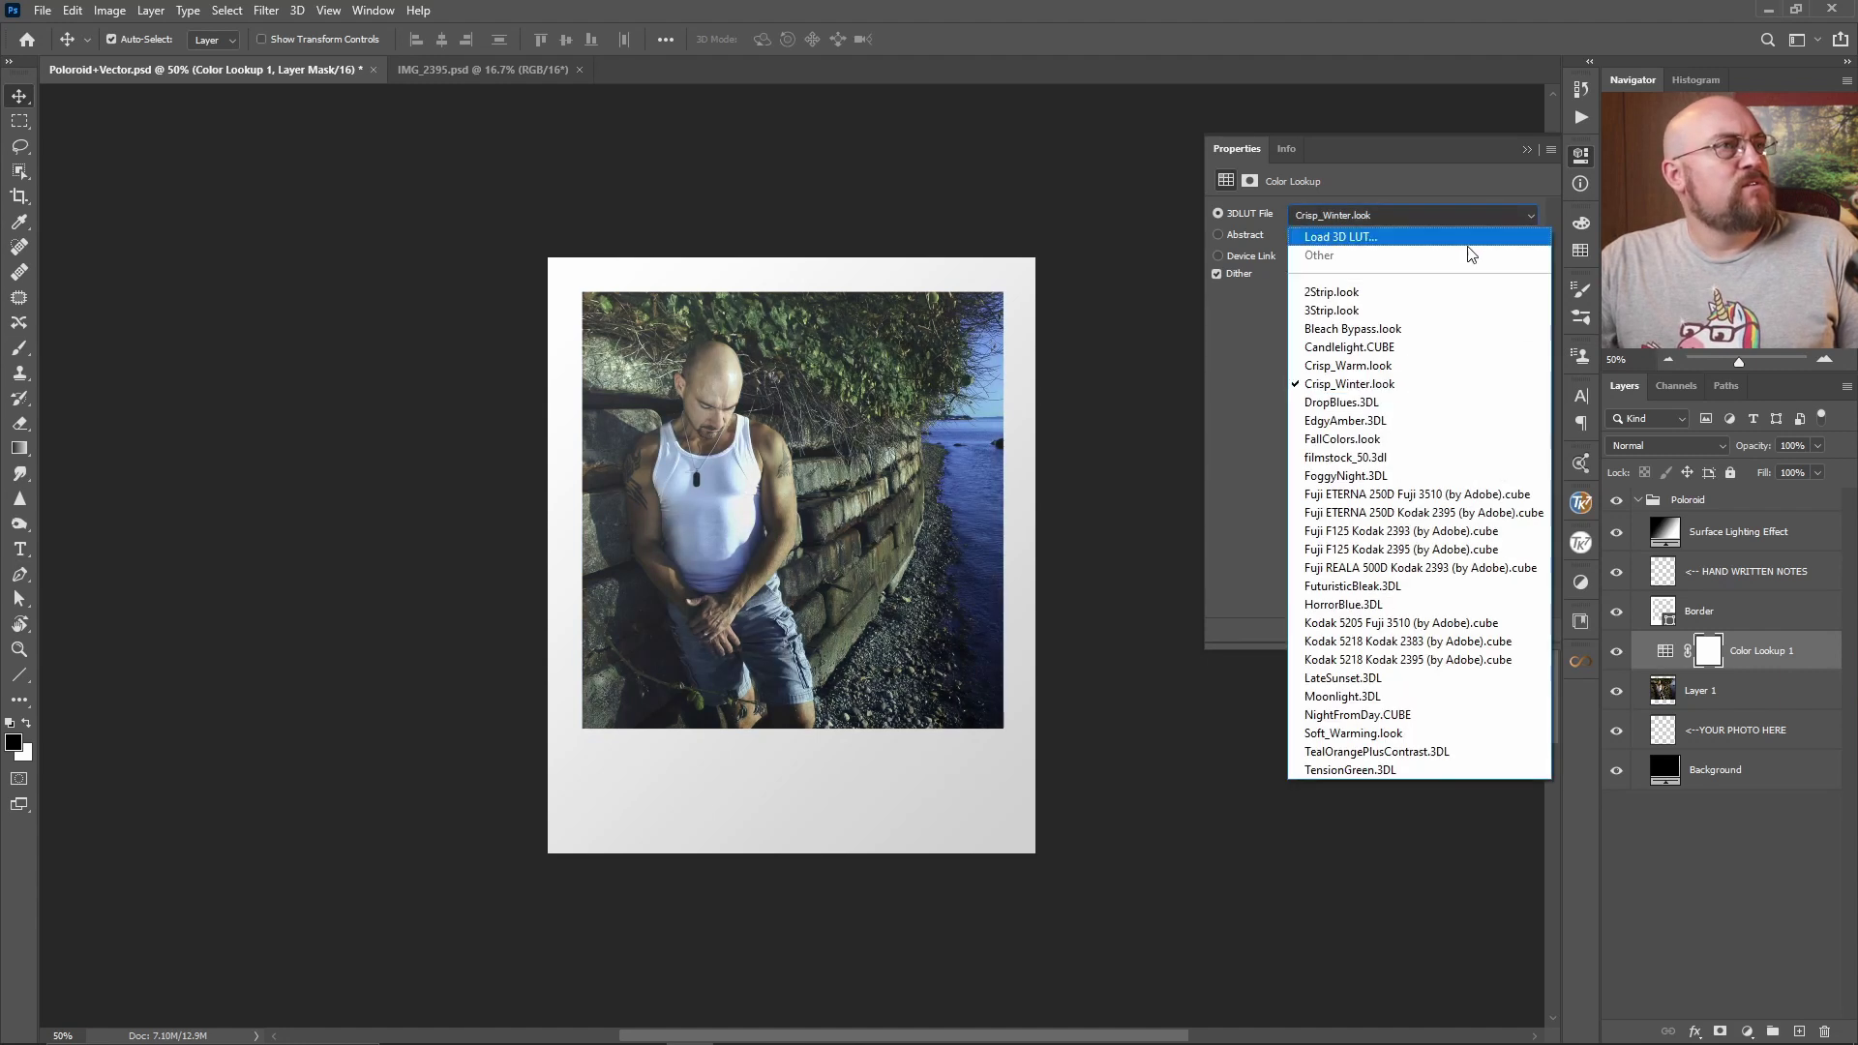
left_click(1443, 362)
left_click(1411, 217)
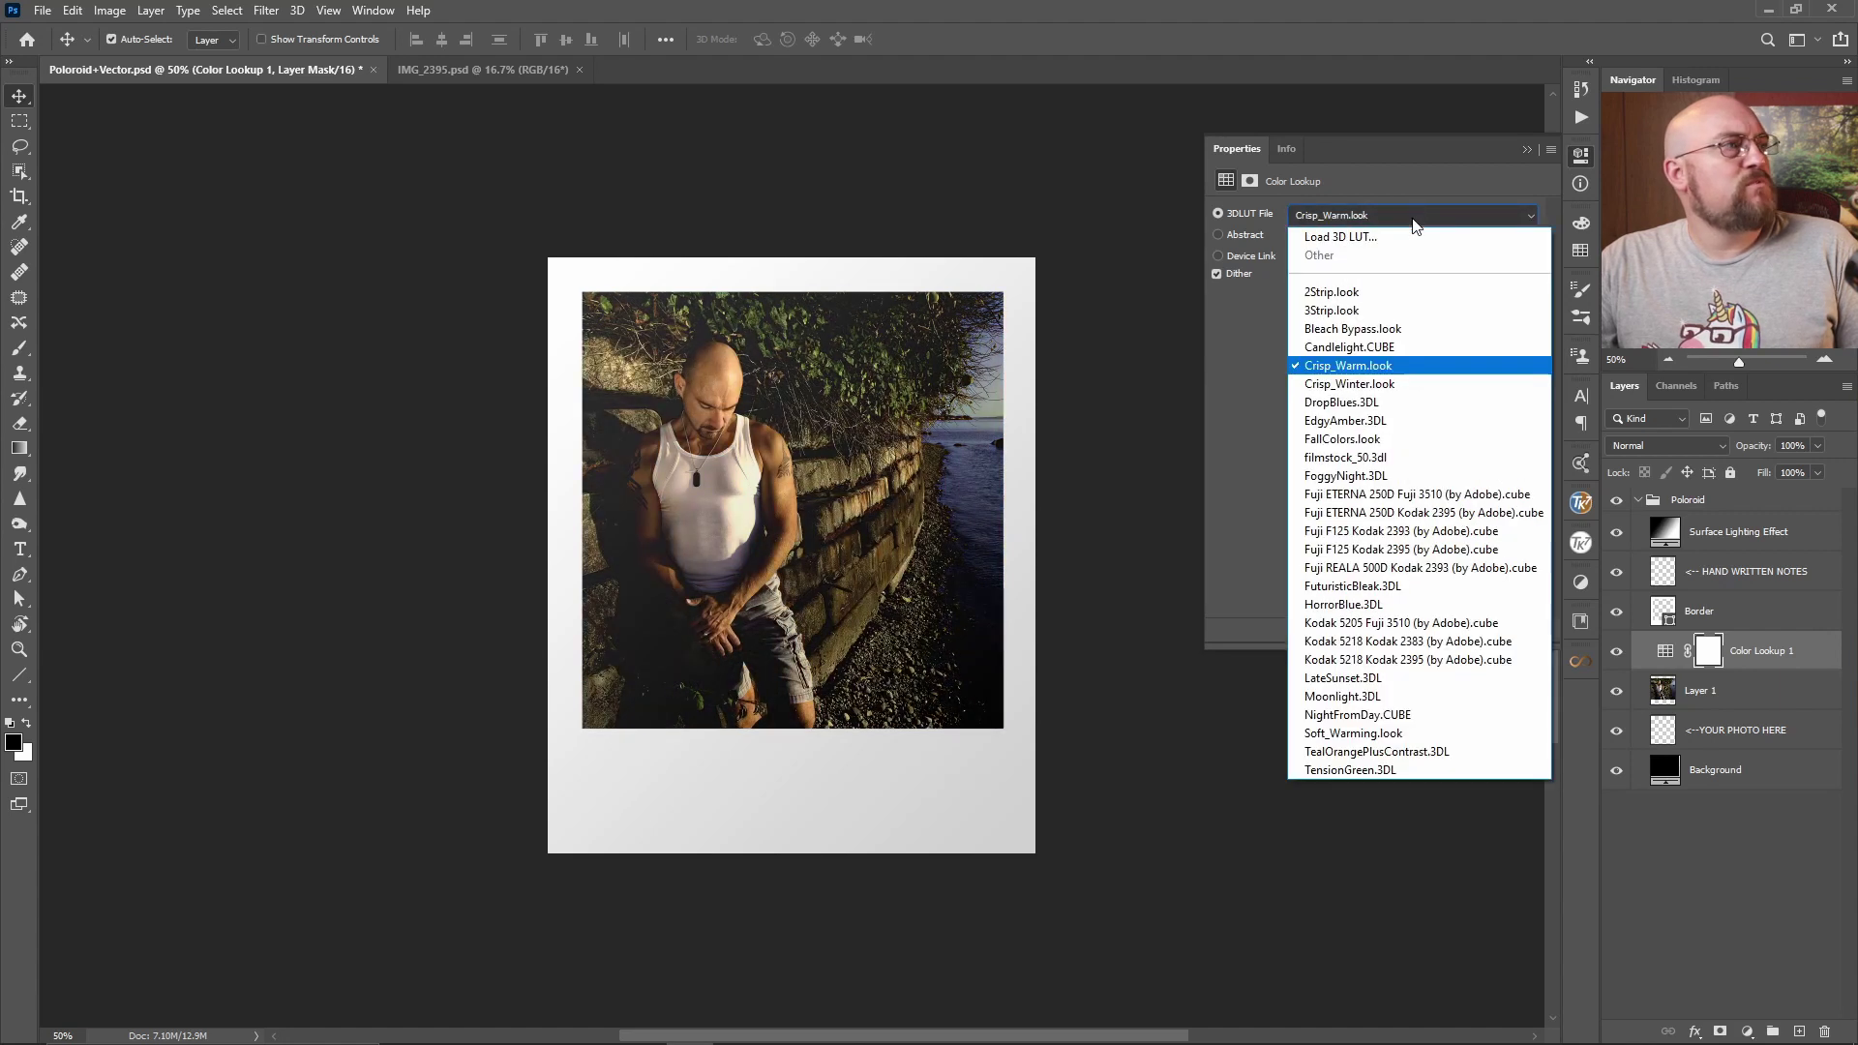
left_click(1397, 330)
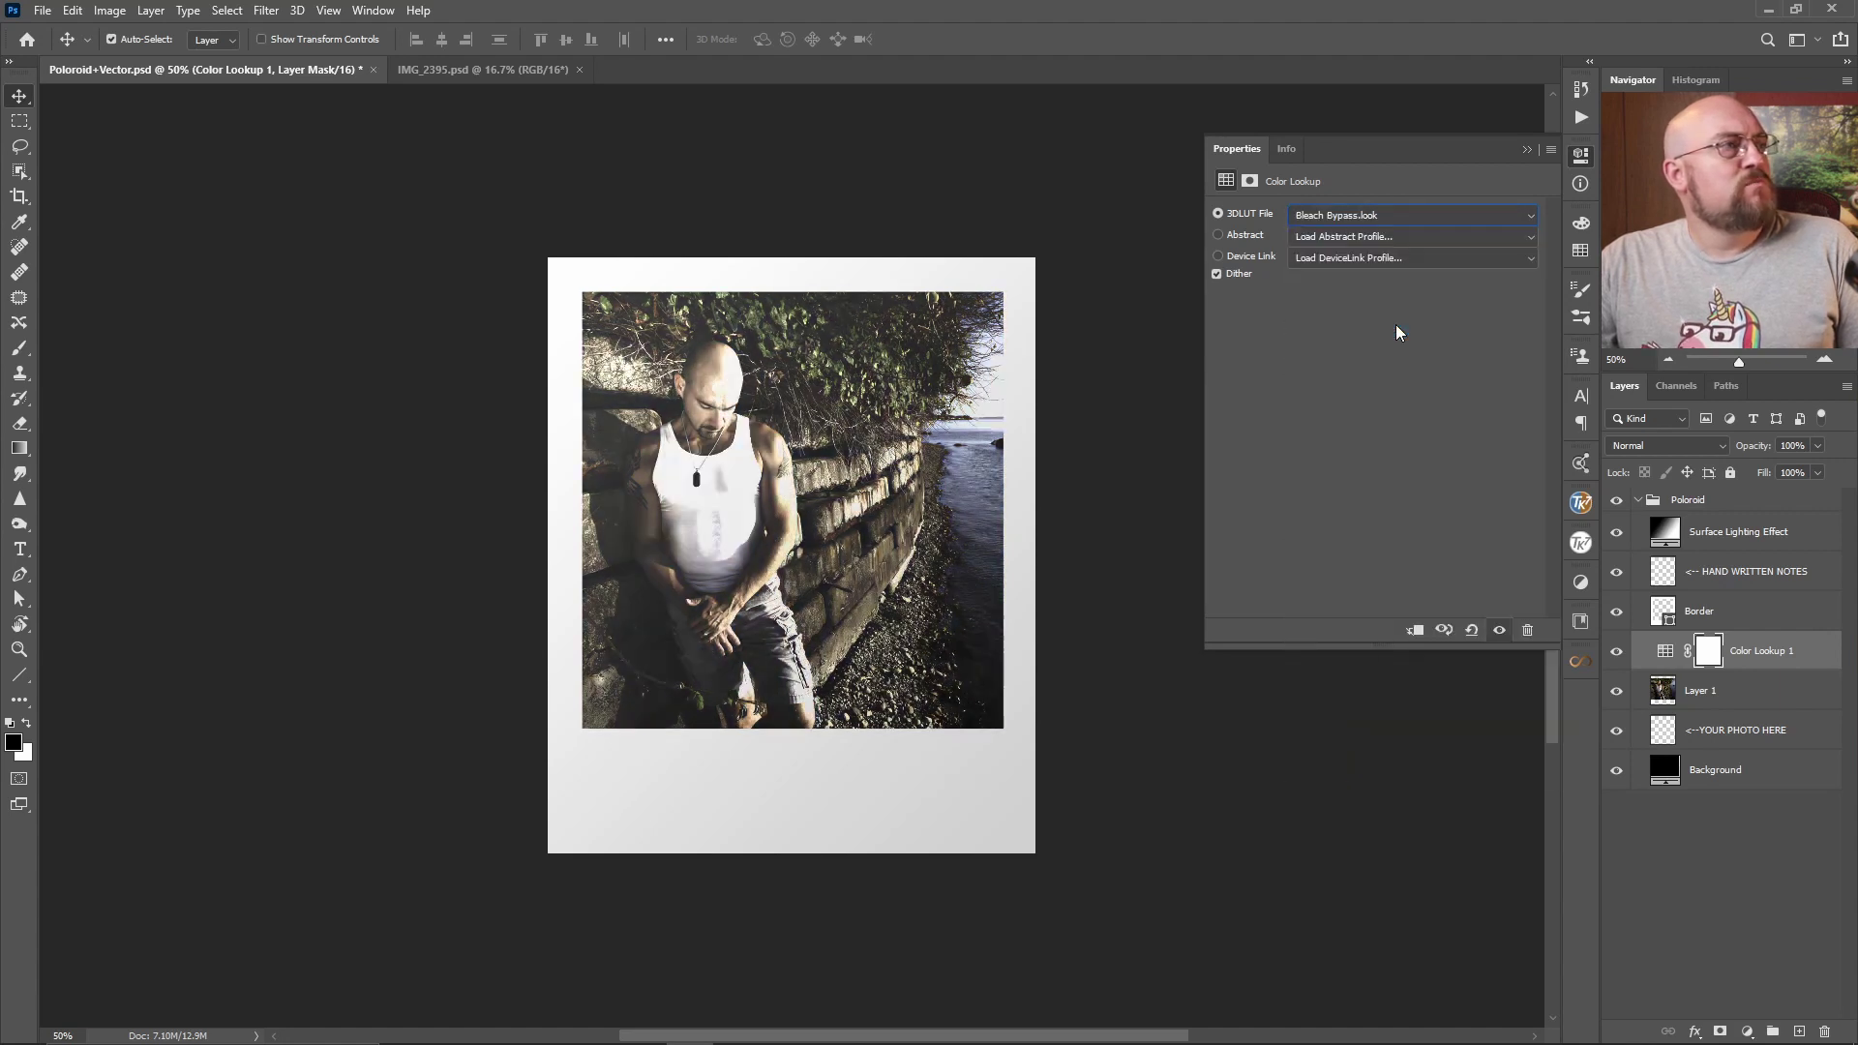
left_click(1365, 216)
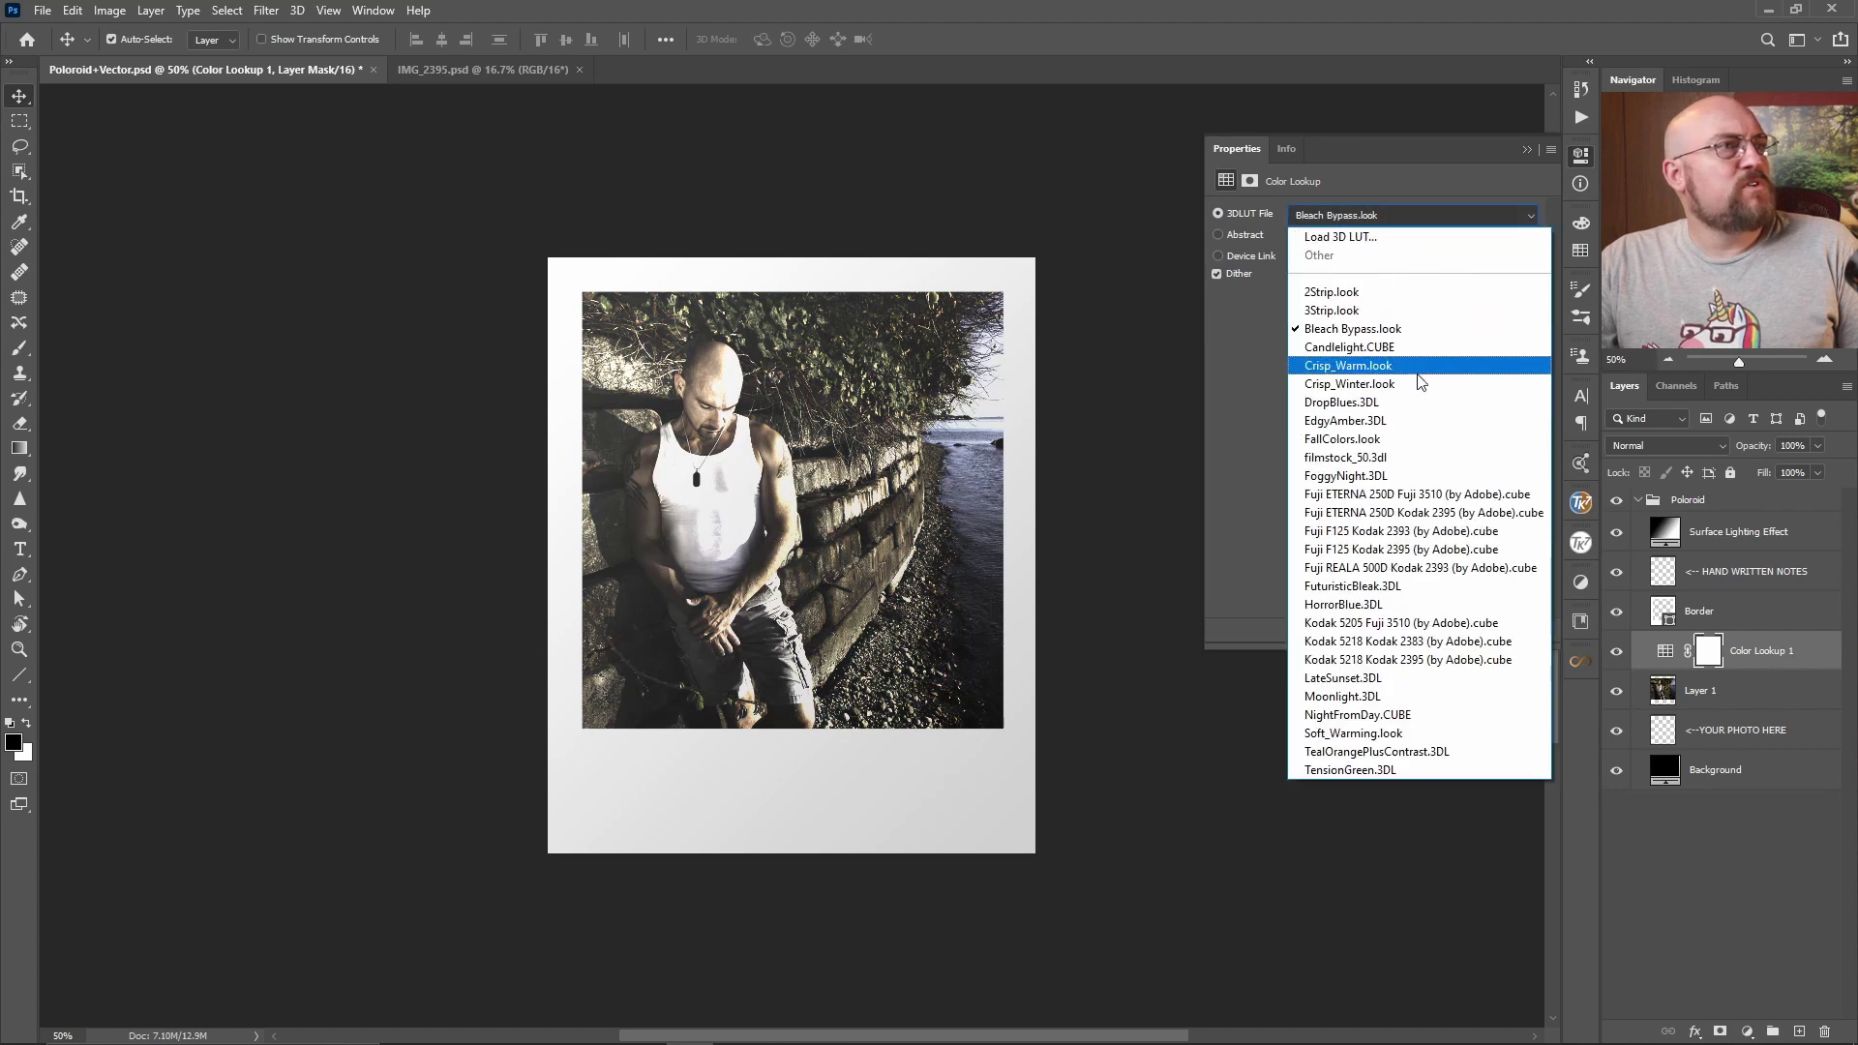
left_click(1426, 569)
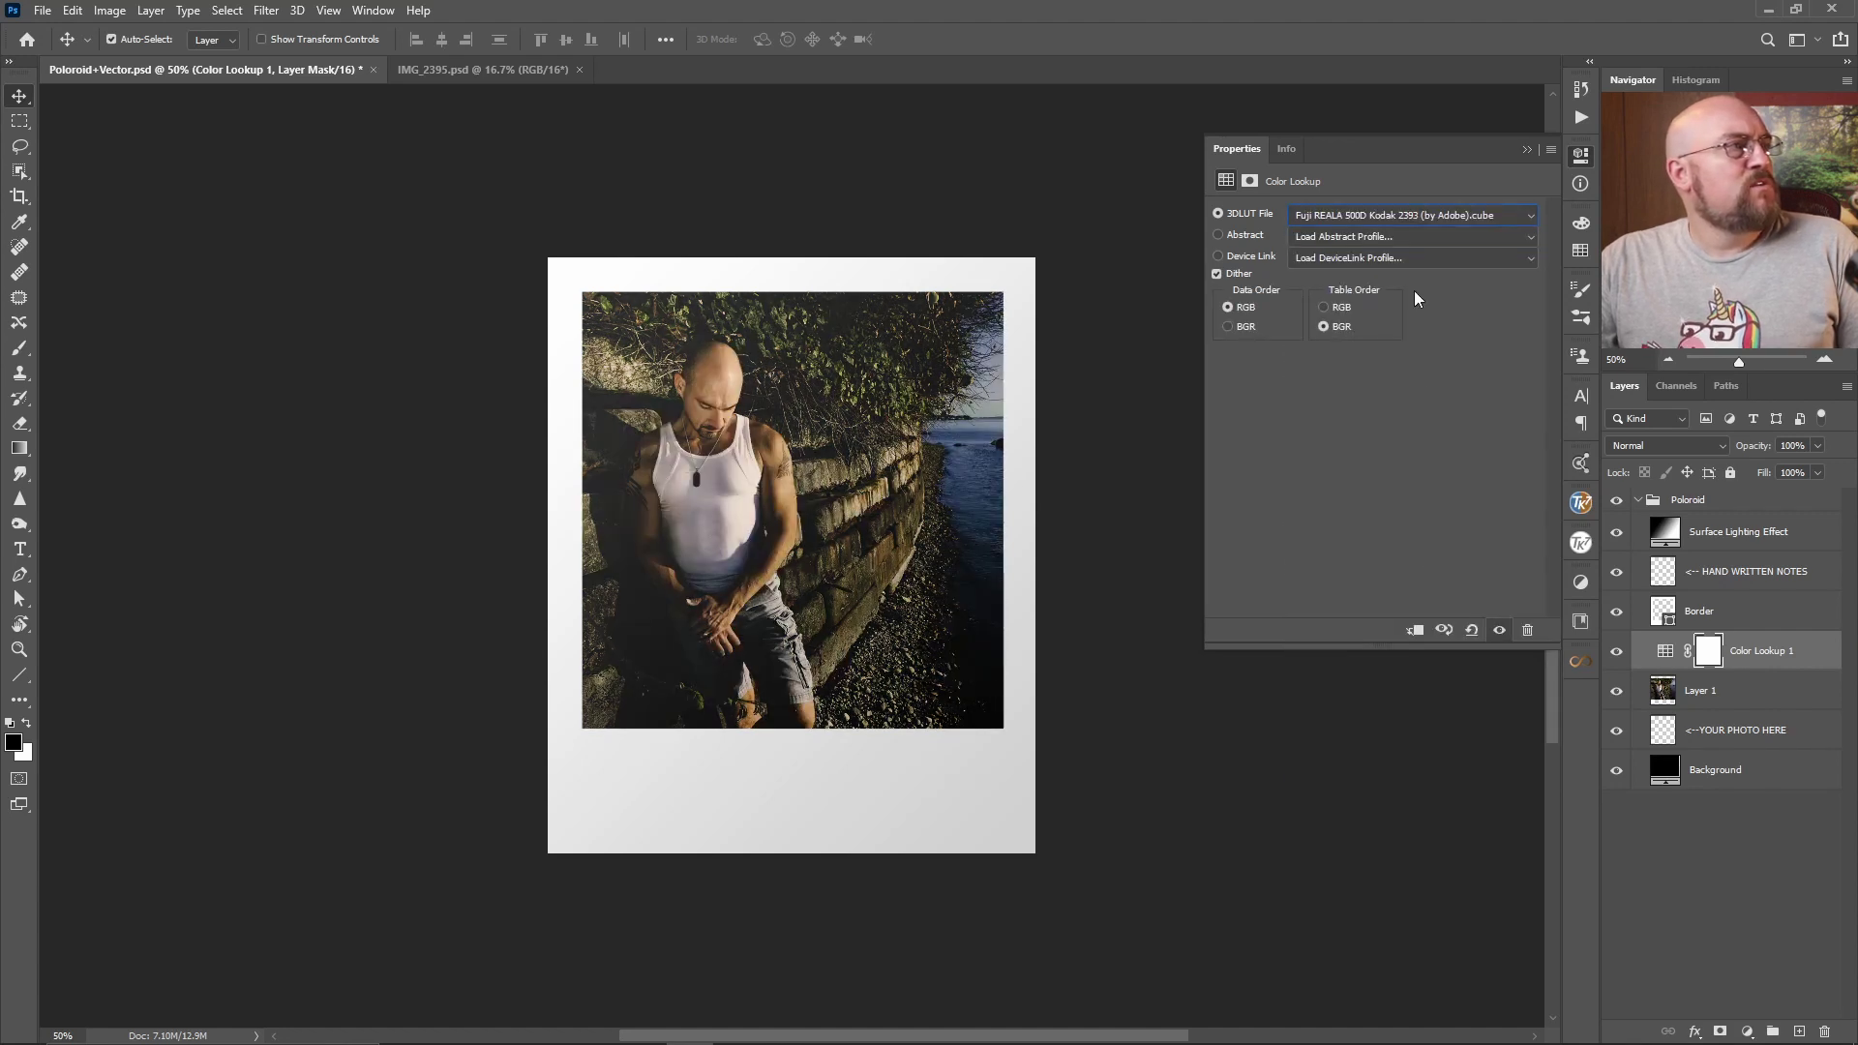
left_click(1416, 215)
left_click(1415, 629)
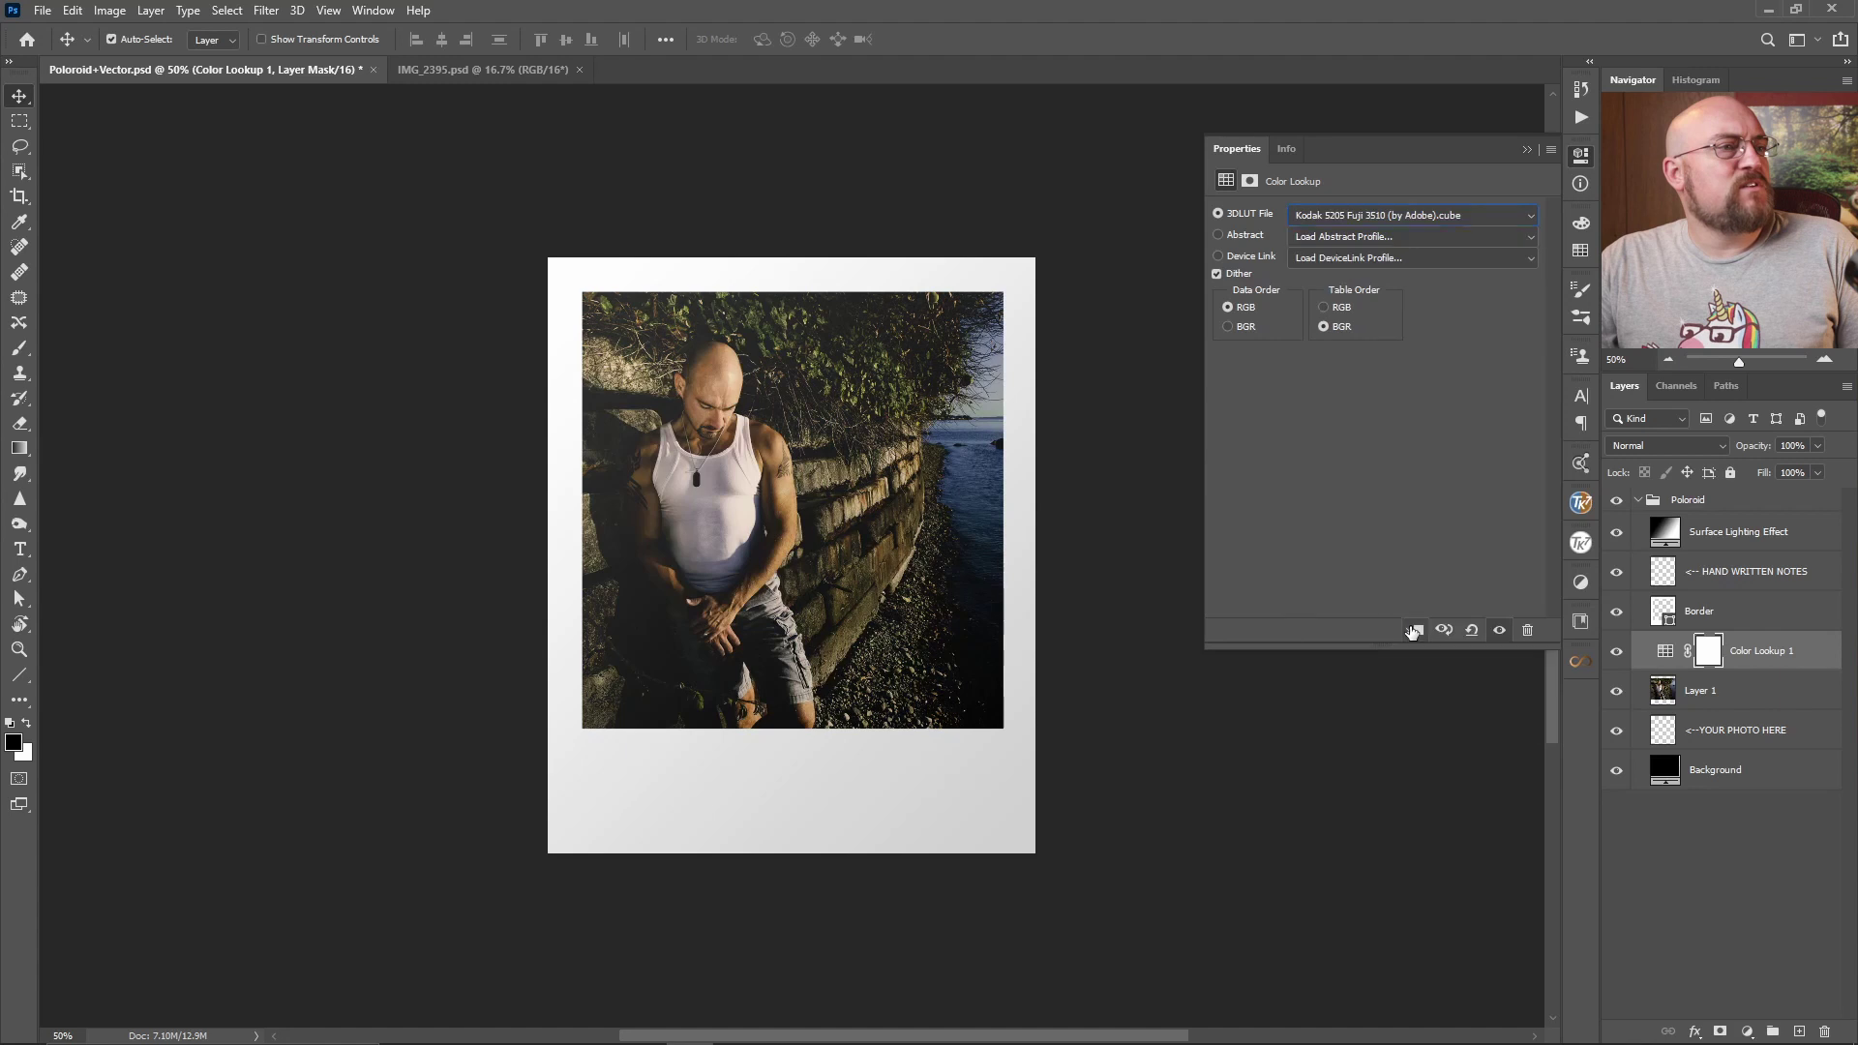
left_click(1392, 218)
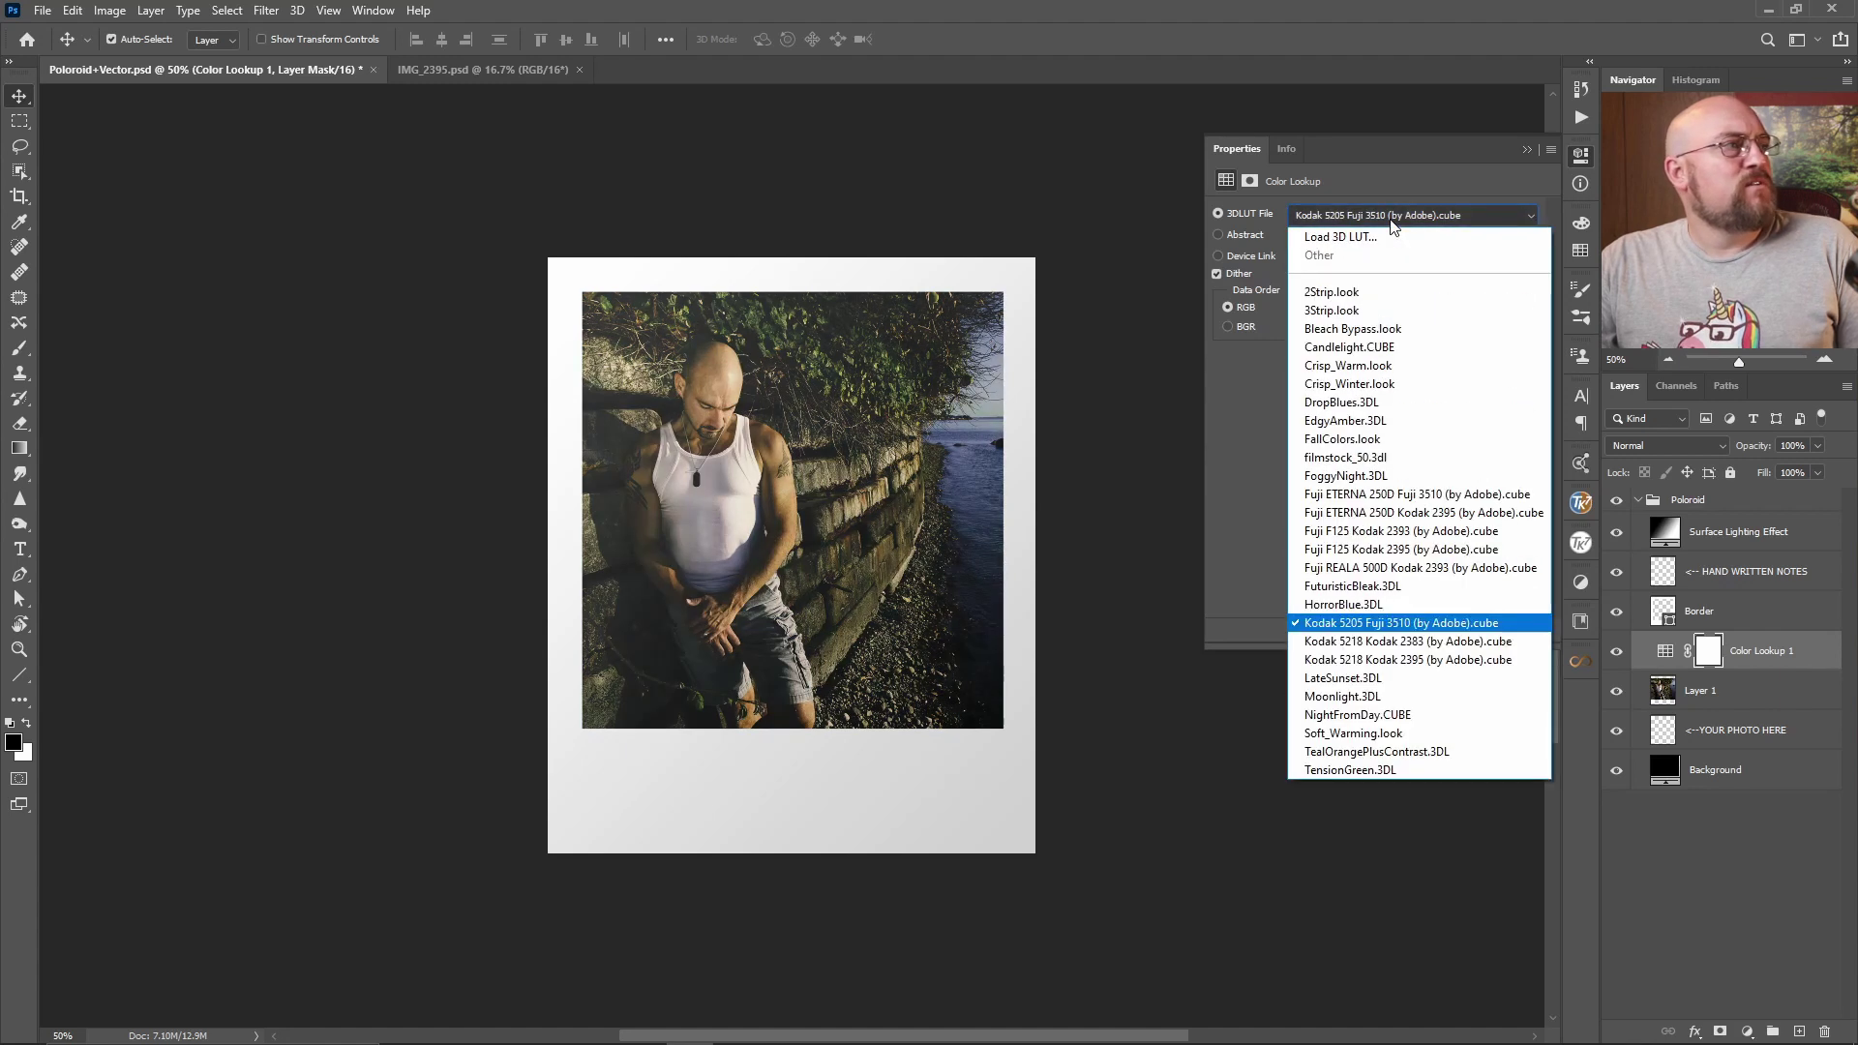
left_click(1432, 640)
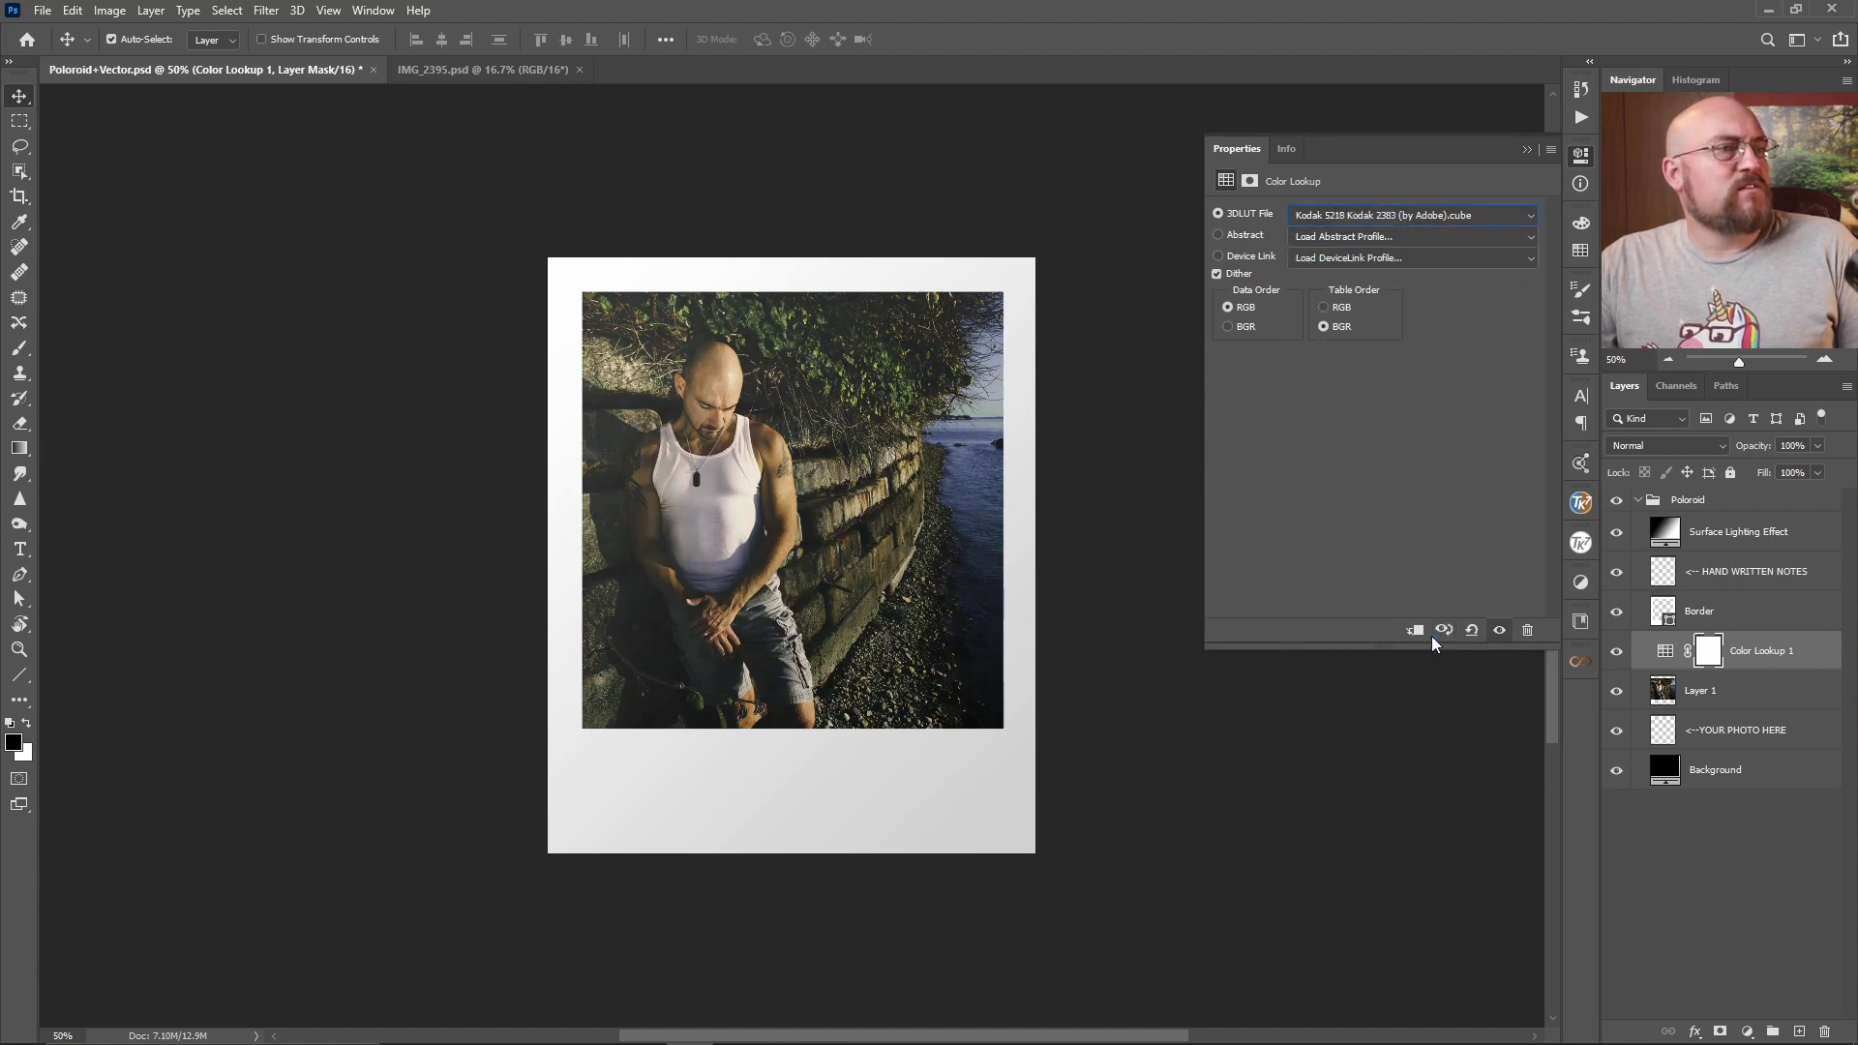
Step: Apply the Soft_Warming.look LUT to the Color Lookup layer and reduce that layer's opacity to 61%
left_click(1409, 209)
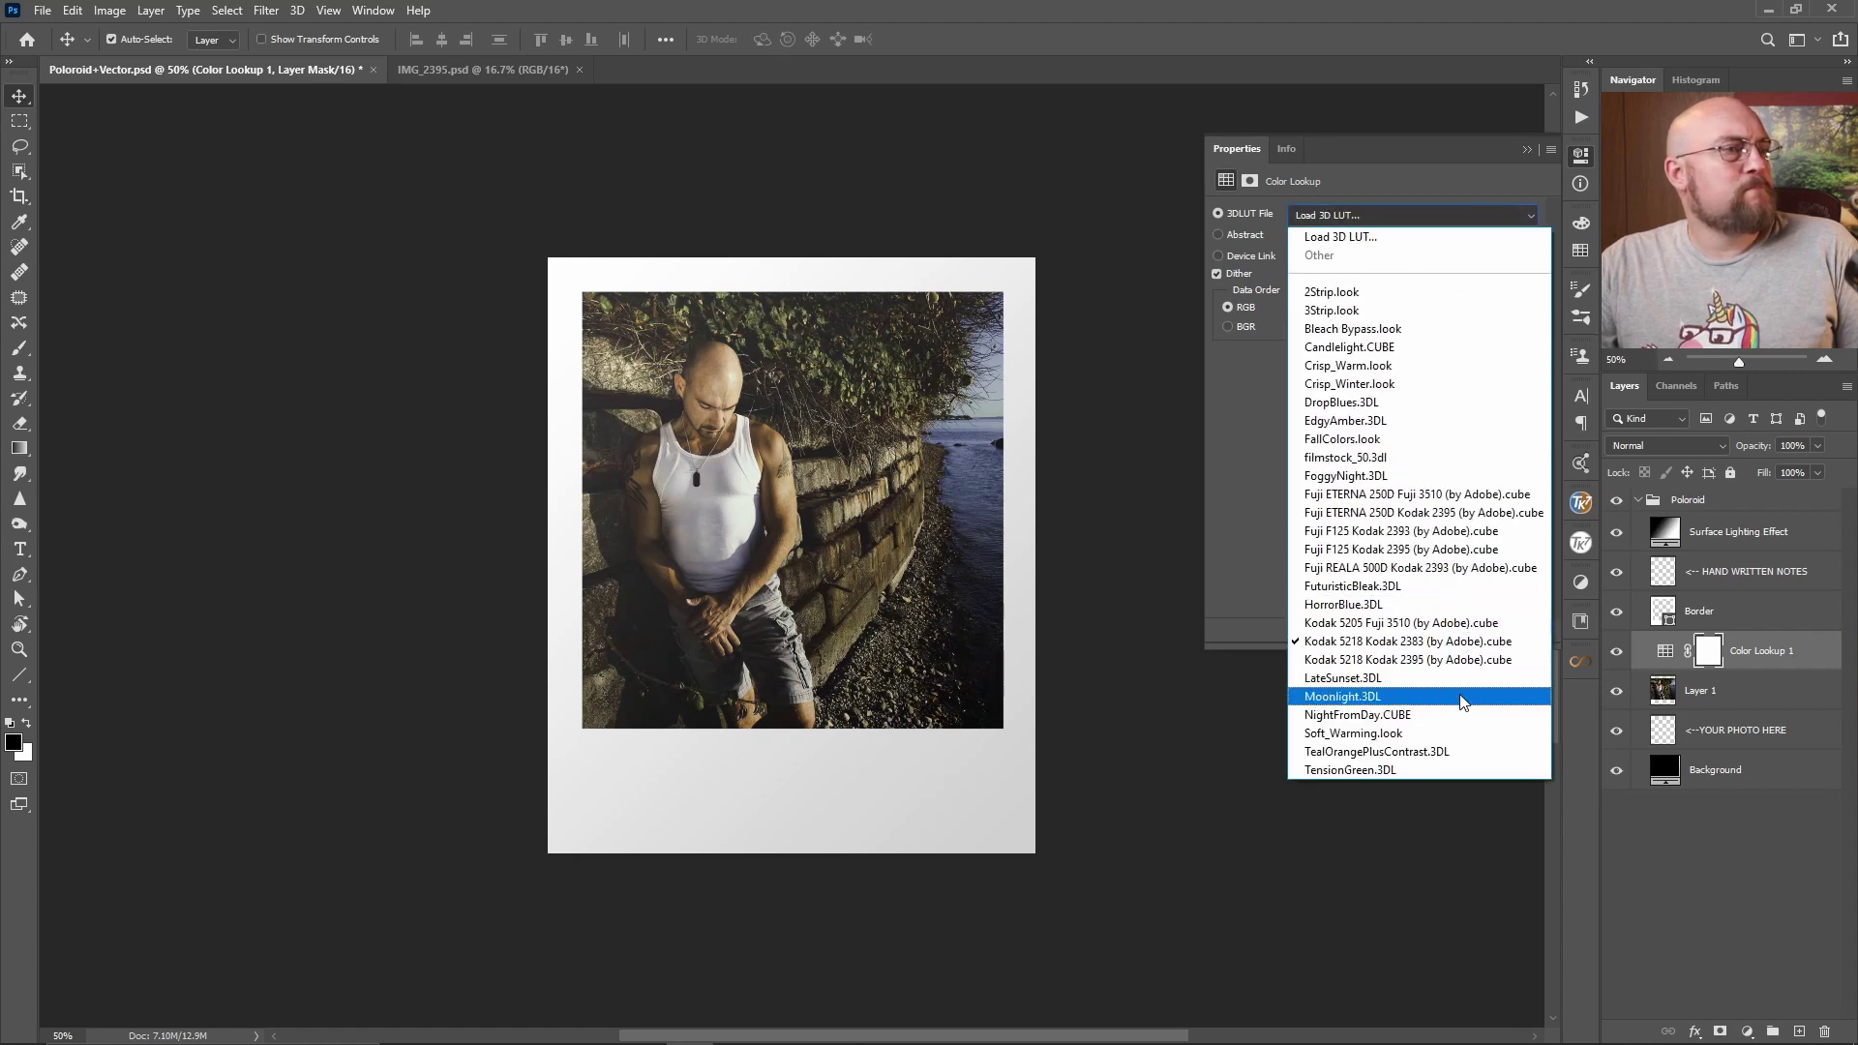
left_click(1461, 735)
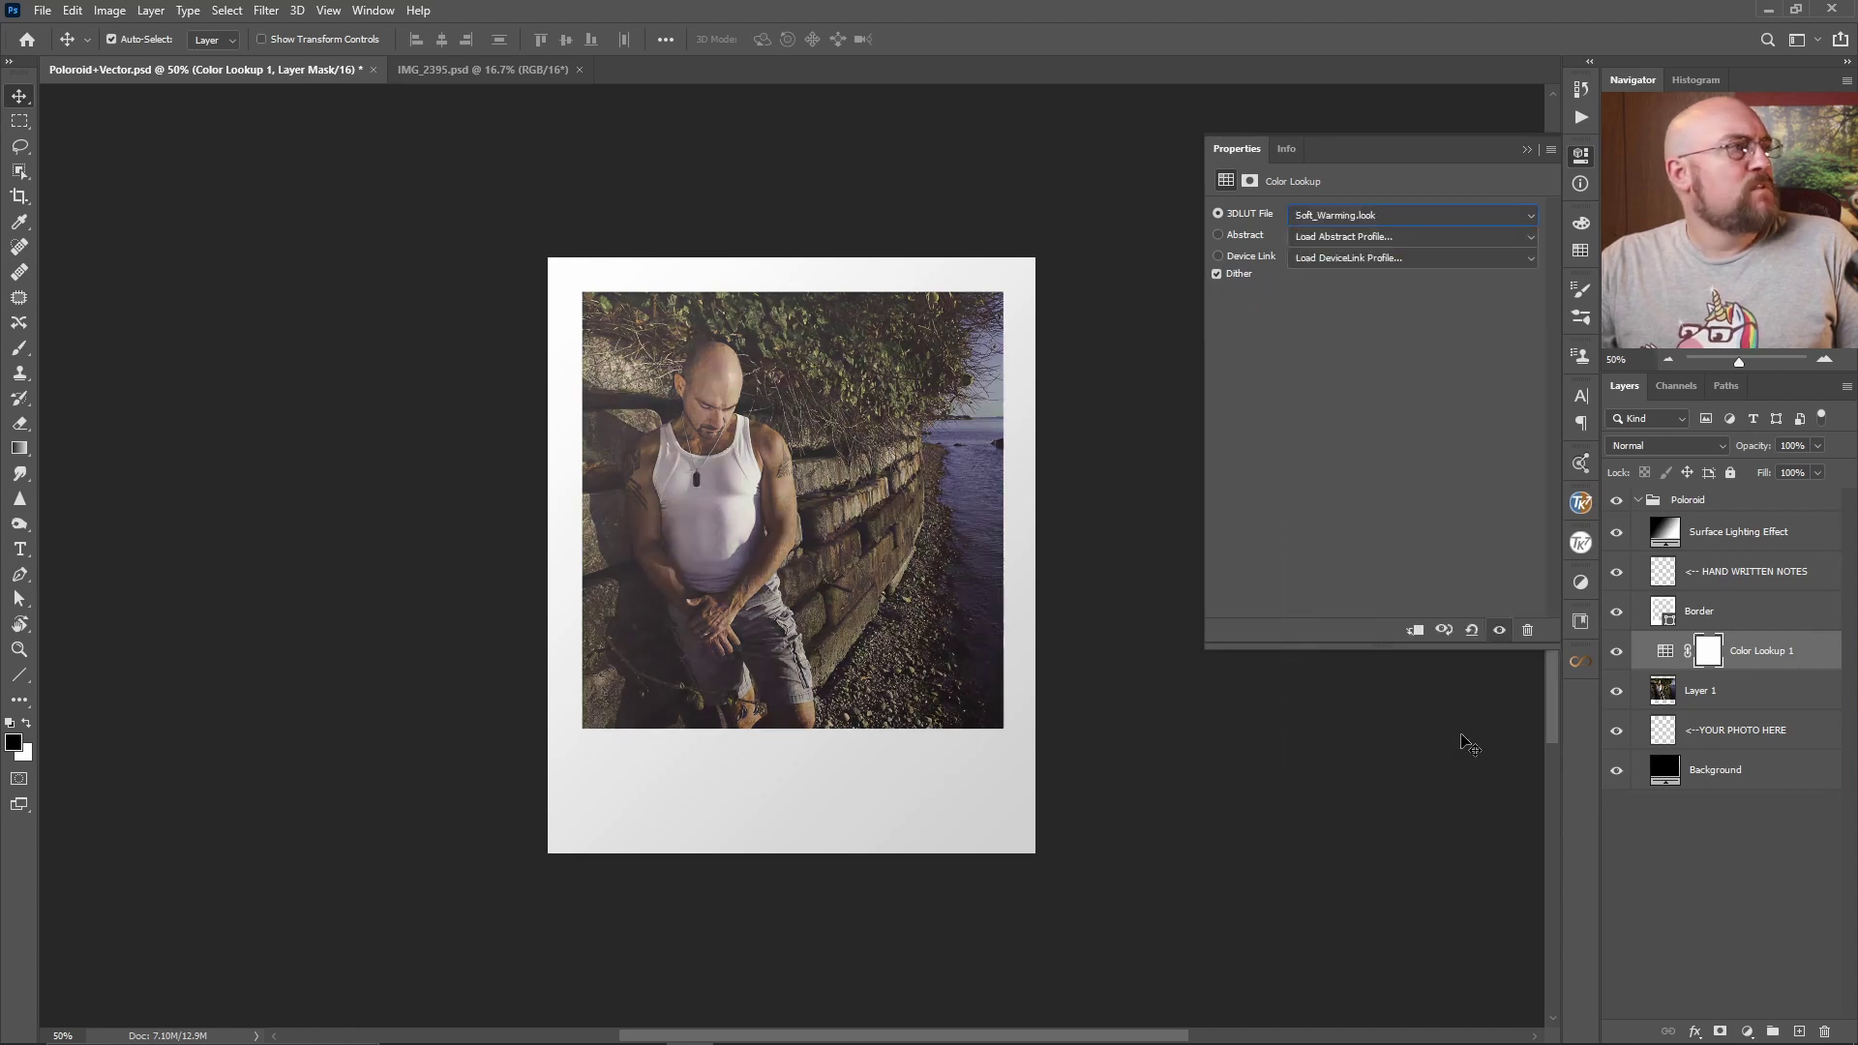
left_click(1582, 158)
left_click_drag(1759, 453, 1720, 443)
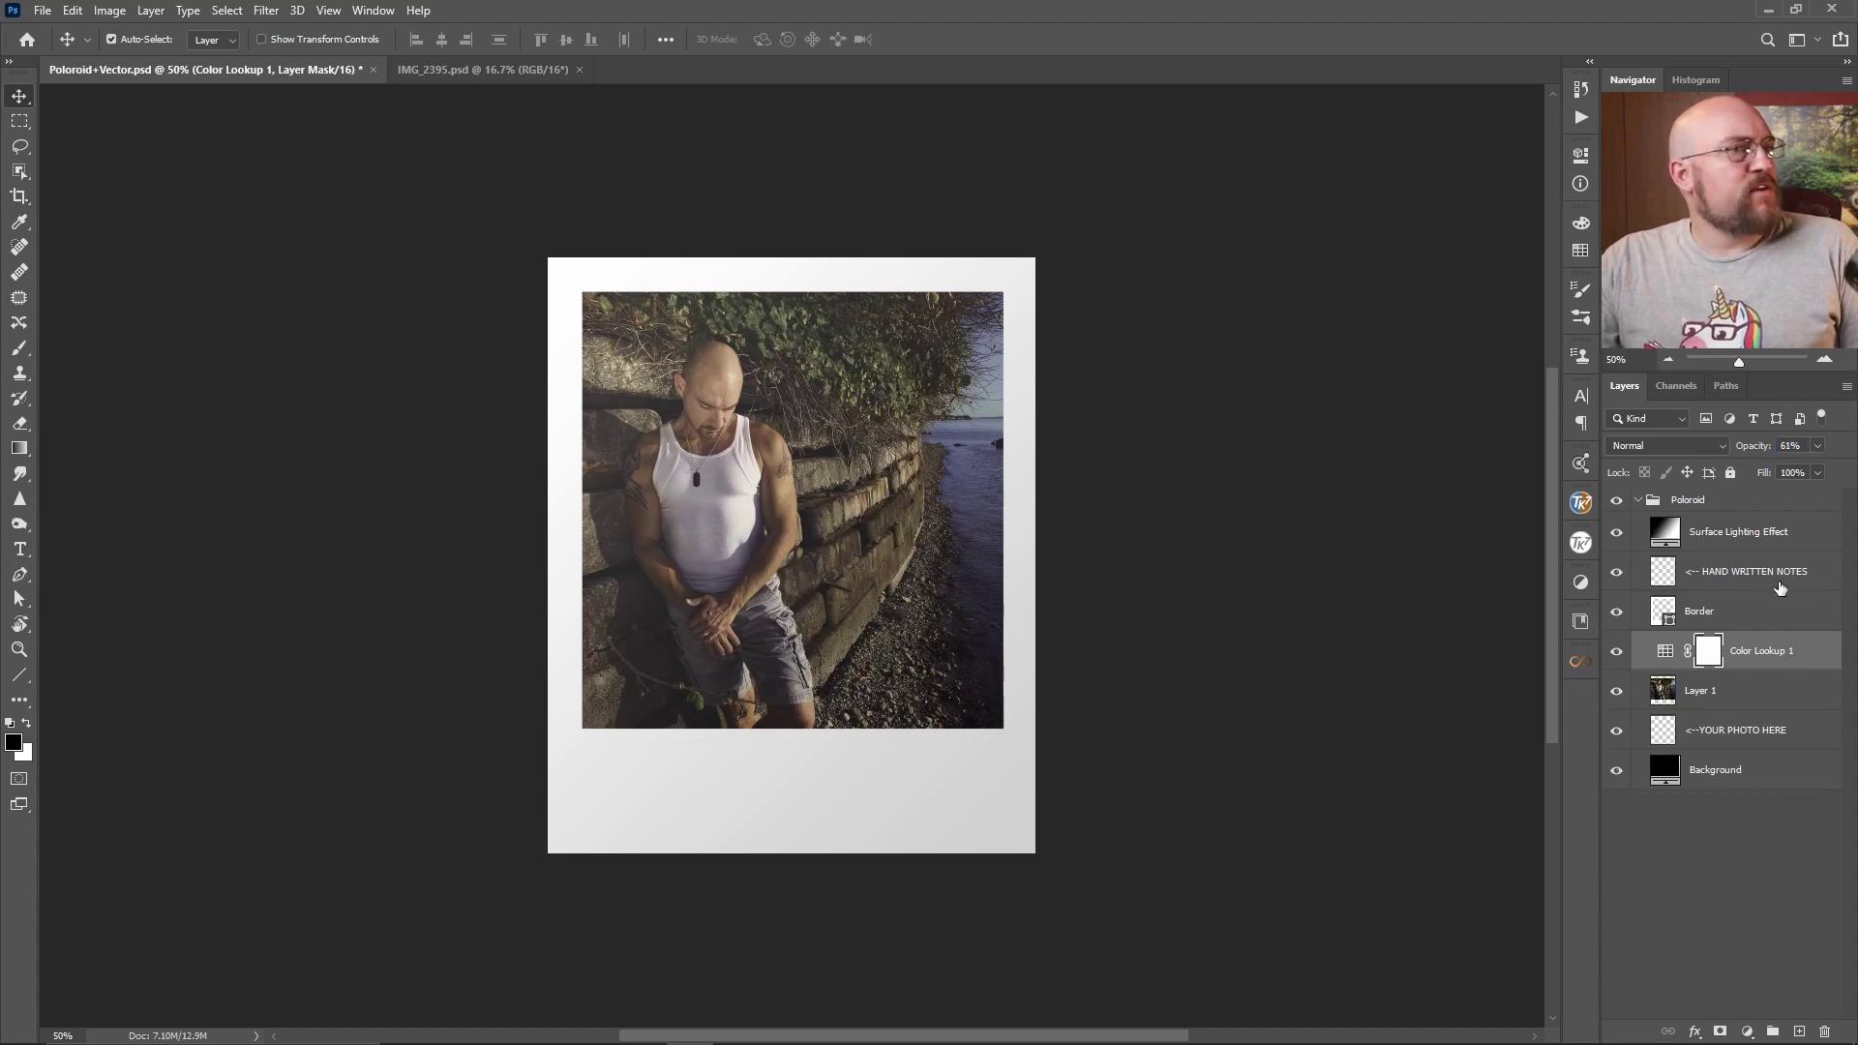
Step: Select the HAND WRITTEN NOTES layer and choose the KYLE Ultimate Pencil Hard preset from the Dry Media Brushes for the Brush tool
left_click(1754, 574)
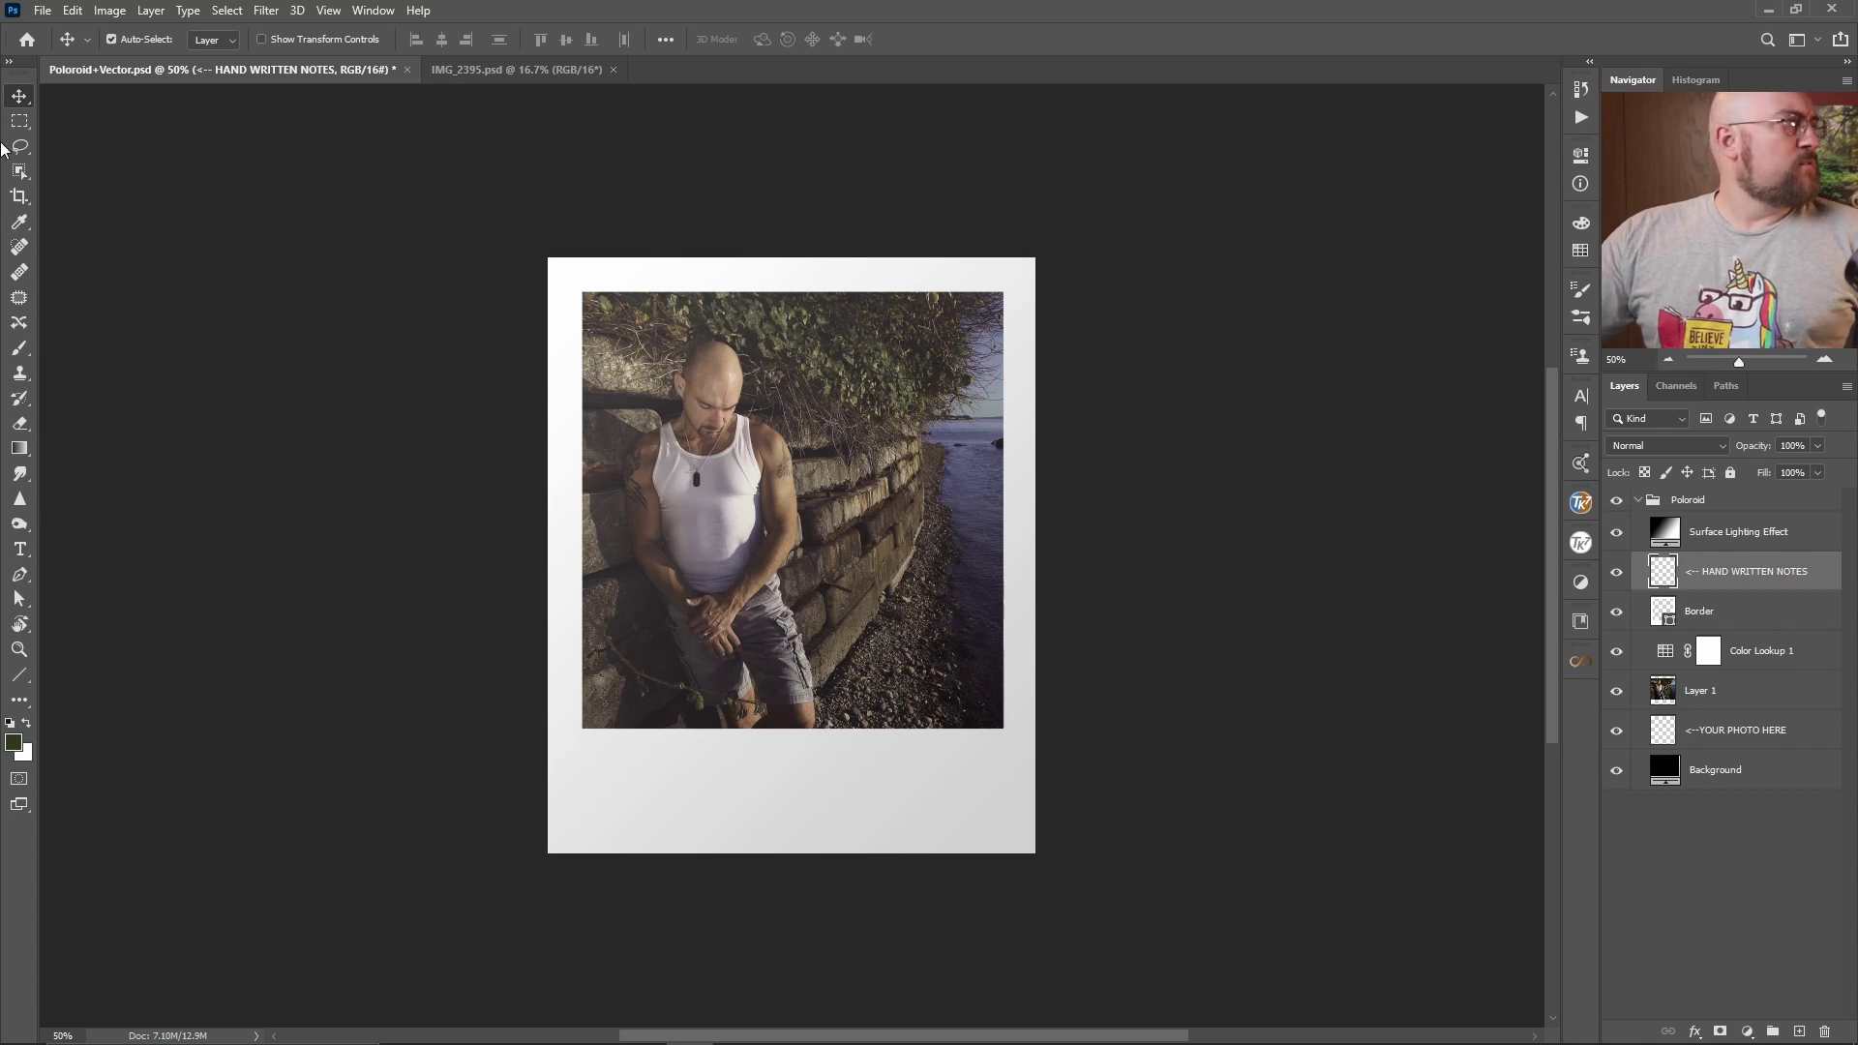
left_click(18, 348)
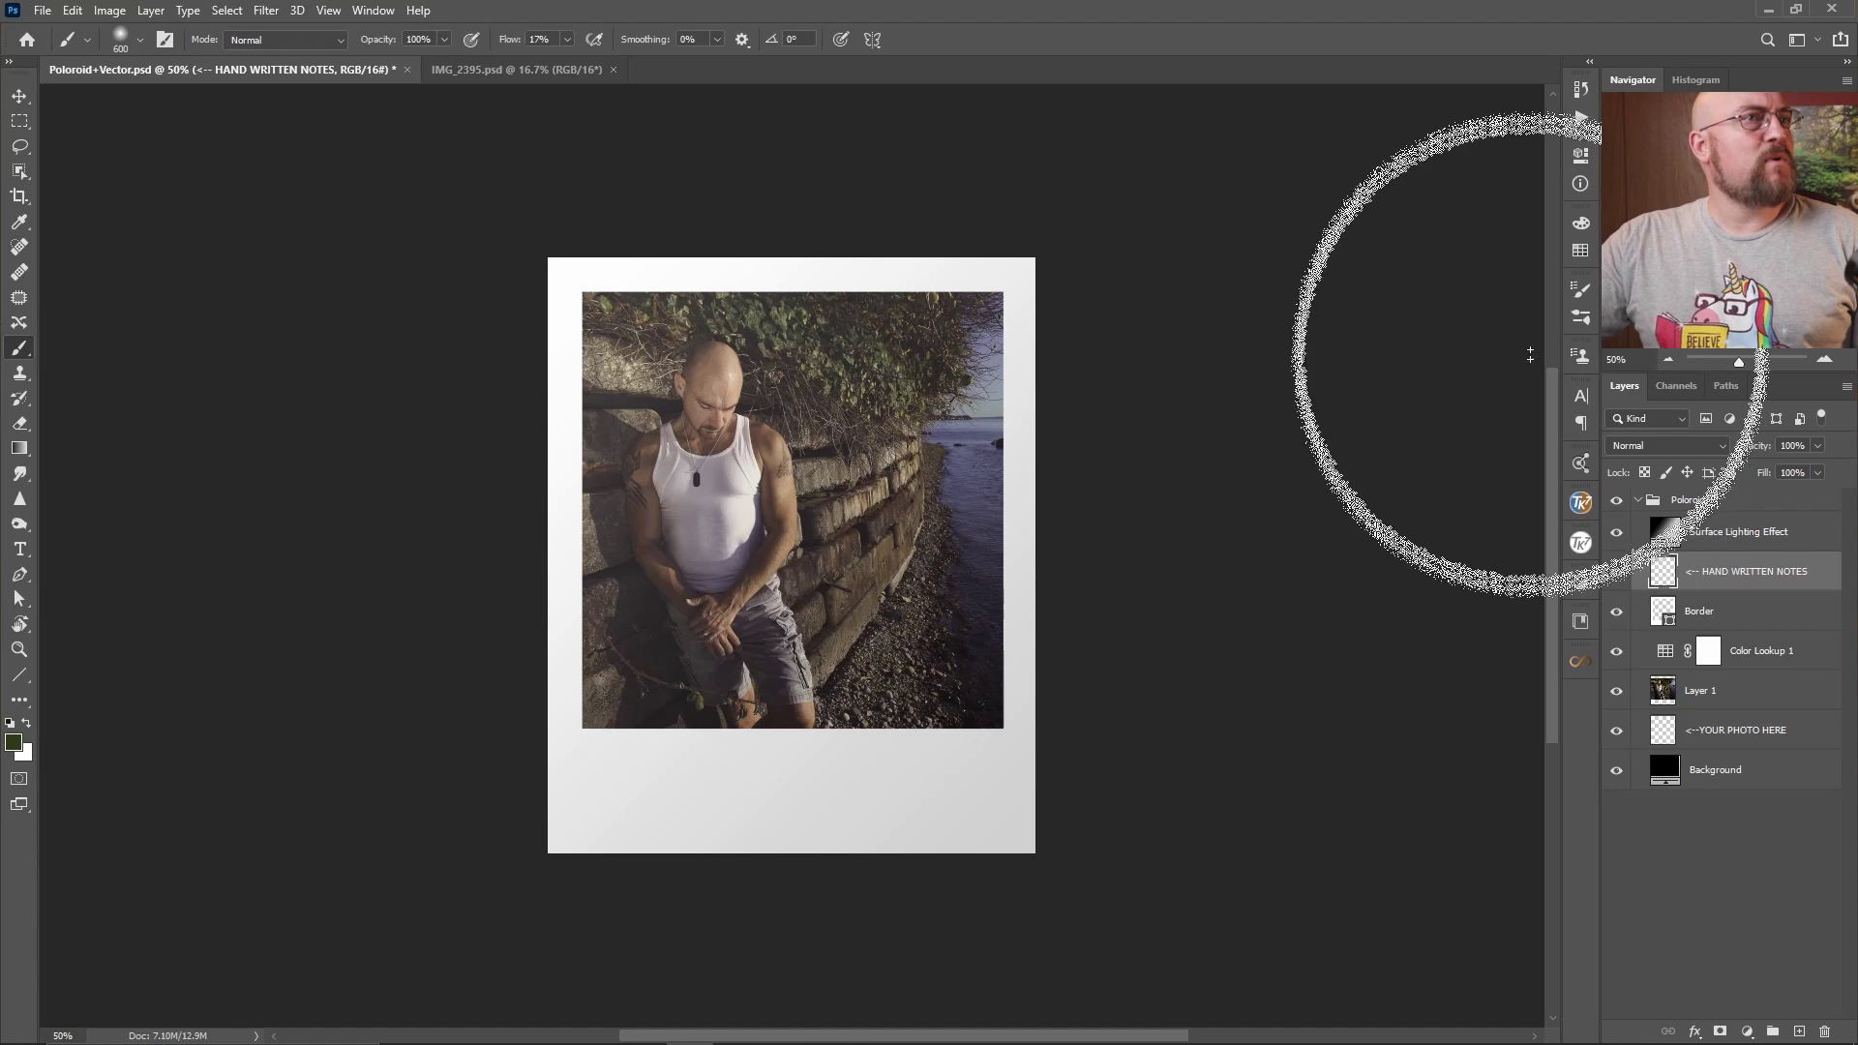
left_click(1584, 322)
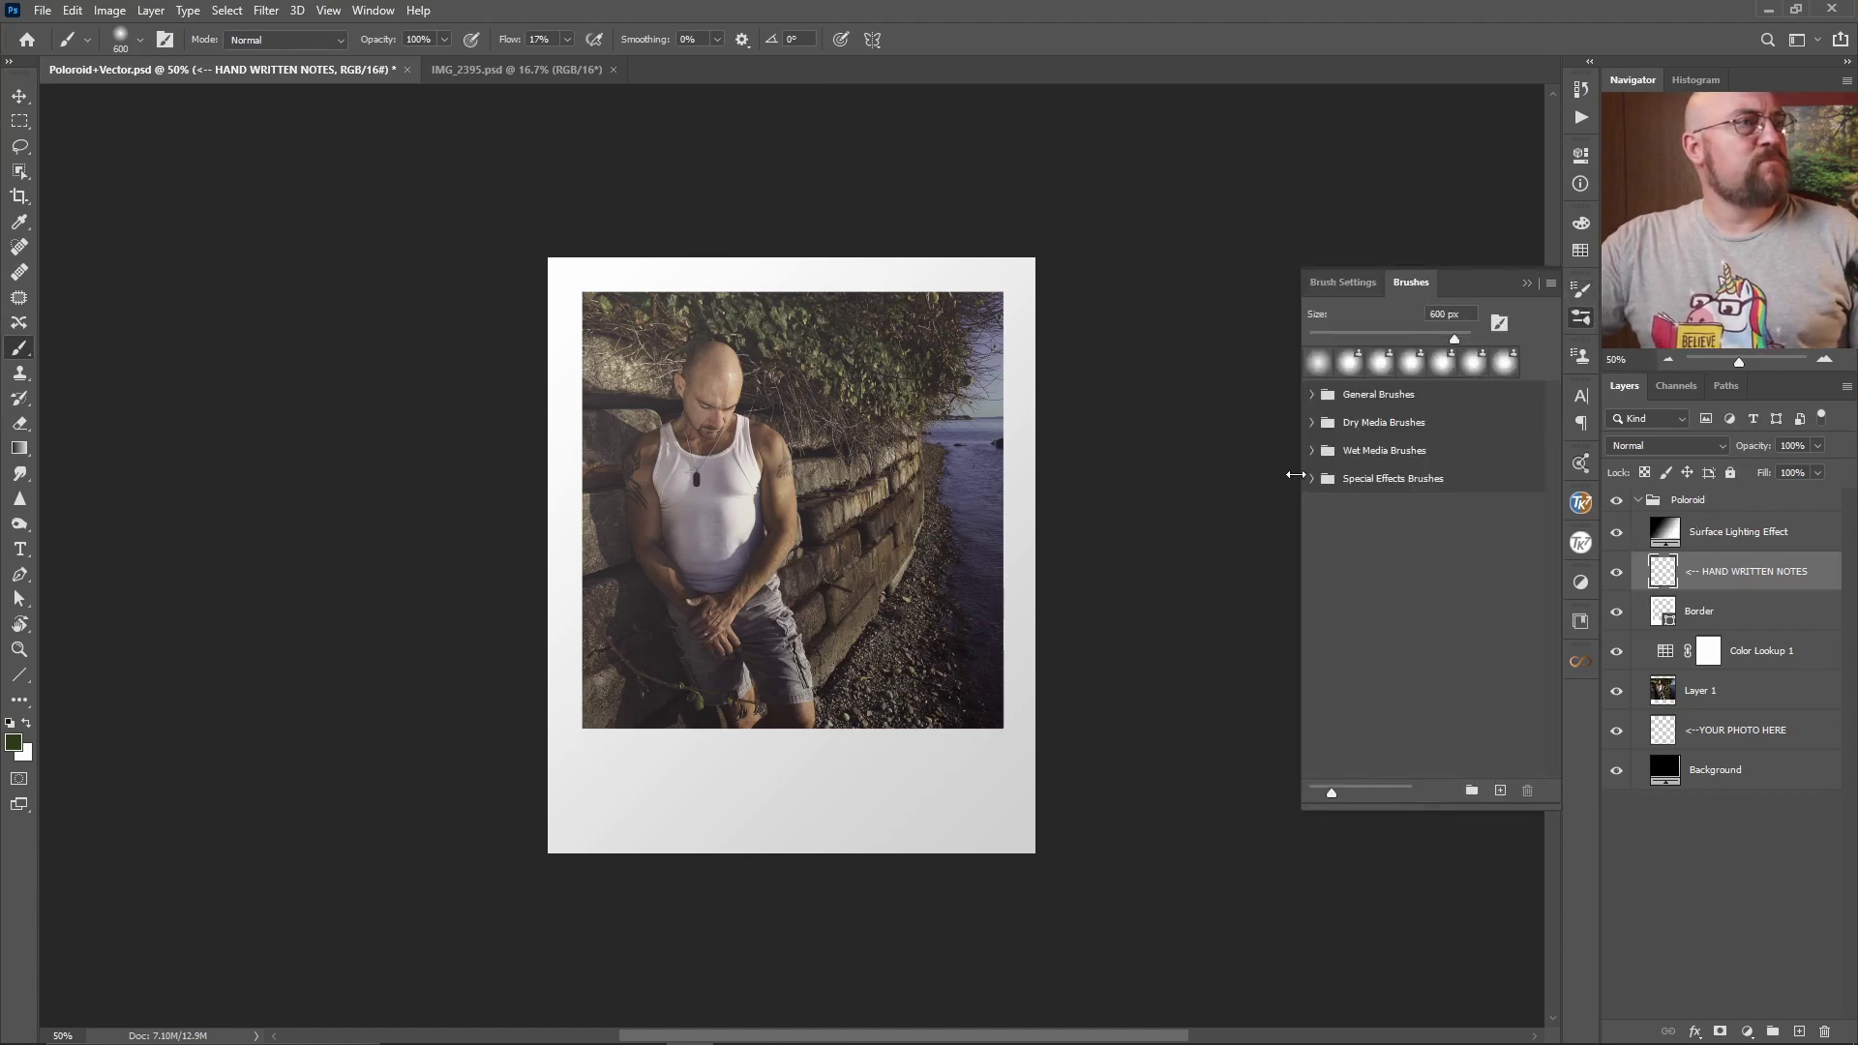
left_click(1311, 424)
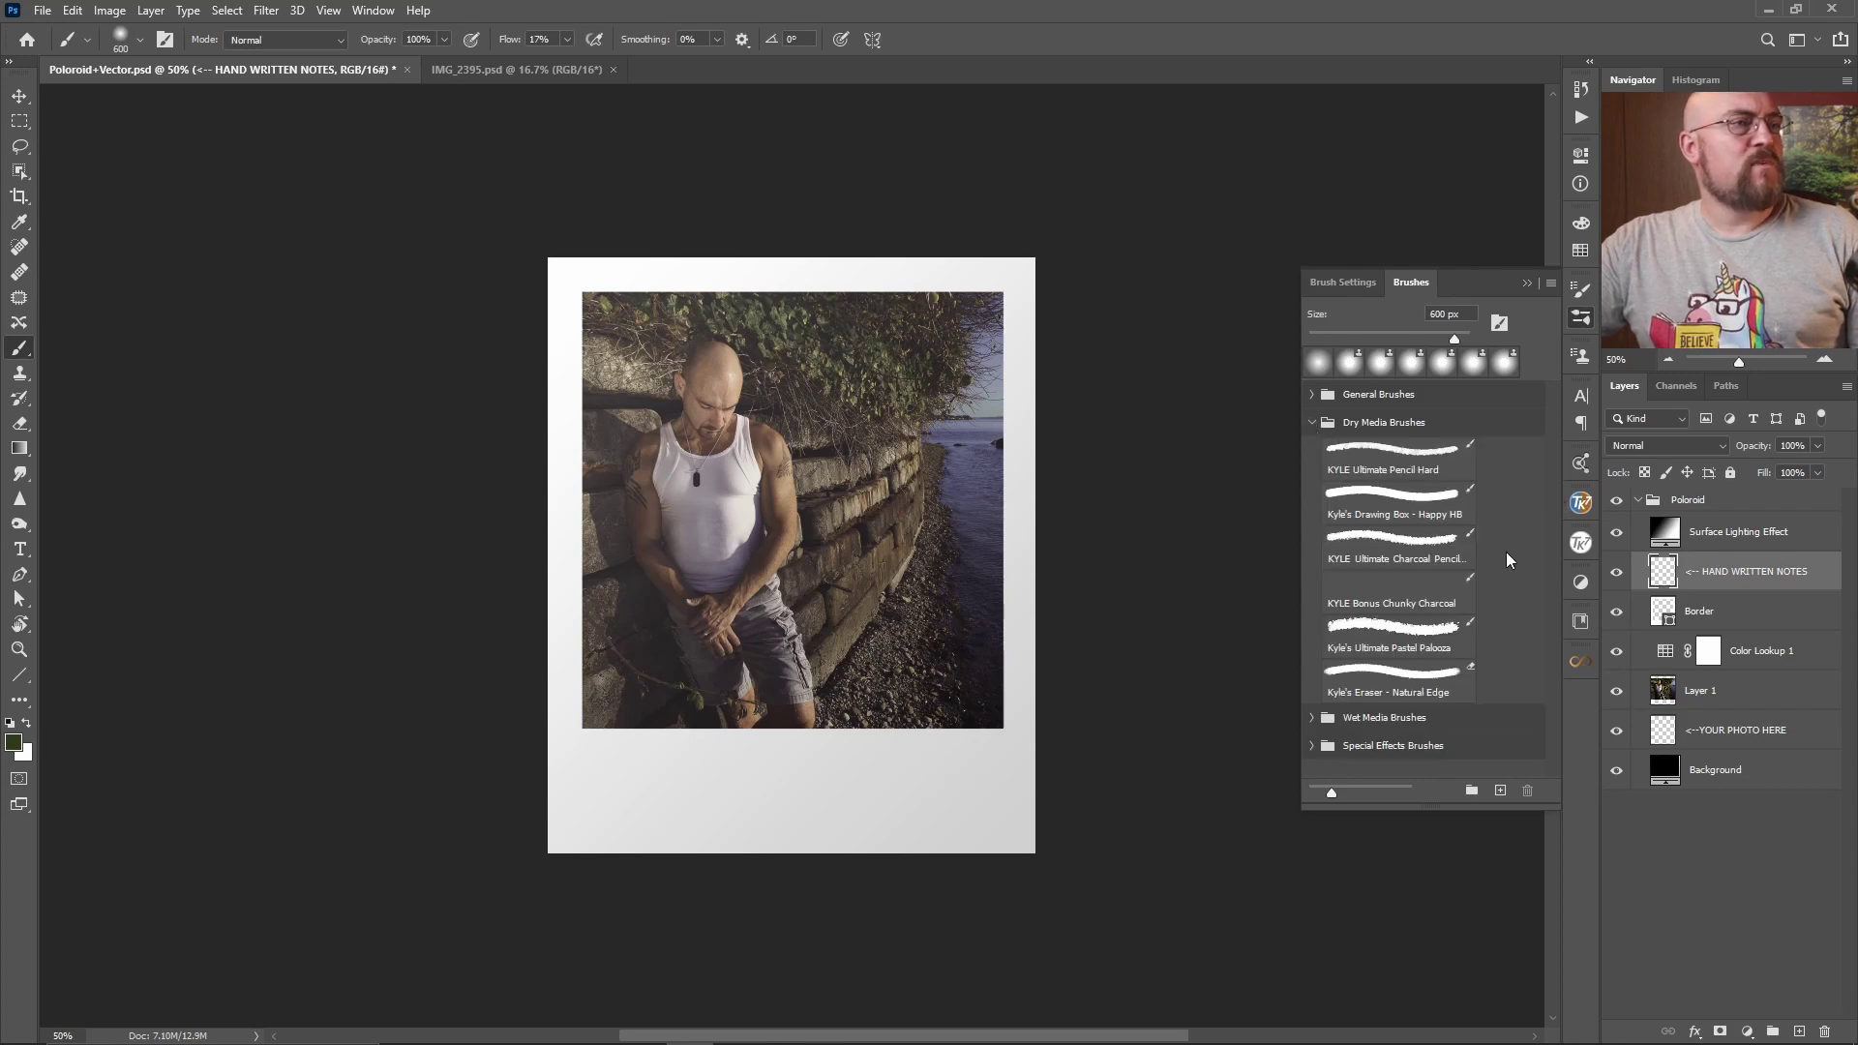
scroll(1482, 567, "down", 1)
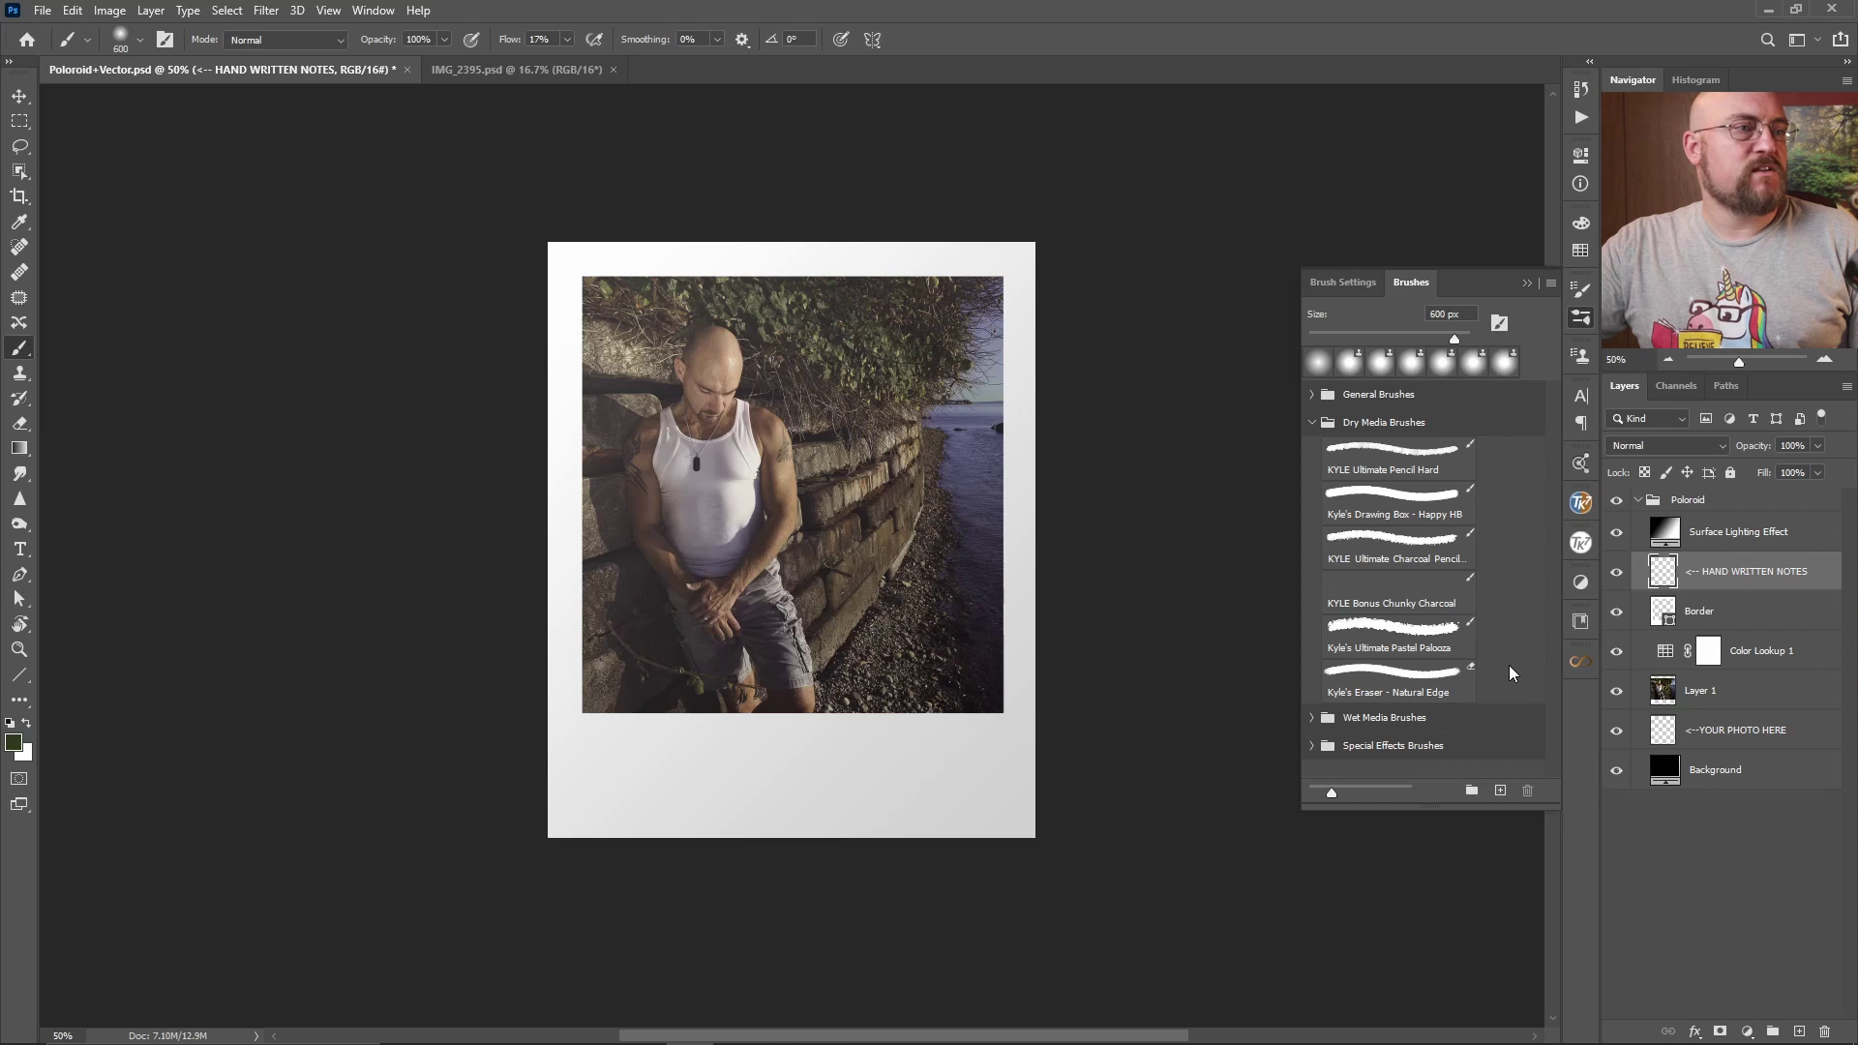
left_click(1314, 720)
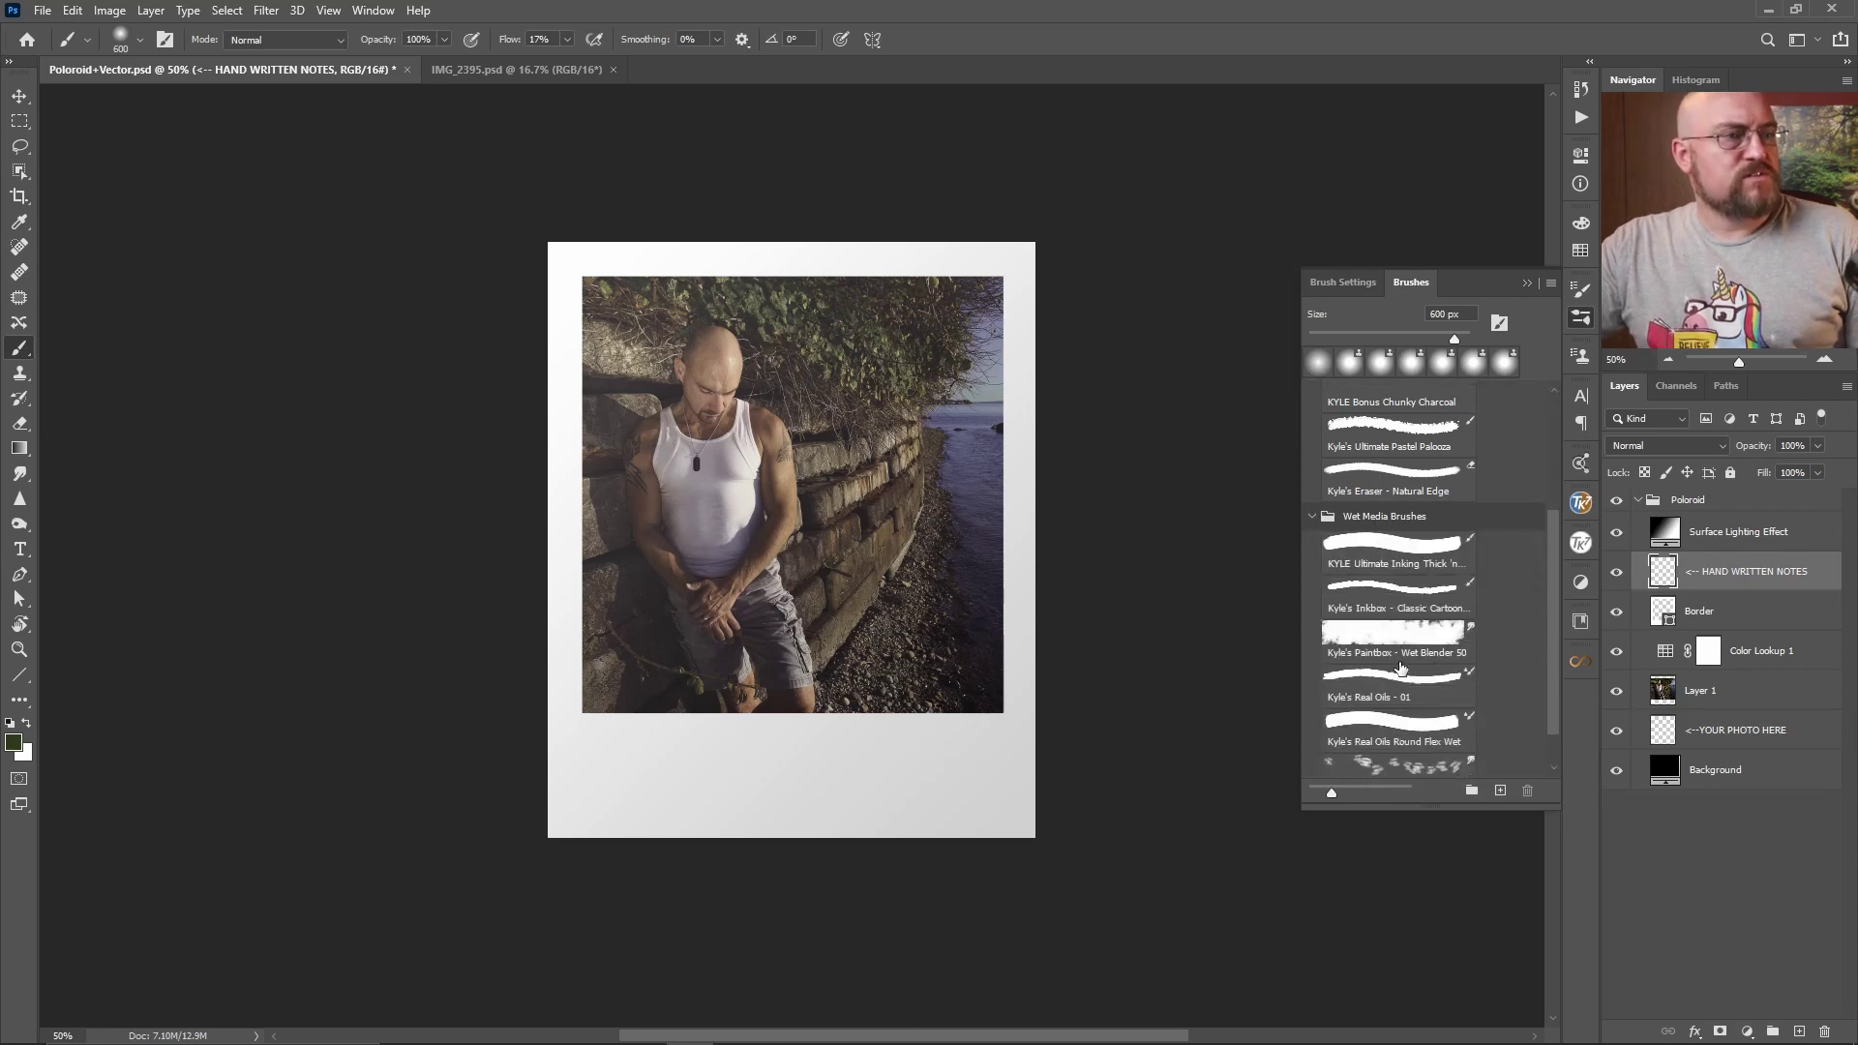
scroll(1486, 725, "down", 1)
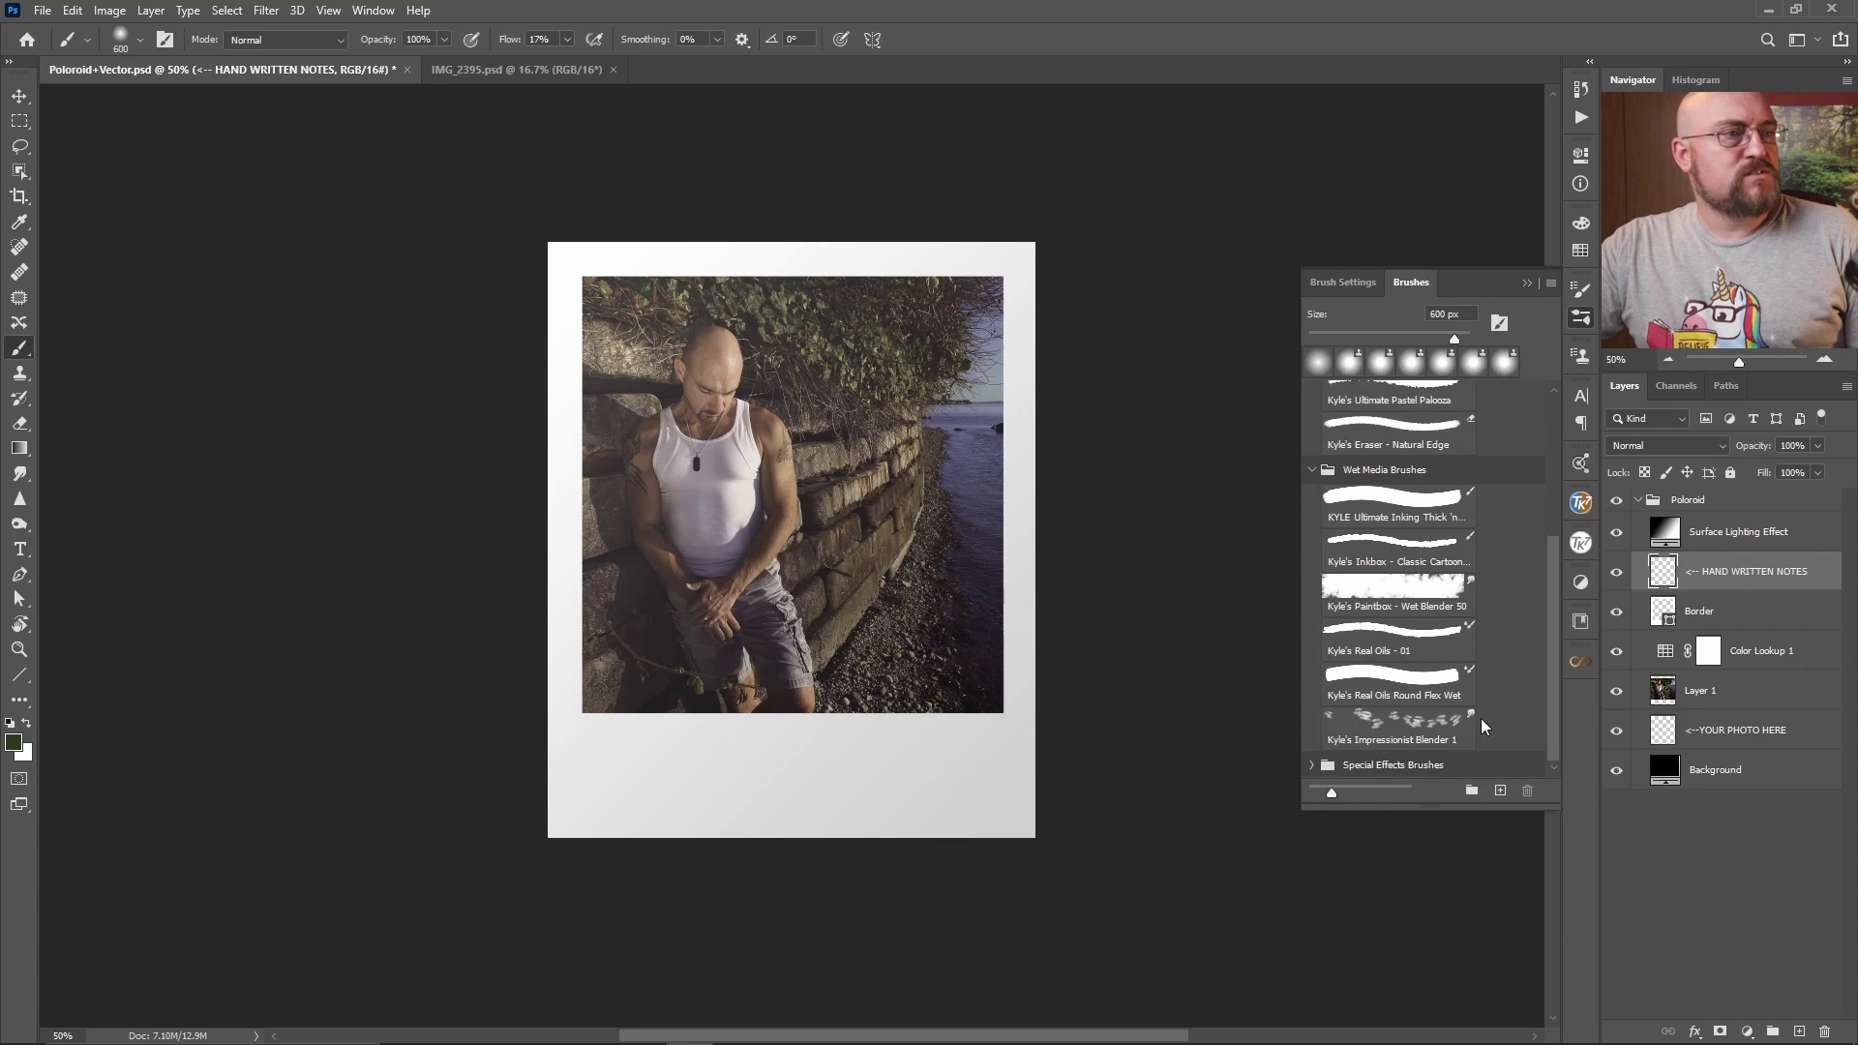
scroll(1481, 718, "down", 1)
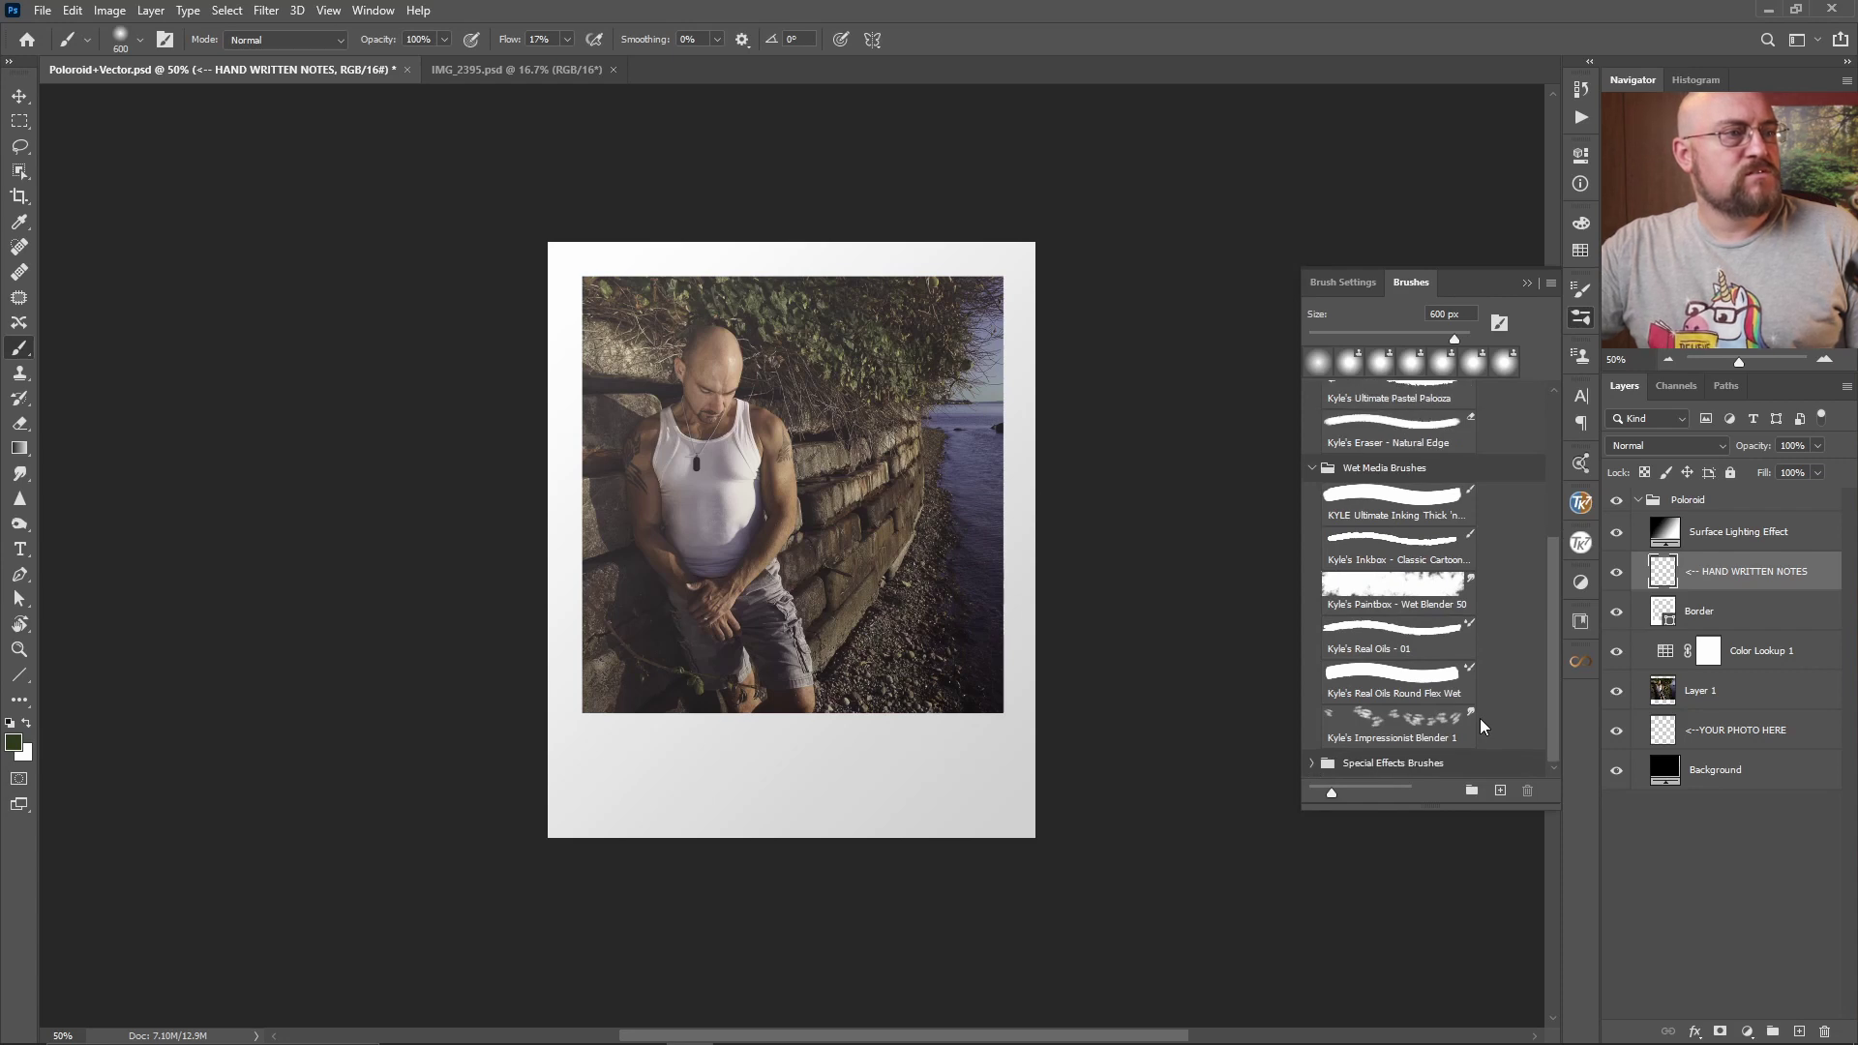
scroll(1479, 718, "up", 5)
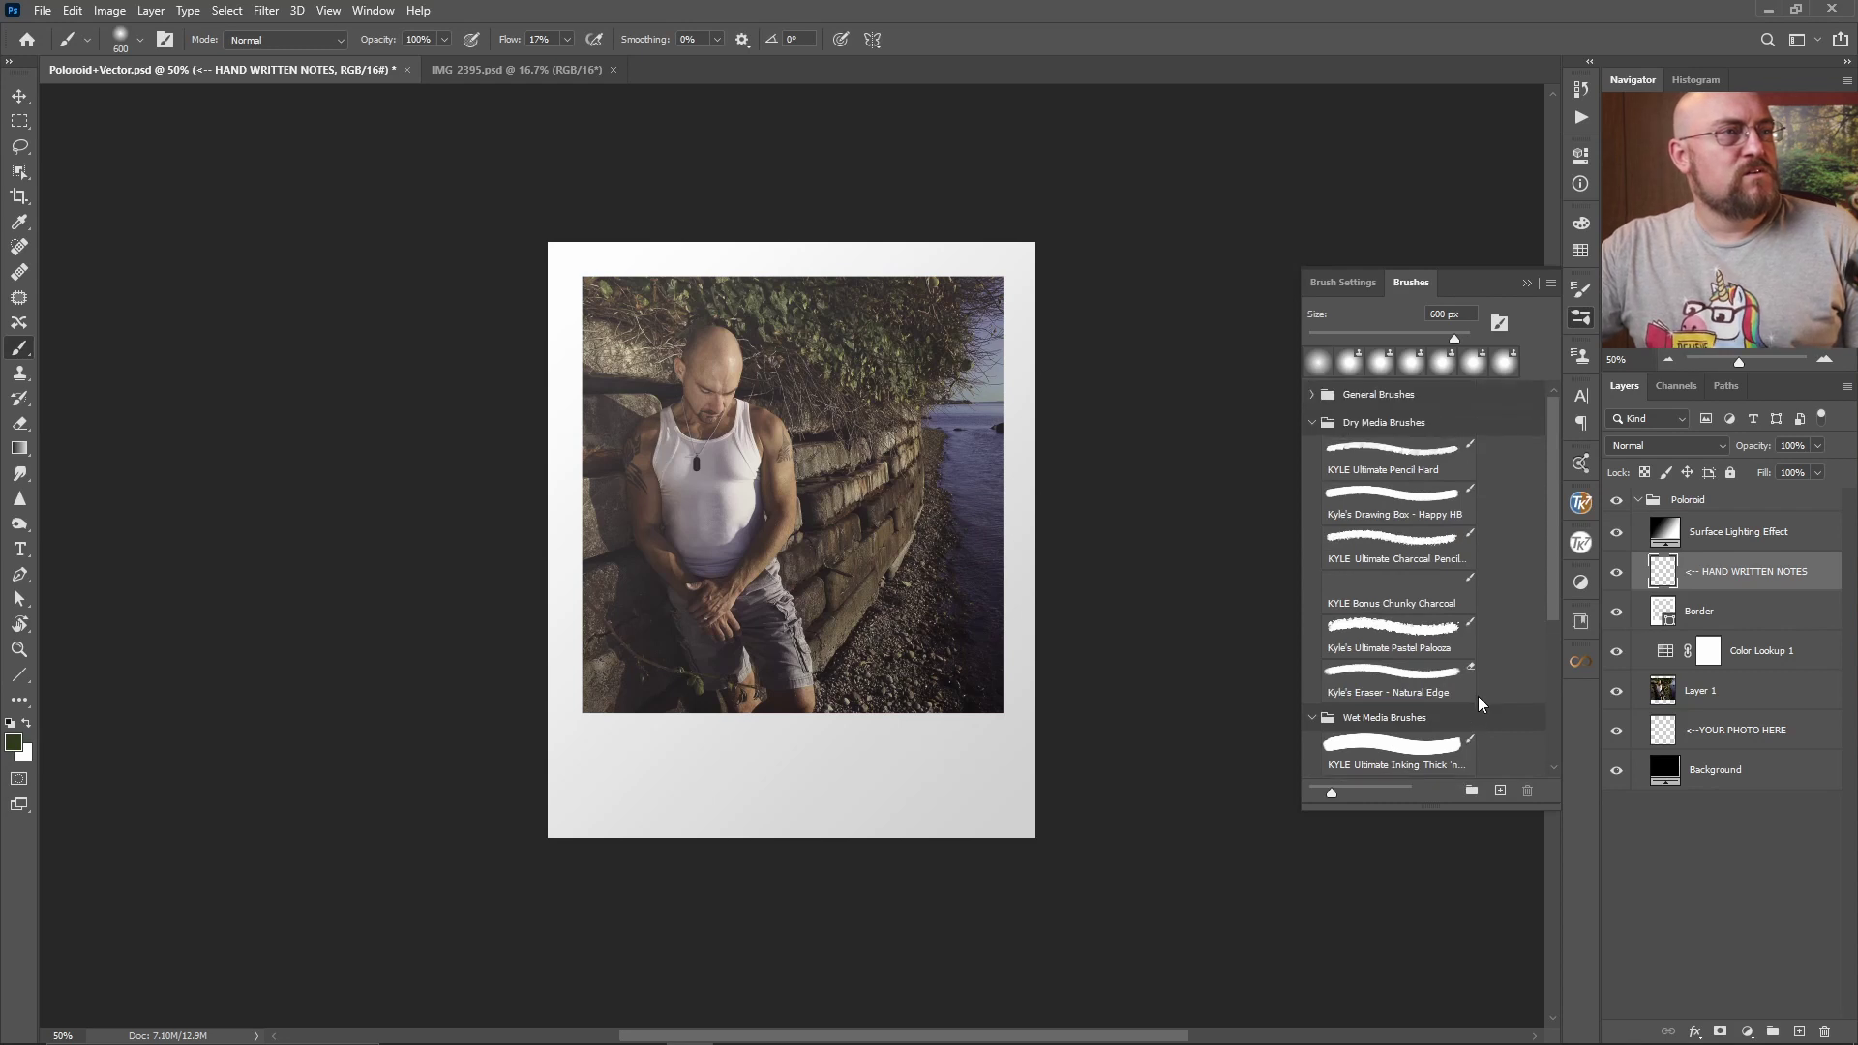
scroll(1478, 694, "down", 1)
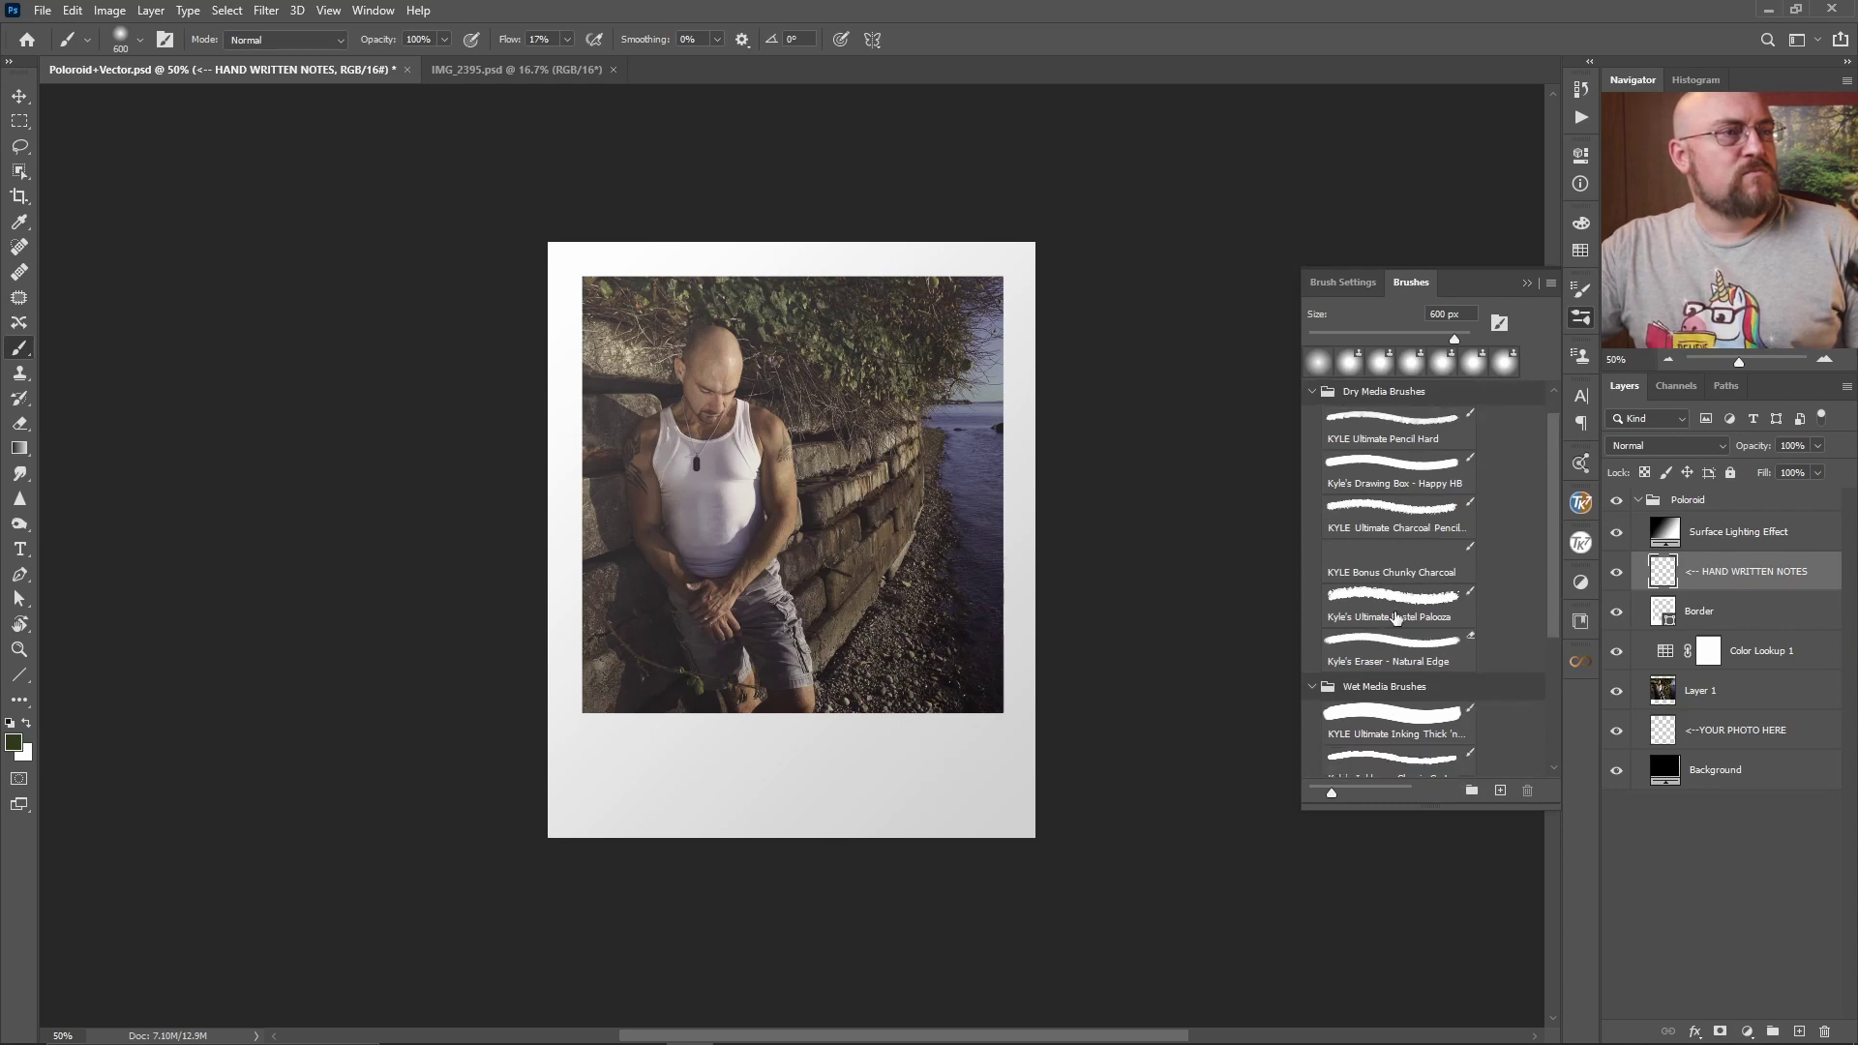
scroll(1405, 608, "up", 1)
left_click(1419, 460)
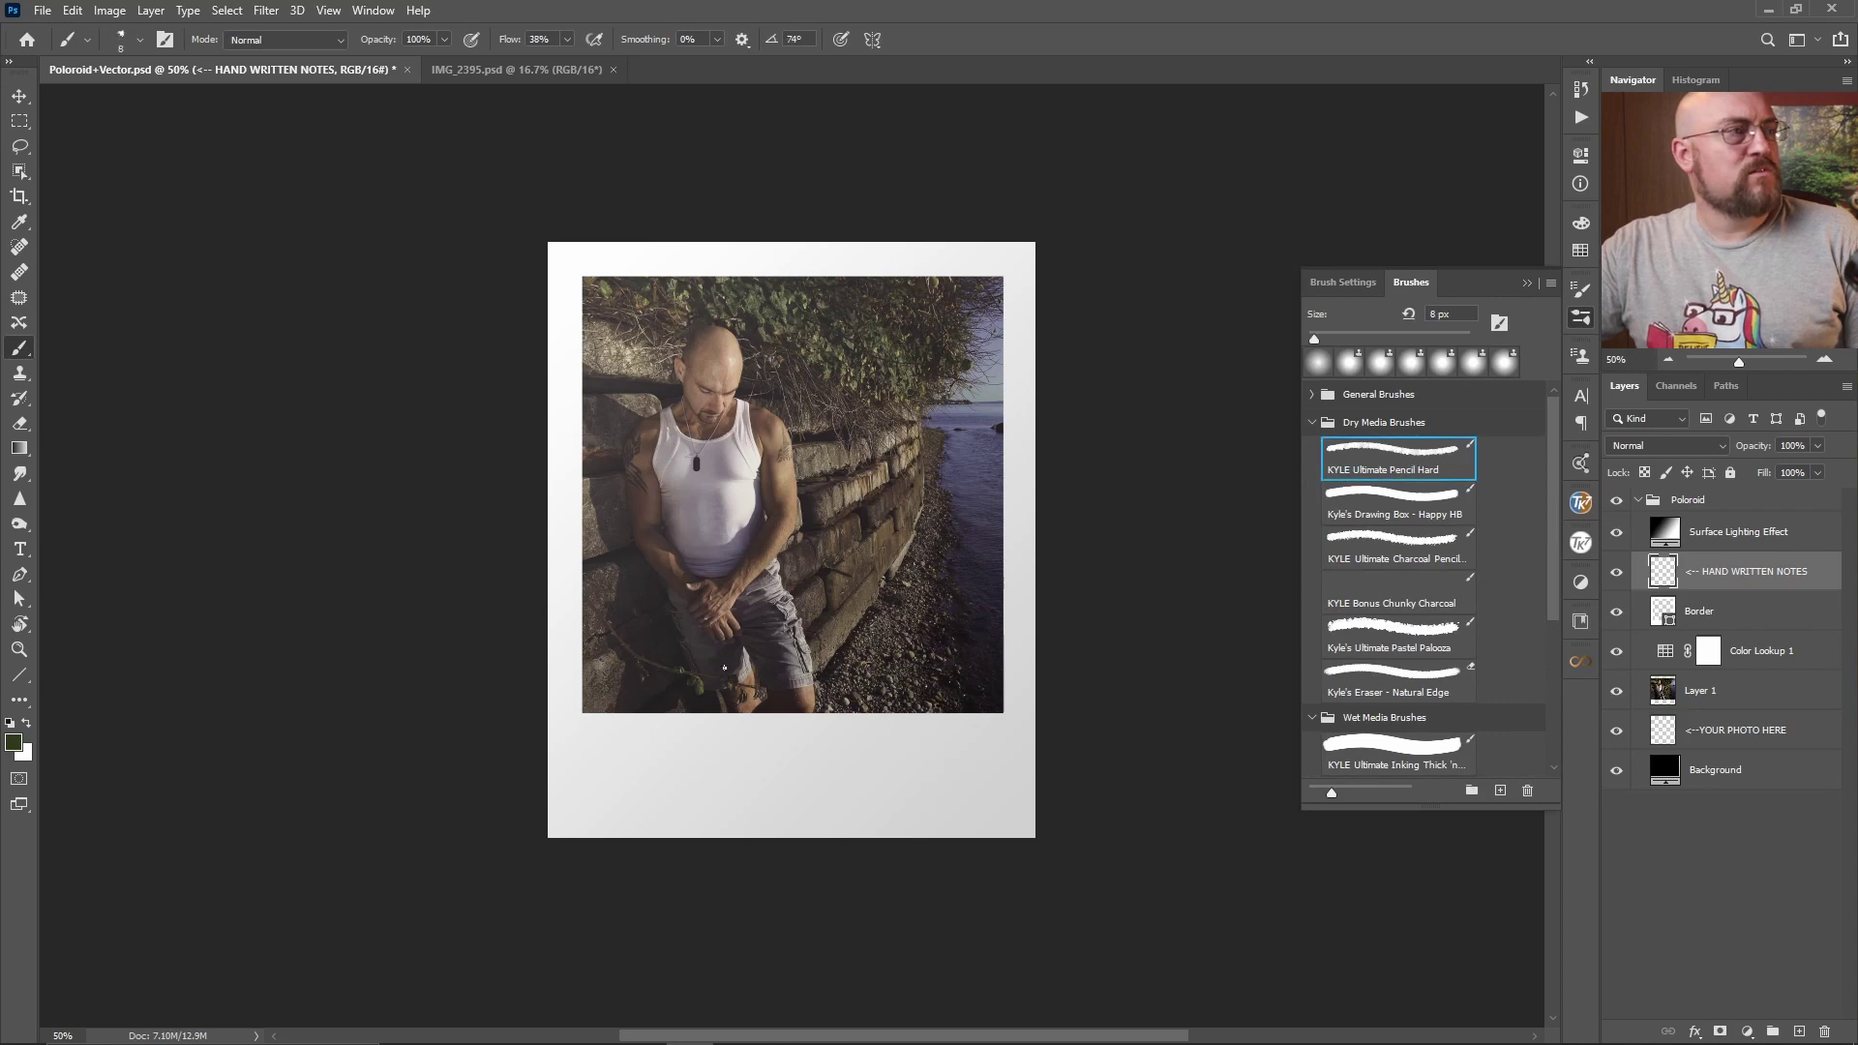
left_click(1585, 317)
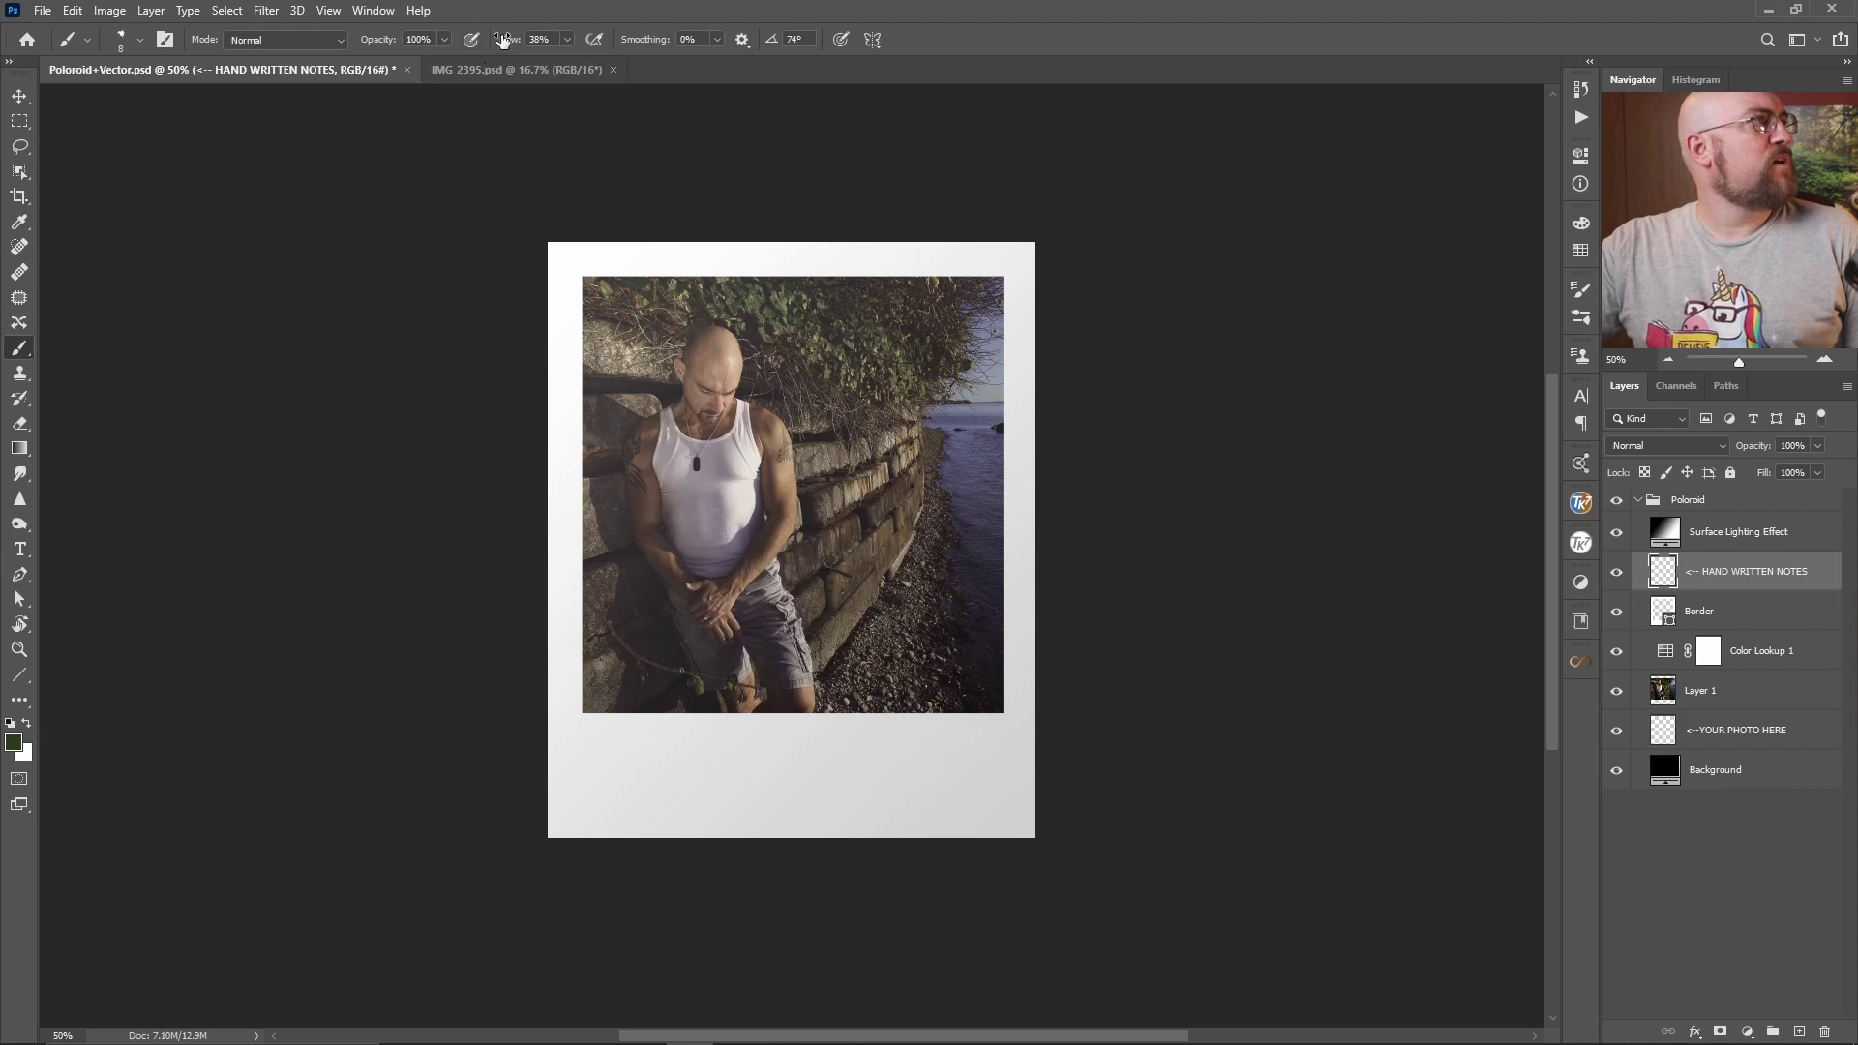
Step: Set the pencil brush's flow to 100% and enable pen pressure for opacity
left_click_drag(503, 39, 873, 60)
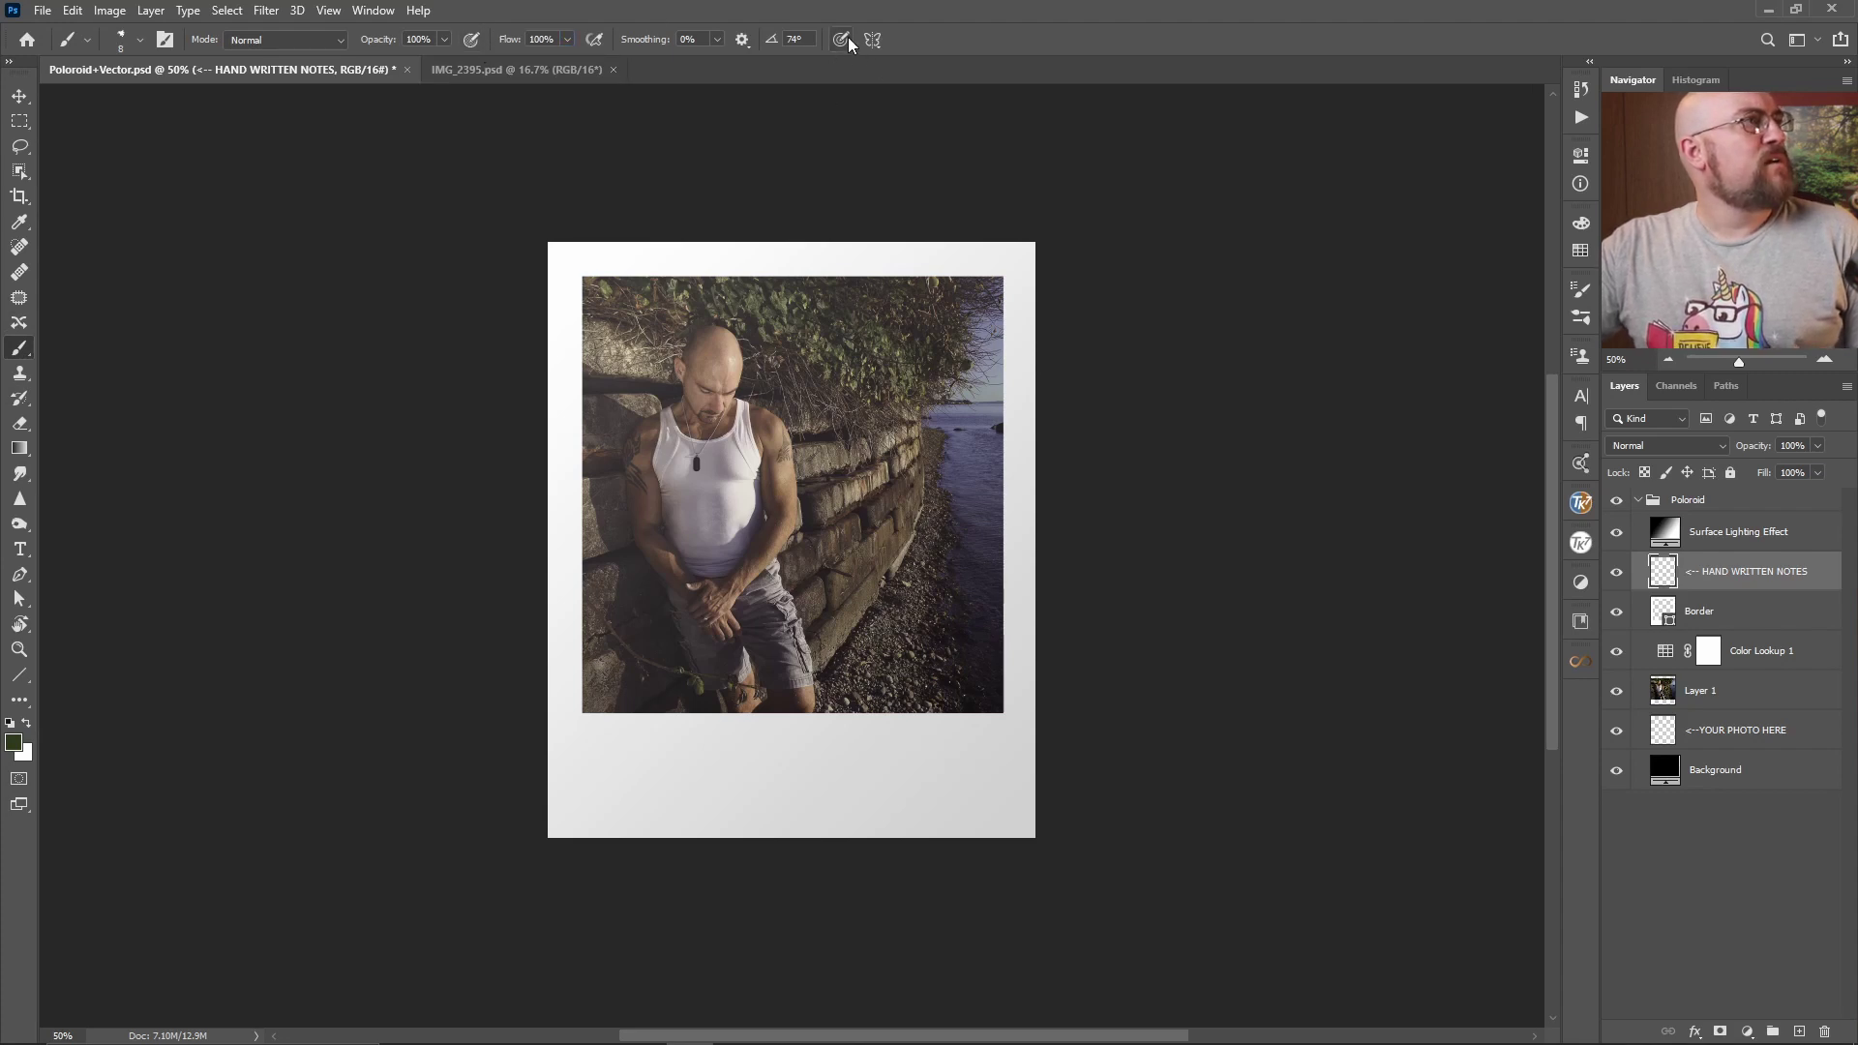
left_click(473, 41)
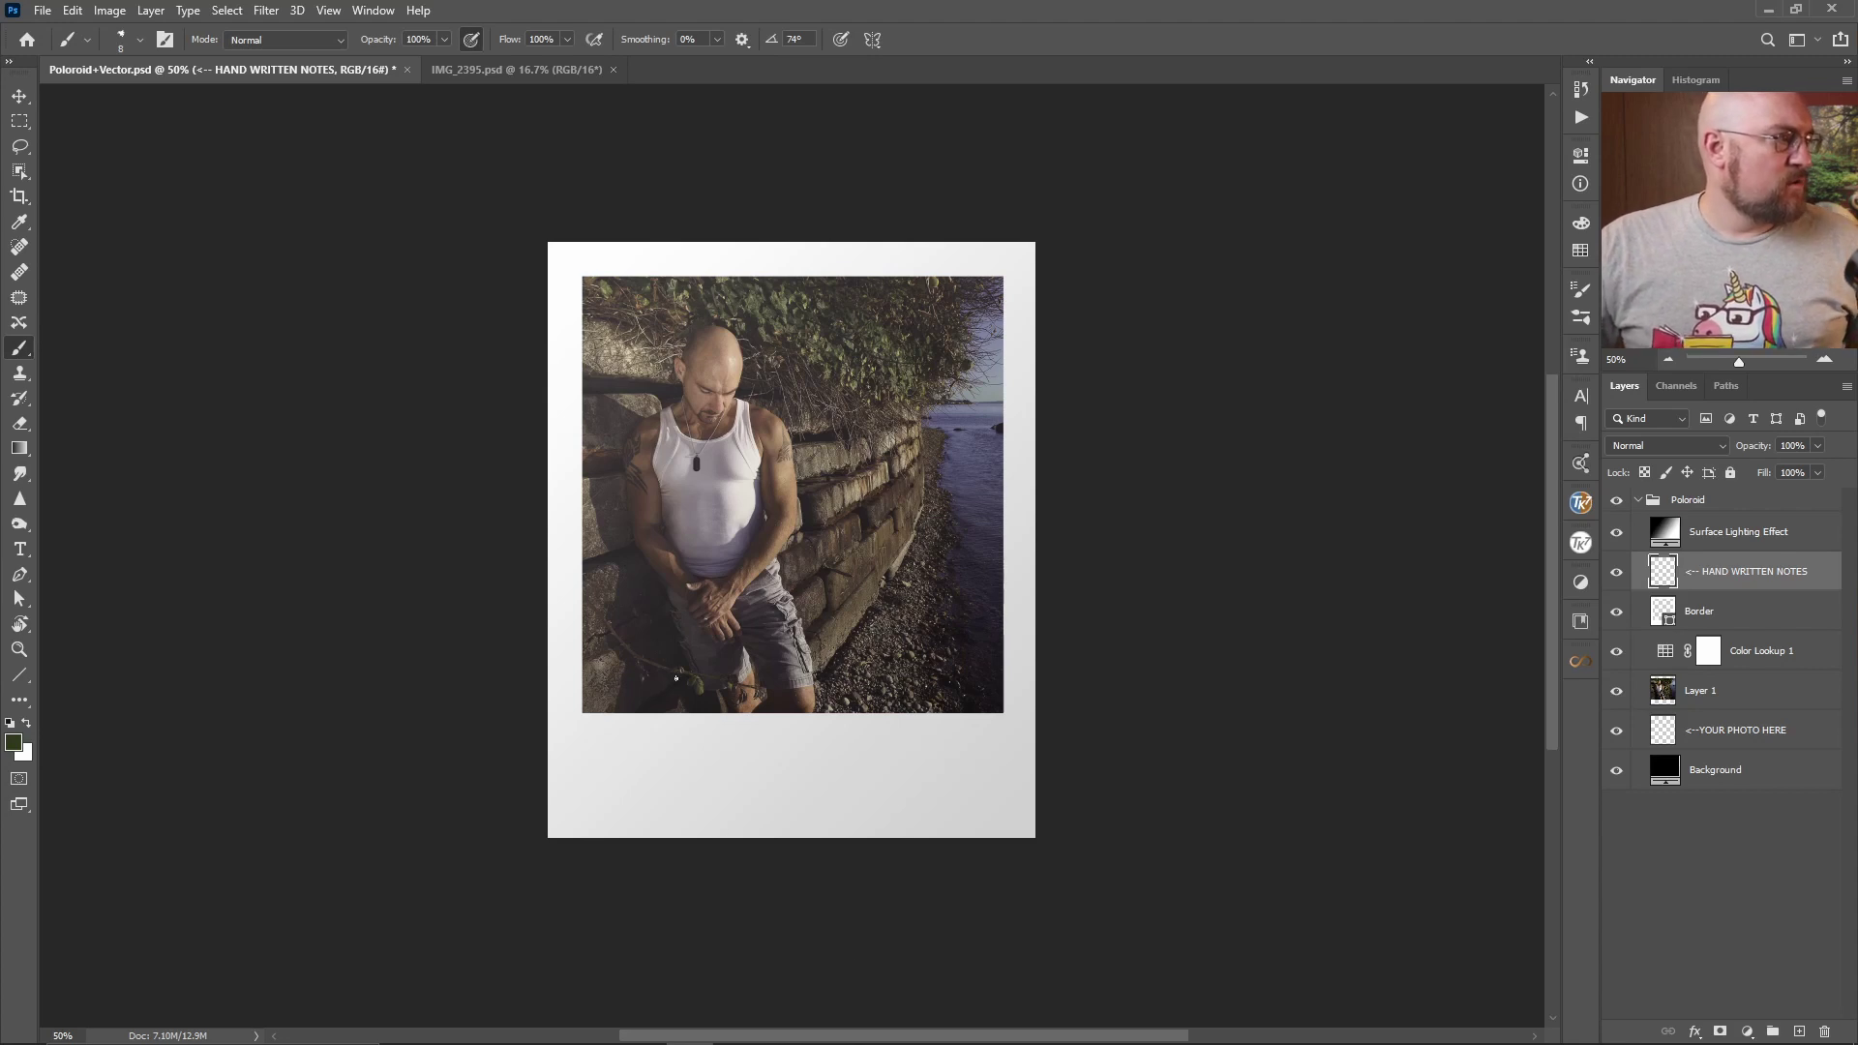
Step: Enlarge the pencil brush to about 25 px for writing on the frame's lower border
key("bracketright")
key("bracketright")
key("bracketright")
key("bracketright")
key("bracketright")
key("bracketright")
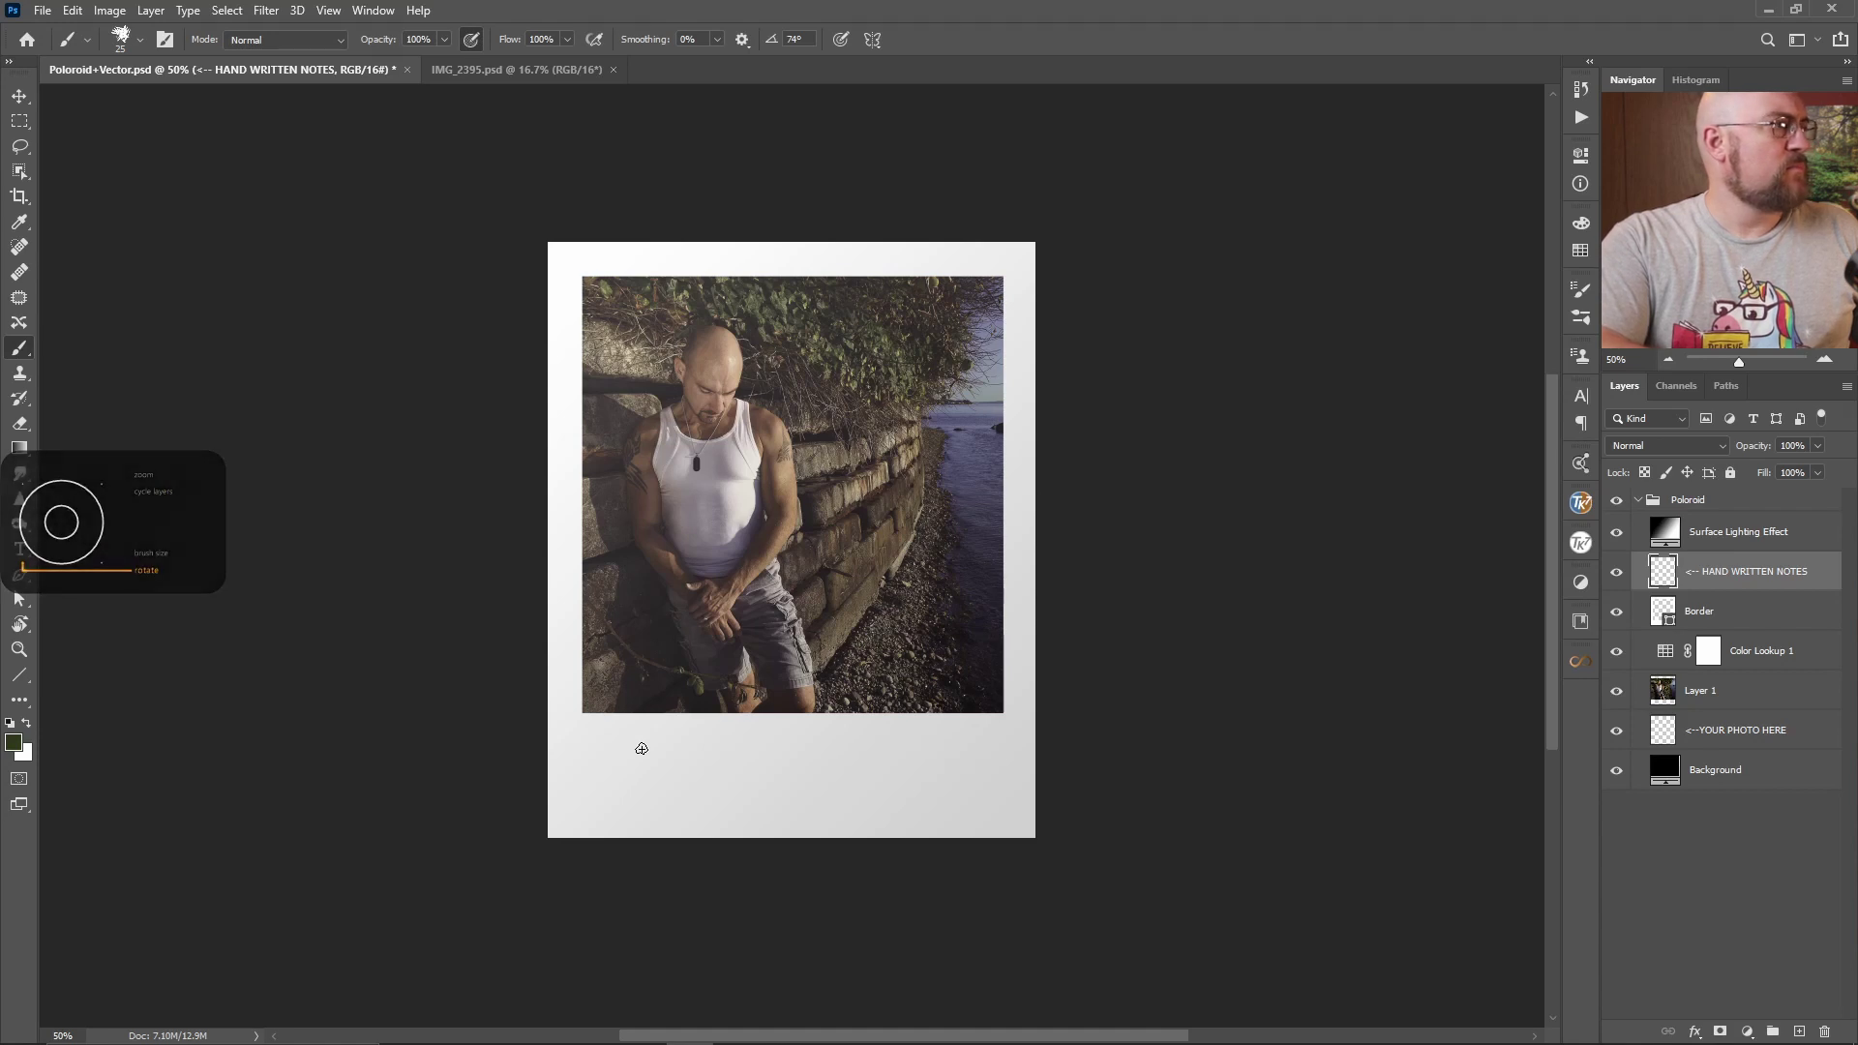
Step: Set the foreground color to bright red (ff0000) for the handwritten note
scroll(642, 749, "up", 5)
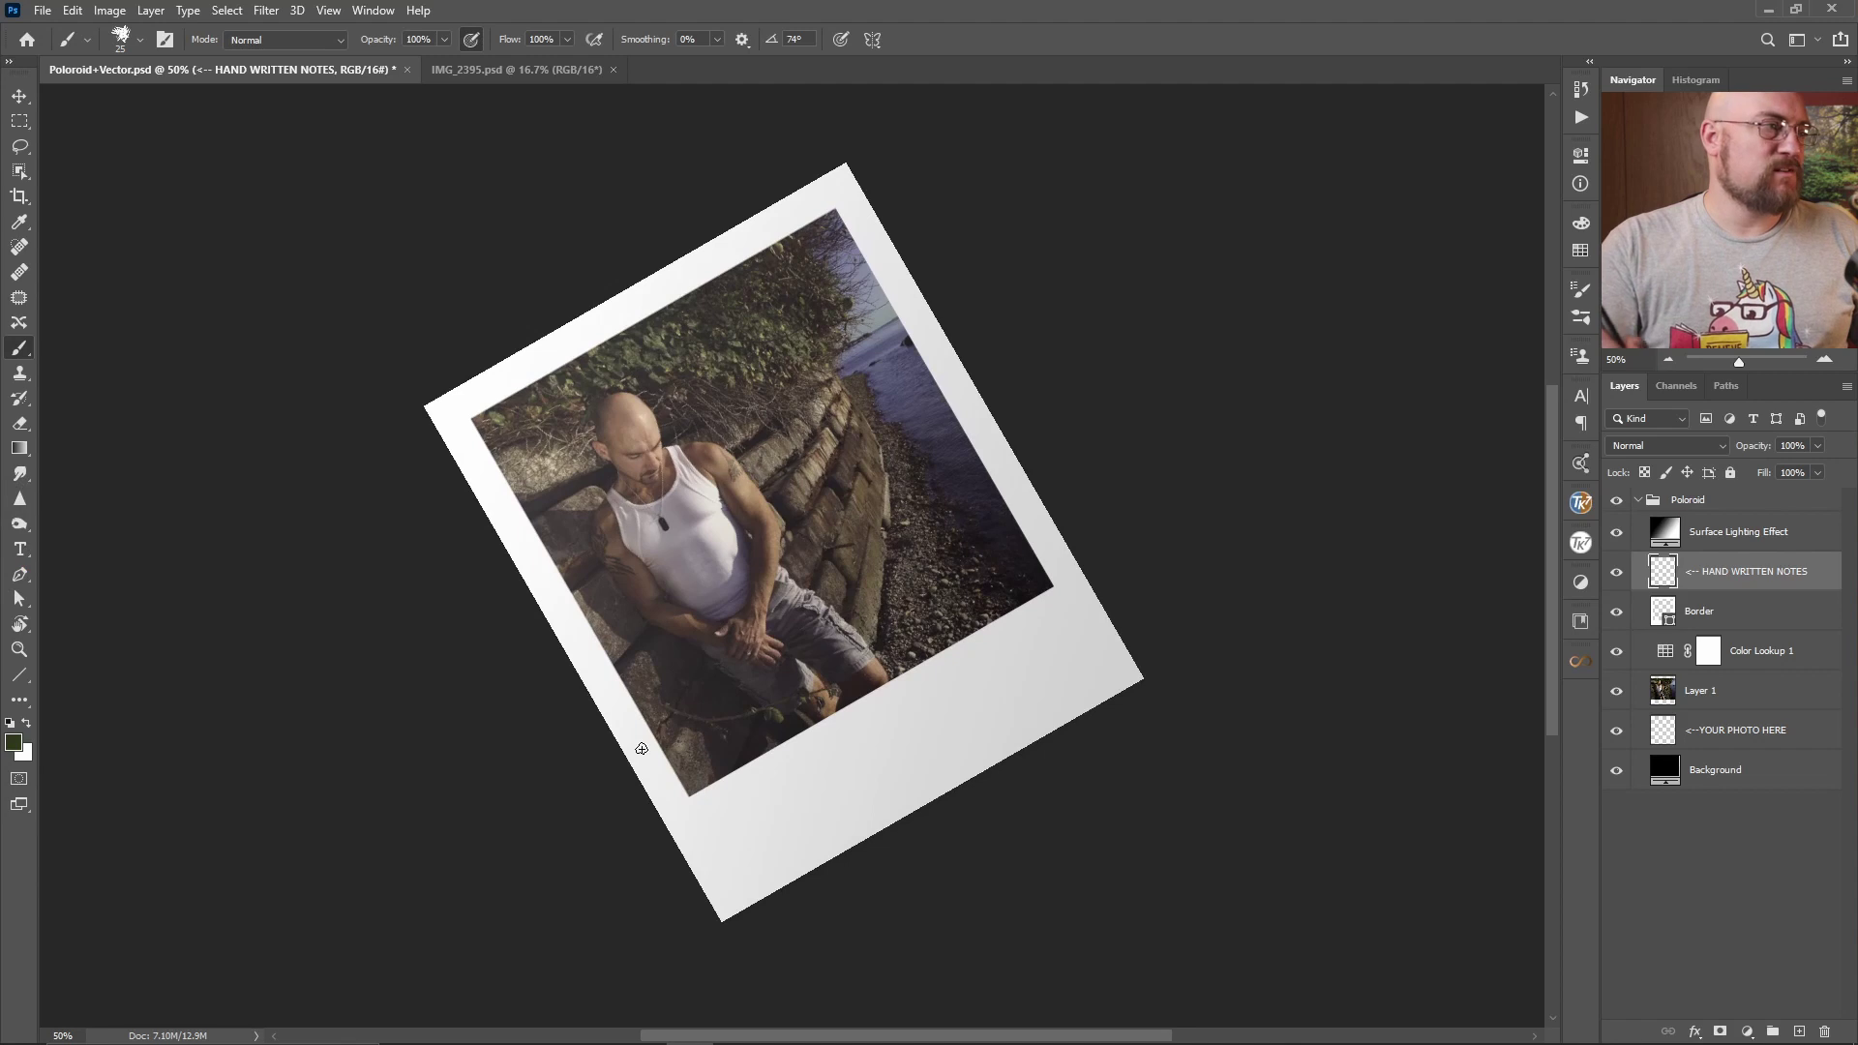
scroll(874, 732, "down", 5)
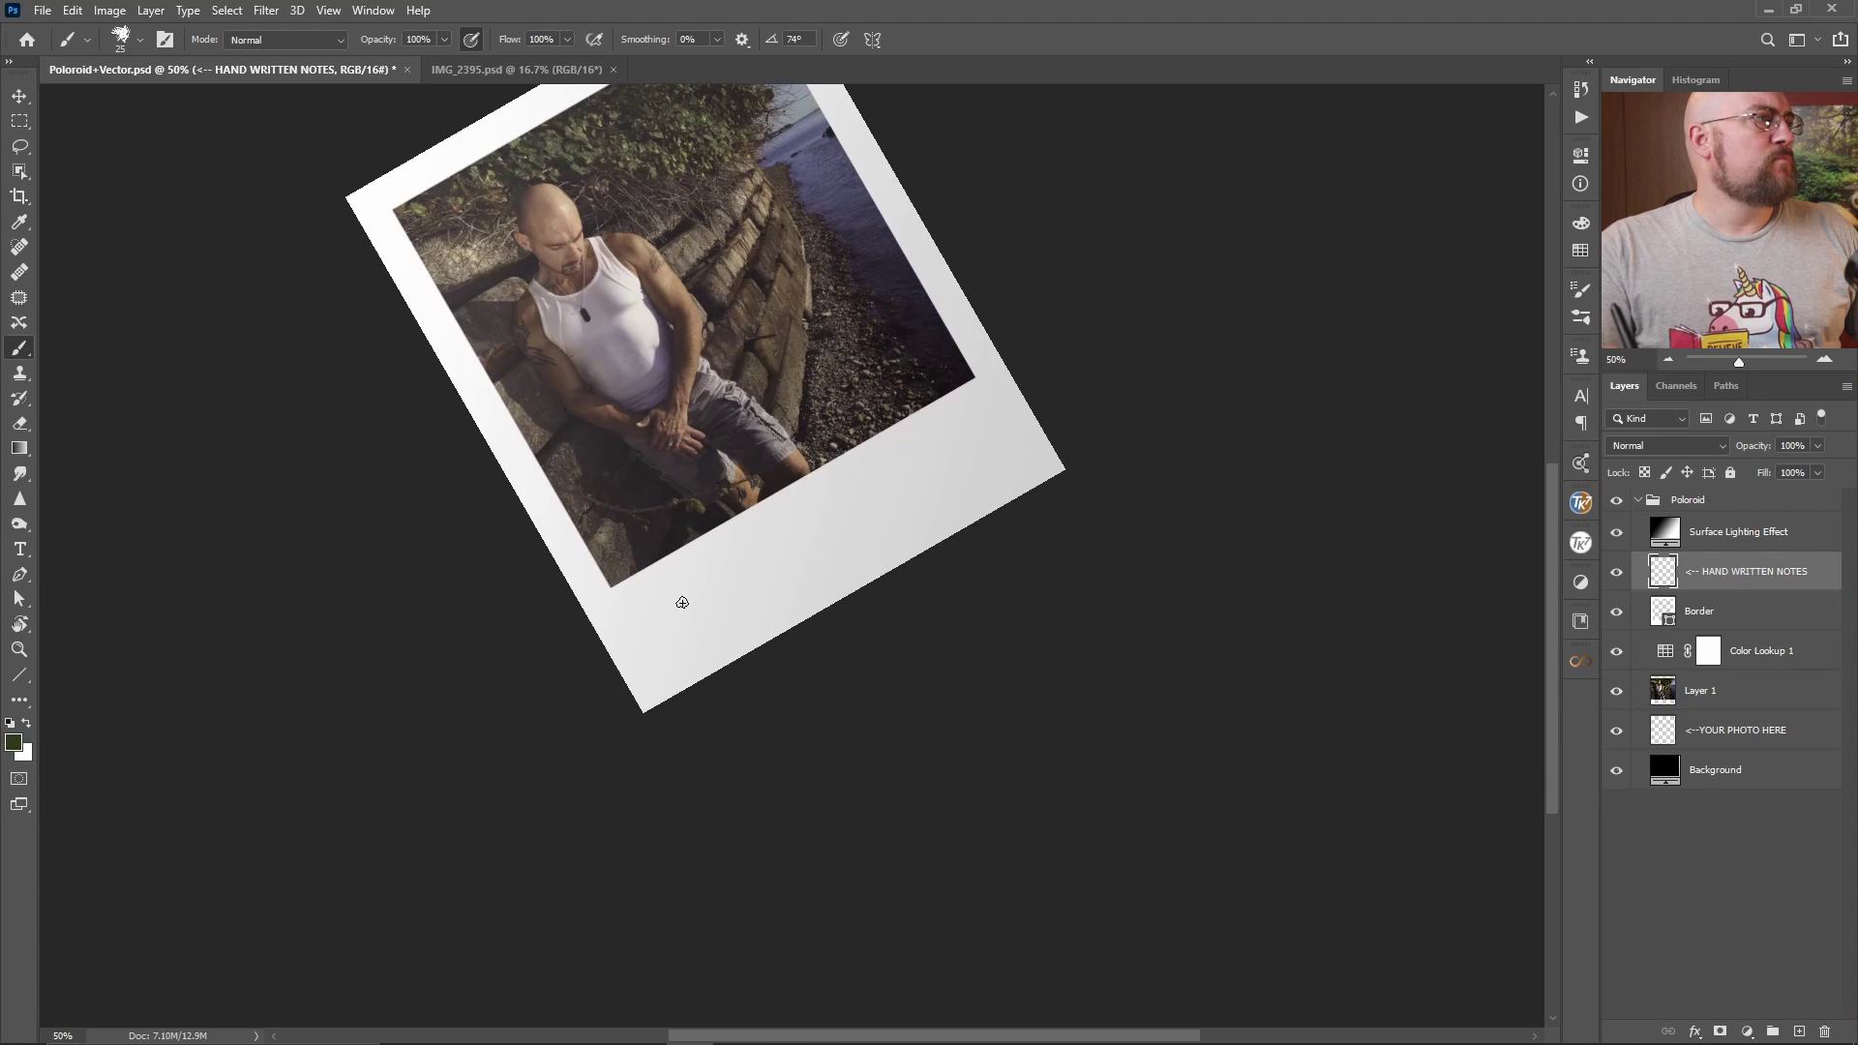
left_click(15, 743)
left_click_drag(1074, 678, 1040, 657)
left_click_drag(1321, 714, 1321, 627)
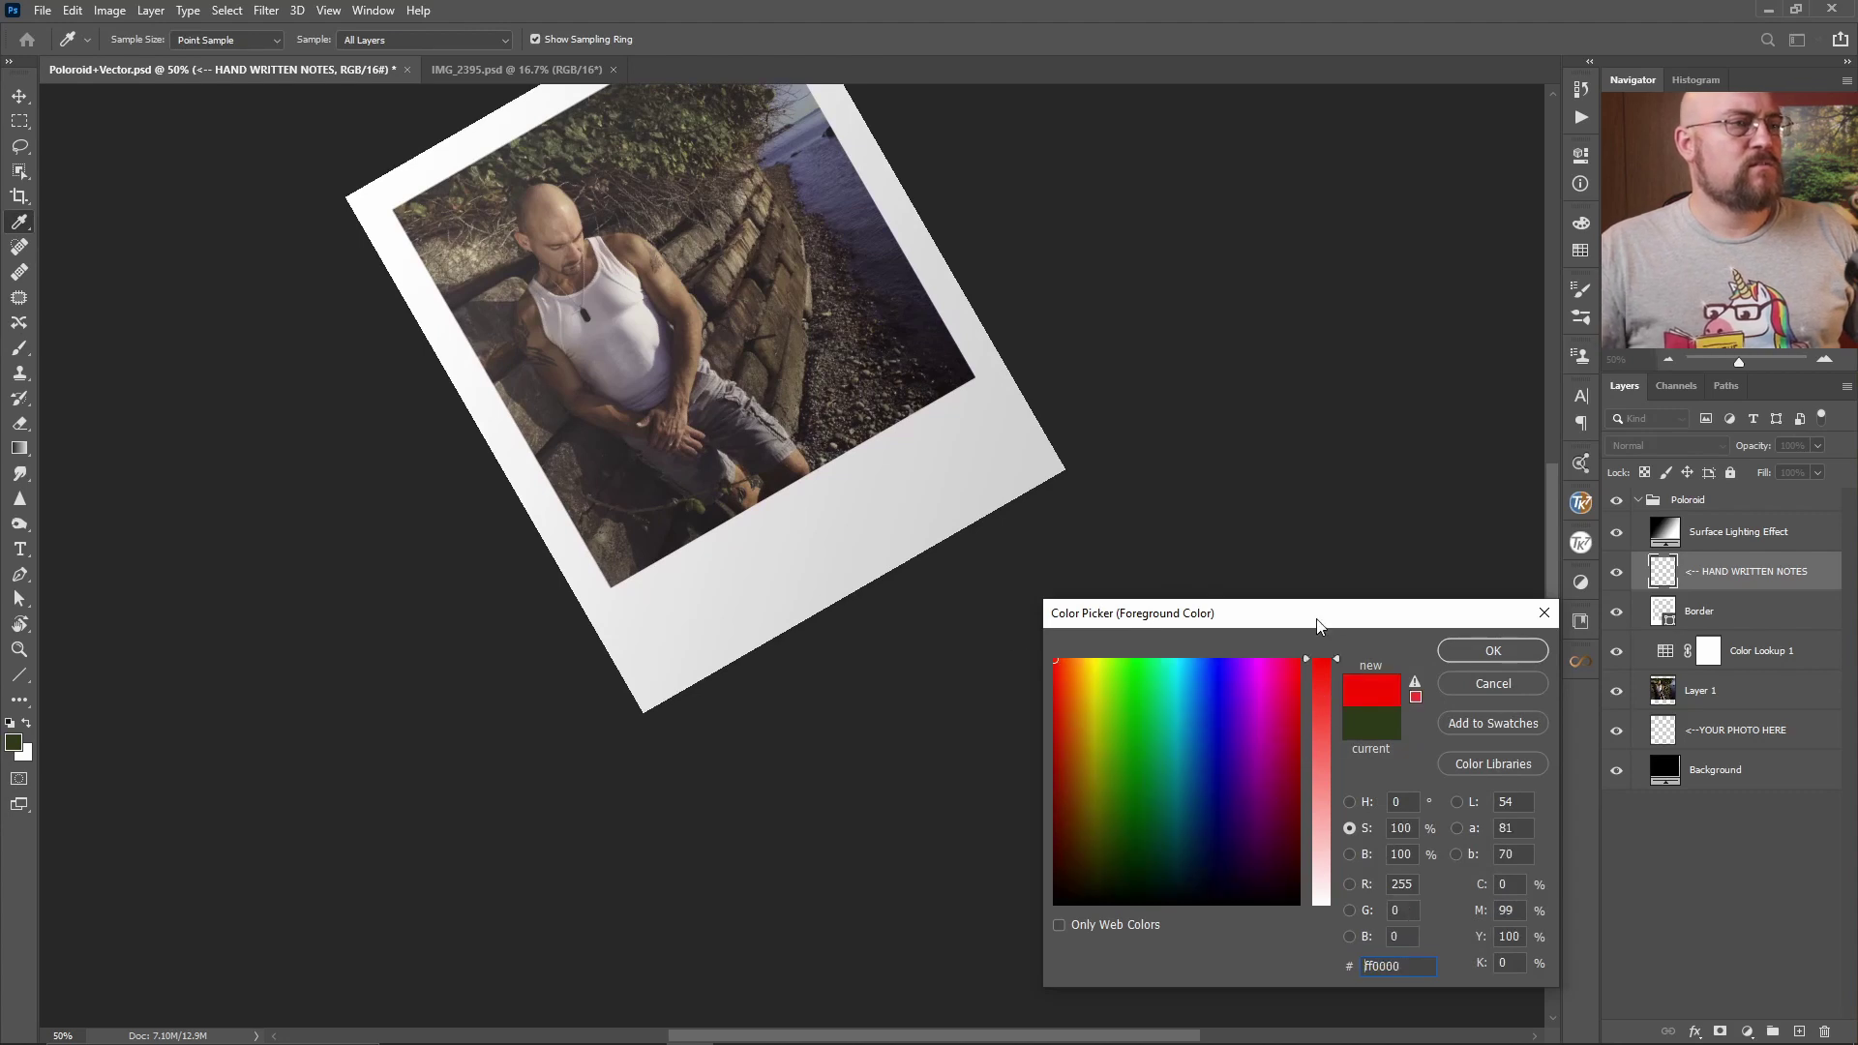
left_click(1493, 650)
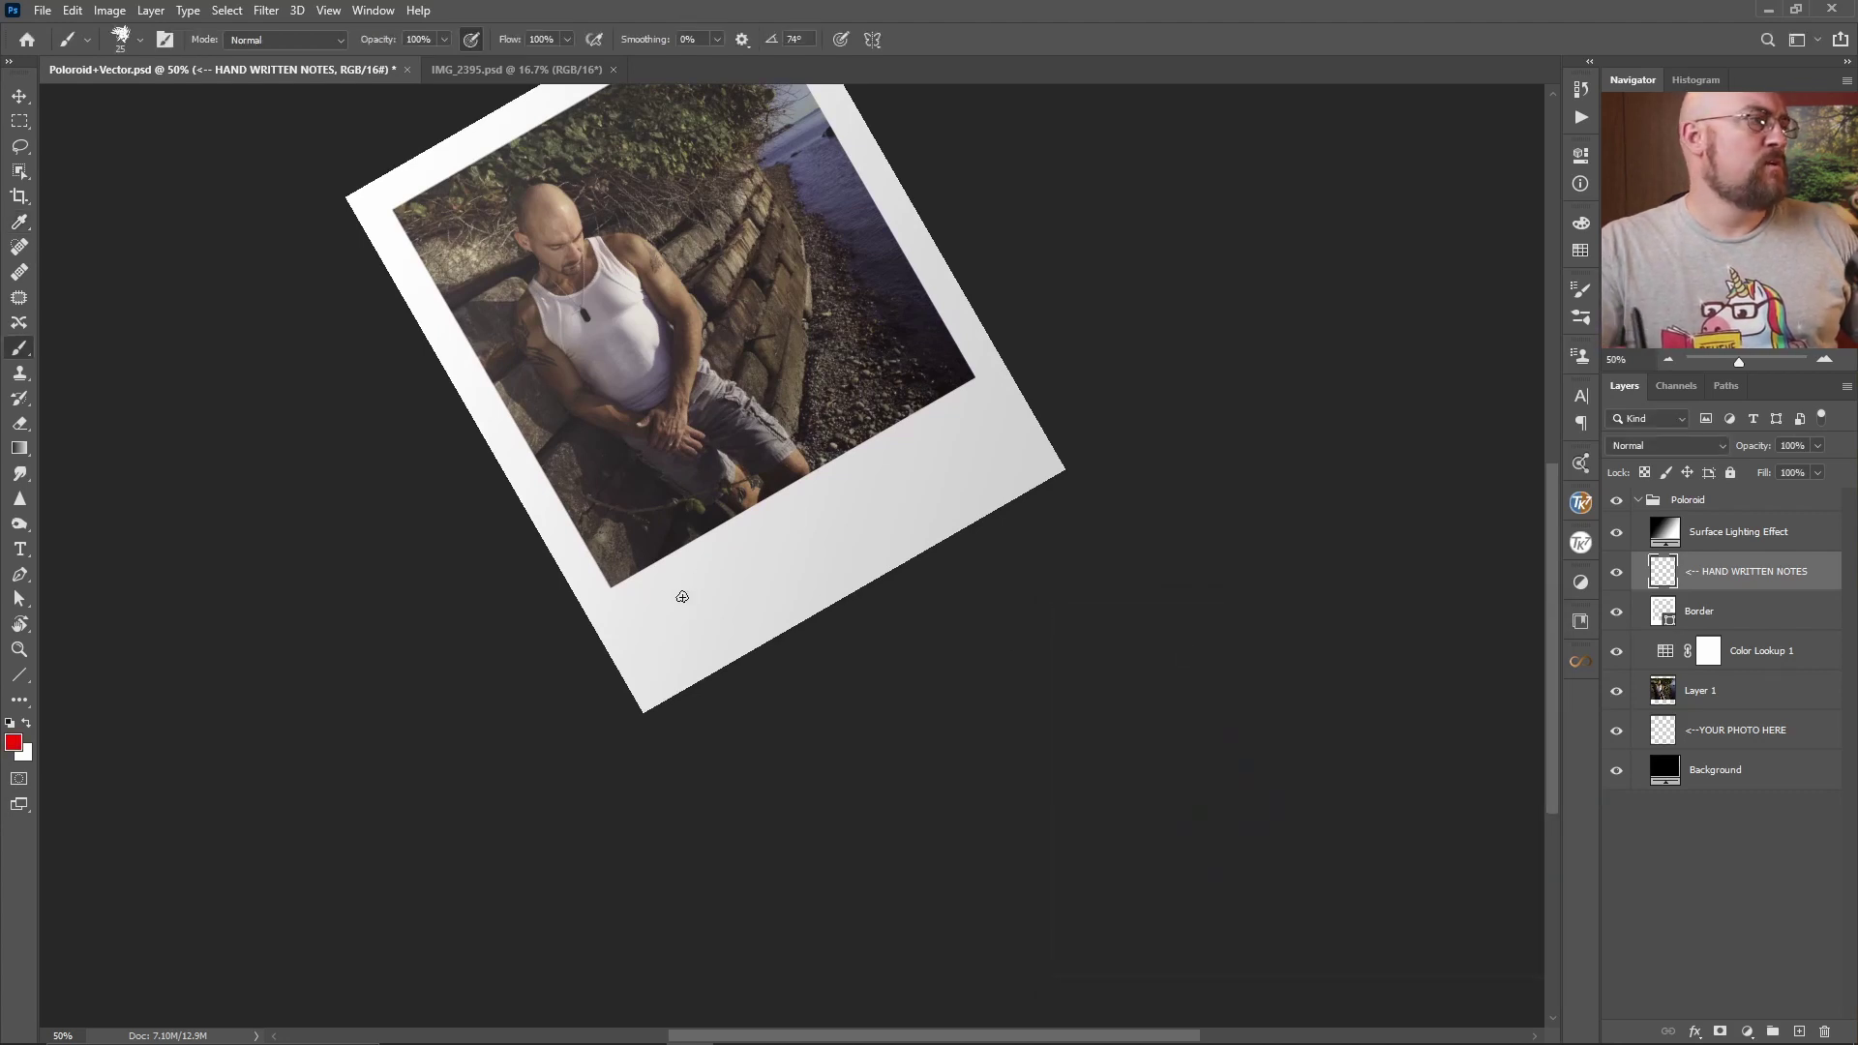
Step: Handwrite XOXO in red on the frame's lower border and clear it from the HAND WRITTEN NOTES layer
mouse_move(721, 542)
left_mouse_down()
mouse_move(693, 637)
mouse_move(755, 581)
mouse_move(772, 600)
left_mouse_up()
mouse_move(806, 505)
left_mouse_down()
mouse_move(788, 576)
mouse_move(876, 518)
mouse_move(844, 484)
left_mouse_up()
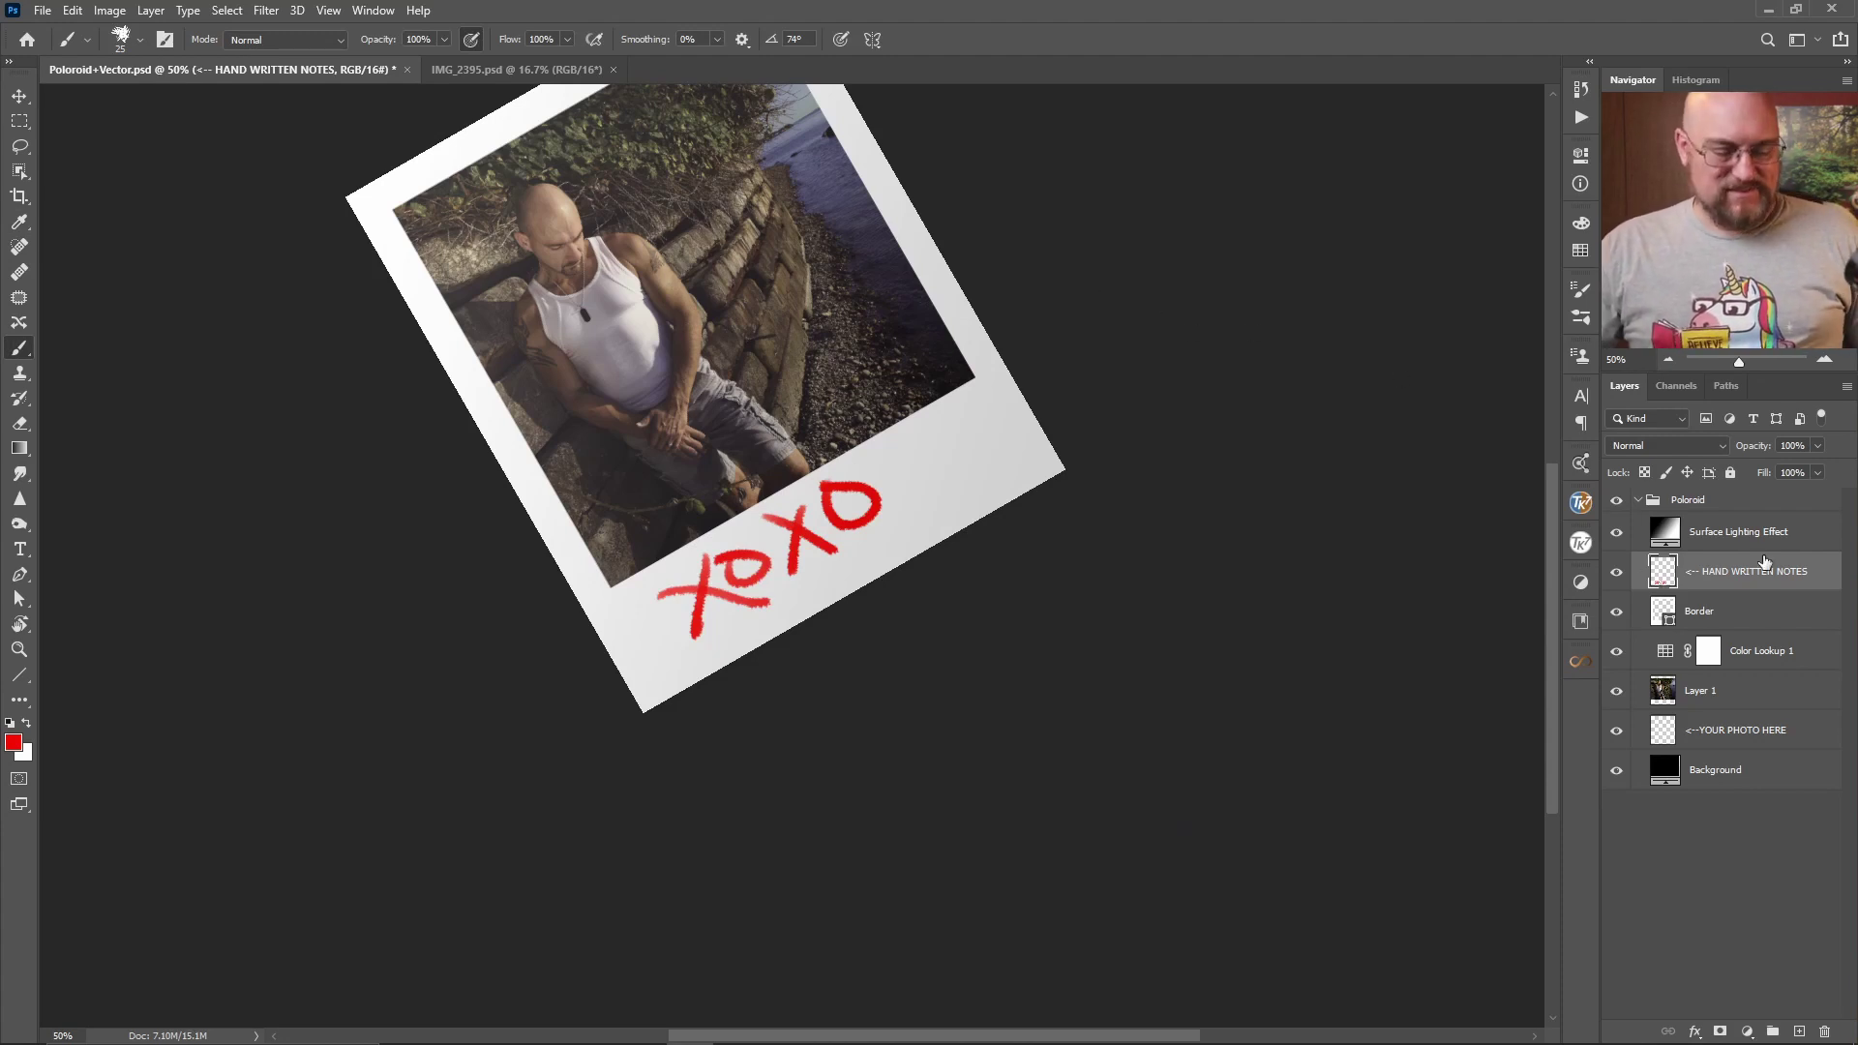
key("ctrl+a")
key("Delete")
key("ctrl+d")
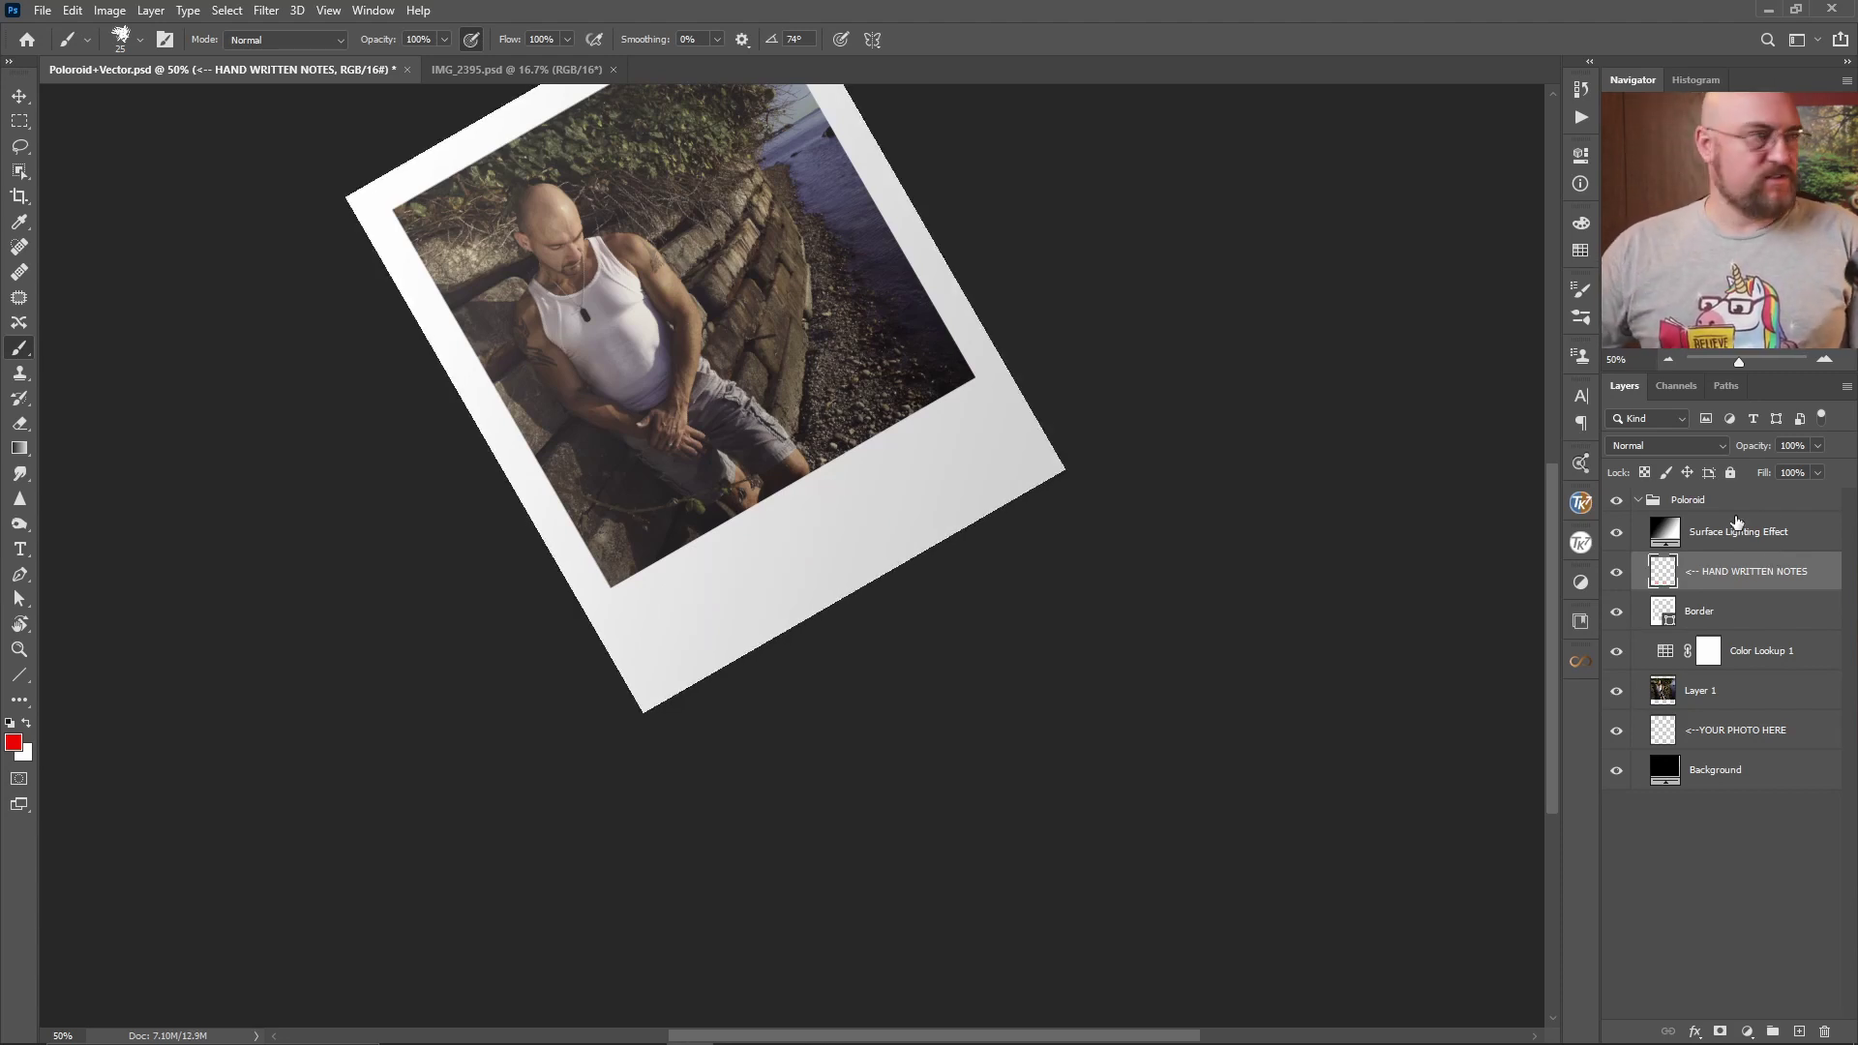
Step: Browse the Wet Media Brushes and select the Kyle's Paintbox - Wet Blender 50 preset
left_click(1580, 319)
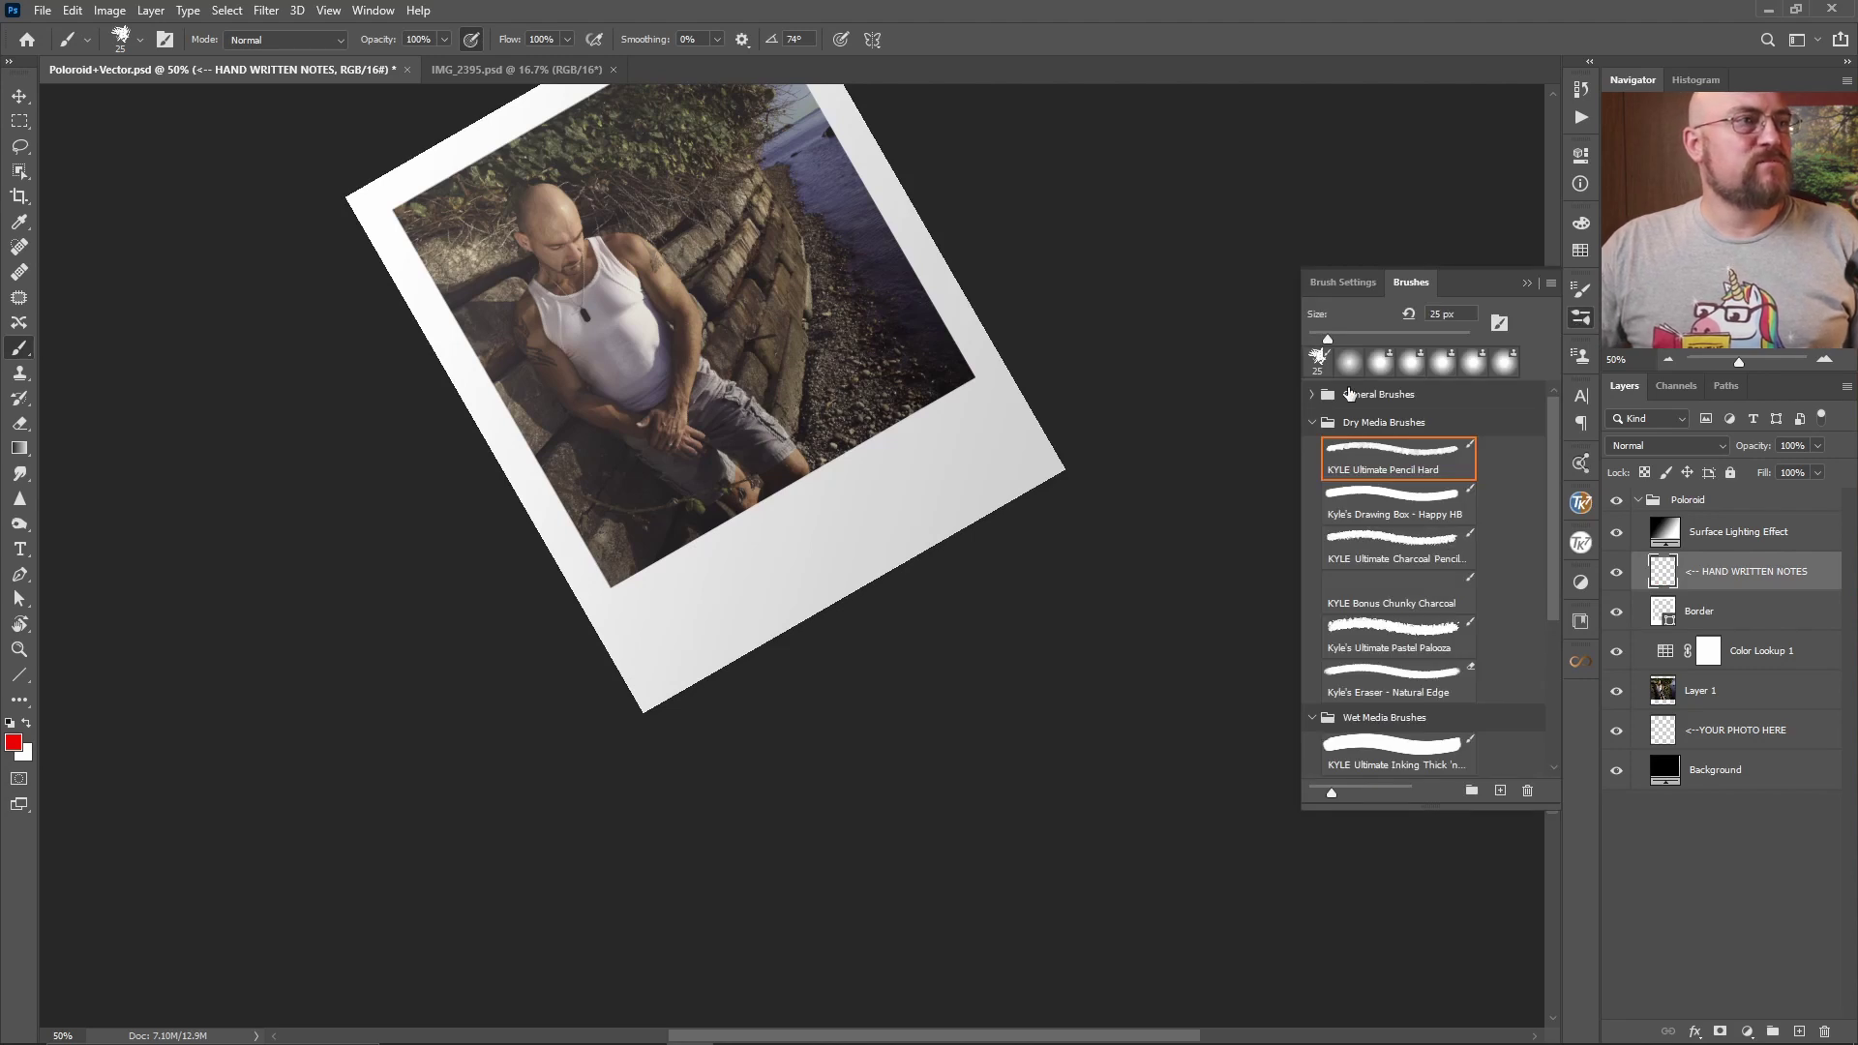
scroll(1418, 740, "down", 2)
scroll(1416, 671, "down", 5)
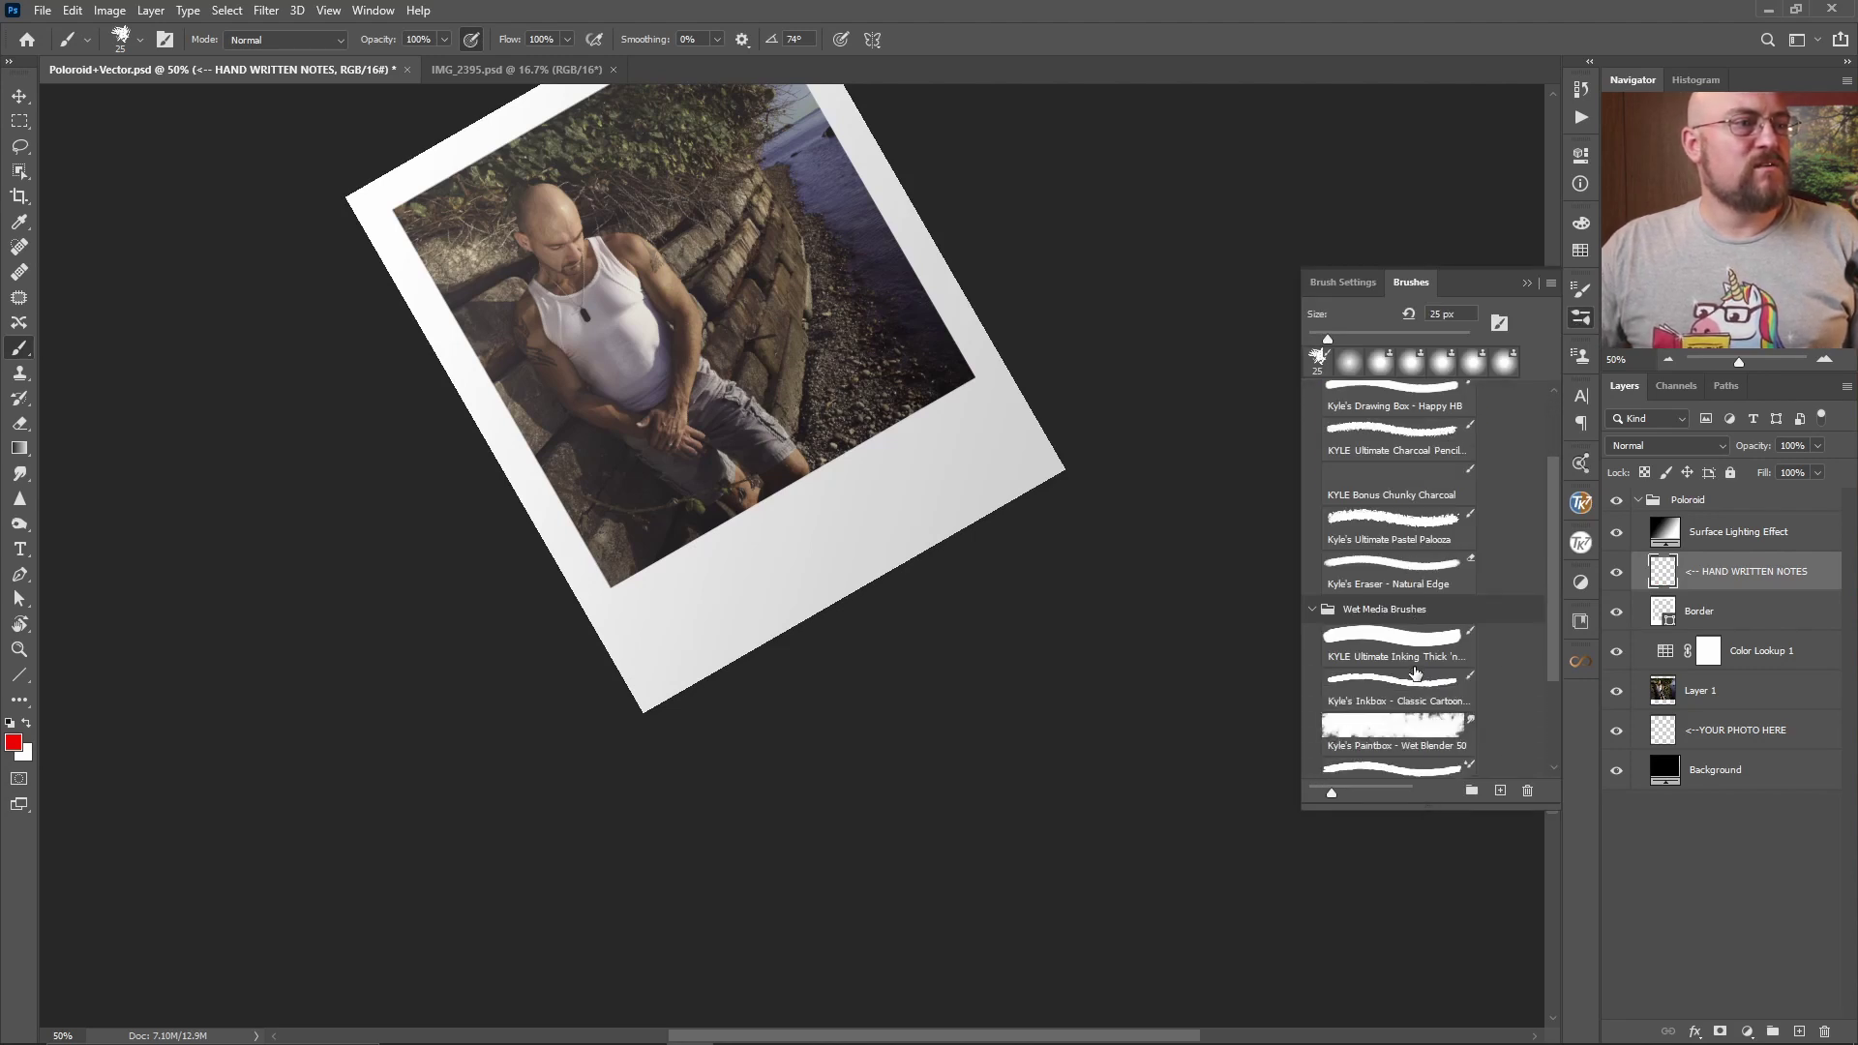
scroll(1413, 685, "down", 1)
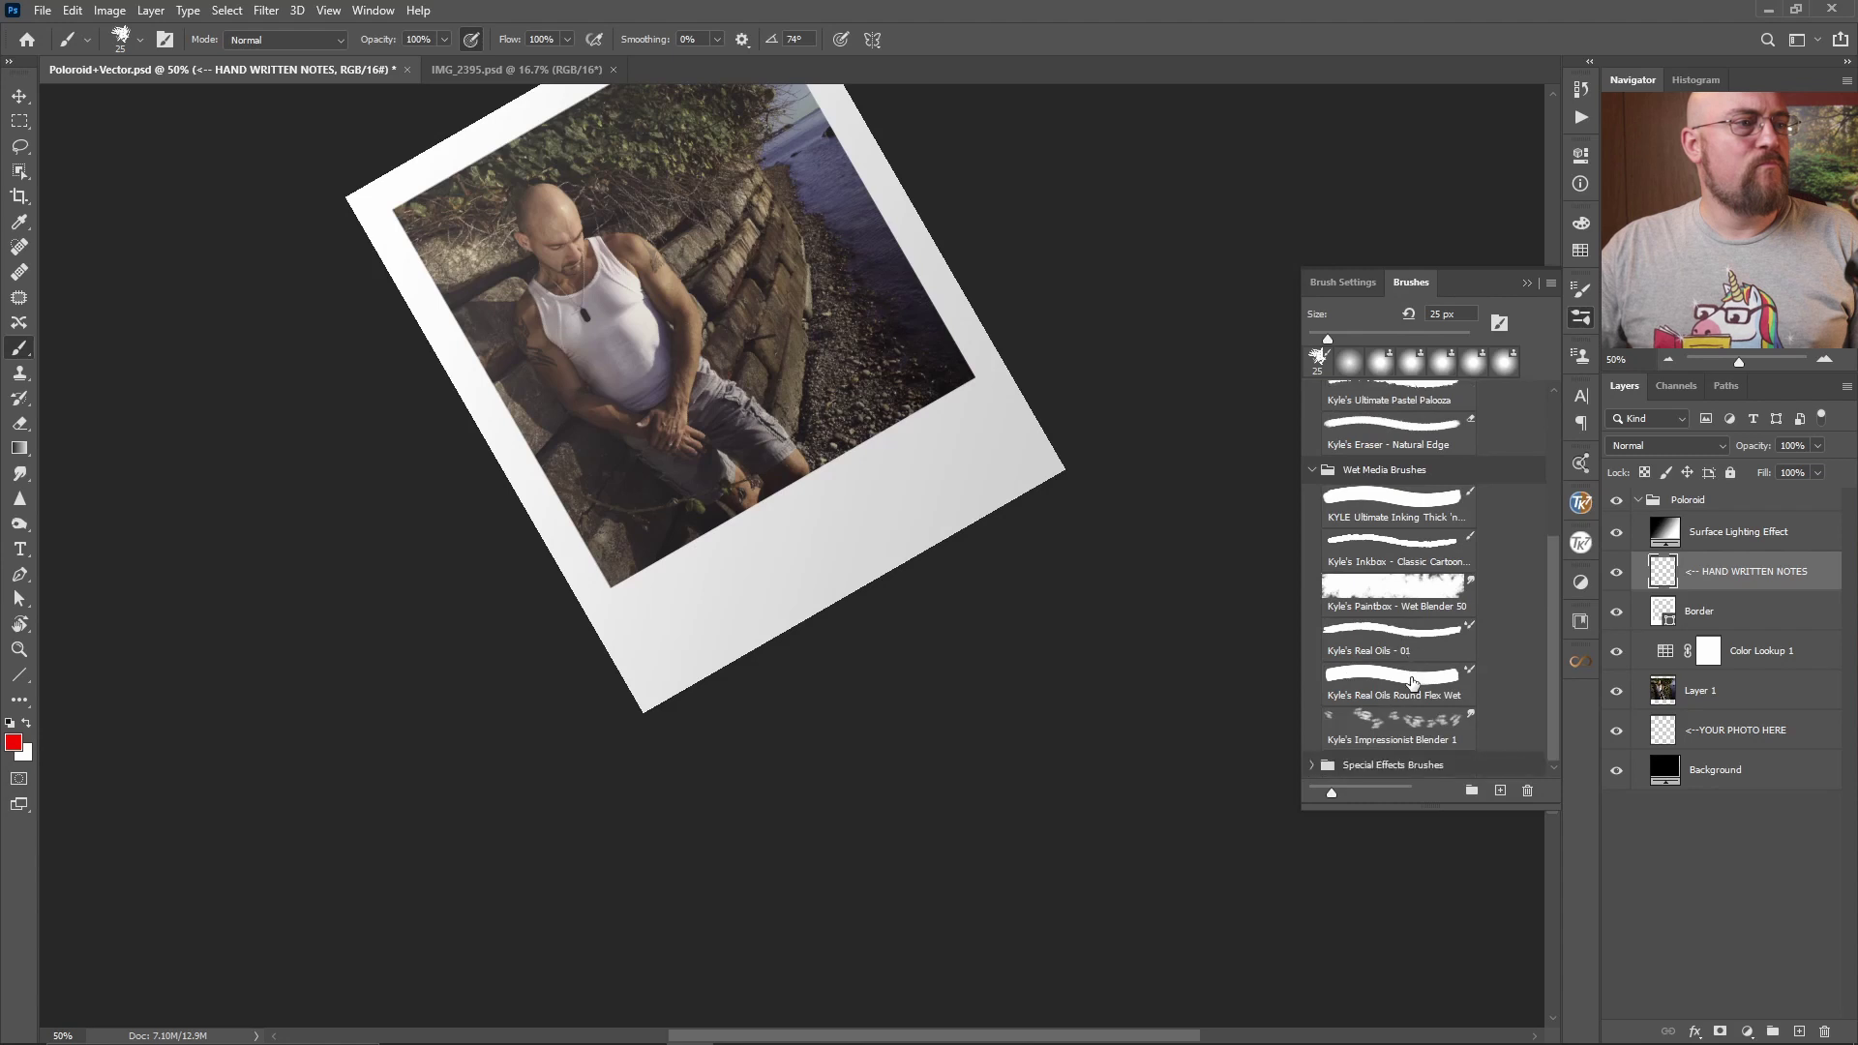
left_click(1411, 588)
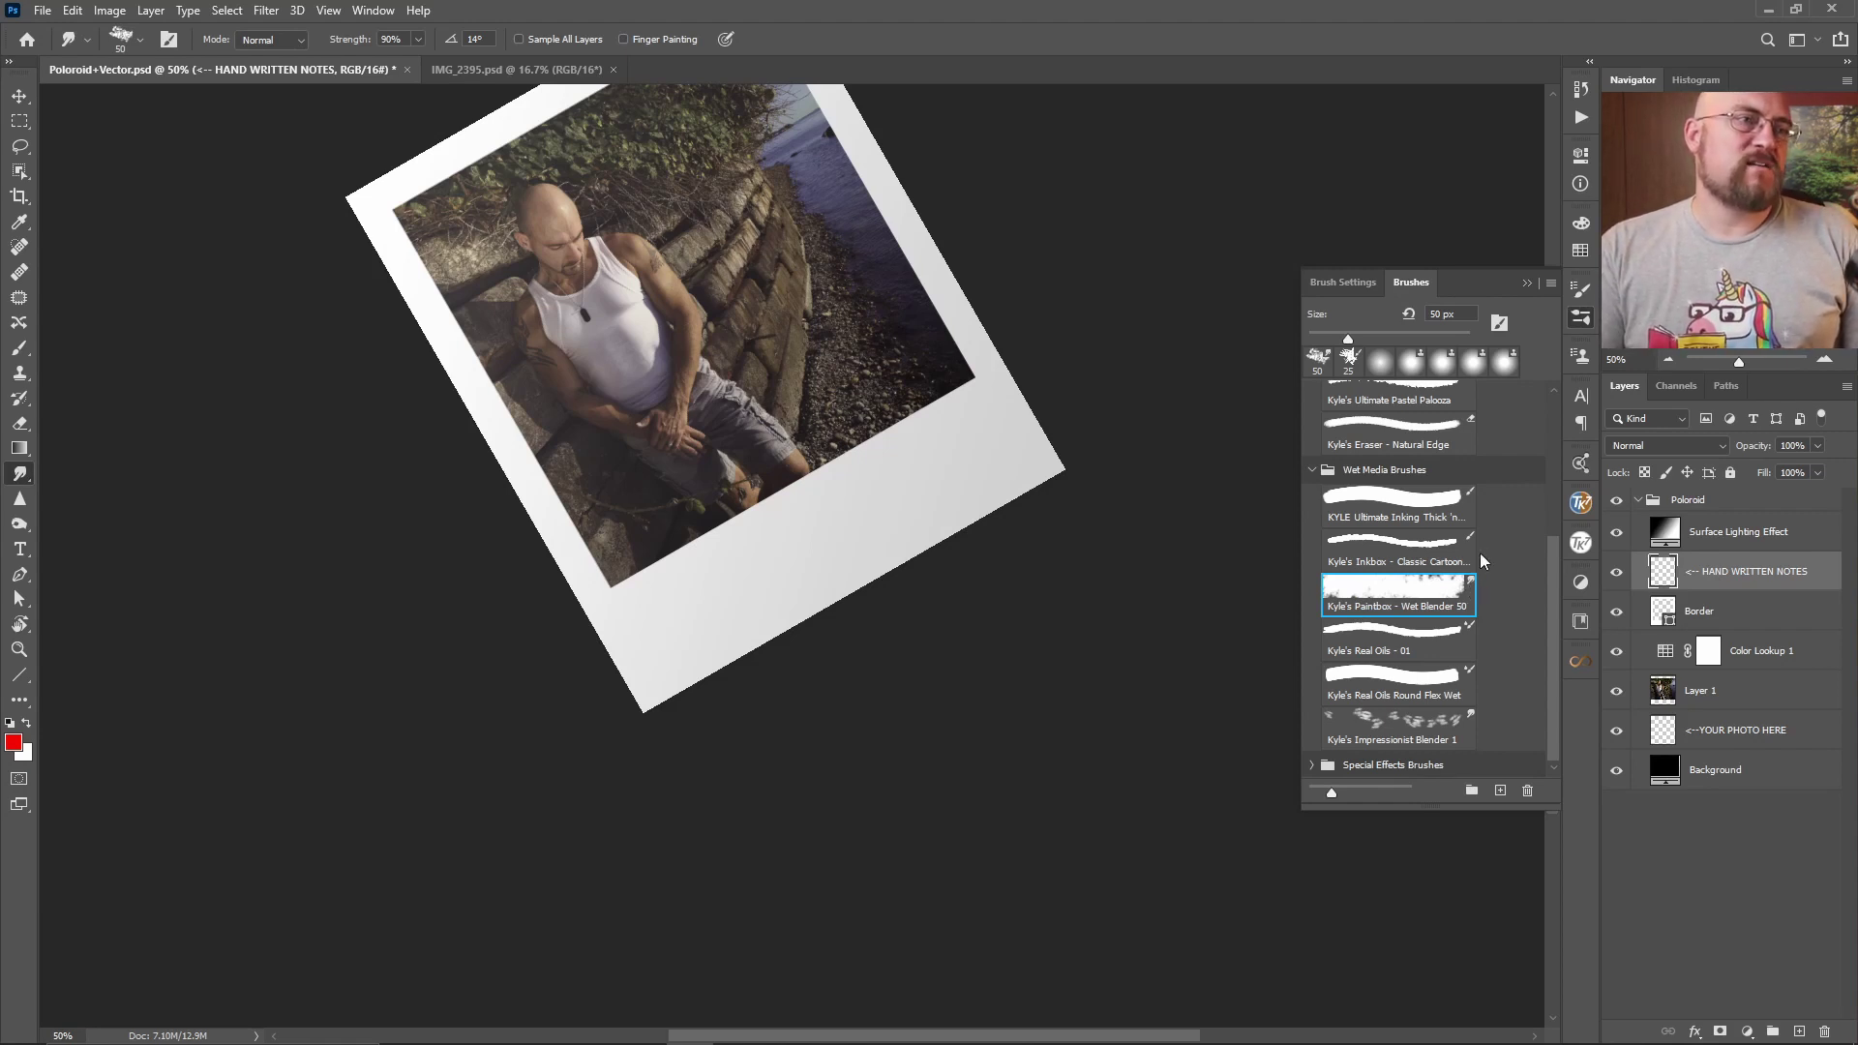
left_click(1469, 586)
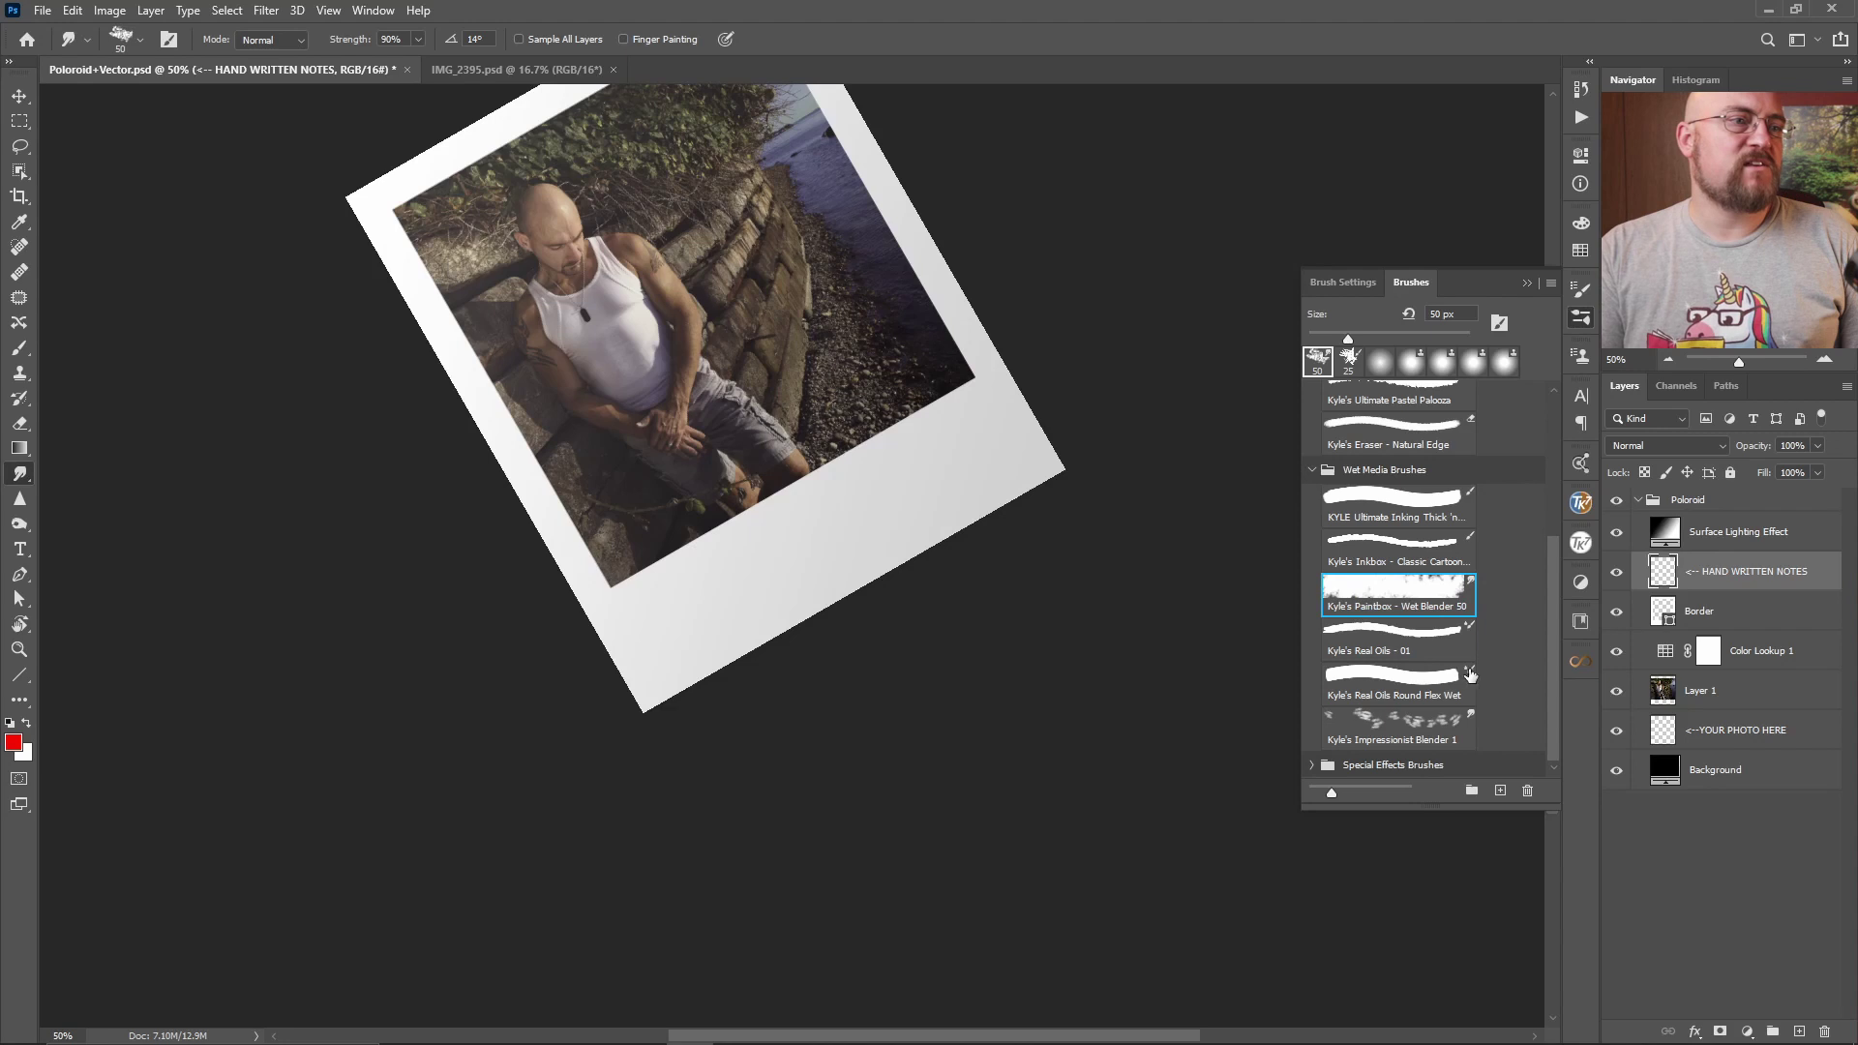
Step: Select the Kyle's Ultimate Pastel Palooza preset from the Dry Media Brushes and undo a test stroke on the lower border
scroll(1432, 571, "up", 2)
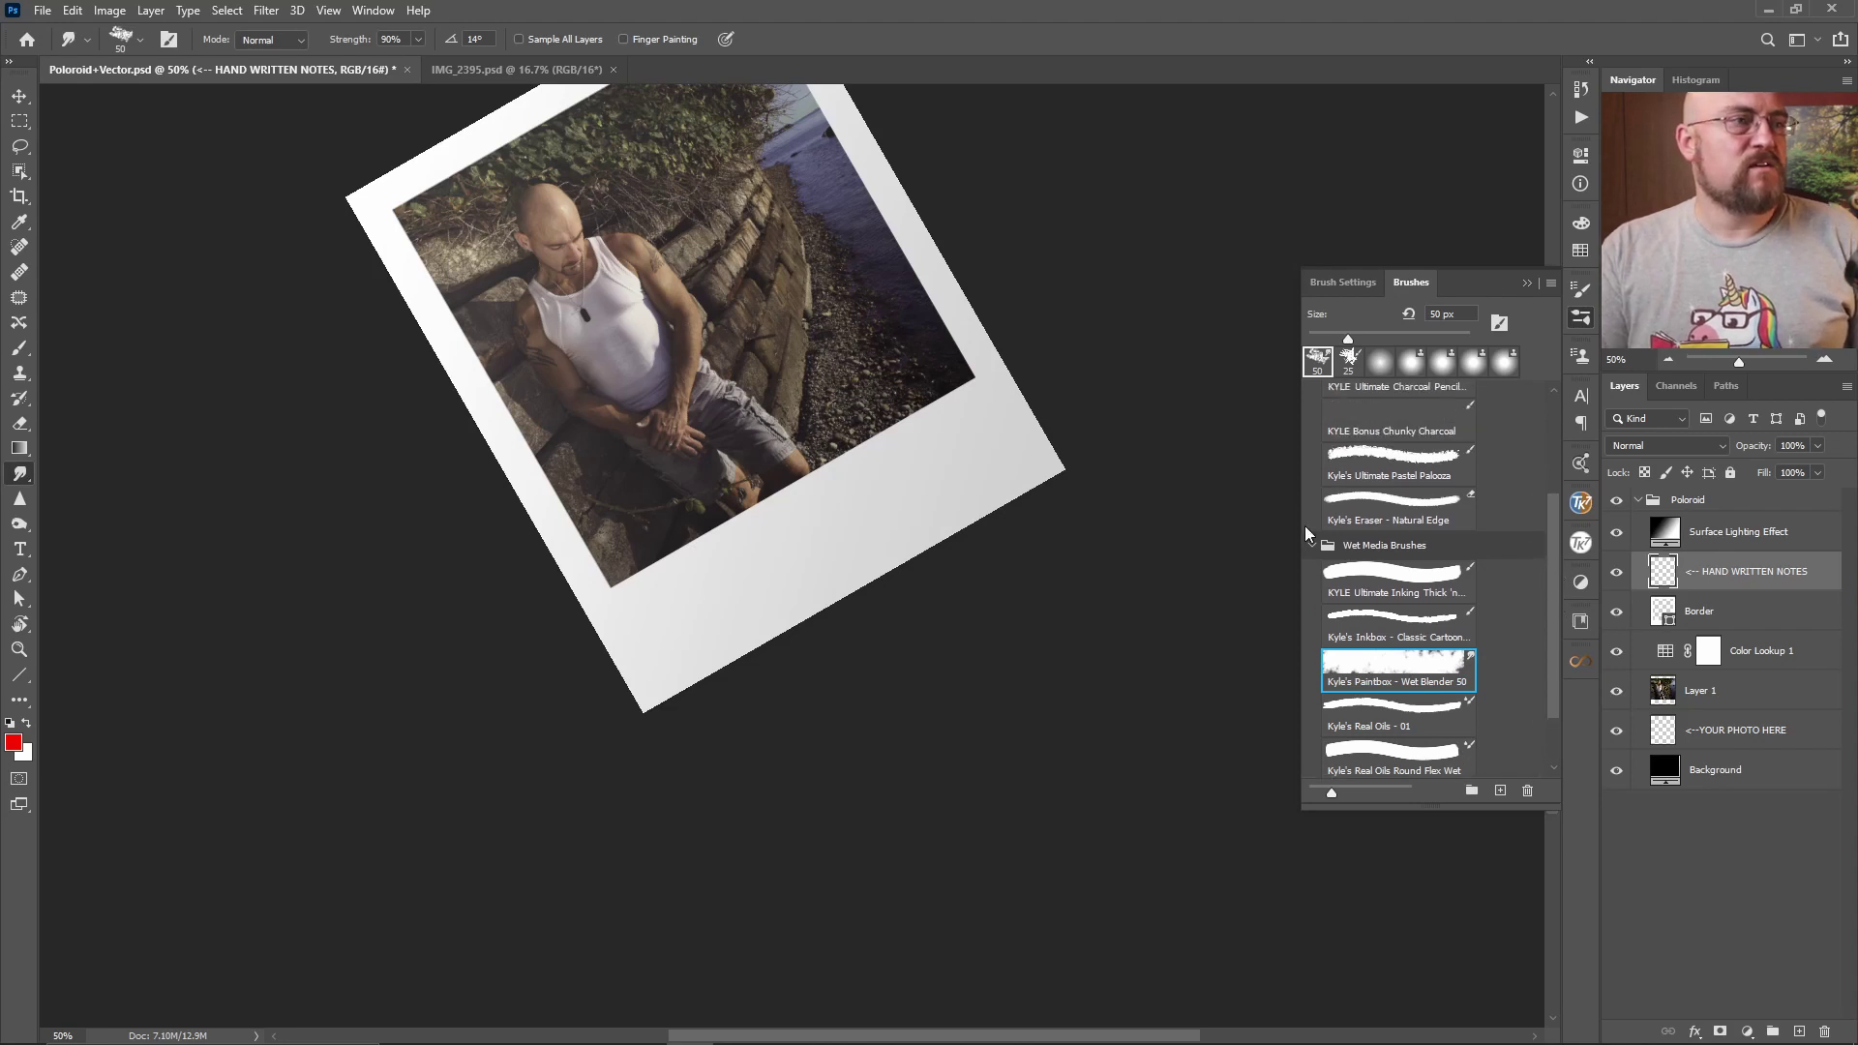
left_click(1314, 547)
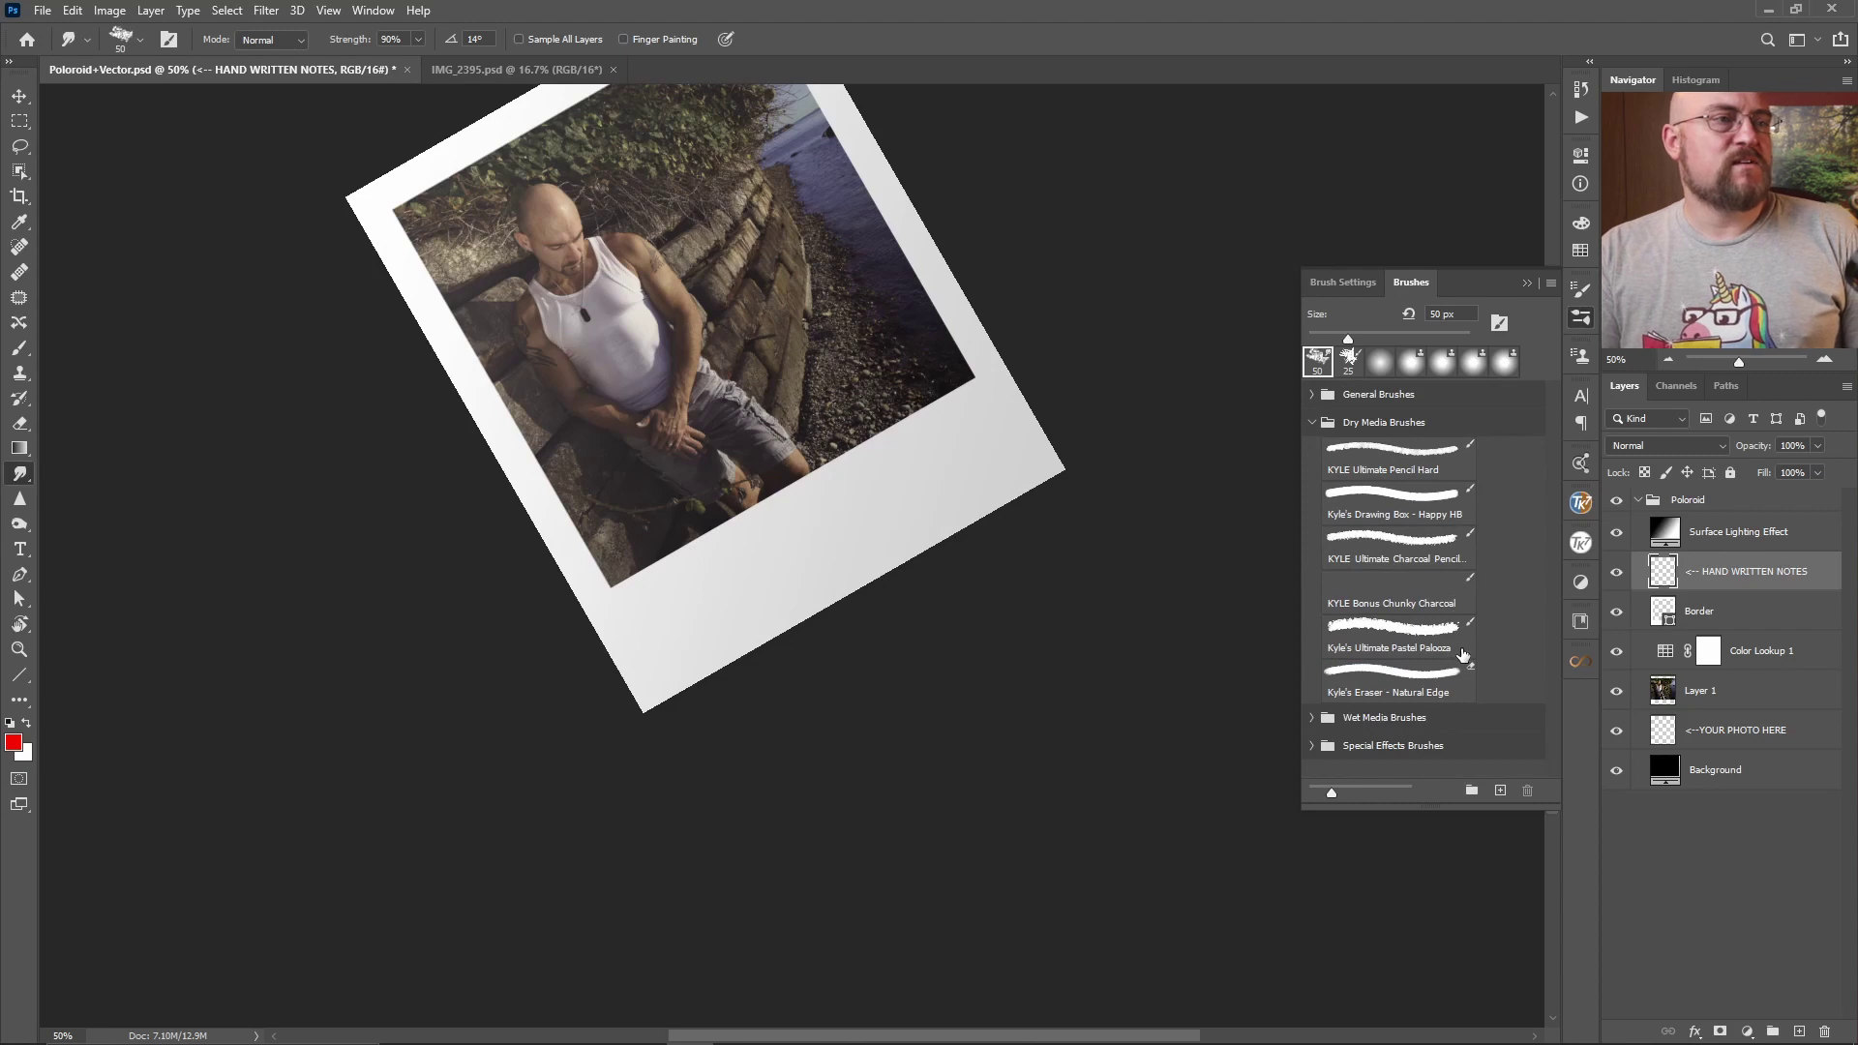
left_click(1415, 639)
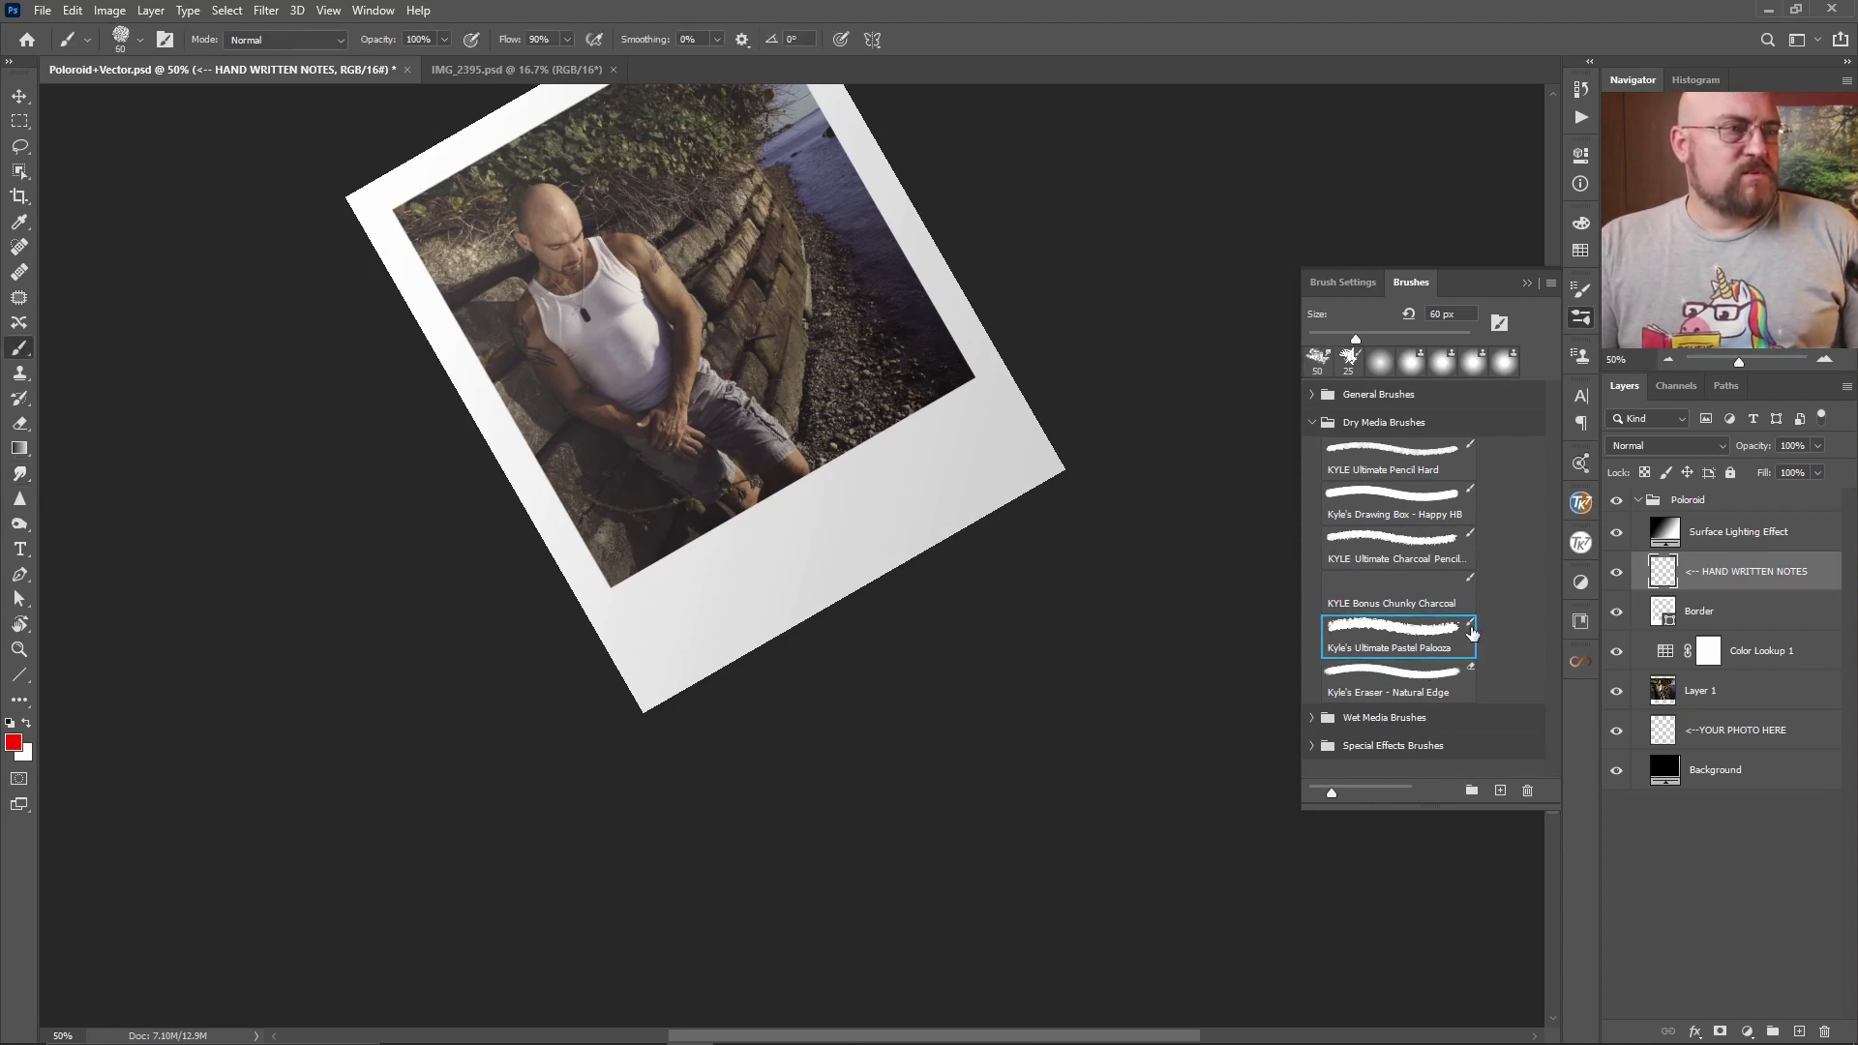
mouse_move(676, 600)
left_mouse_down()
mouse_move(675, 627)
mouse_move(699, 634)
mouse_move(755, 532)
left_mouse_up()
key("ctrl+z")
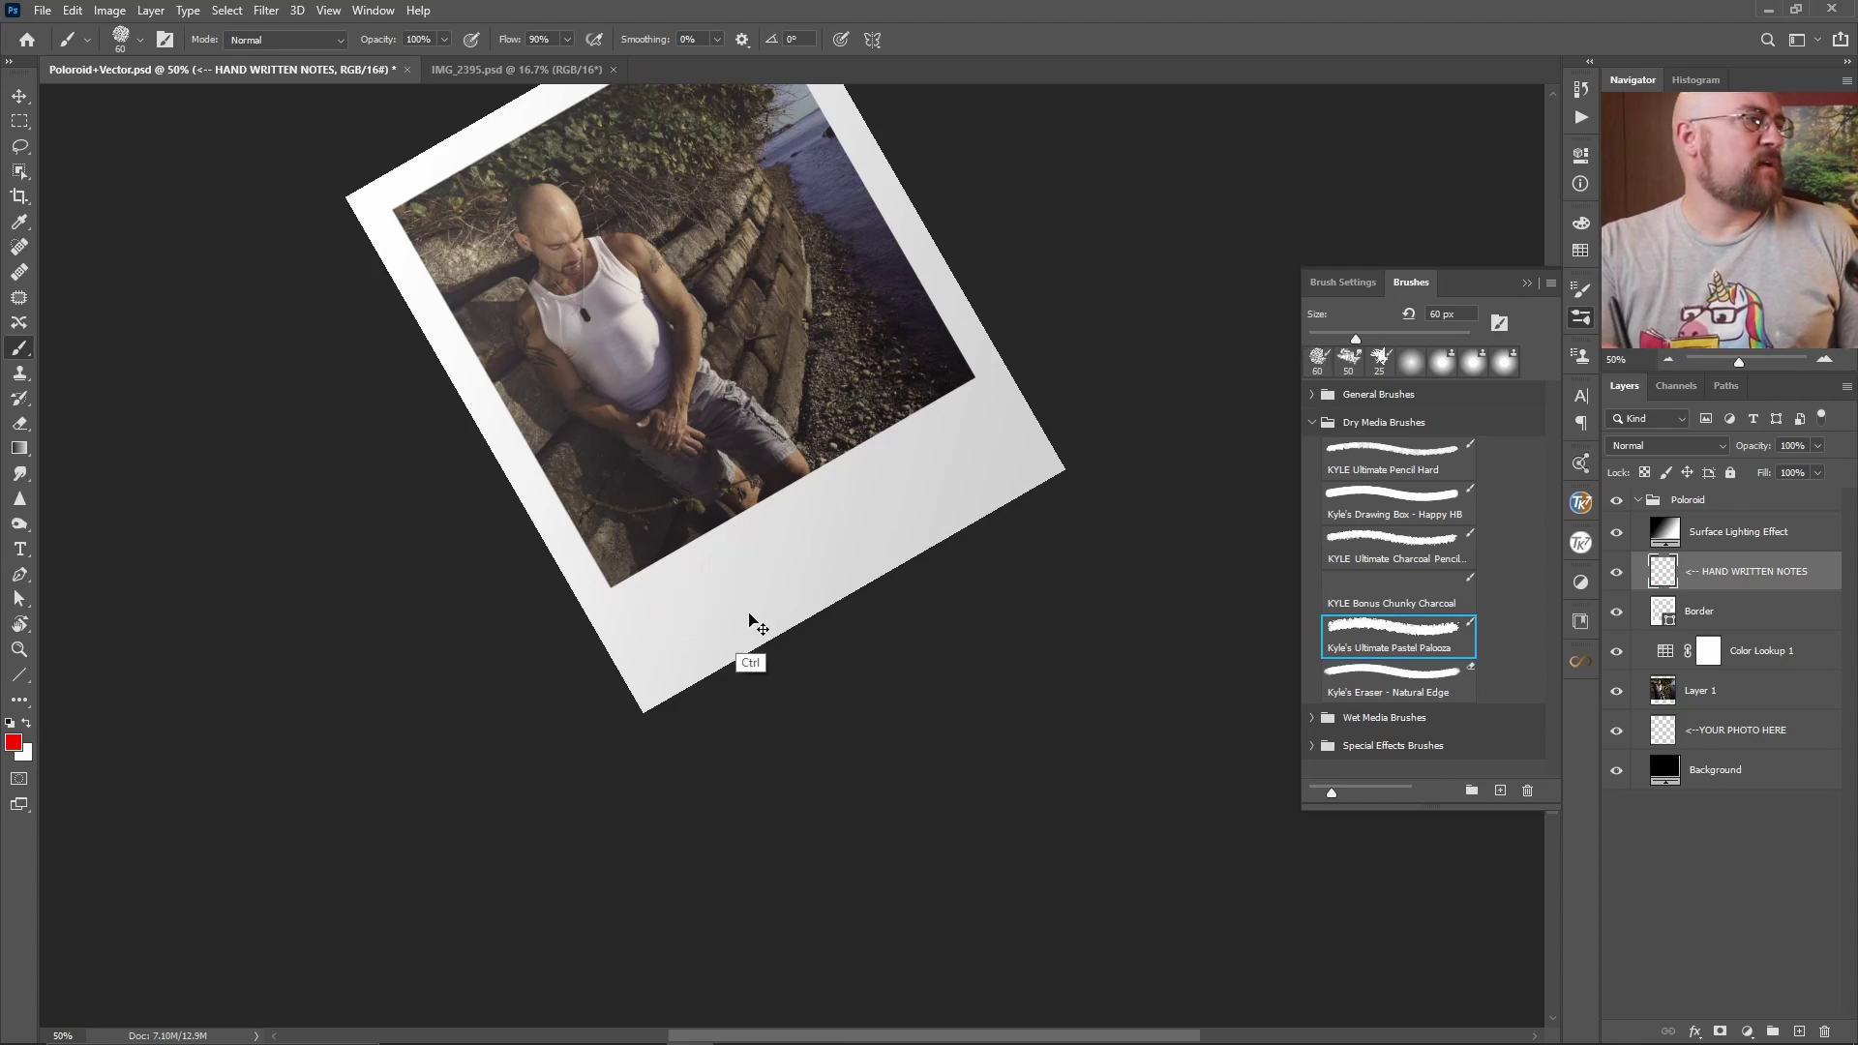
Step: Resize the pastel brush to 35 px and handwrite Summer in red on the frame's lower border
key("bracketright")
key("bracketright")
key("bracketright")
key("bracketright")
key("bracketleft")
key("bracketleft")
key("bracketleft")
key("bracketleft")
key("bracketleft")
key("bracketleft")
key("bracketleft")
key("bracketleft")
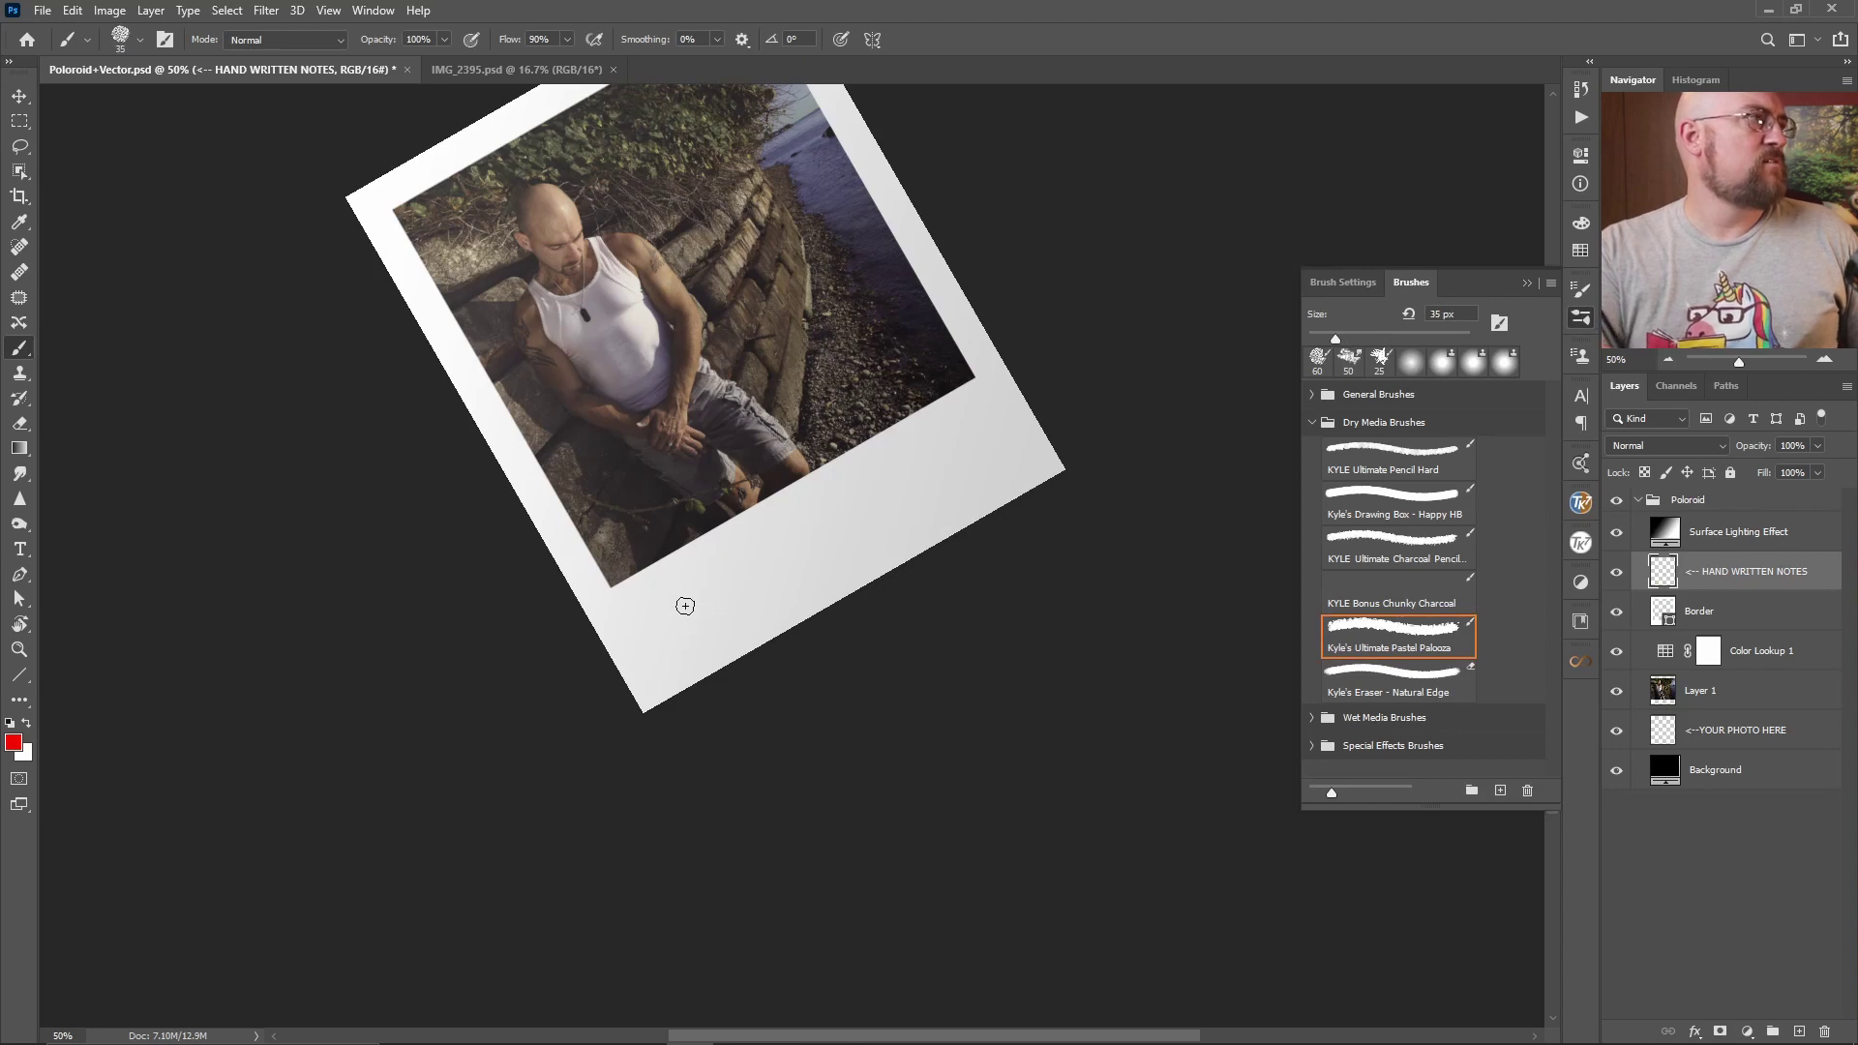
mouse_move(685, 592)
left_mouse_down()
mouse_move(671, 570)
mouse_move(674, 666)
mouse_move(813, 515)
left_mouse_up()
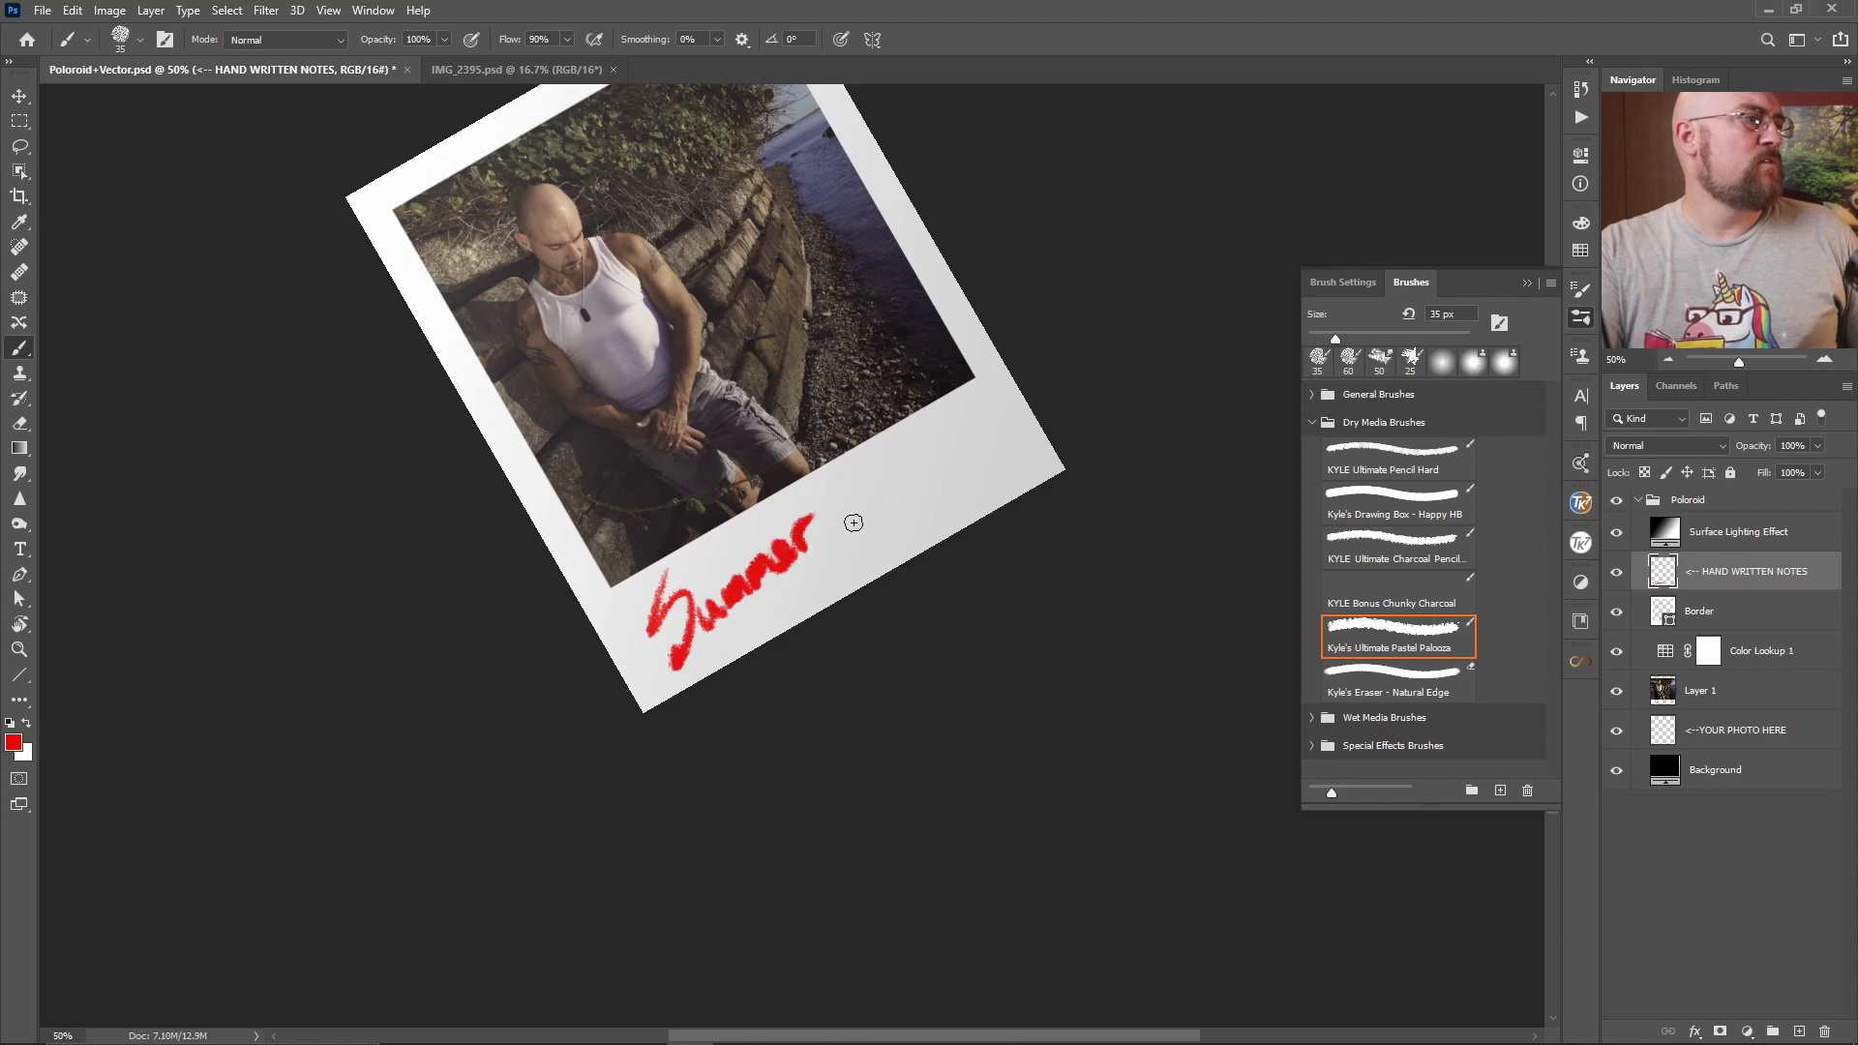
Step: Undo all the strokes of the Summer lettering
key("ctrl+z")
key("ctrl+z")
key("ctrl+z")
key("ctrl+z")
key("ctrl+z")
key("ctrl+z")
key("ctrl+z")
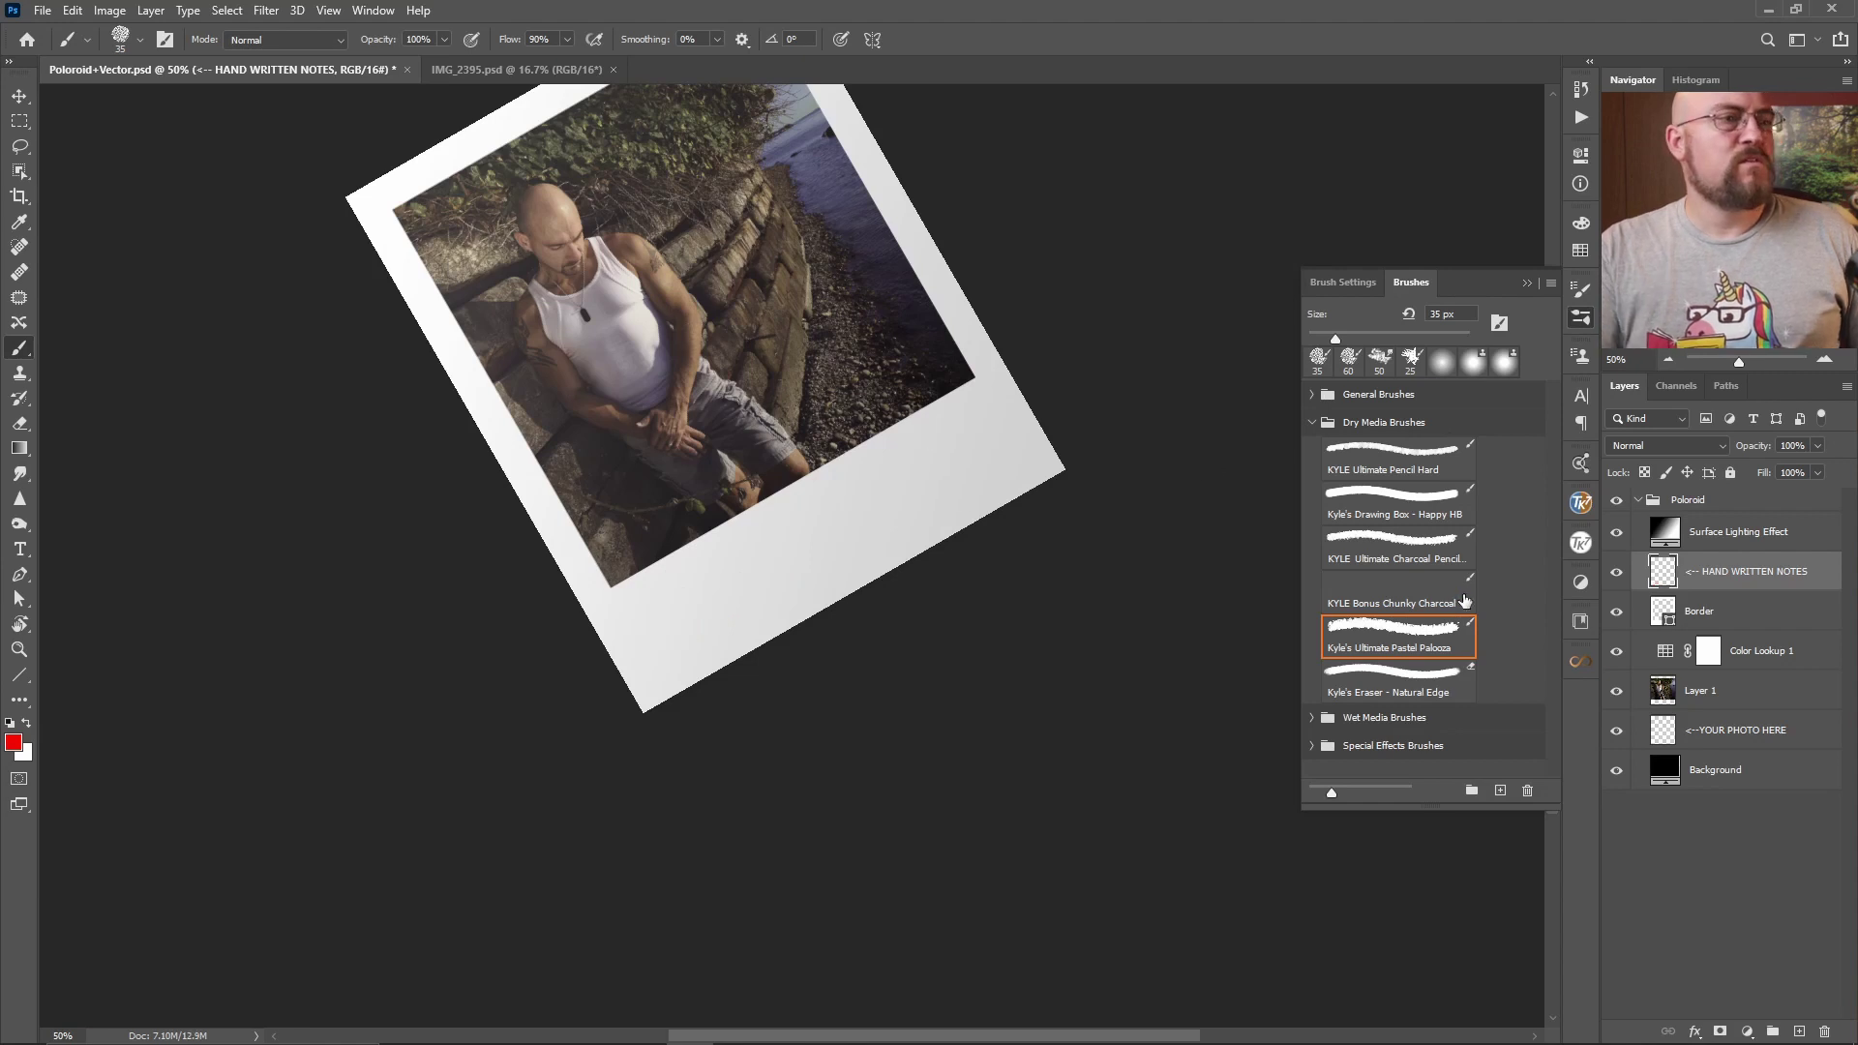
Step: Reduce the pastel brush to 20 px and handwrite Summer Days with an underline flourish on the frame's lower border
key("bracketleft")
key("bracketleft")
mouse_move(677, 577)
left_mouse_down()
mouse_move(643, 627)
mouse_move(676, 662)
left_mouse_up()
mouse_move(721, 602)
left_mouse_down()
mouse_move(813, 511)
mouse_move(850, 544)
left_mouse_up()
mouse_move(896, 482)
left_mouse_down()
mouse_move(891, 511)
mouse_move(937, 523)
left_mouse_up()
left_click_drag(954, 426, 924, 523)
left_click_drag(966, 430, 934, 470)
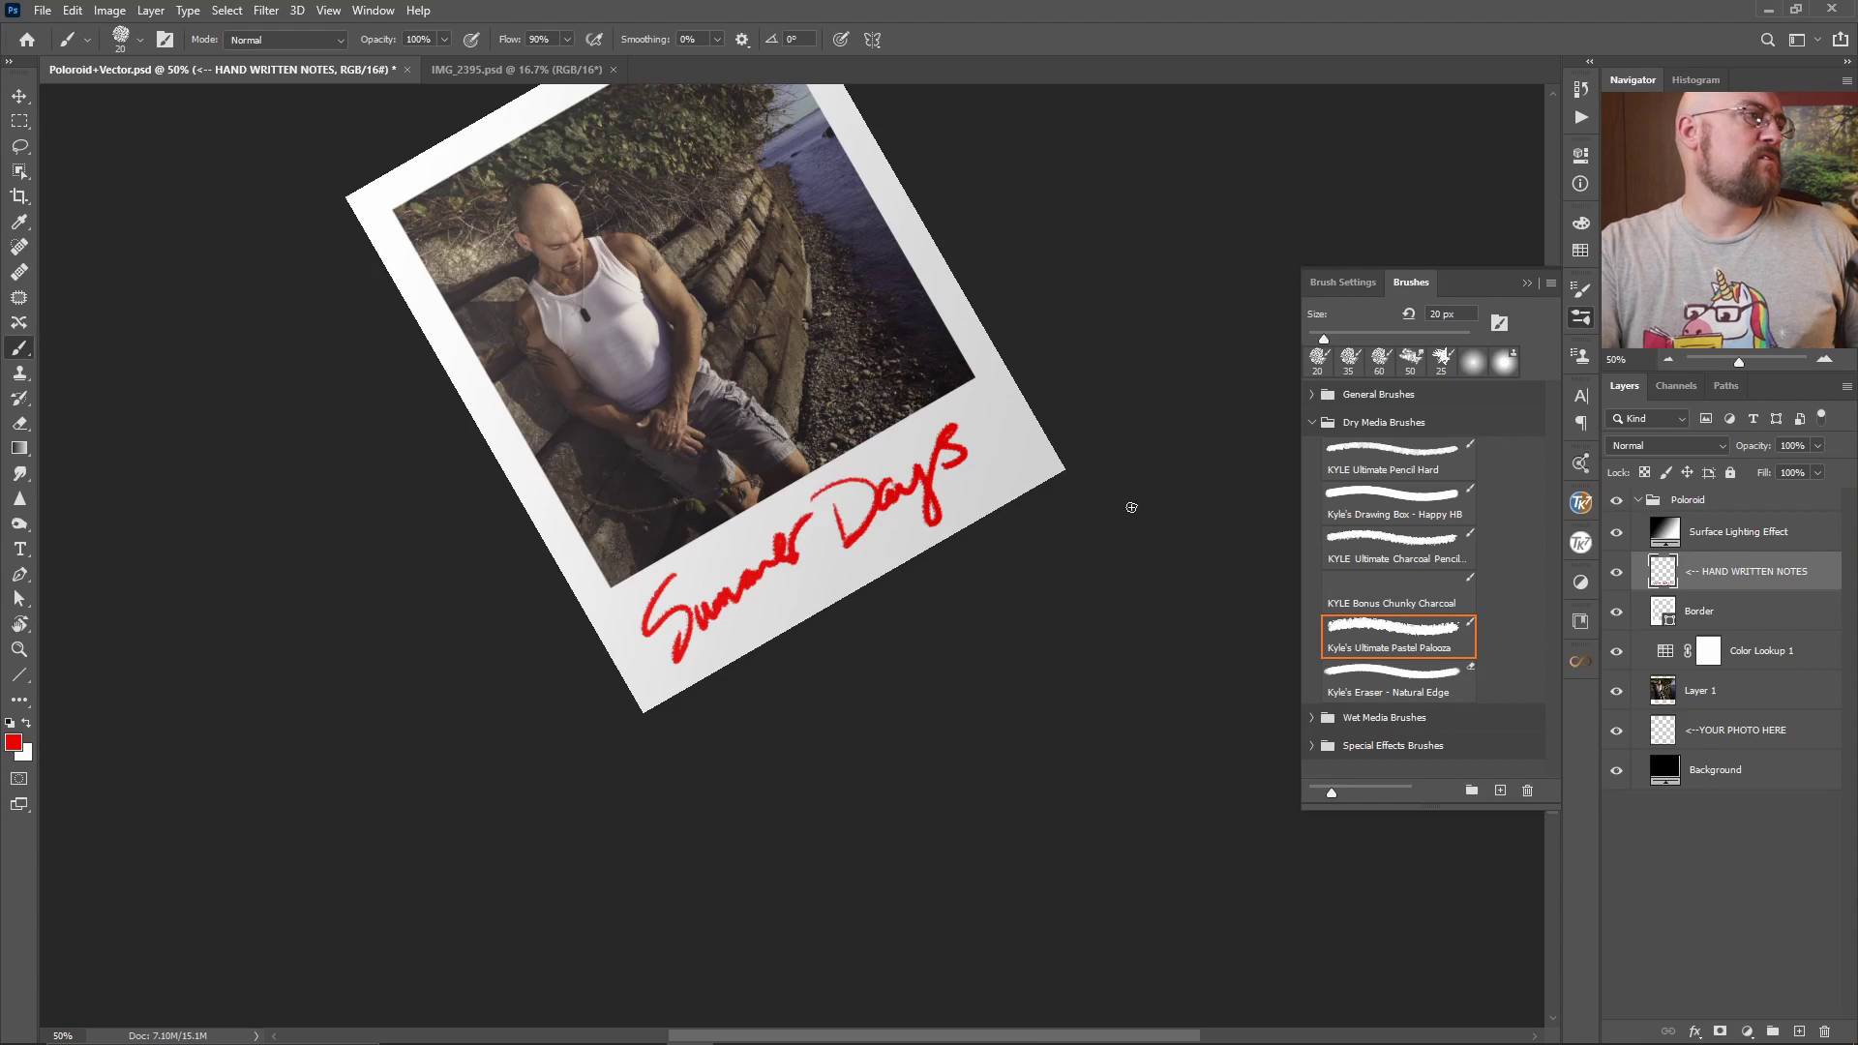
mouse_move(757, 623)
left_mouse_down()
mouse_move(810, 561)
mouse_move(832, 604)
left_mouse_up()
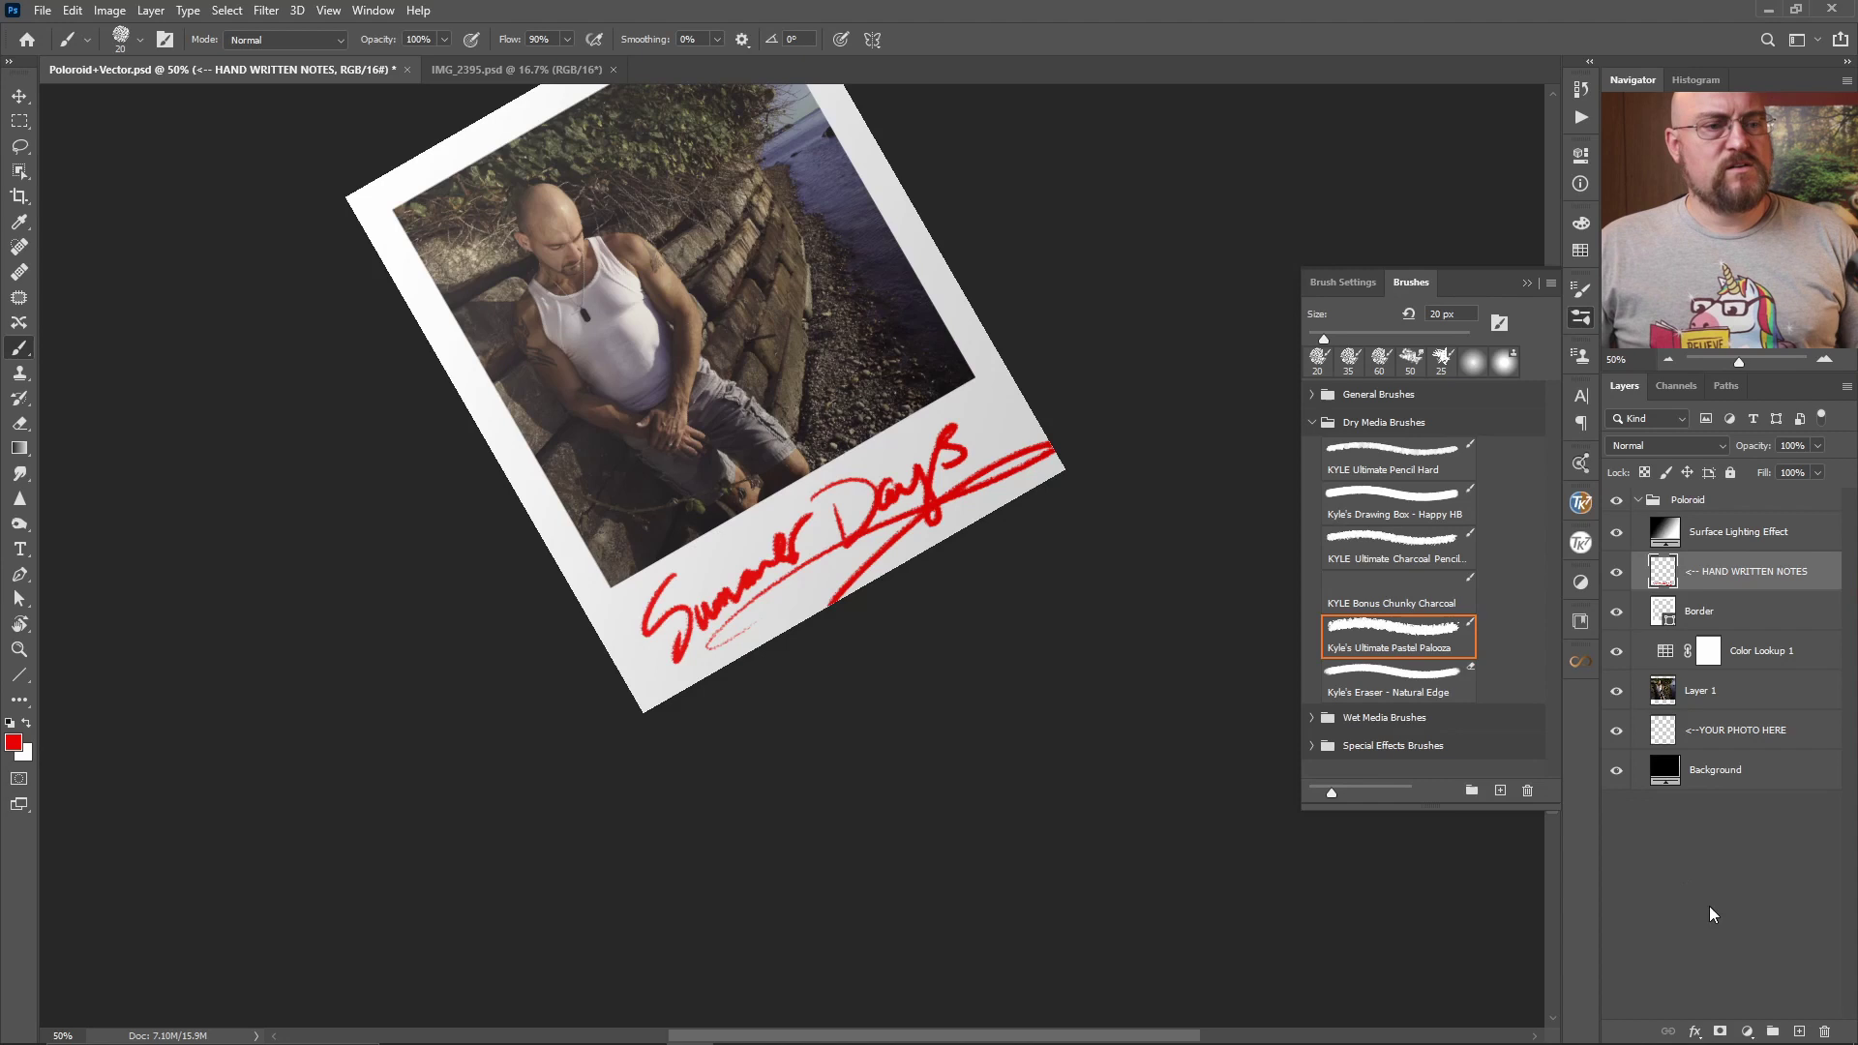
Step: Add a new layer above HAND WRITTEN NOTES for a second note and hide the HAND WRITTEN NOTES layer
left_click(1798, 1028)
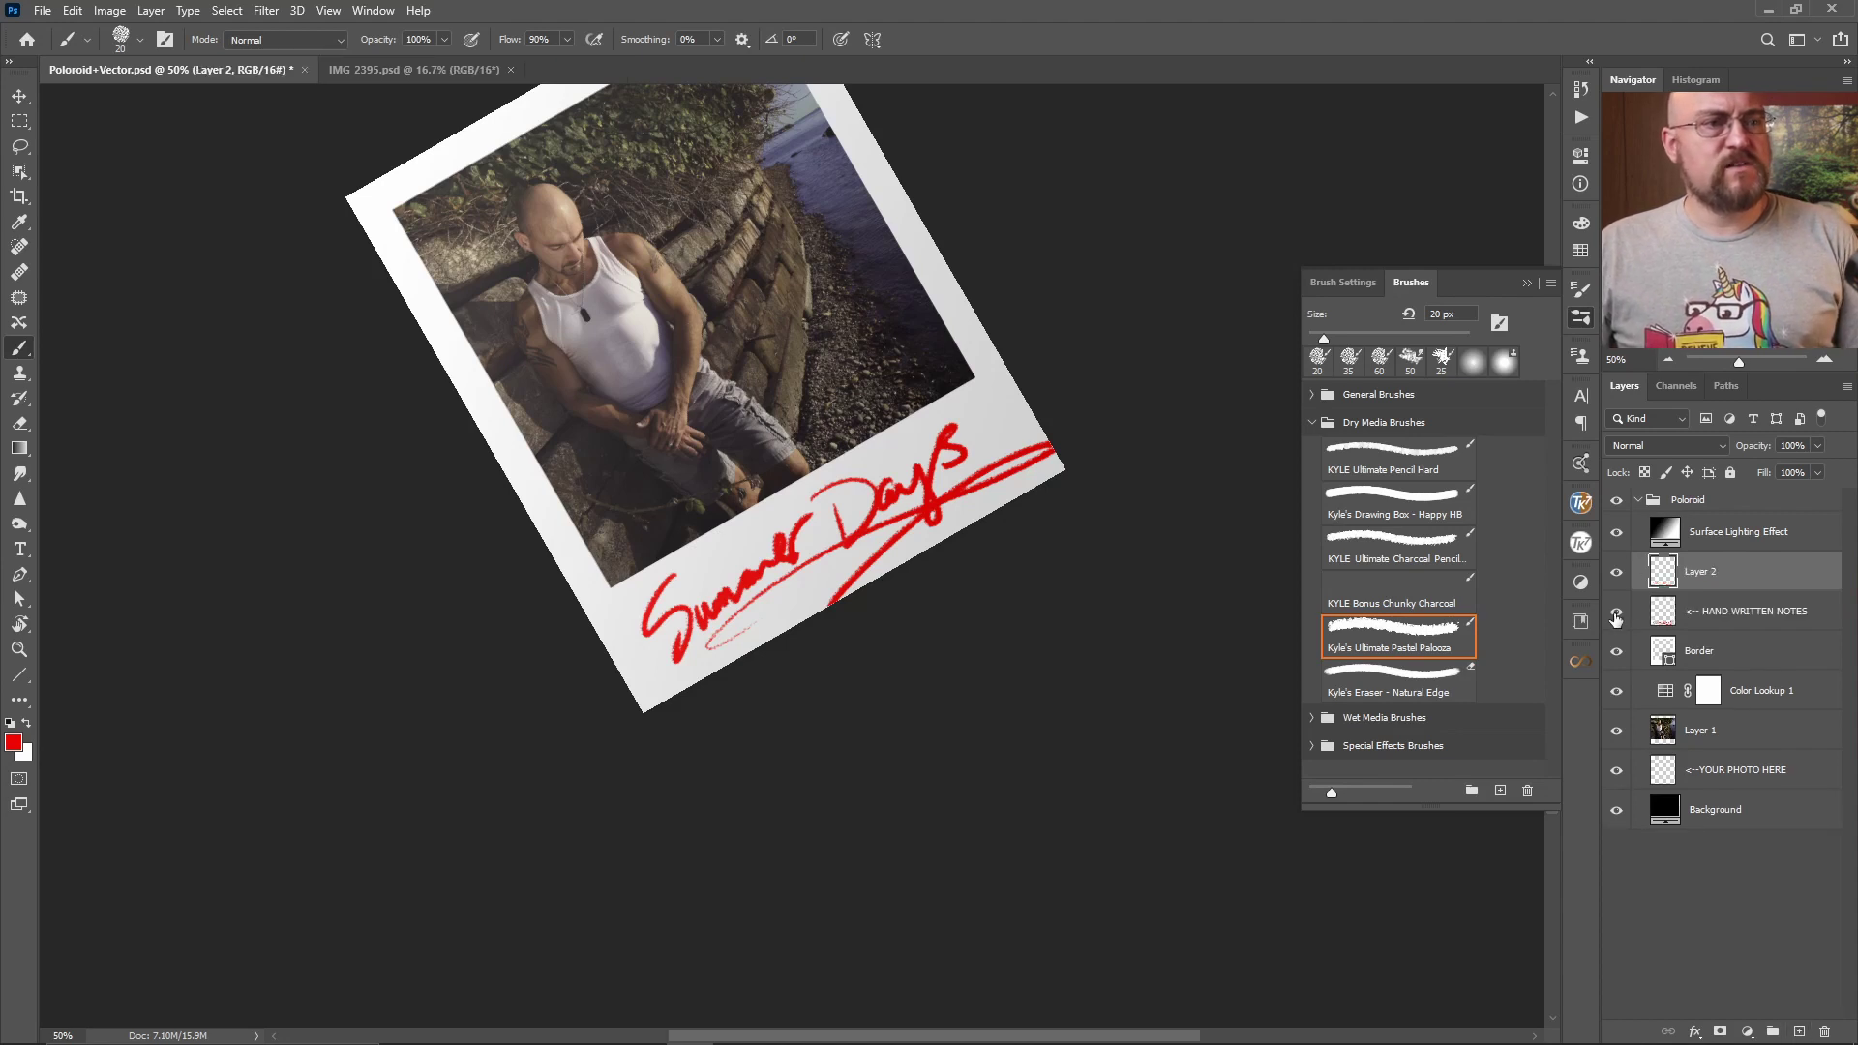
left_click(1616, 611)
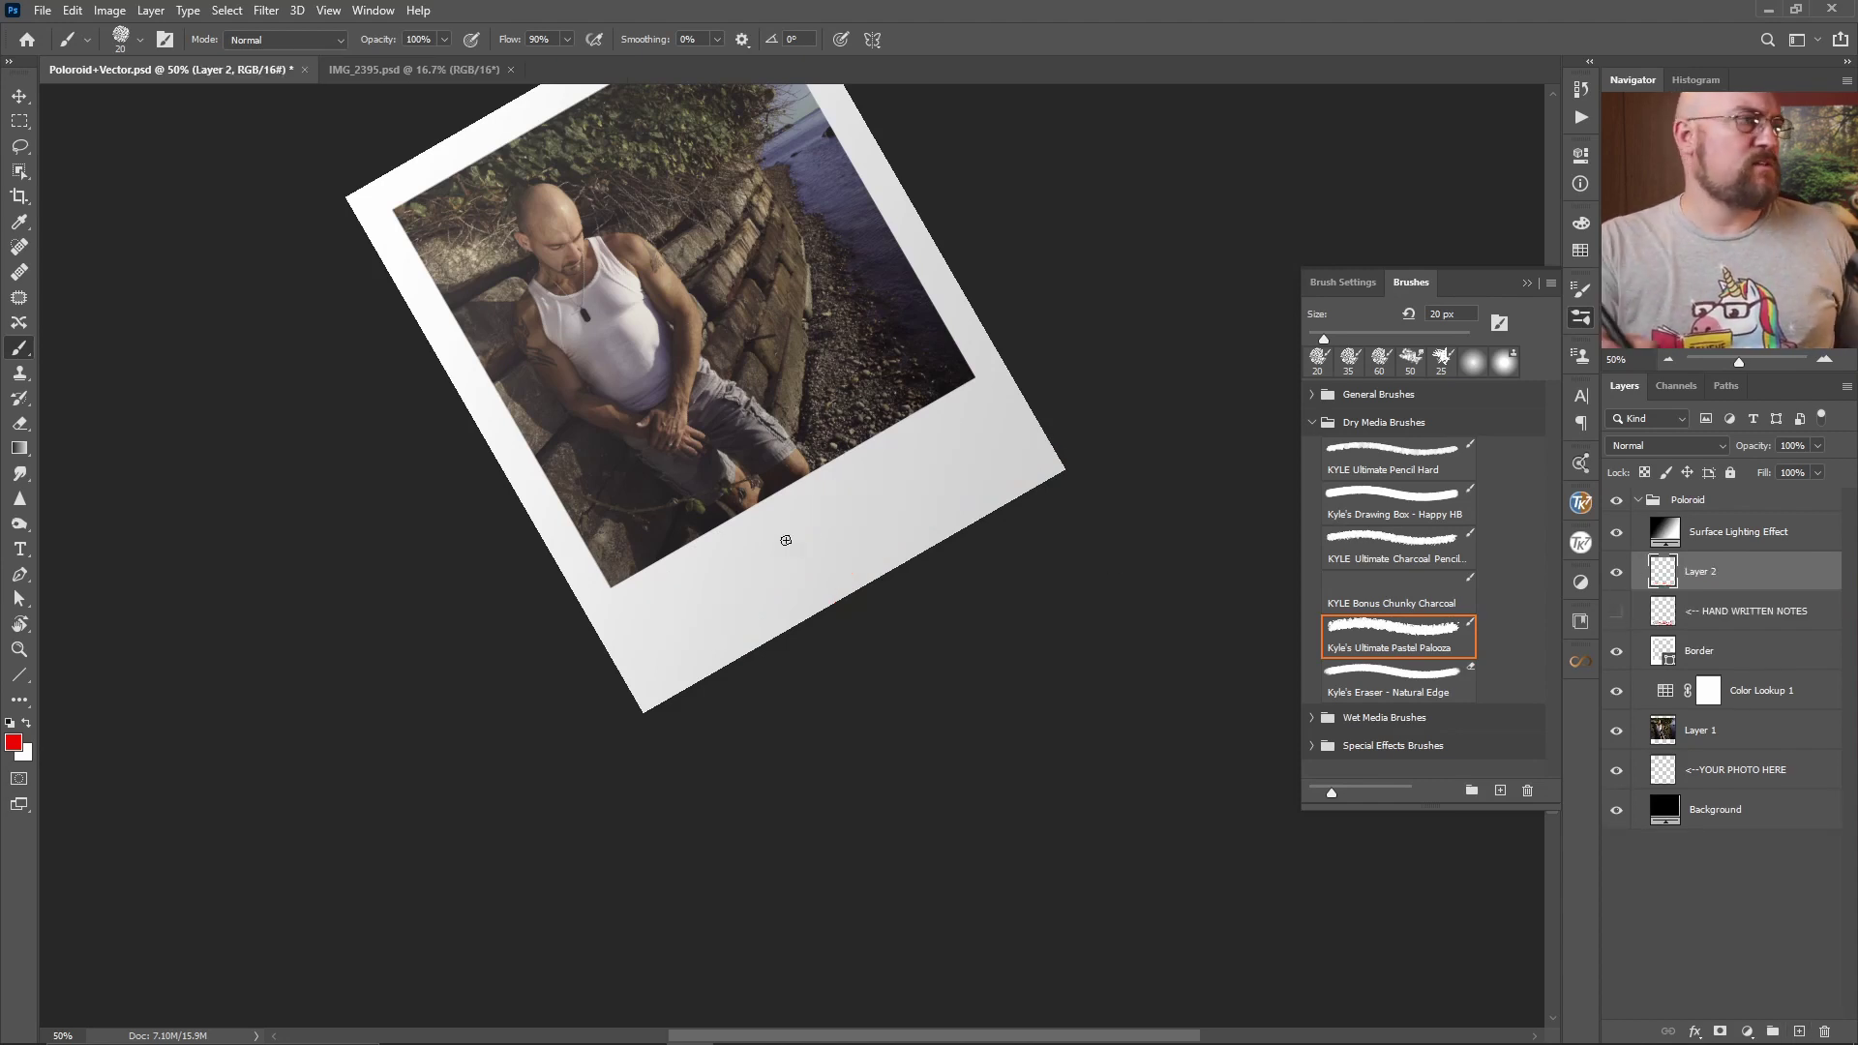
right_click(801, 404)
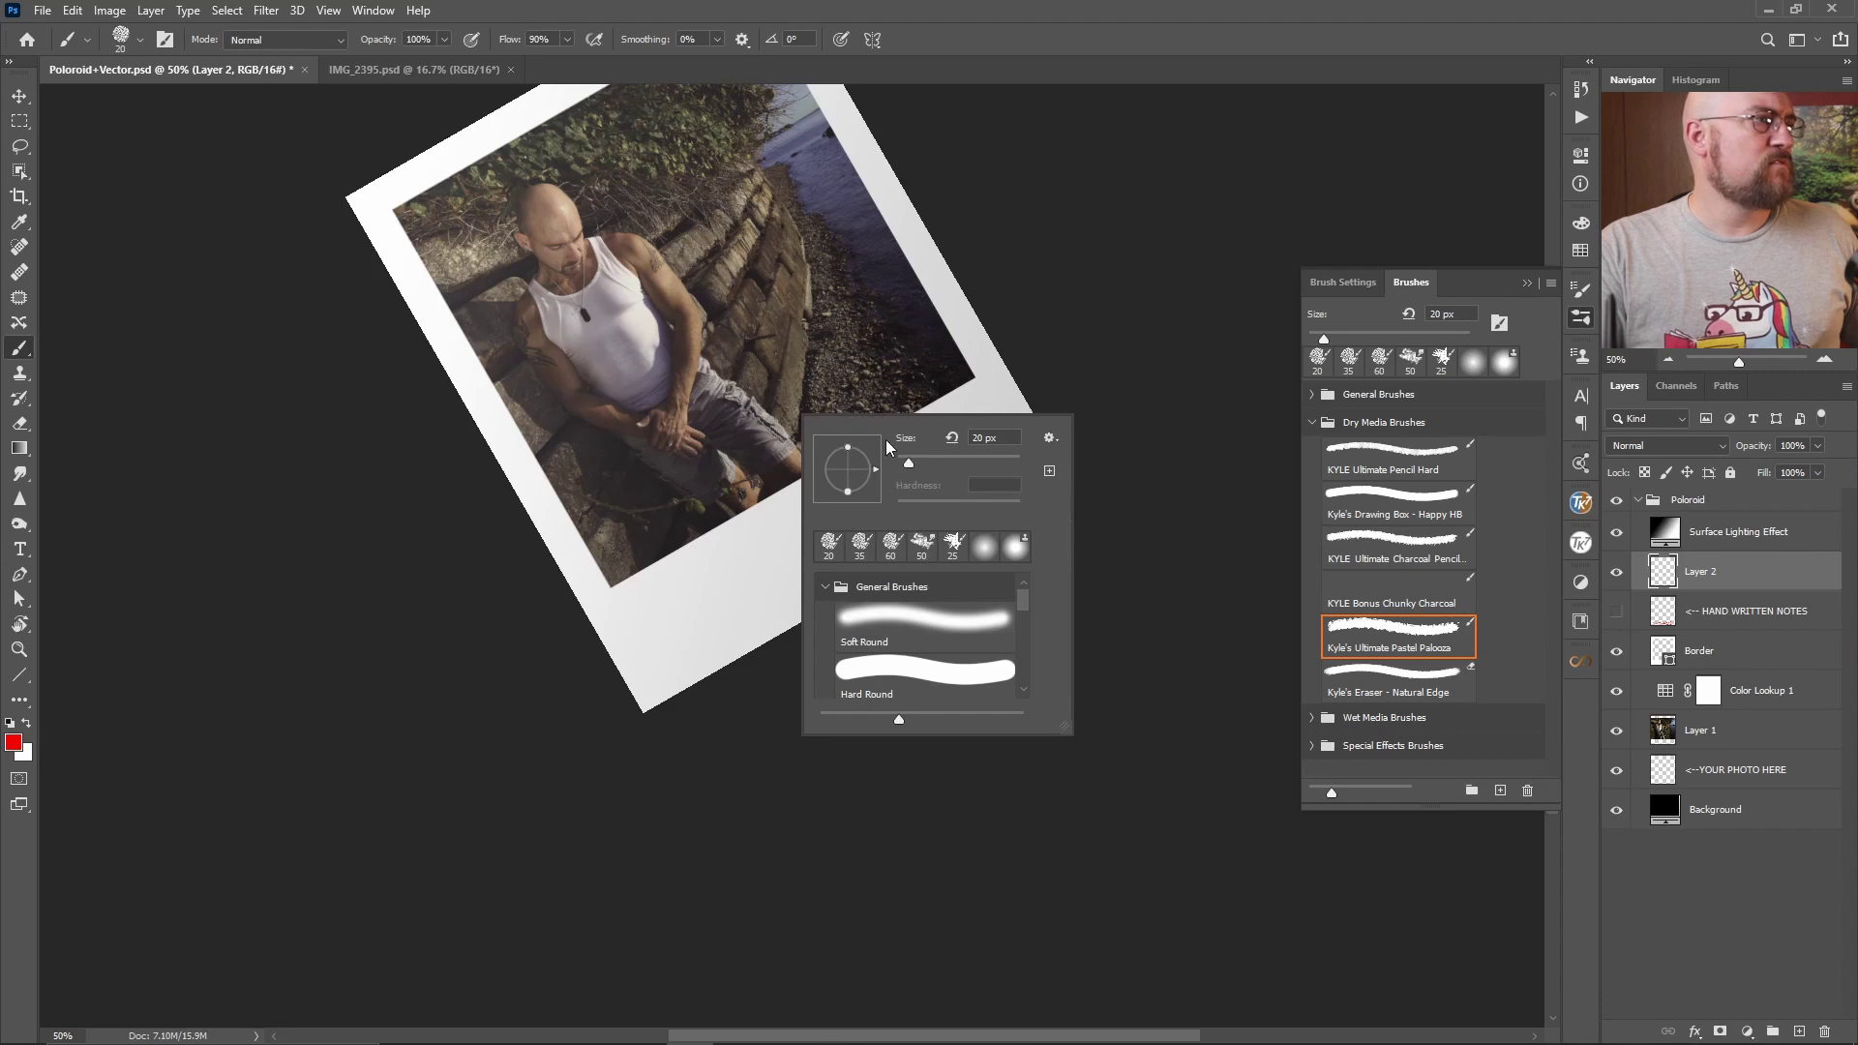
left_click(983, 51)
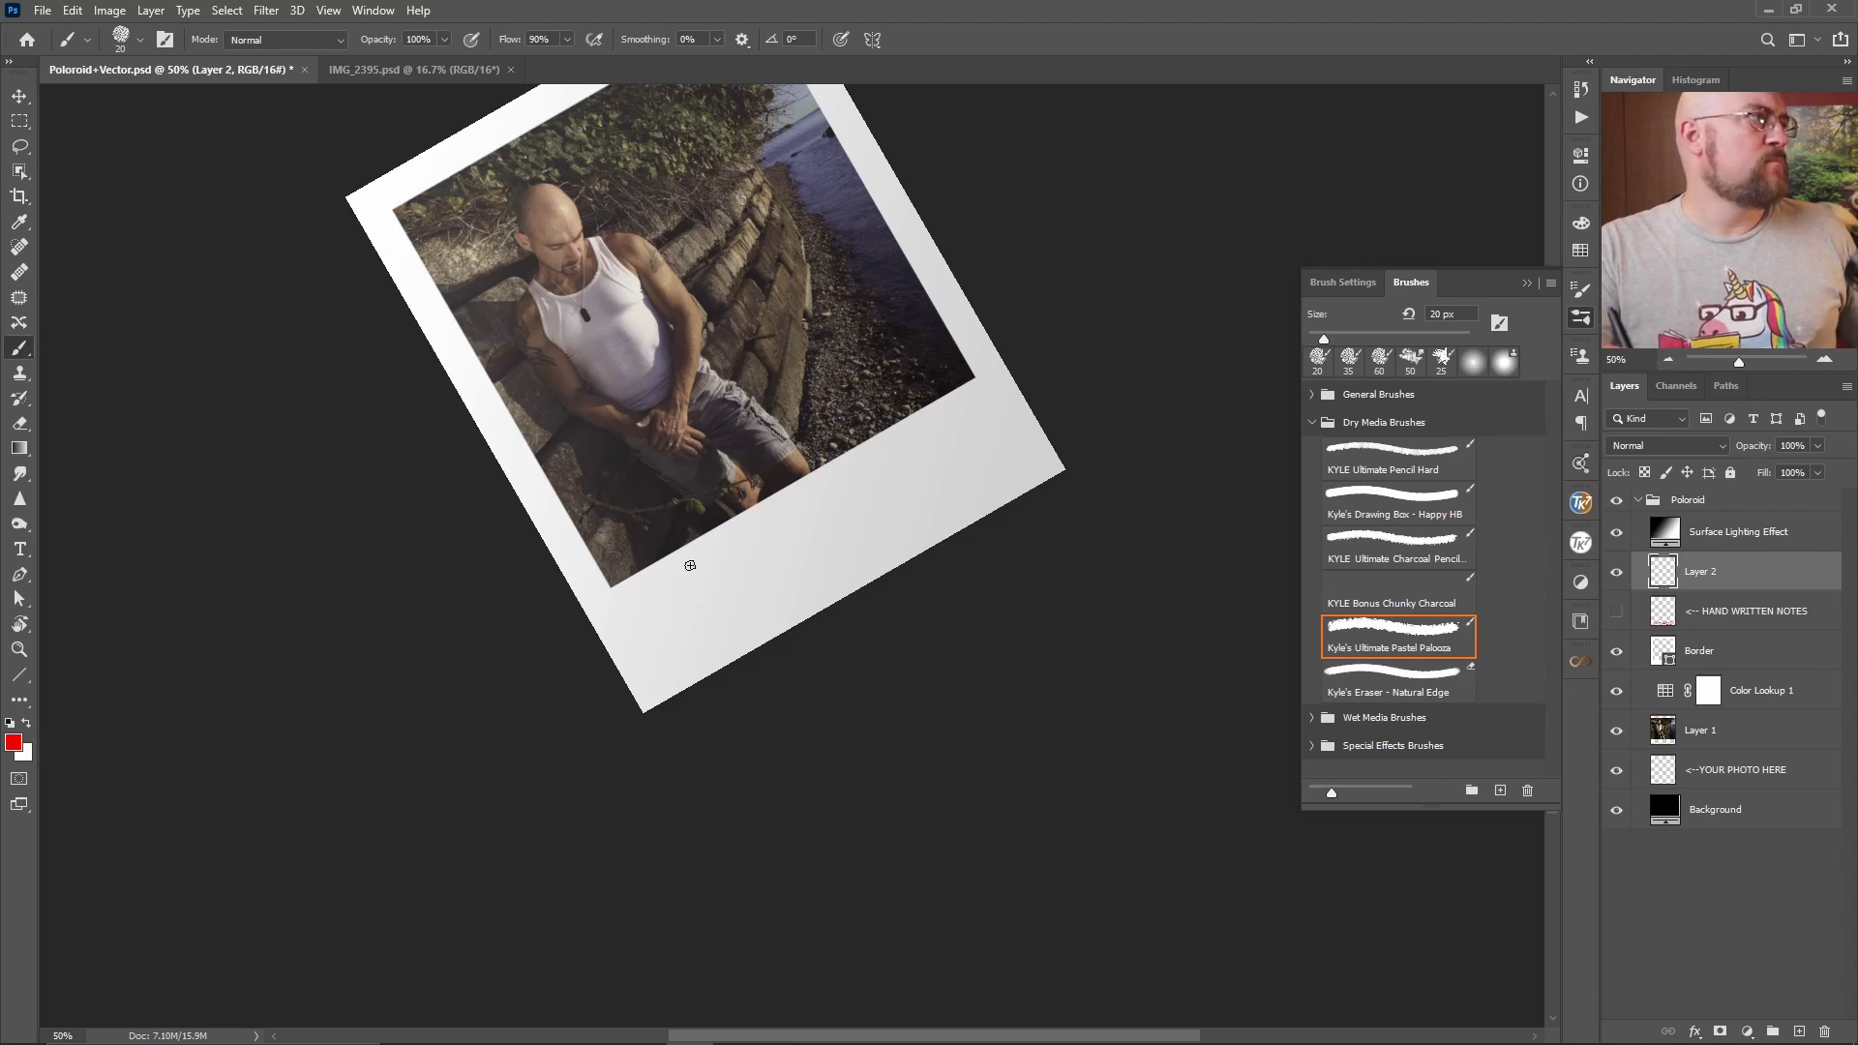
Step: Handwrite For You Love with two underlines in red on the frame's lower border, on Layer 2
mouse_move(662, 600)
left_mouse_down()
mouse_move(675, 652)
mouse_move(680, 571)
mouse_move(683, 639)
mouse_move(715, 578)
mouse_move(780, 534)
mouse_move(789, 566)
mouse_move(921, 480)
left_mouse_up()
left_click_drag(717, 660, 949, 496)
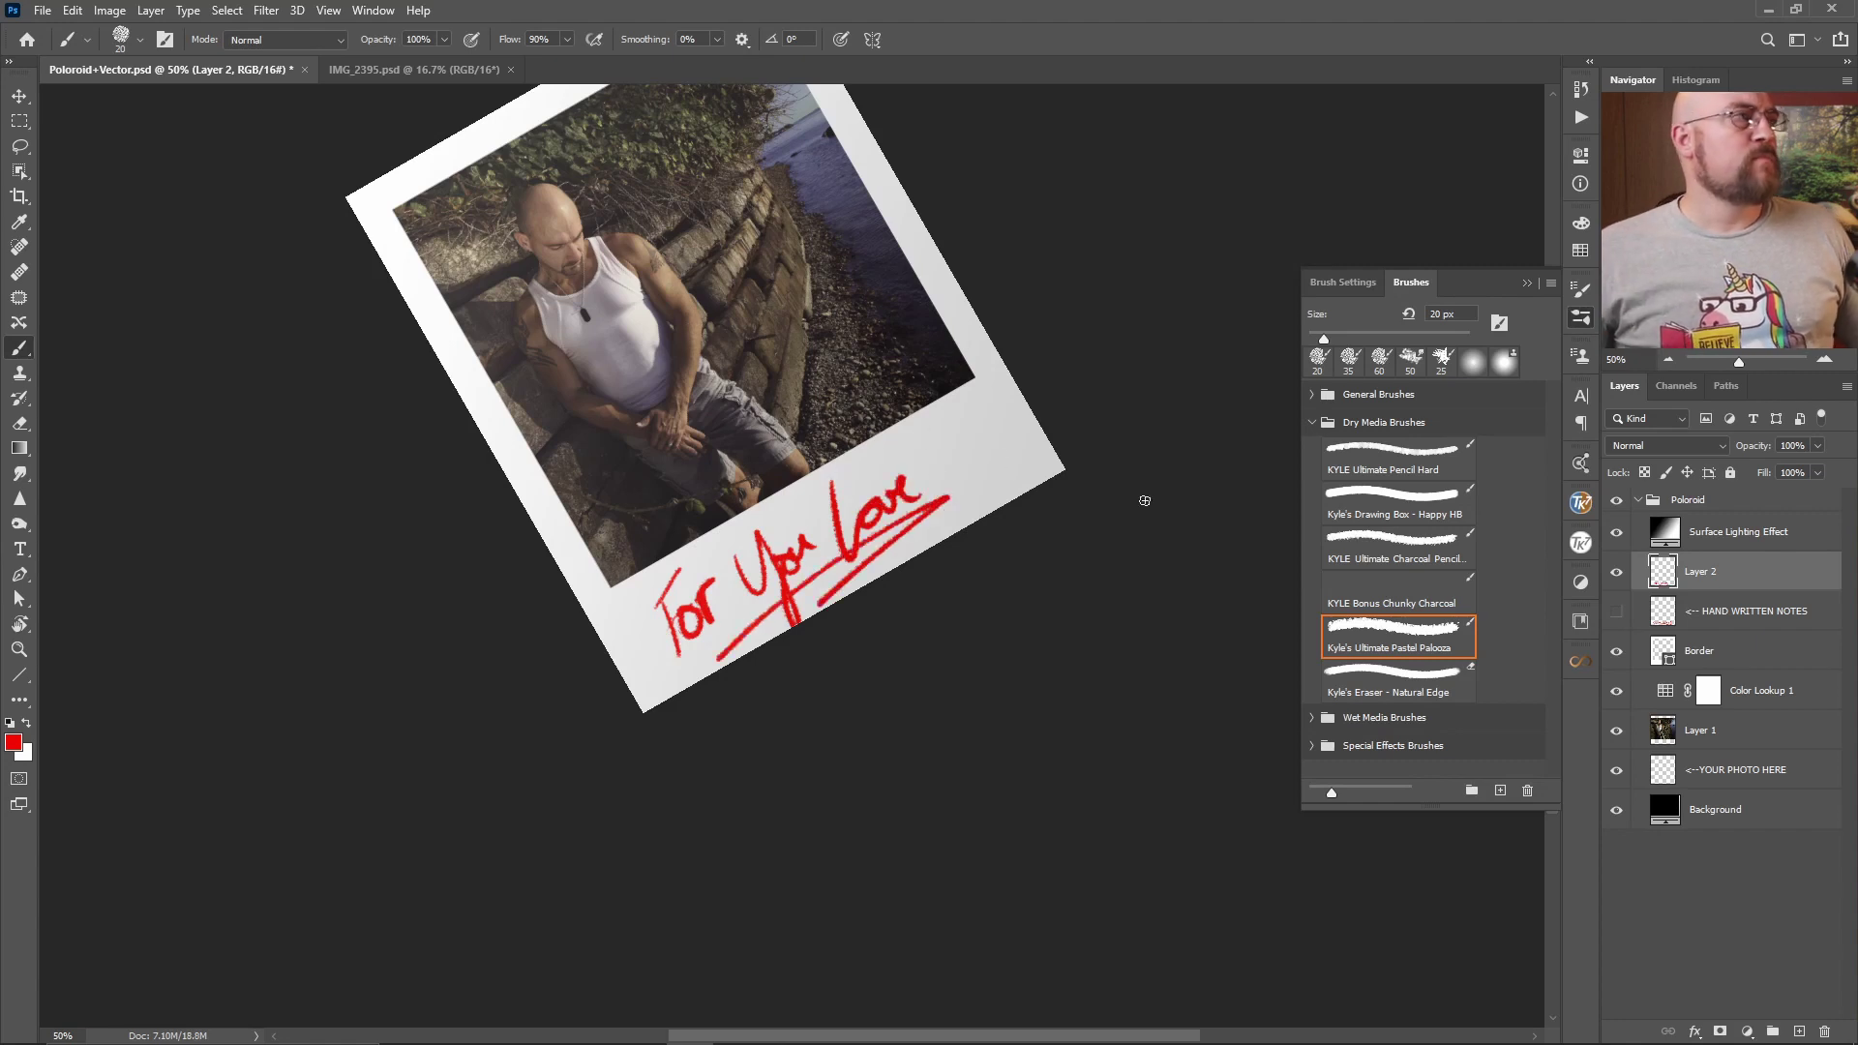
left_click_drag(852, 298, 863, 514)
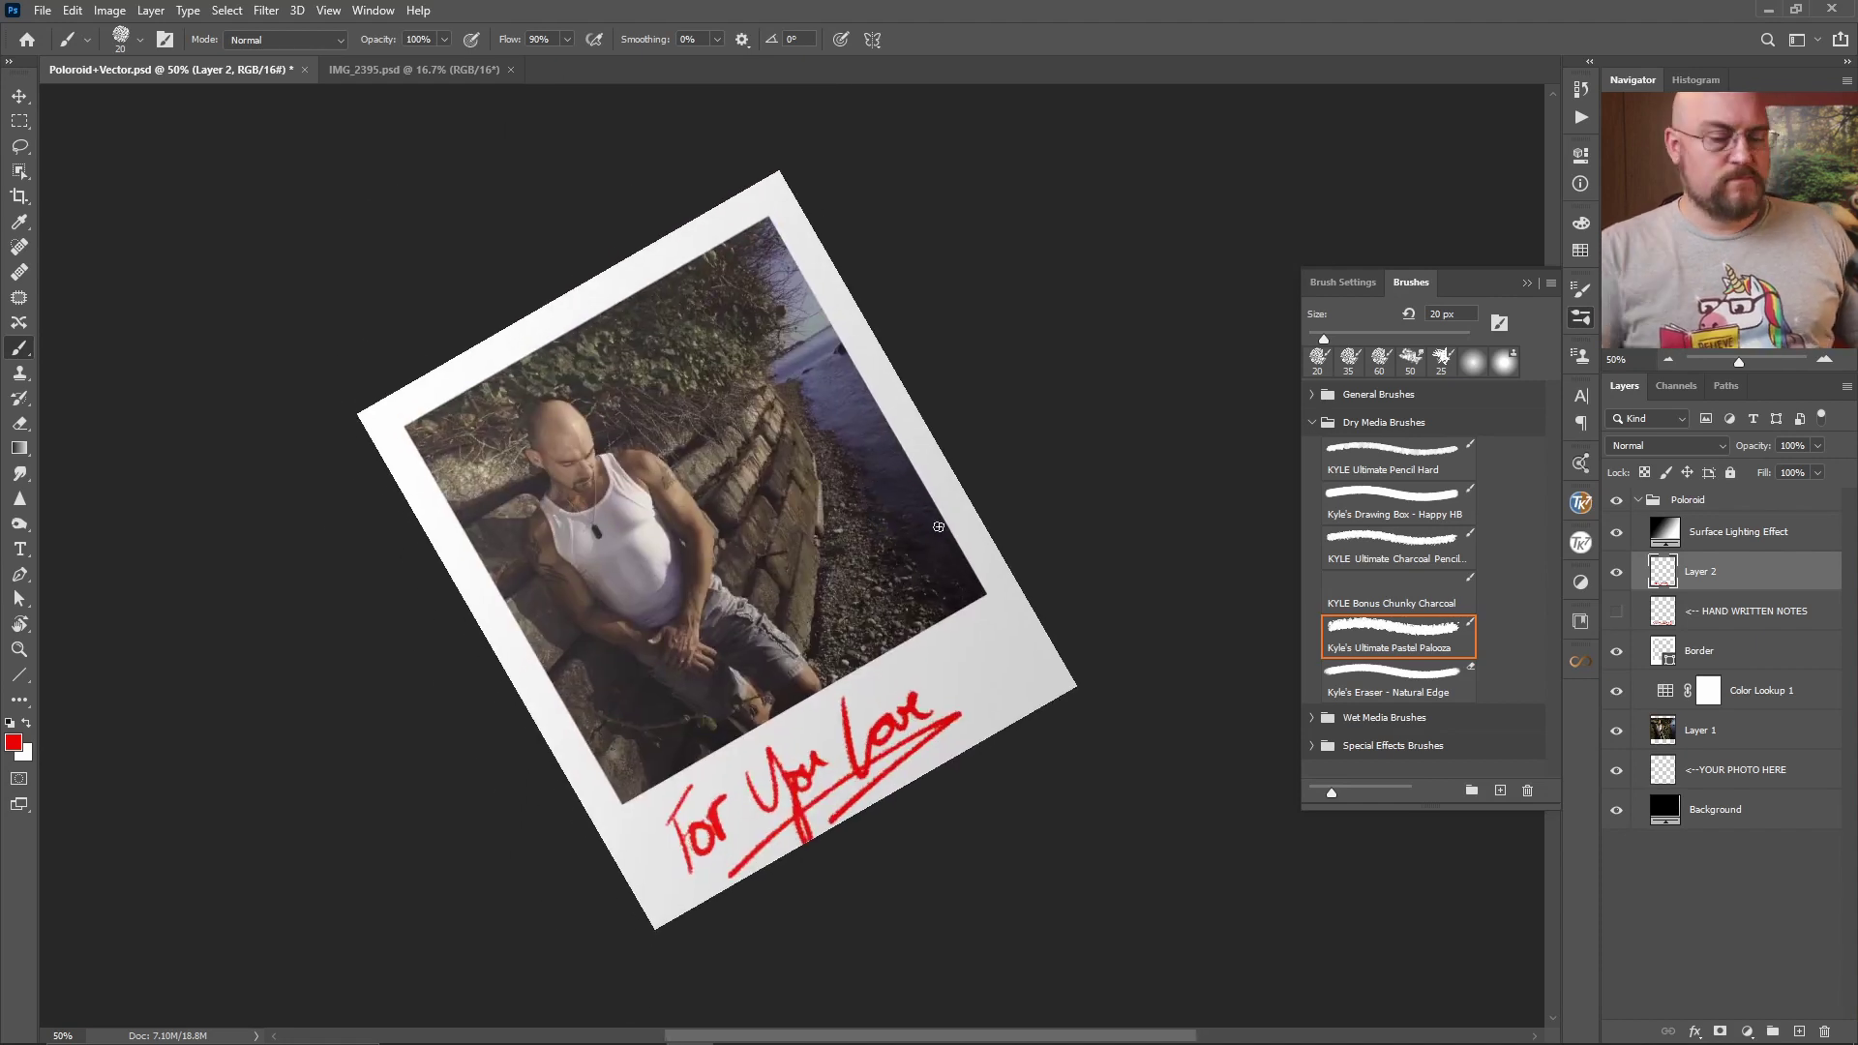
key("Escape")
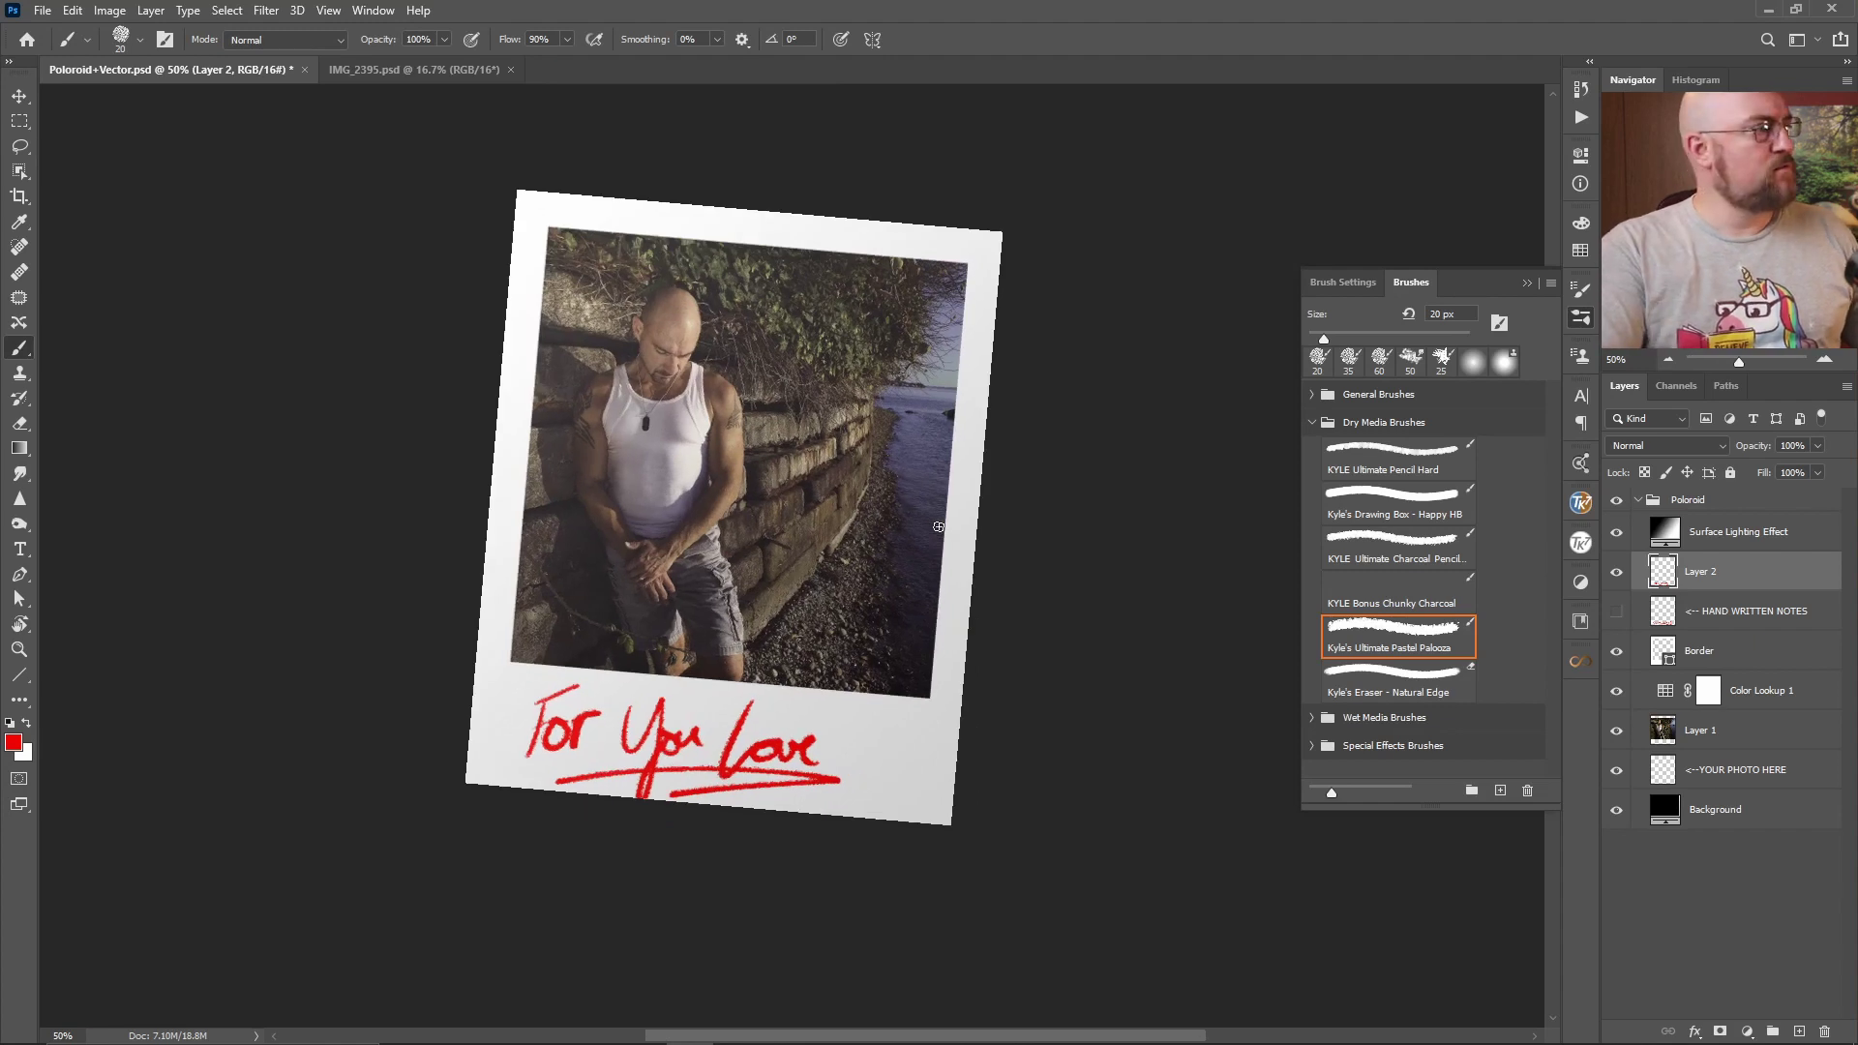
key("Escape")
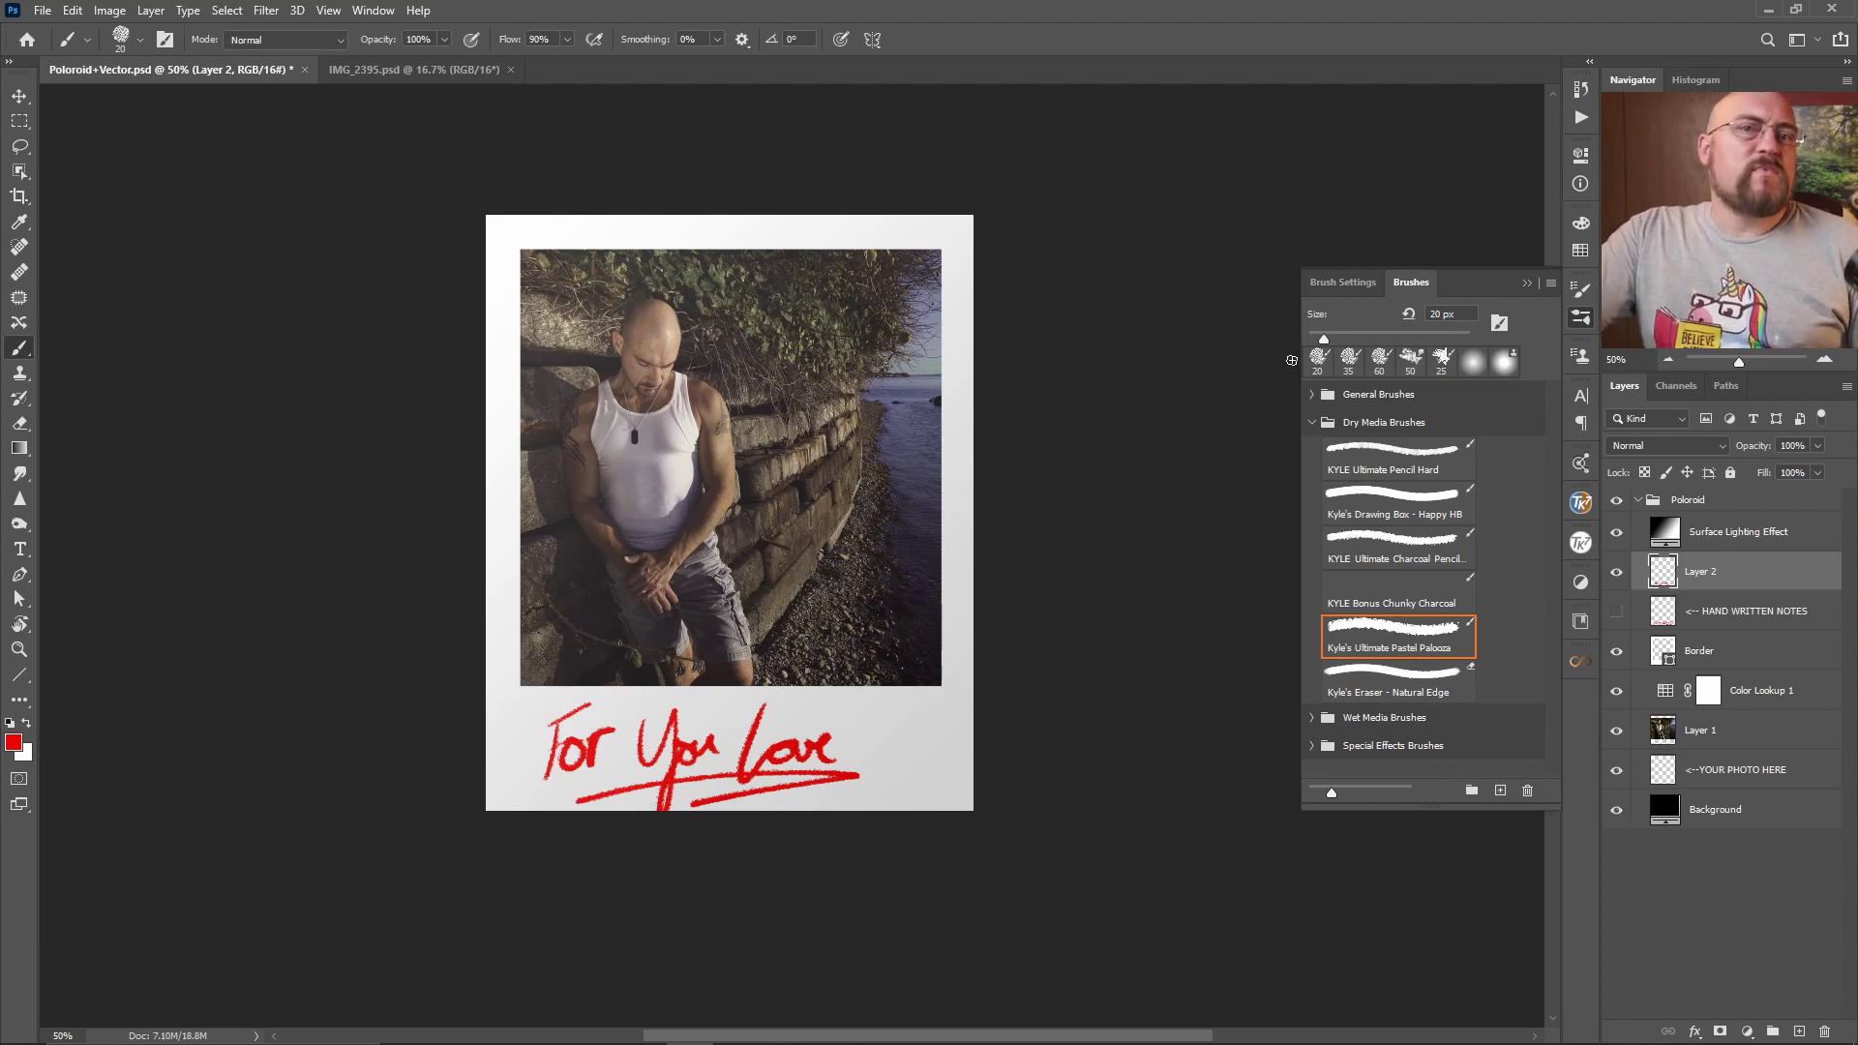
Step: Hide the Layer 2 note and the Layer 1 photo, leaving Layer 1 selected
left_click(1620, 579)
left_click(1732, 731)
left_click(1616, 732)
Step: Switch to Lightroom Classic and open the IMG_9010-Edit photo for editing in Adobe Photoshop 2020
key("alt+Tab")
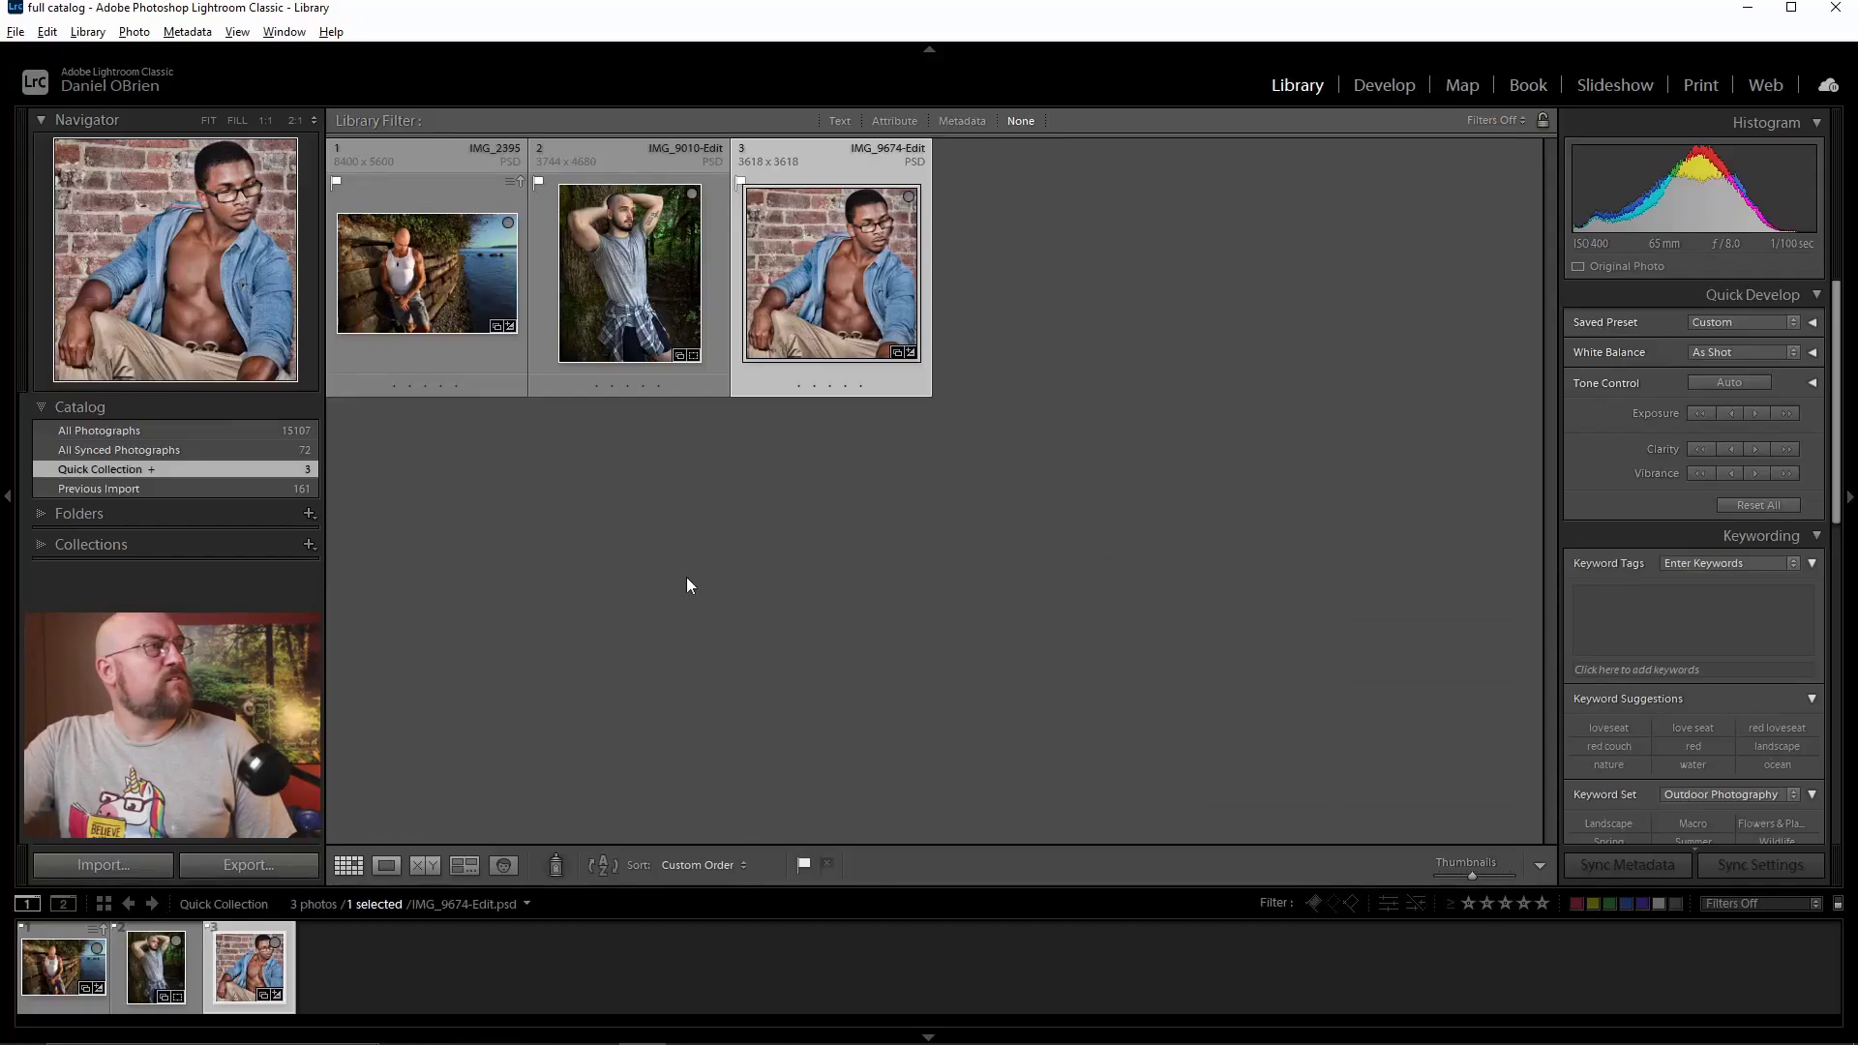
right_click(655, 311)
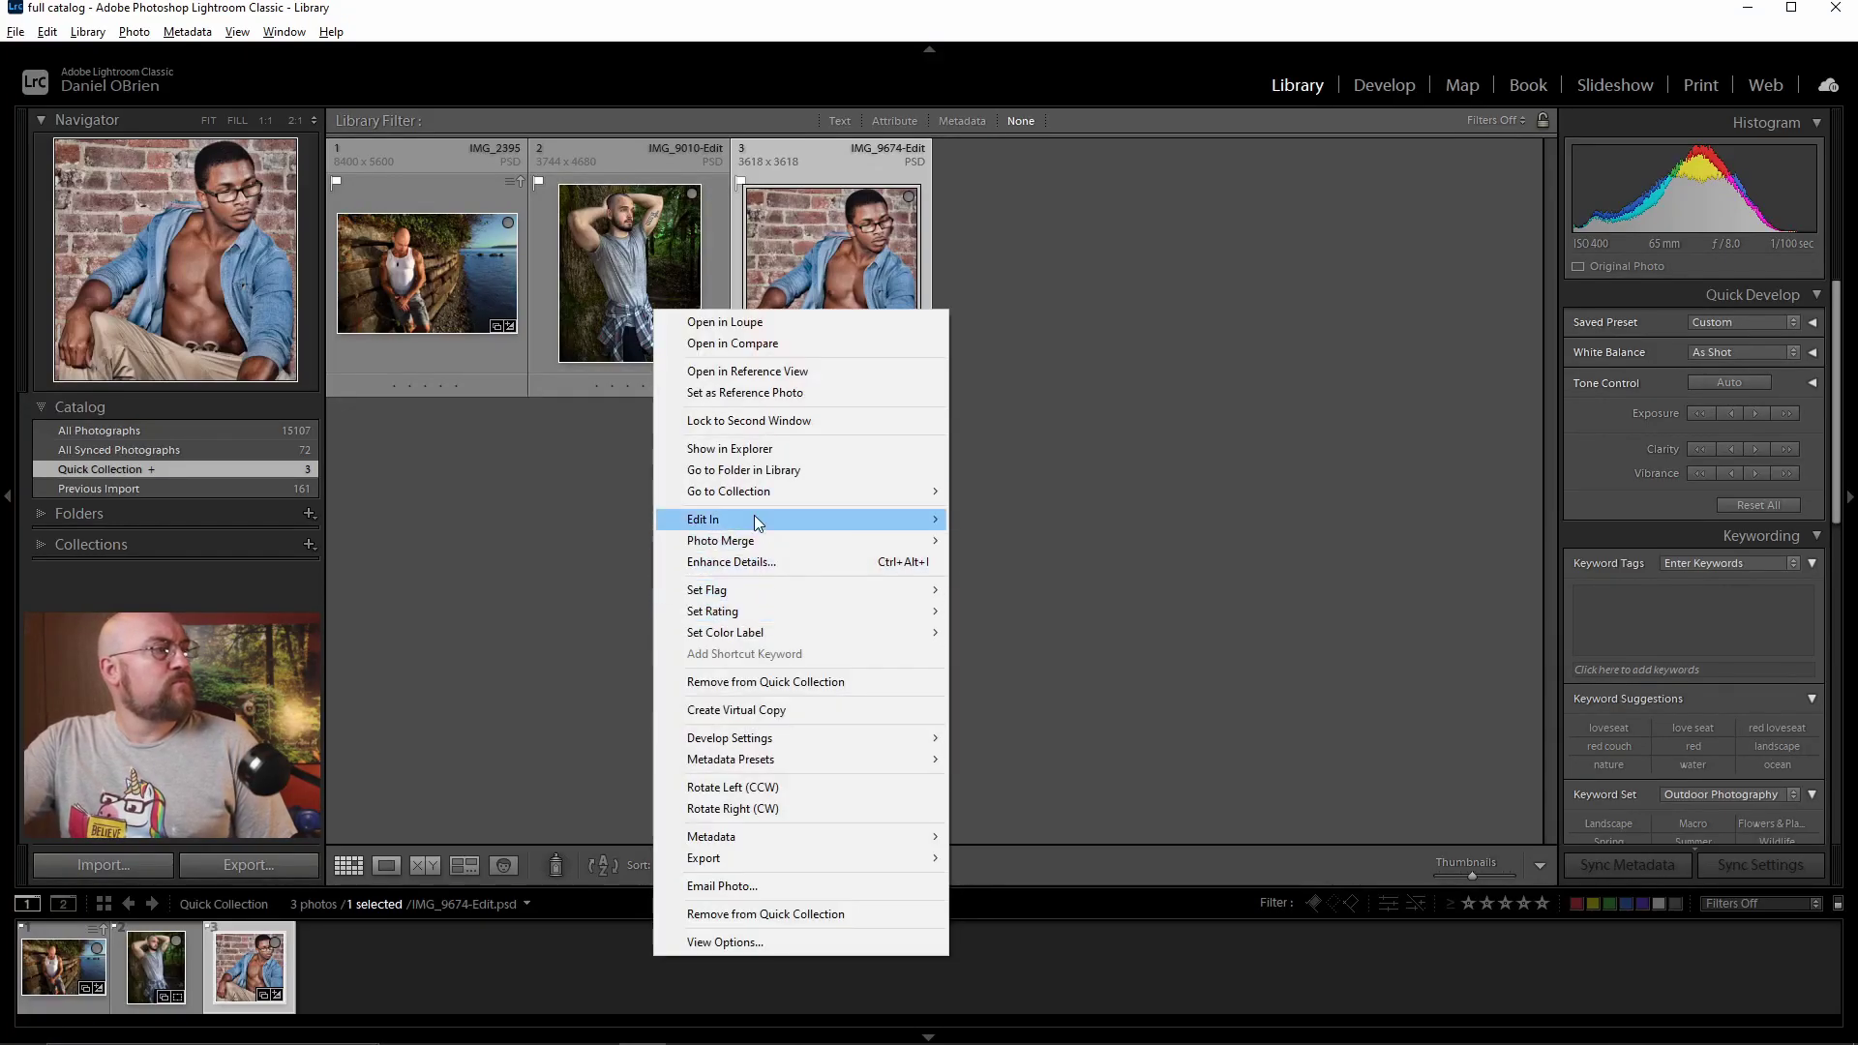
mouse_move(775, 520)
left_click(1124, 520)
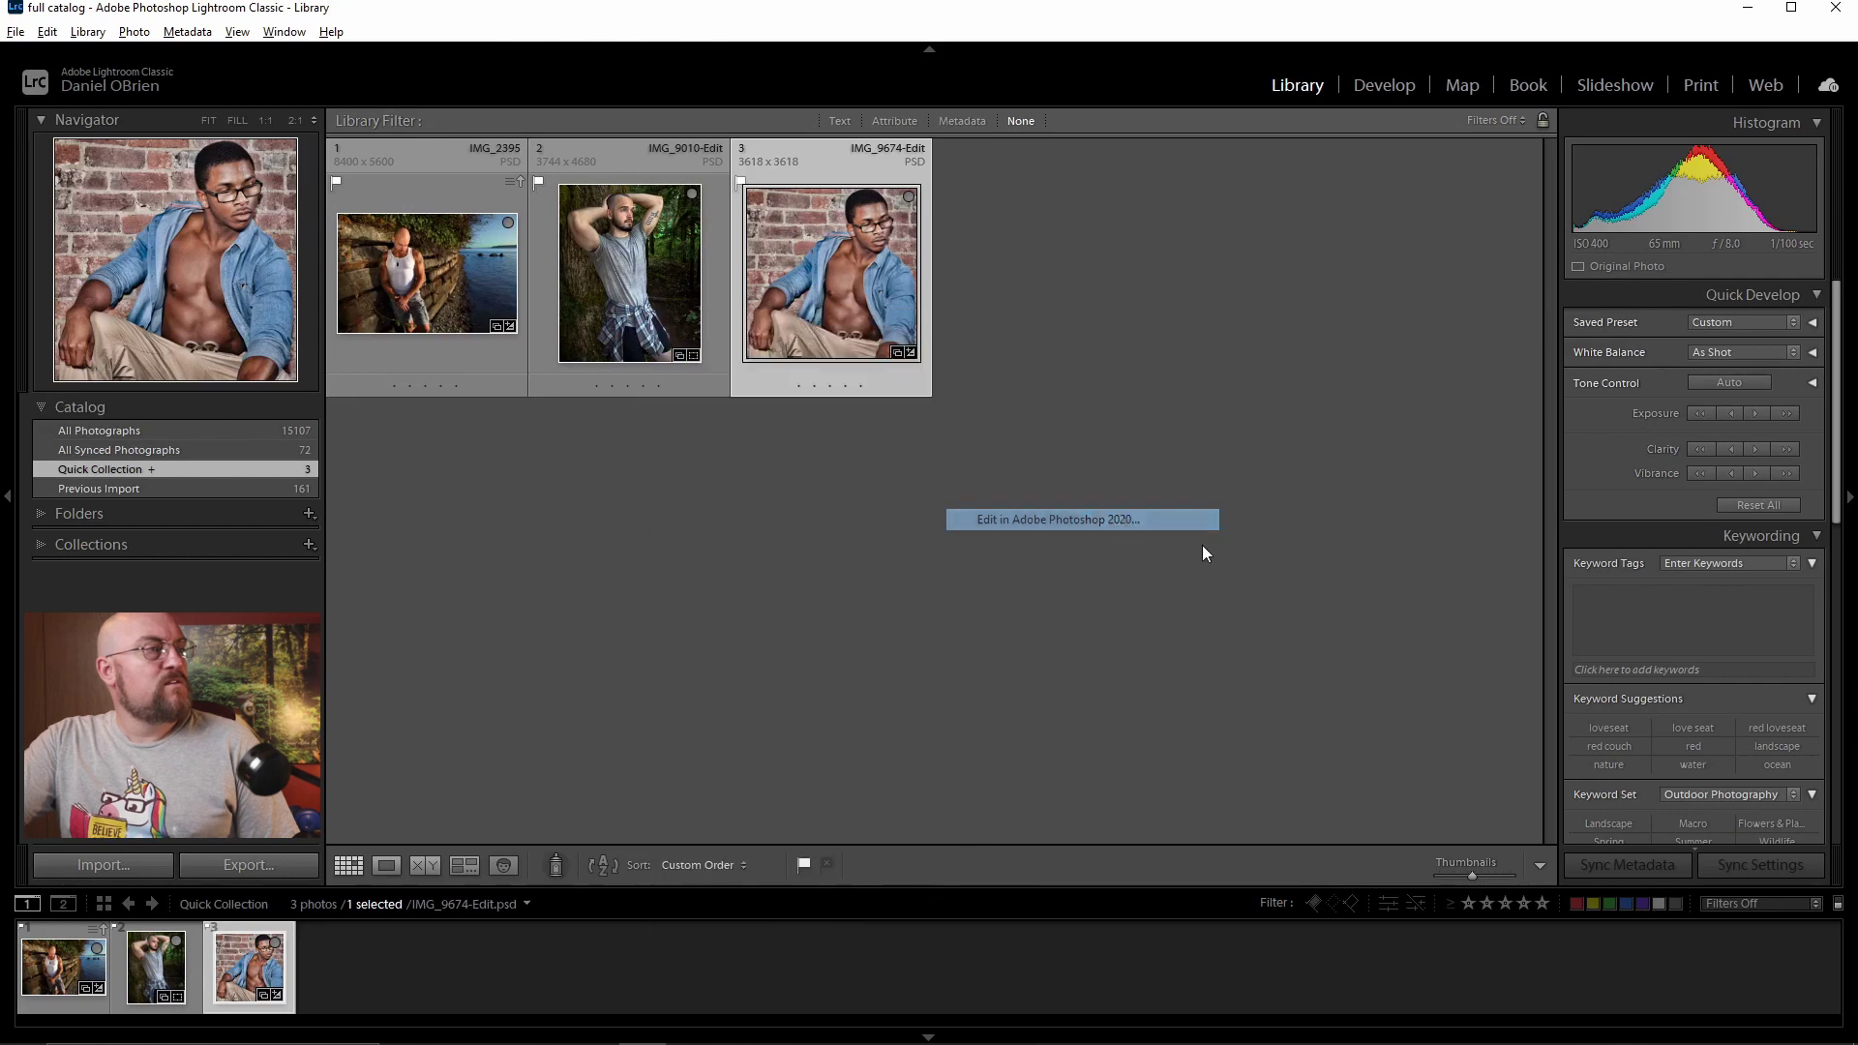
left_click(1268, 1006)
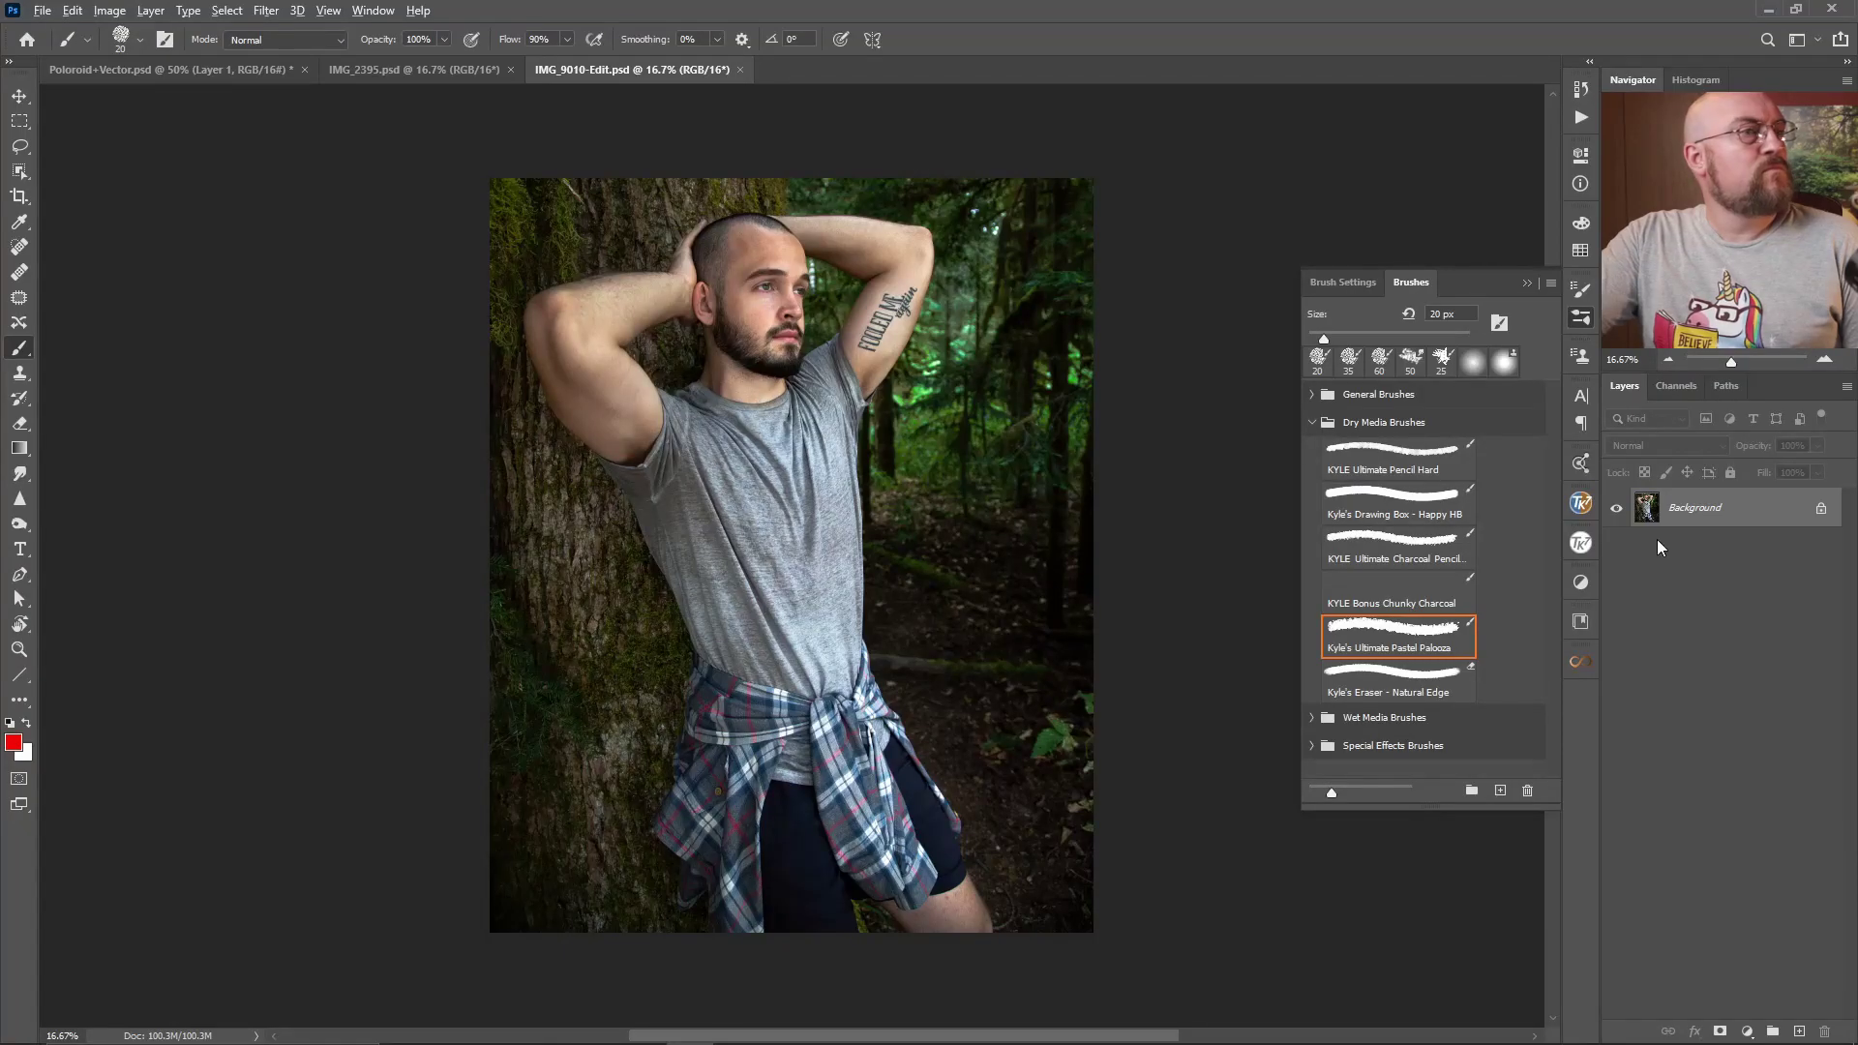
Step: Copy the IMG_9010-Edit Background layer into Poloroid+Vector.psd, directly above Layer 1
left_click(1786, 509)
left_click_drag(1743, 509, 728, 527)
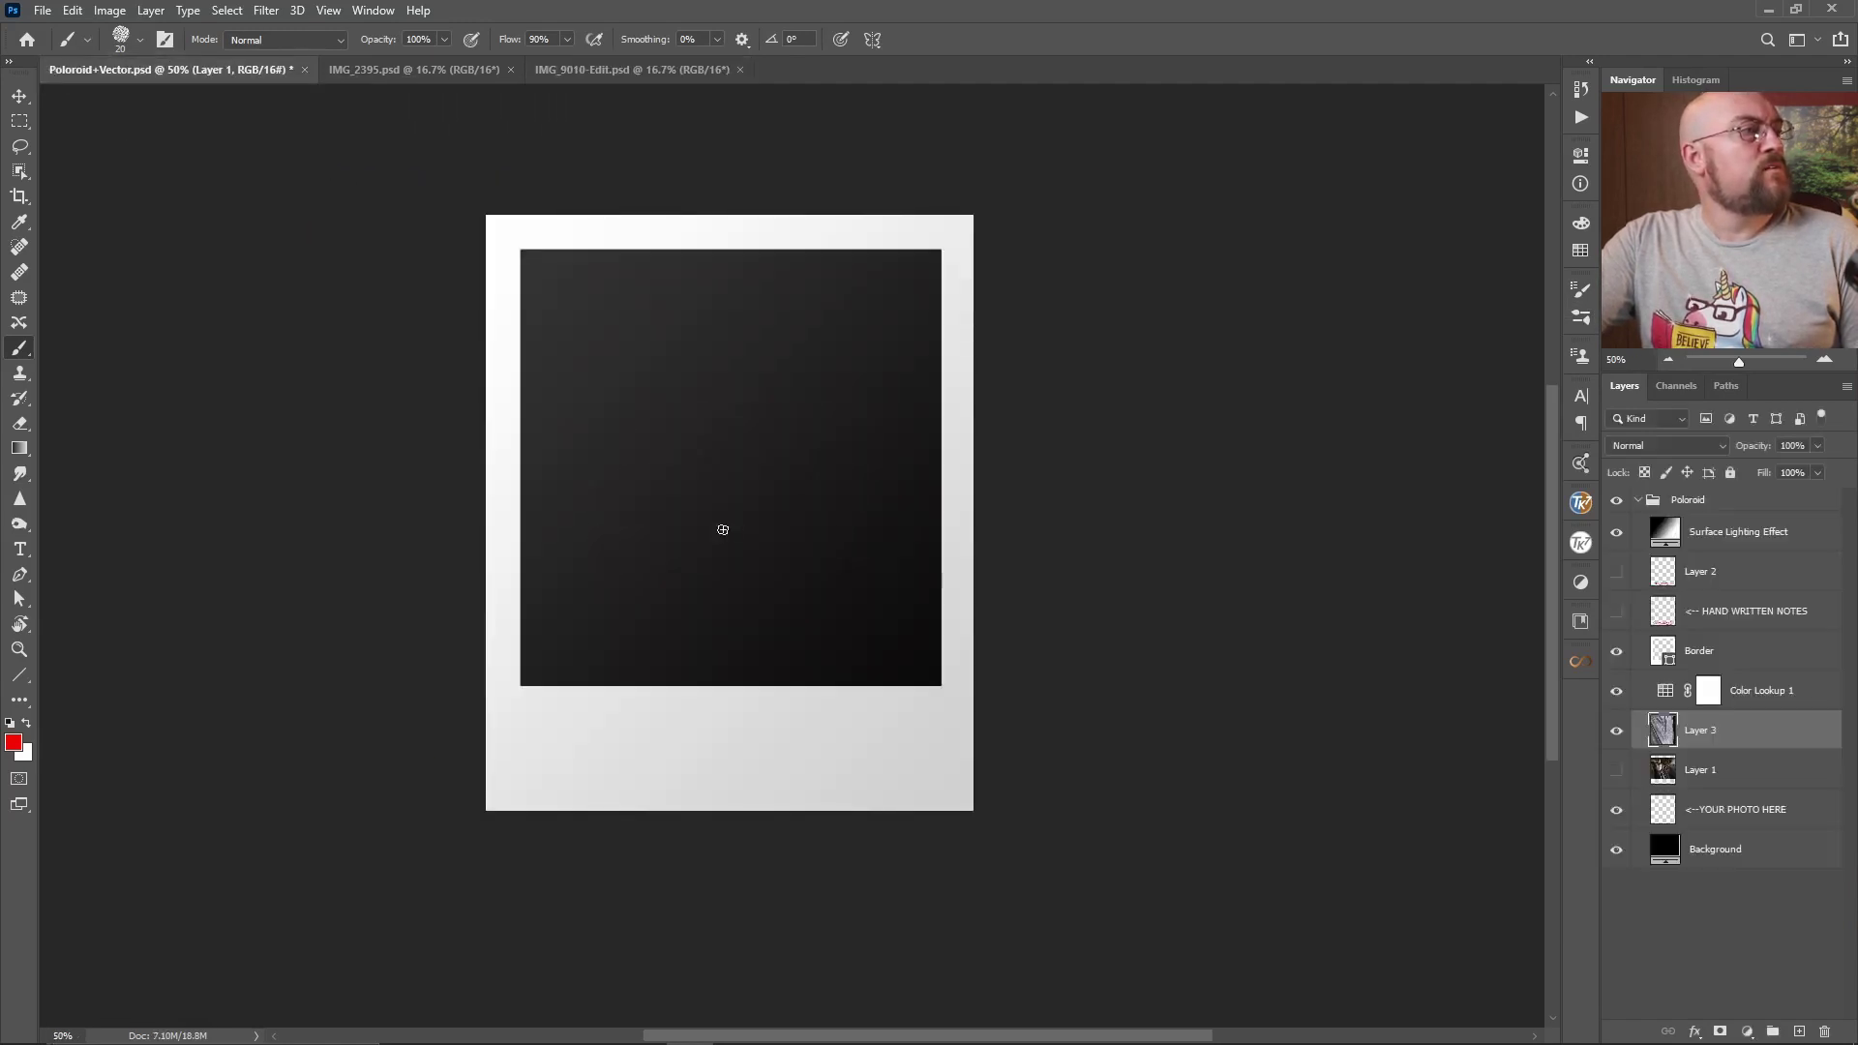
left_click(1667, 360)
left_click(1667, 360)
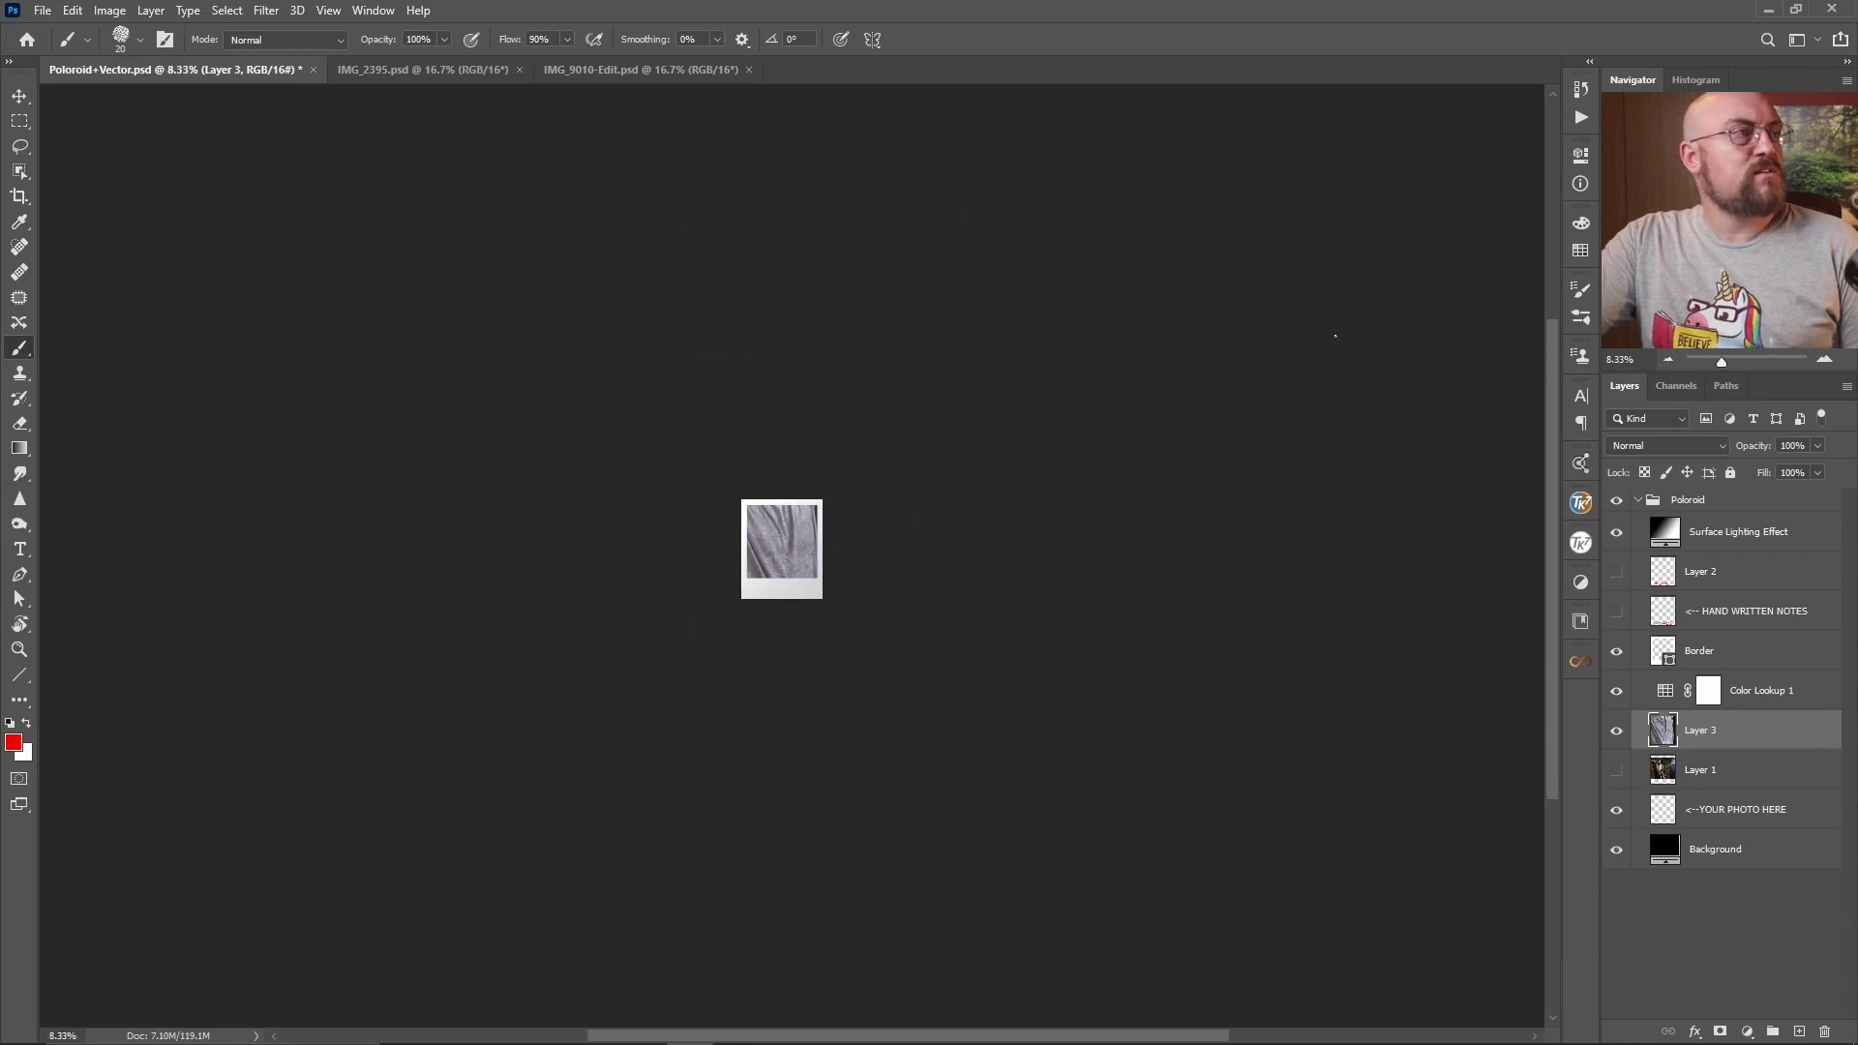
left_click(1675, 359)
left_click(1676, 359)
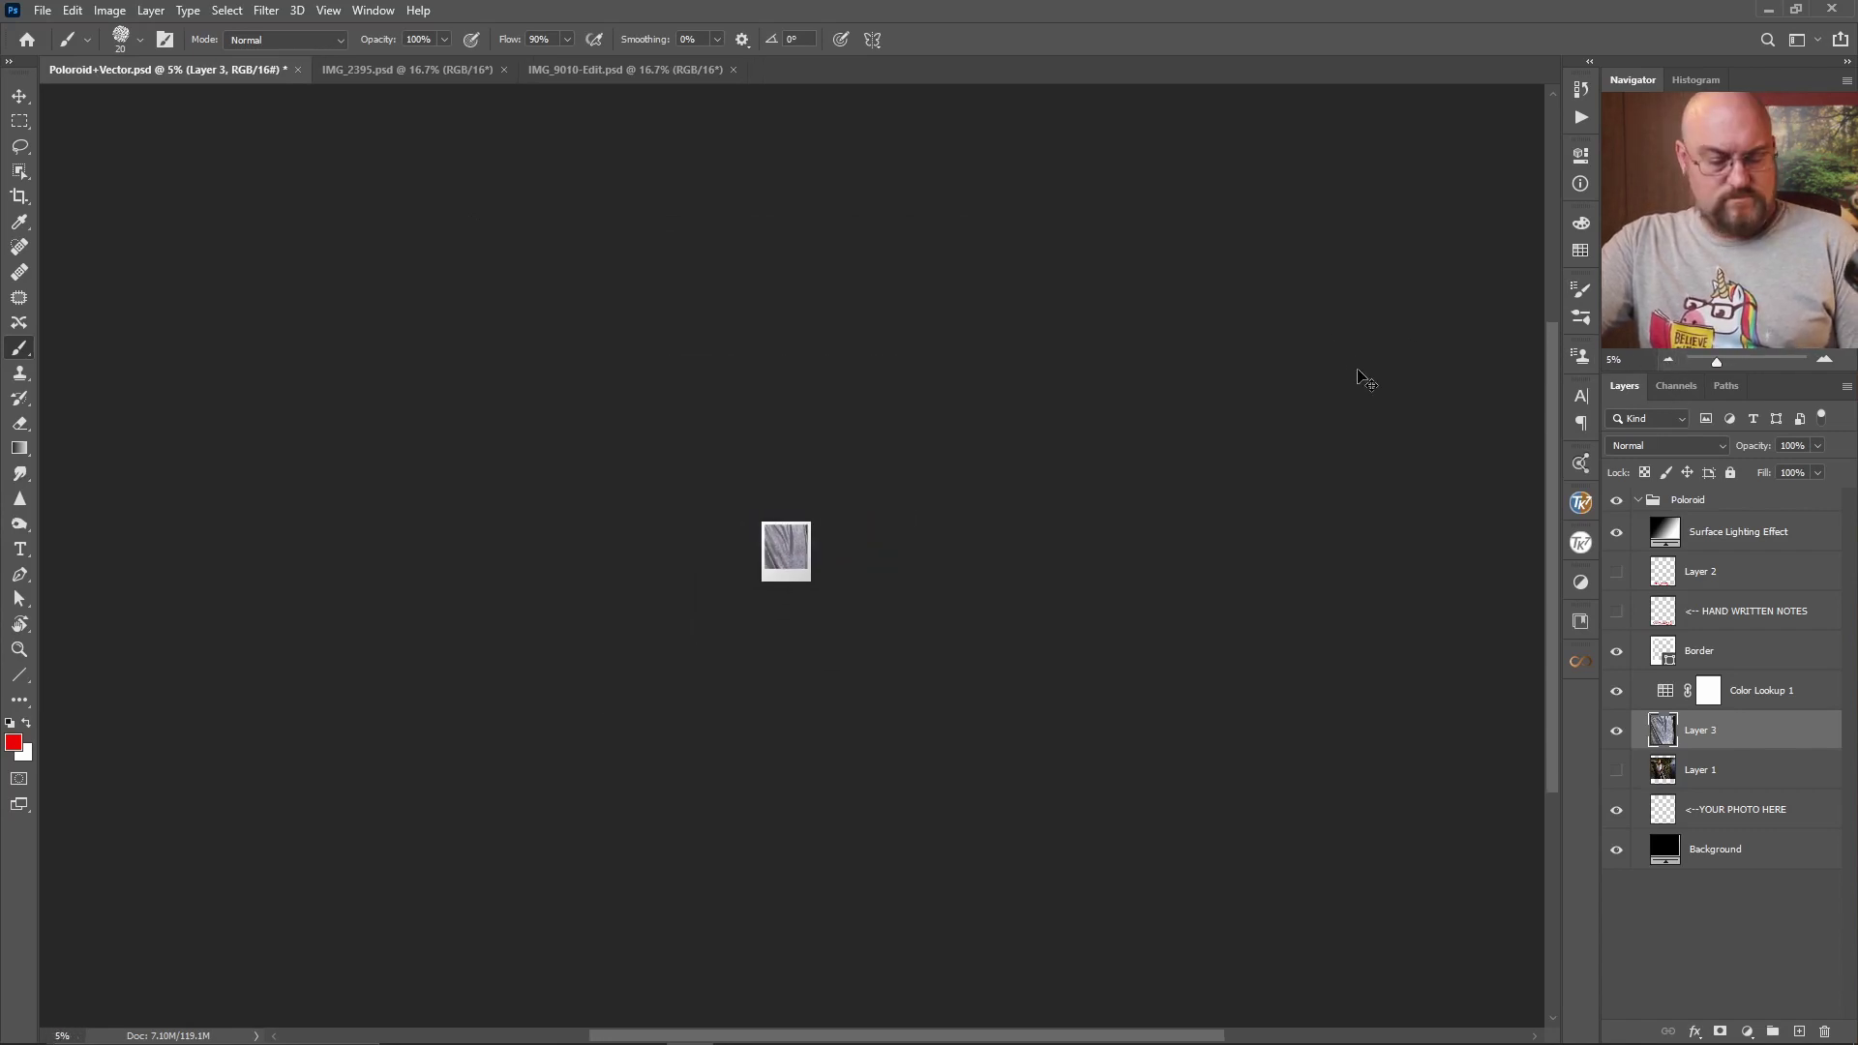
Step: Scale the Layer 3 photo to about 23.42% and position it to fill the Polaroid frame's opening
key("ctrl+t")
left_click_drag(786, 441, 784, 525)
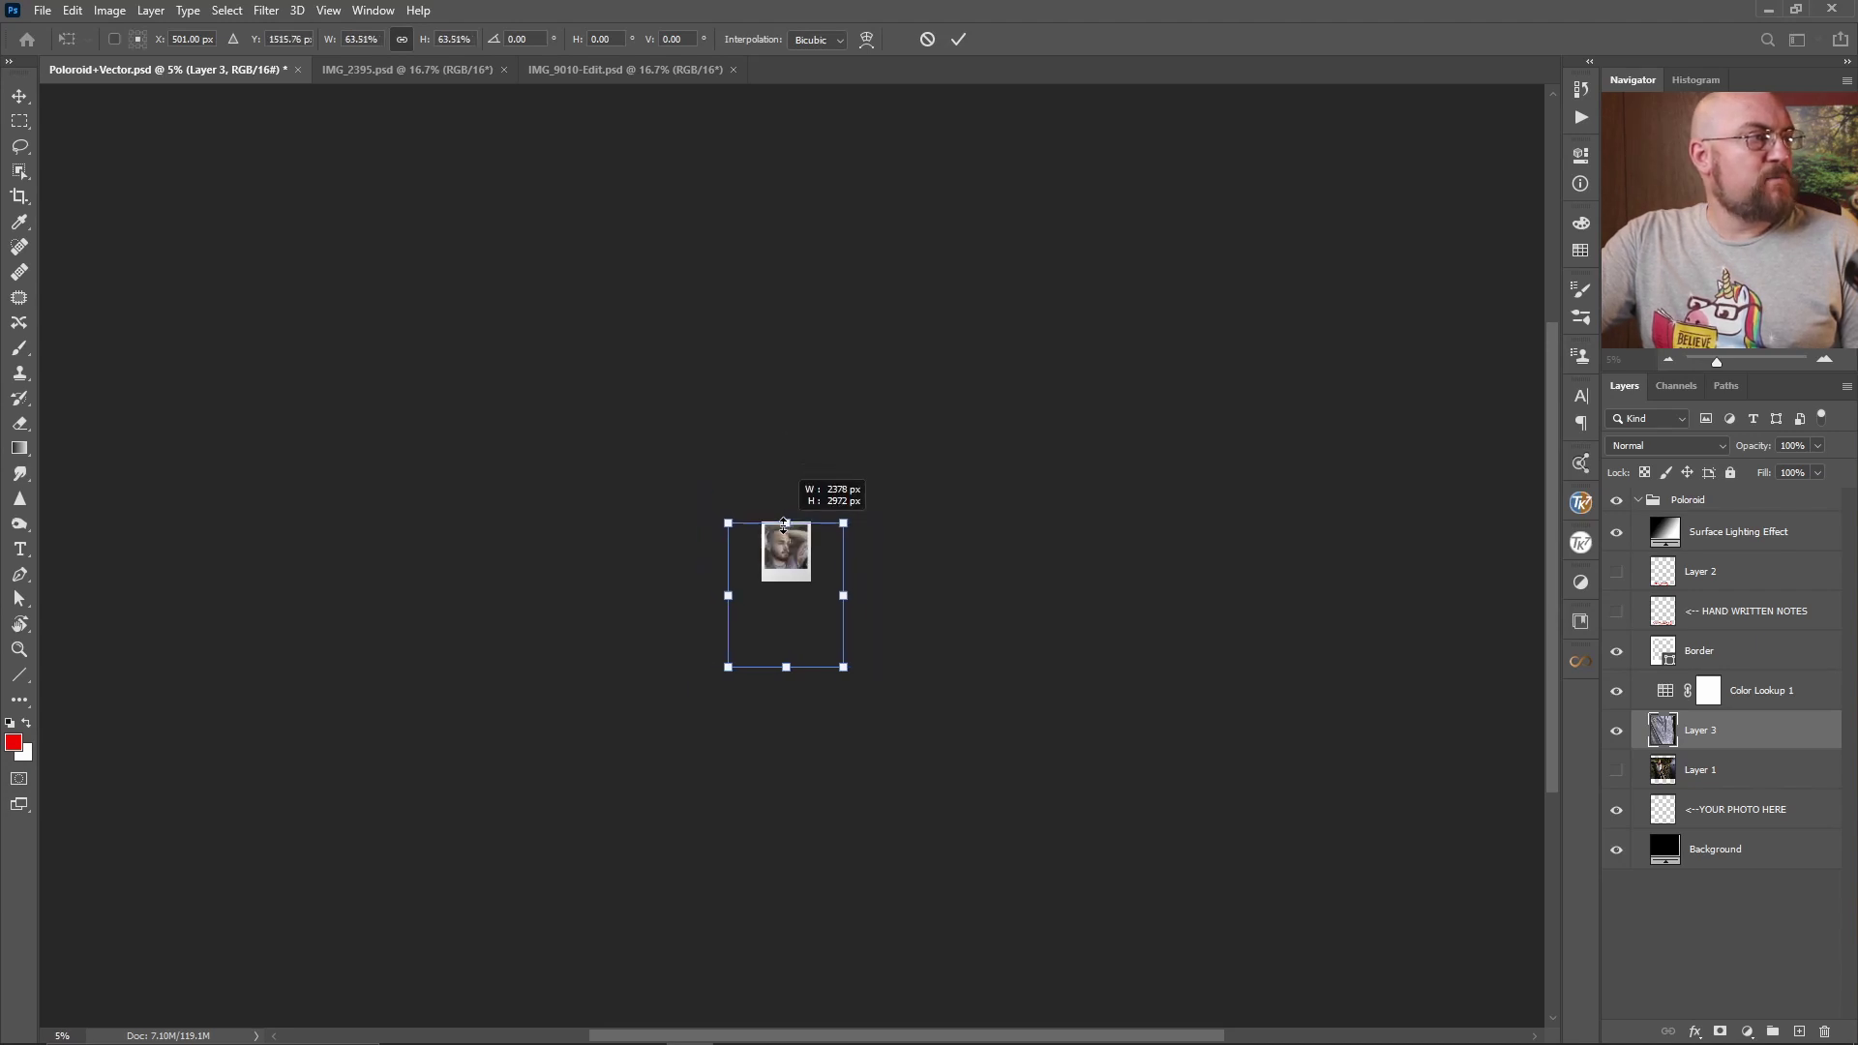
left_click_drag(786, 667, 798, 575)
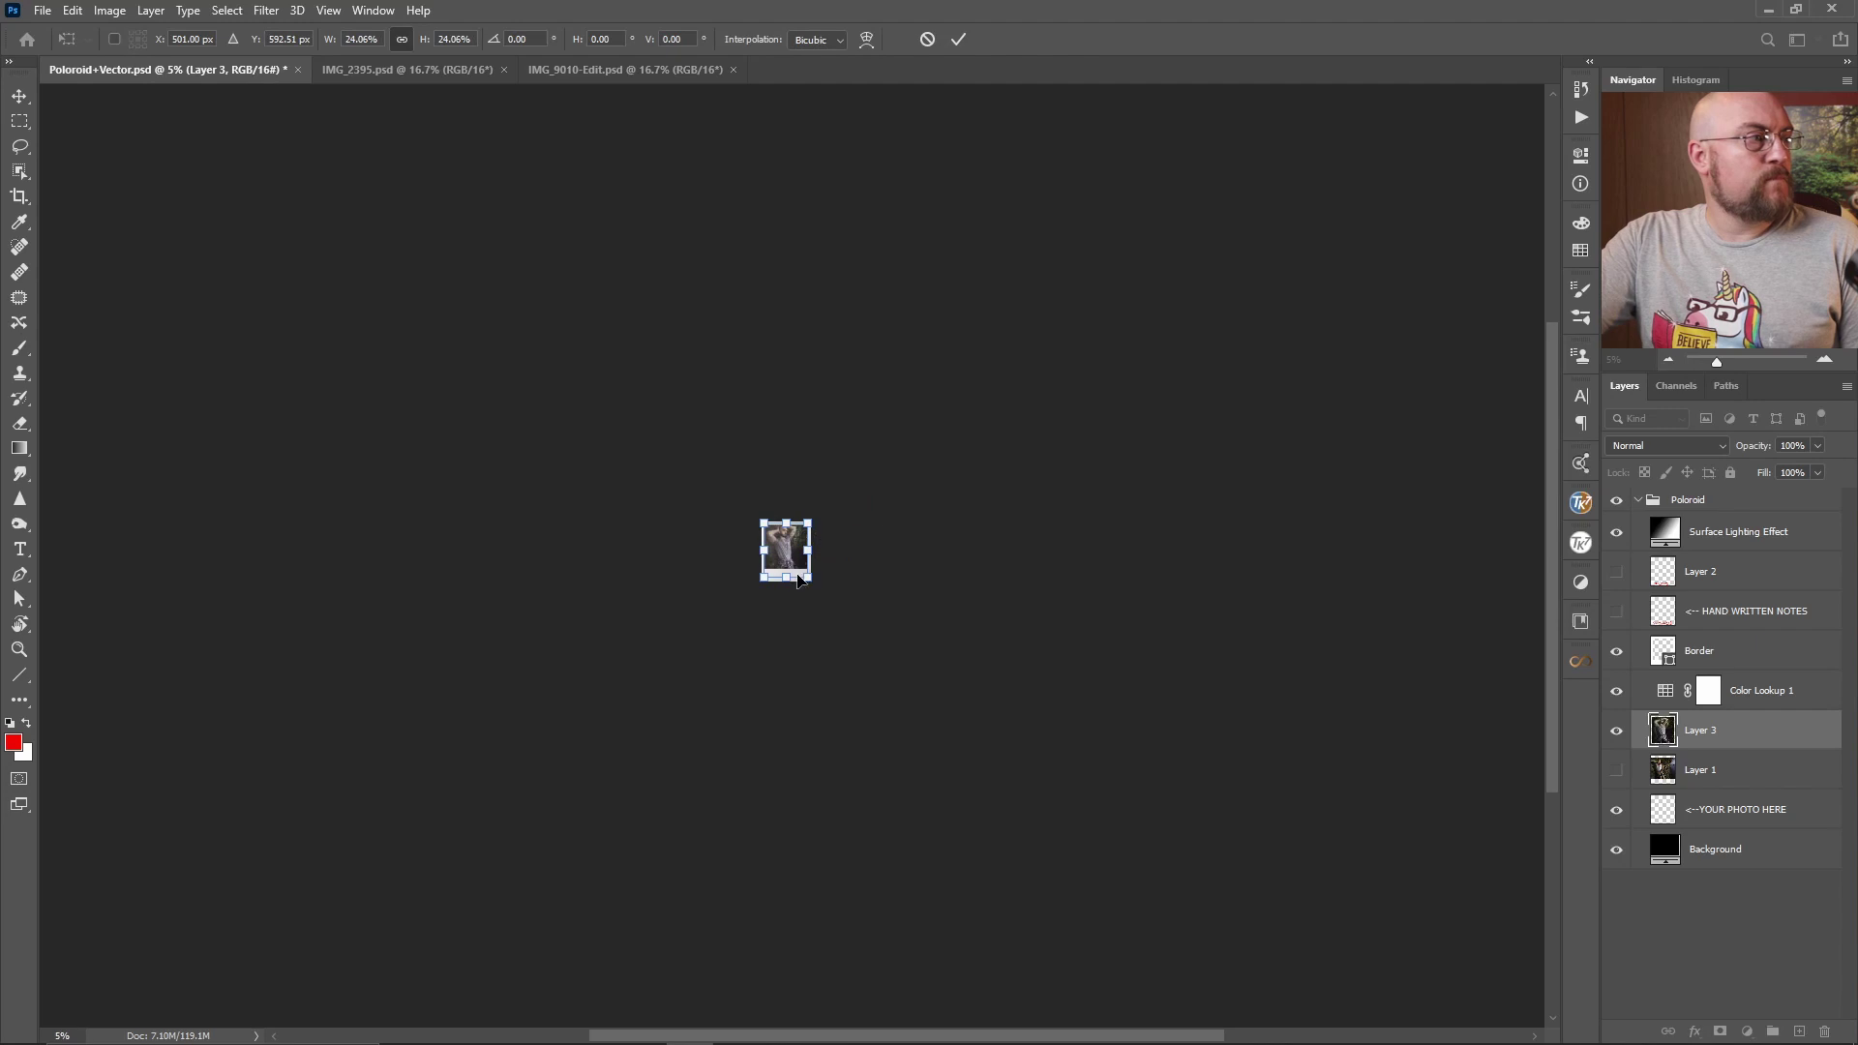
left_click(1824, 362)
left_click(1824, 362)
left_click(1825, 362)
left_click(1824, 362)
left_click(1825, 362)
left_click(1824, 362)
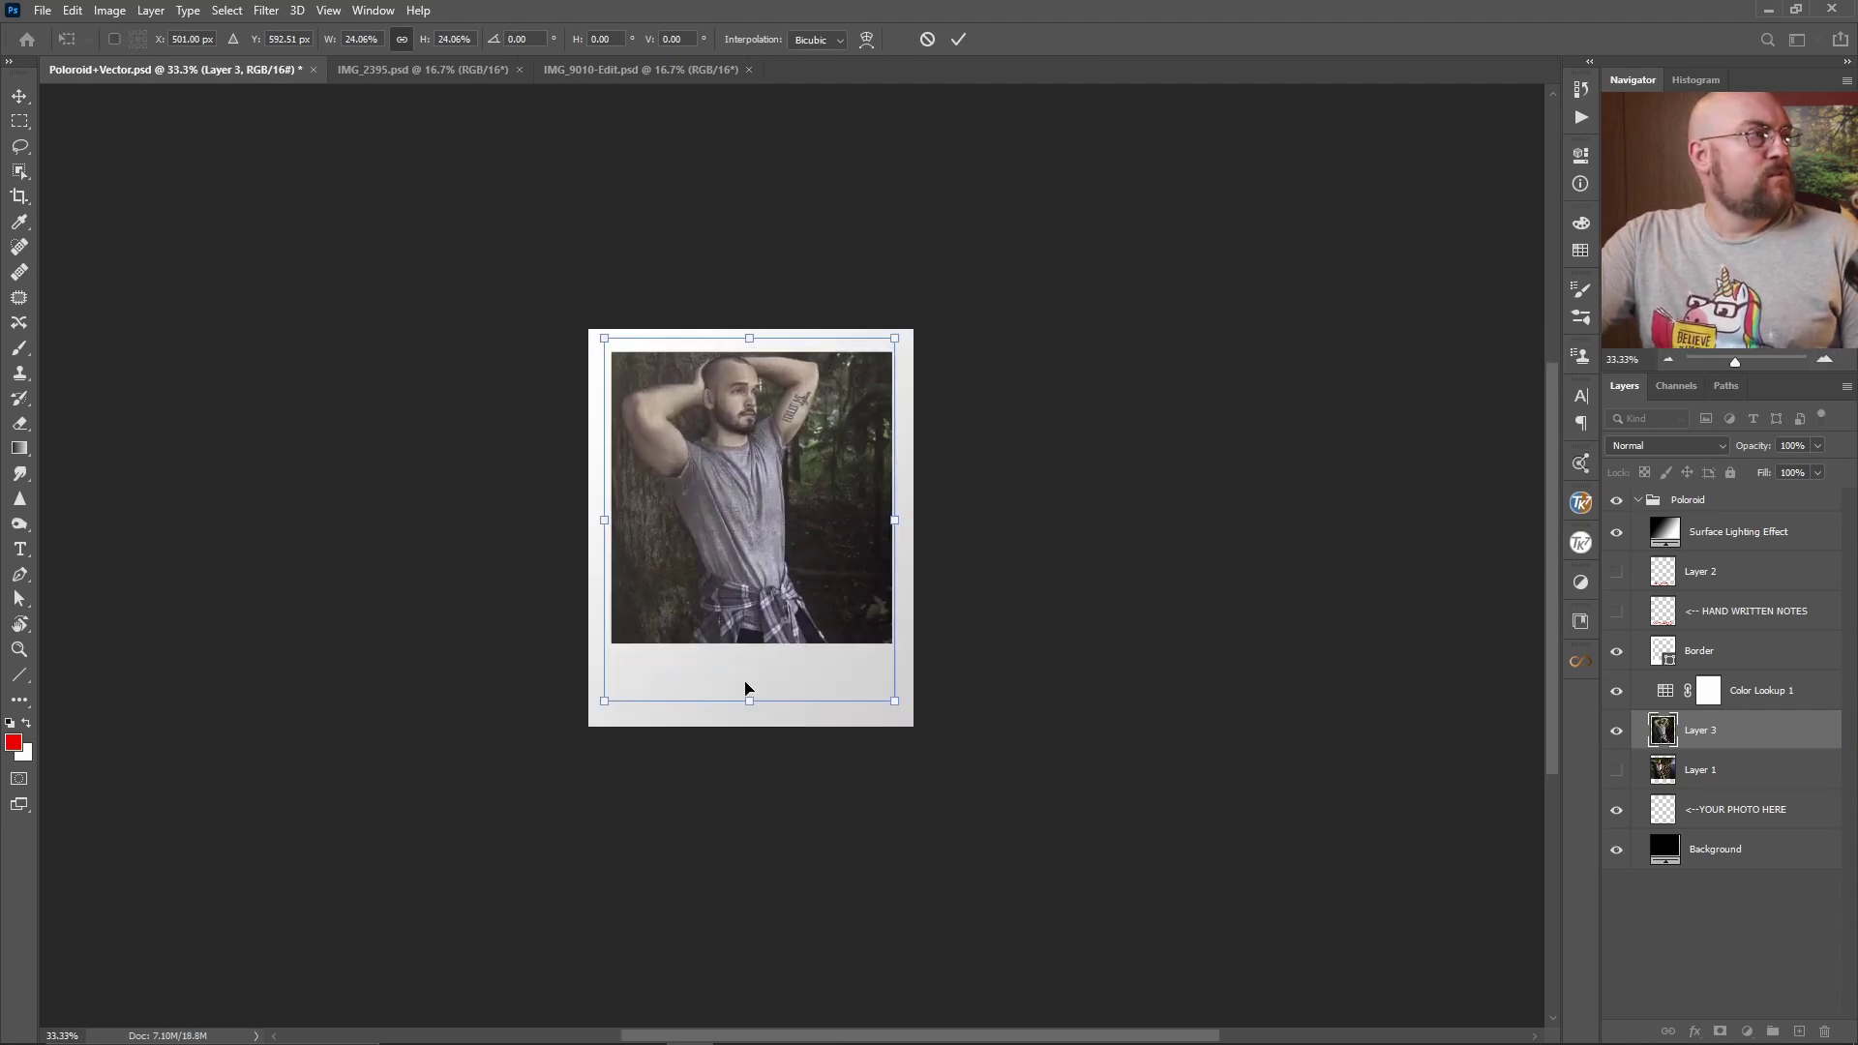
left_click_drag(751, 339, 751, 349)
left_click_drag(745, 610, 746, 612)
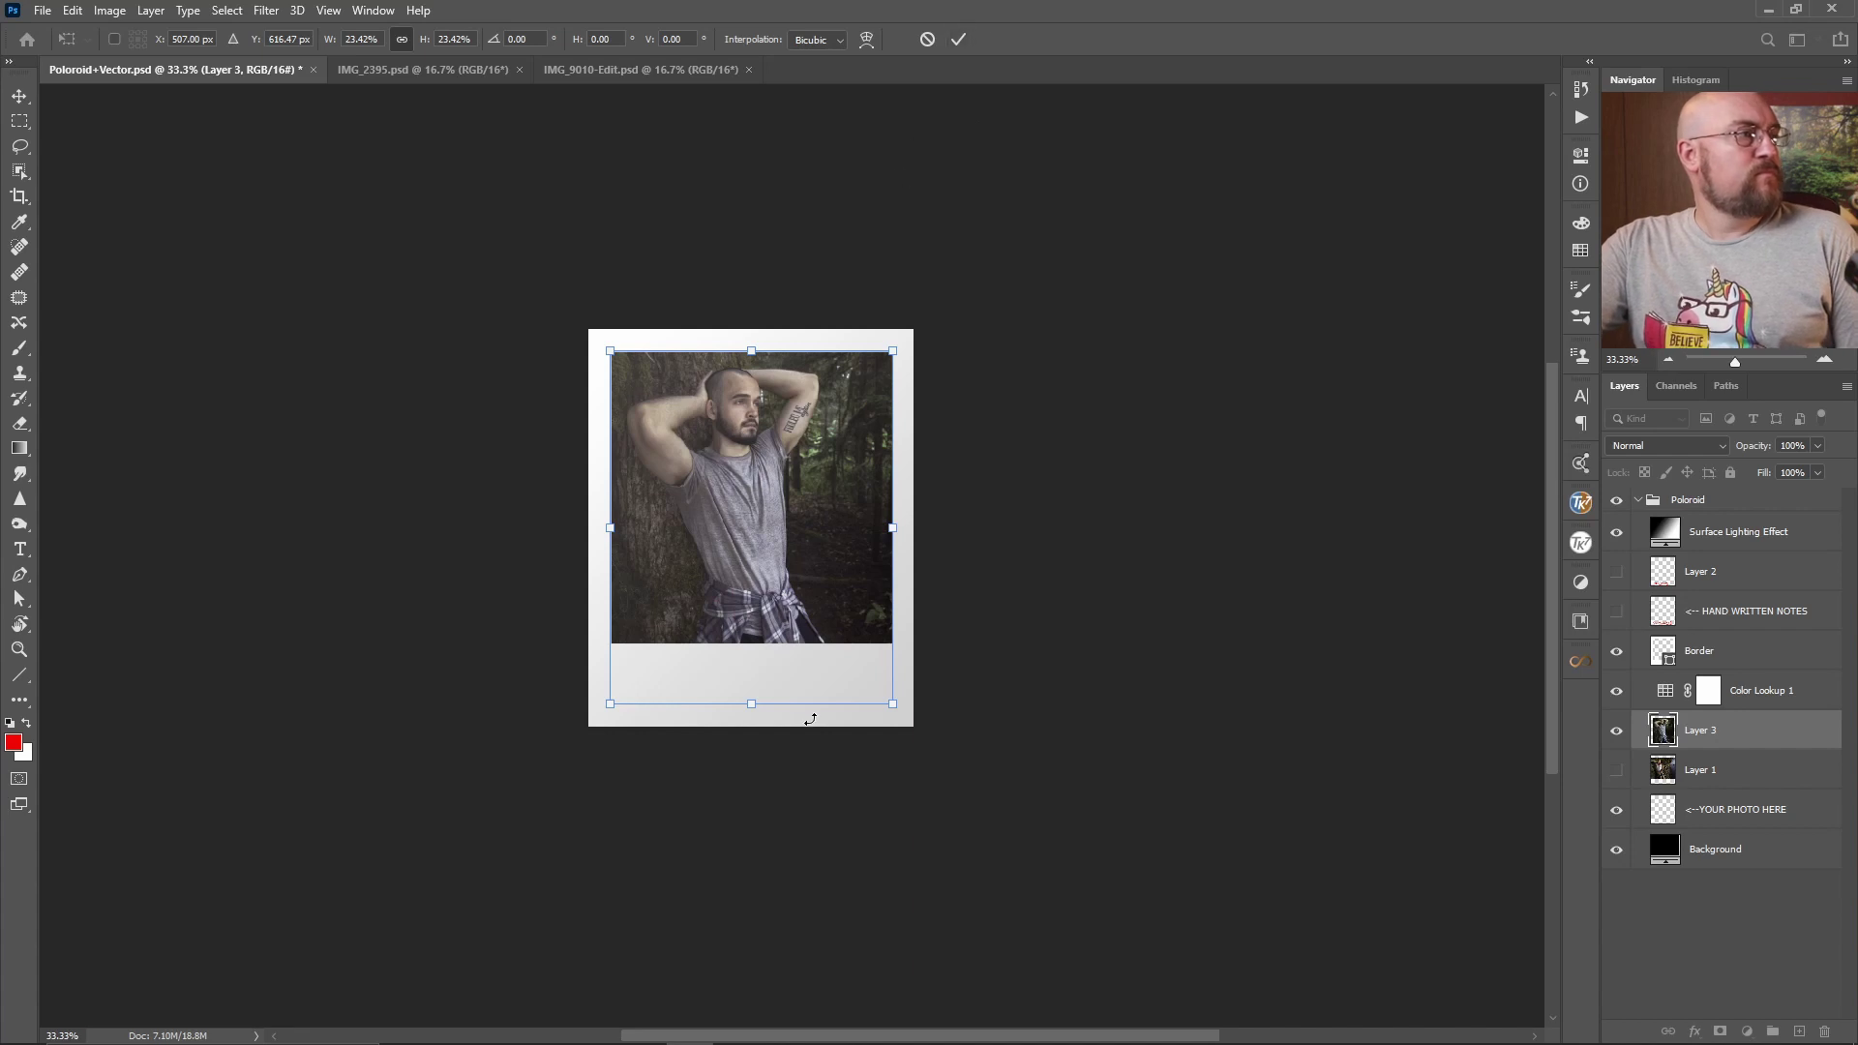
key("Return")
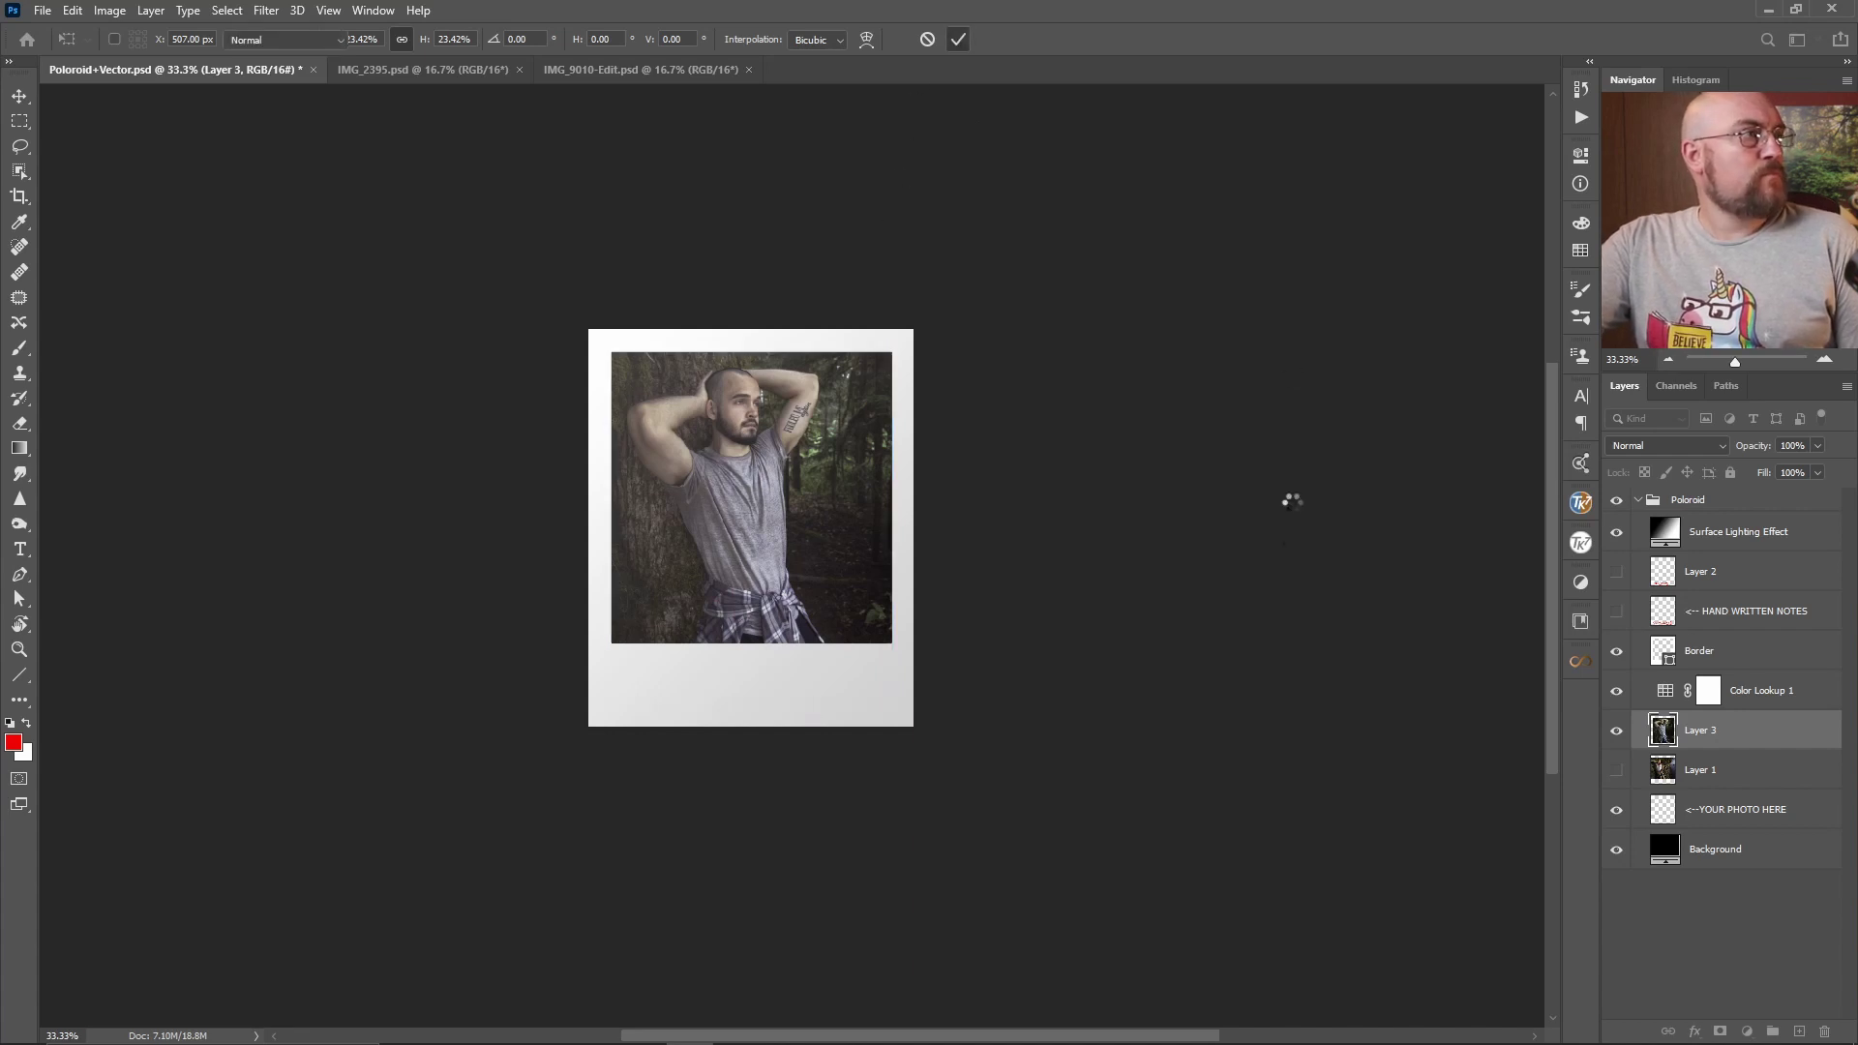
key("b")
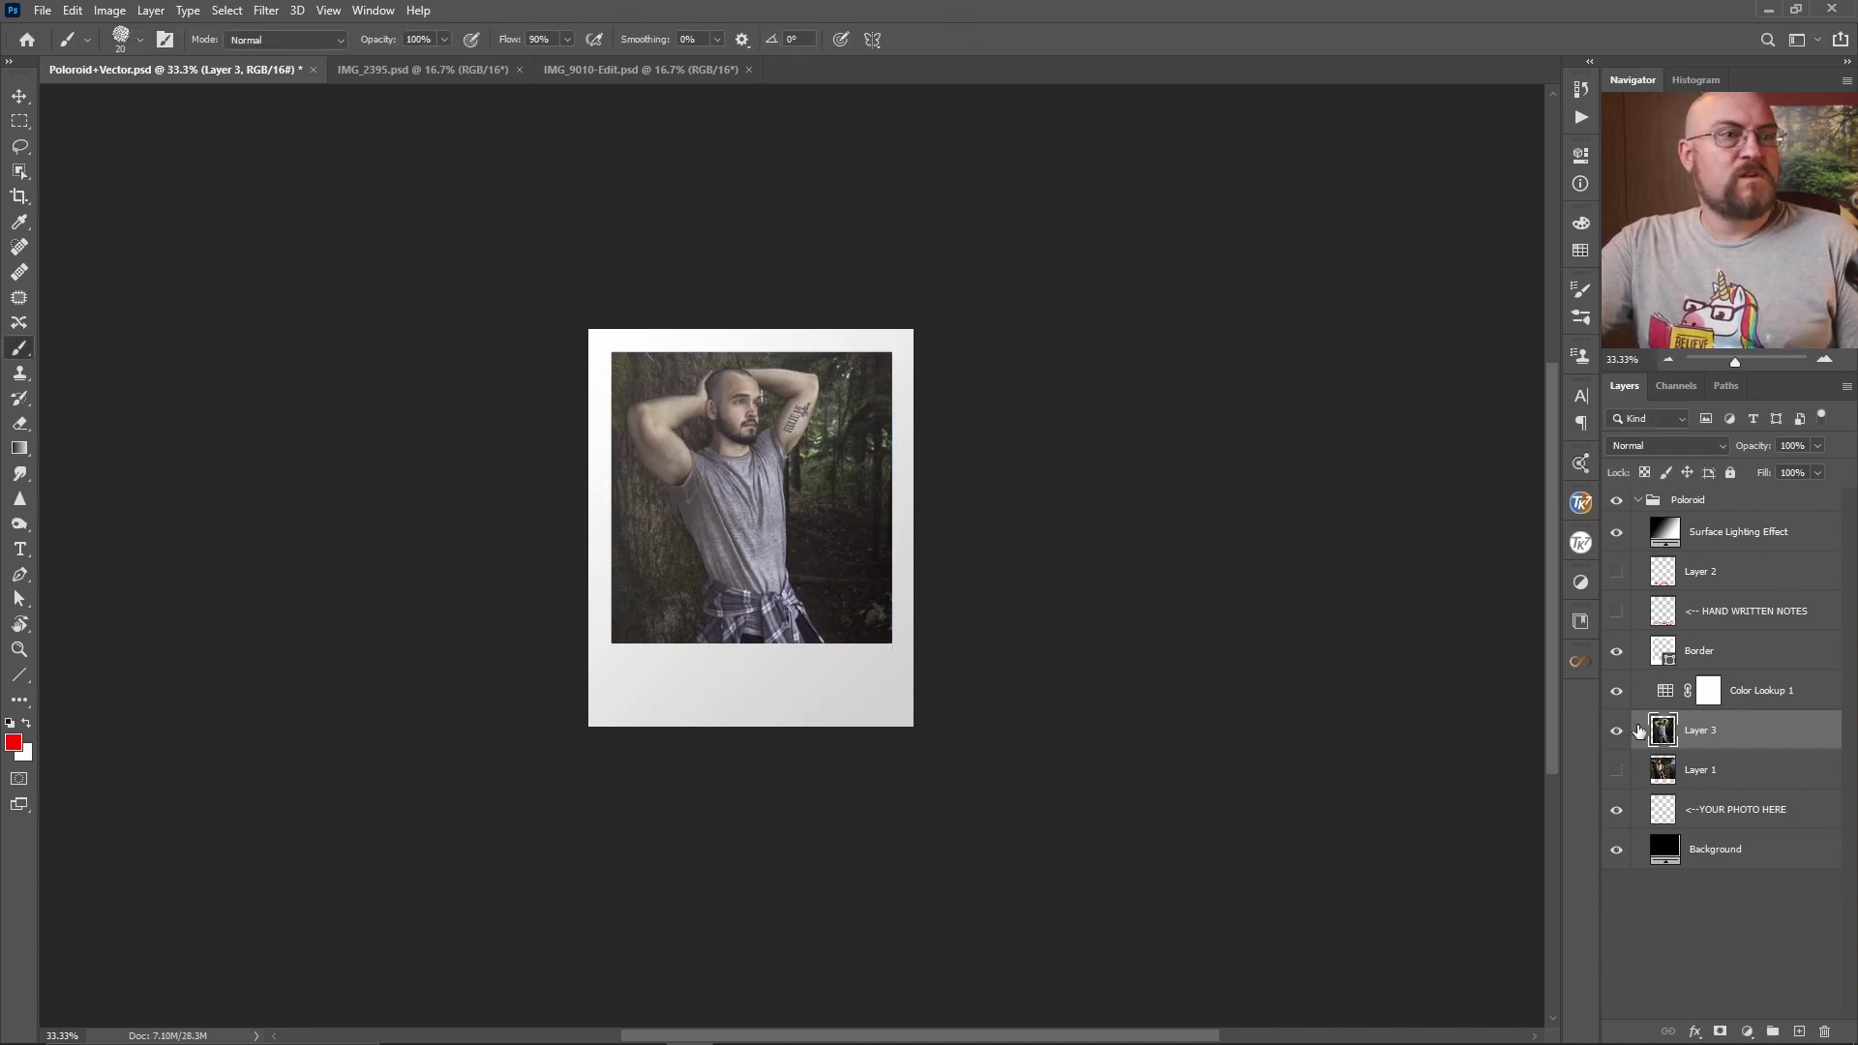
Step: Set the Surface Lighting Effect layer's opacity to 30% and hide the Color Lookup 1 and Layer 3 layers
left_click(1788, 532)
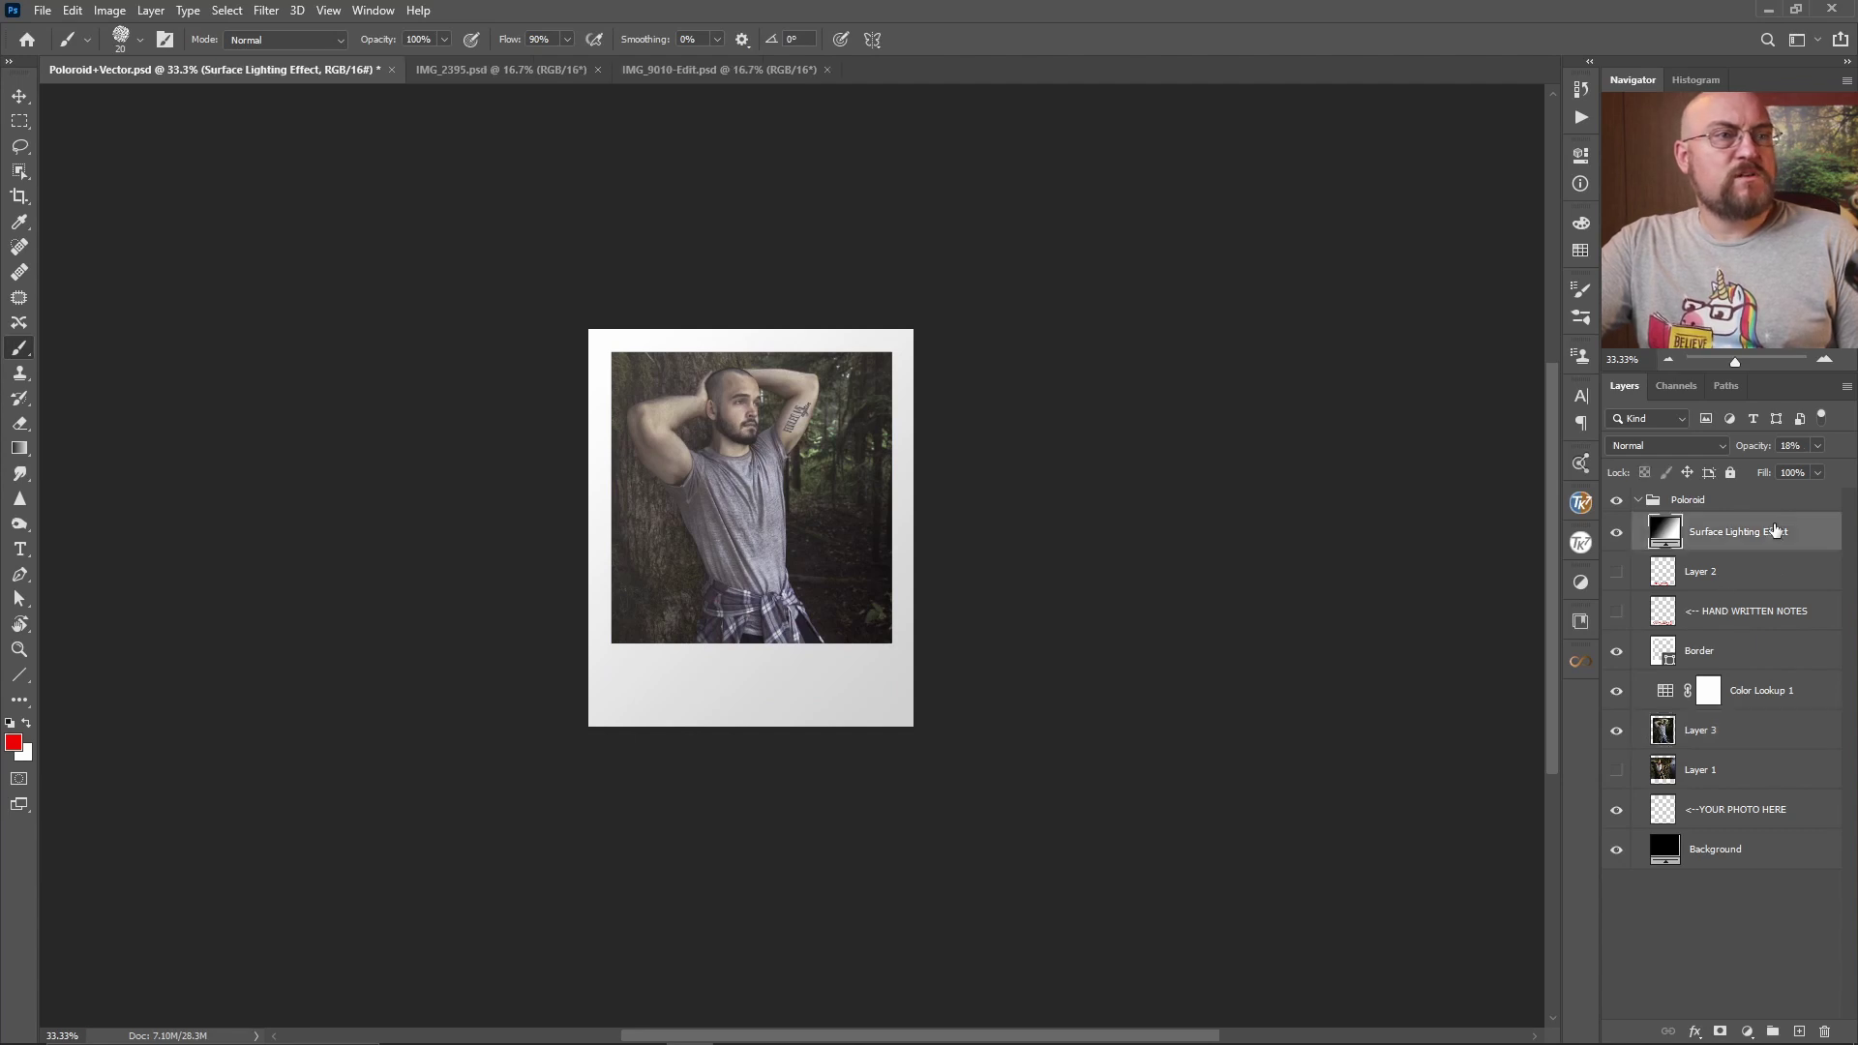
left_click(1616, 693)
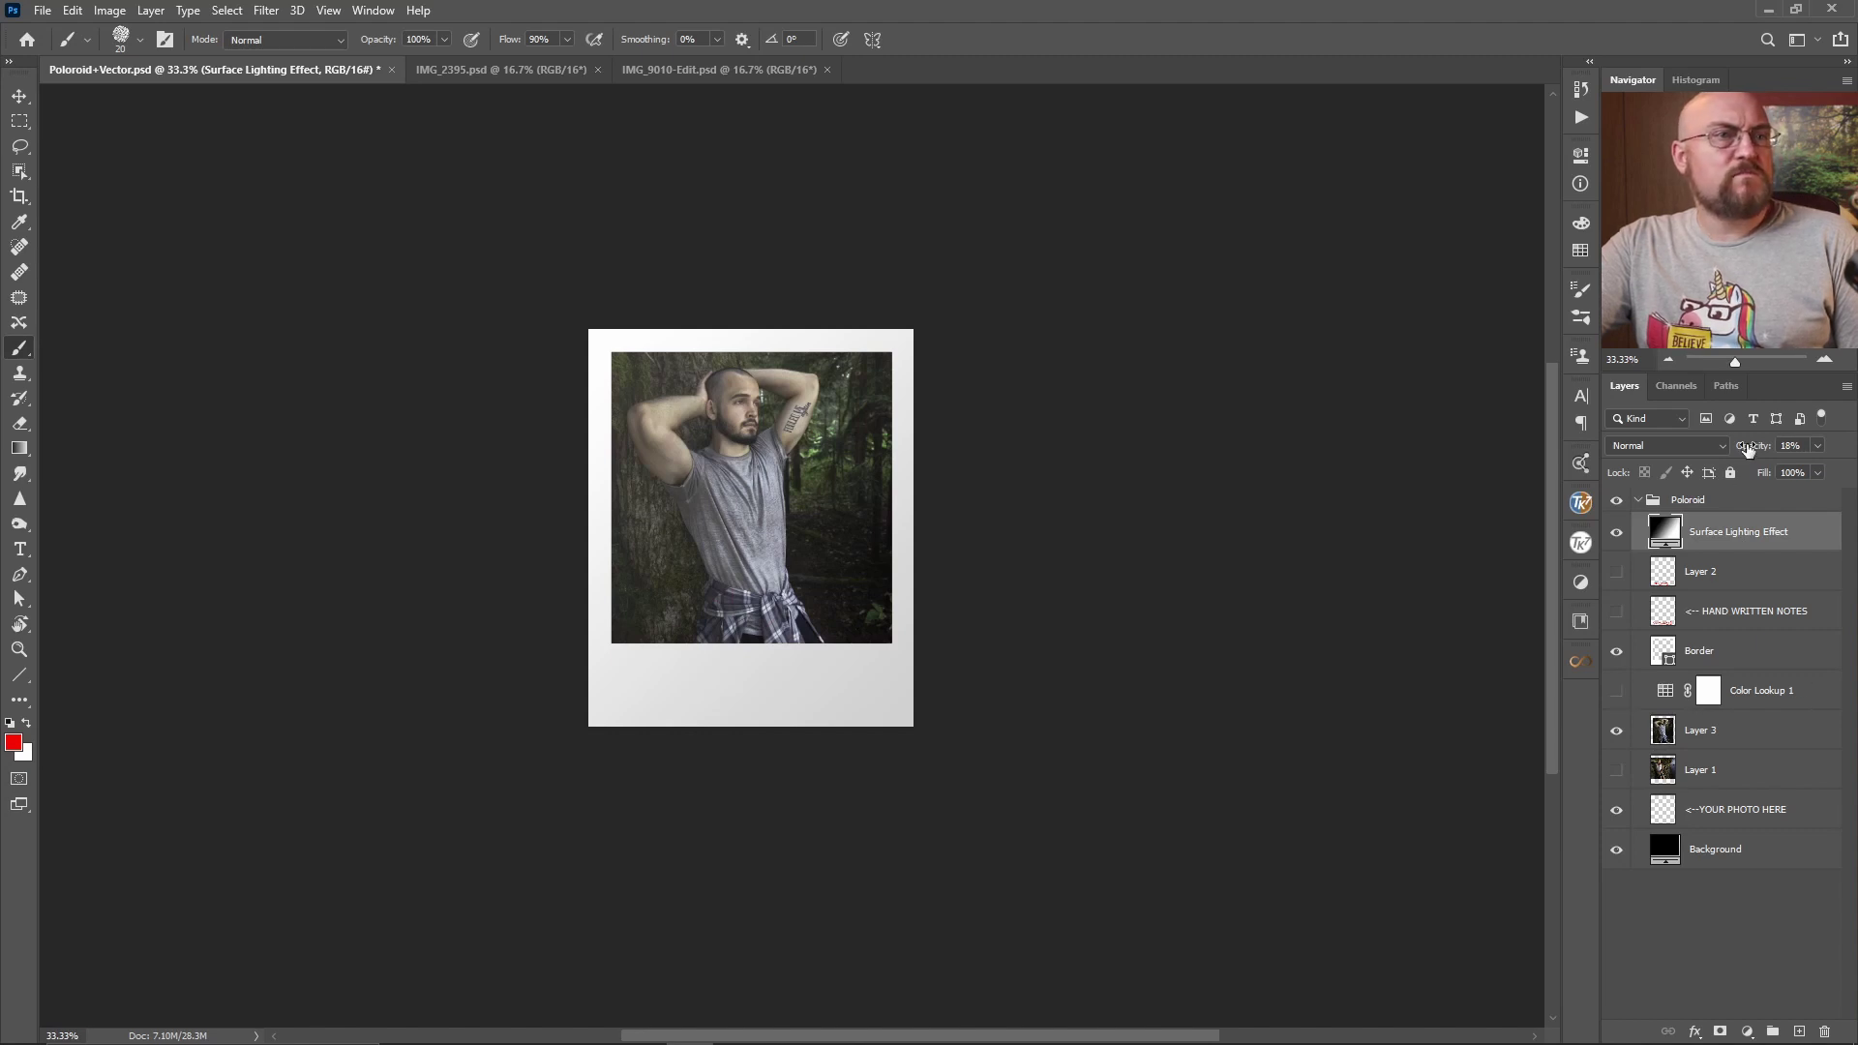
left_click_drag(1752, 447, 1759, 450)
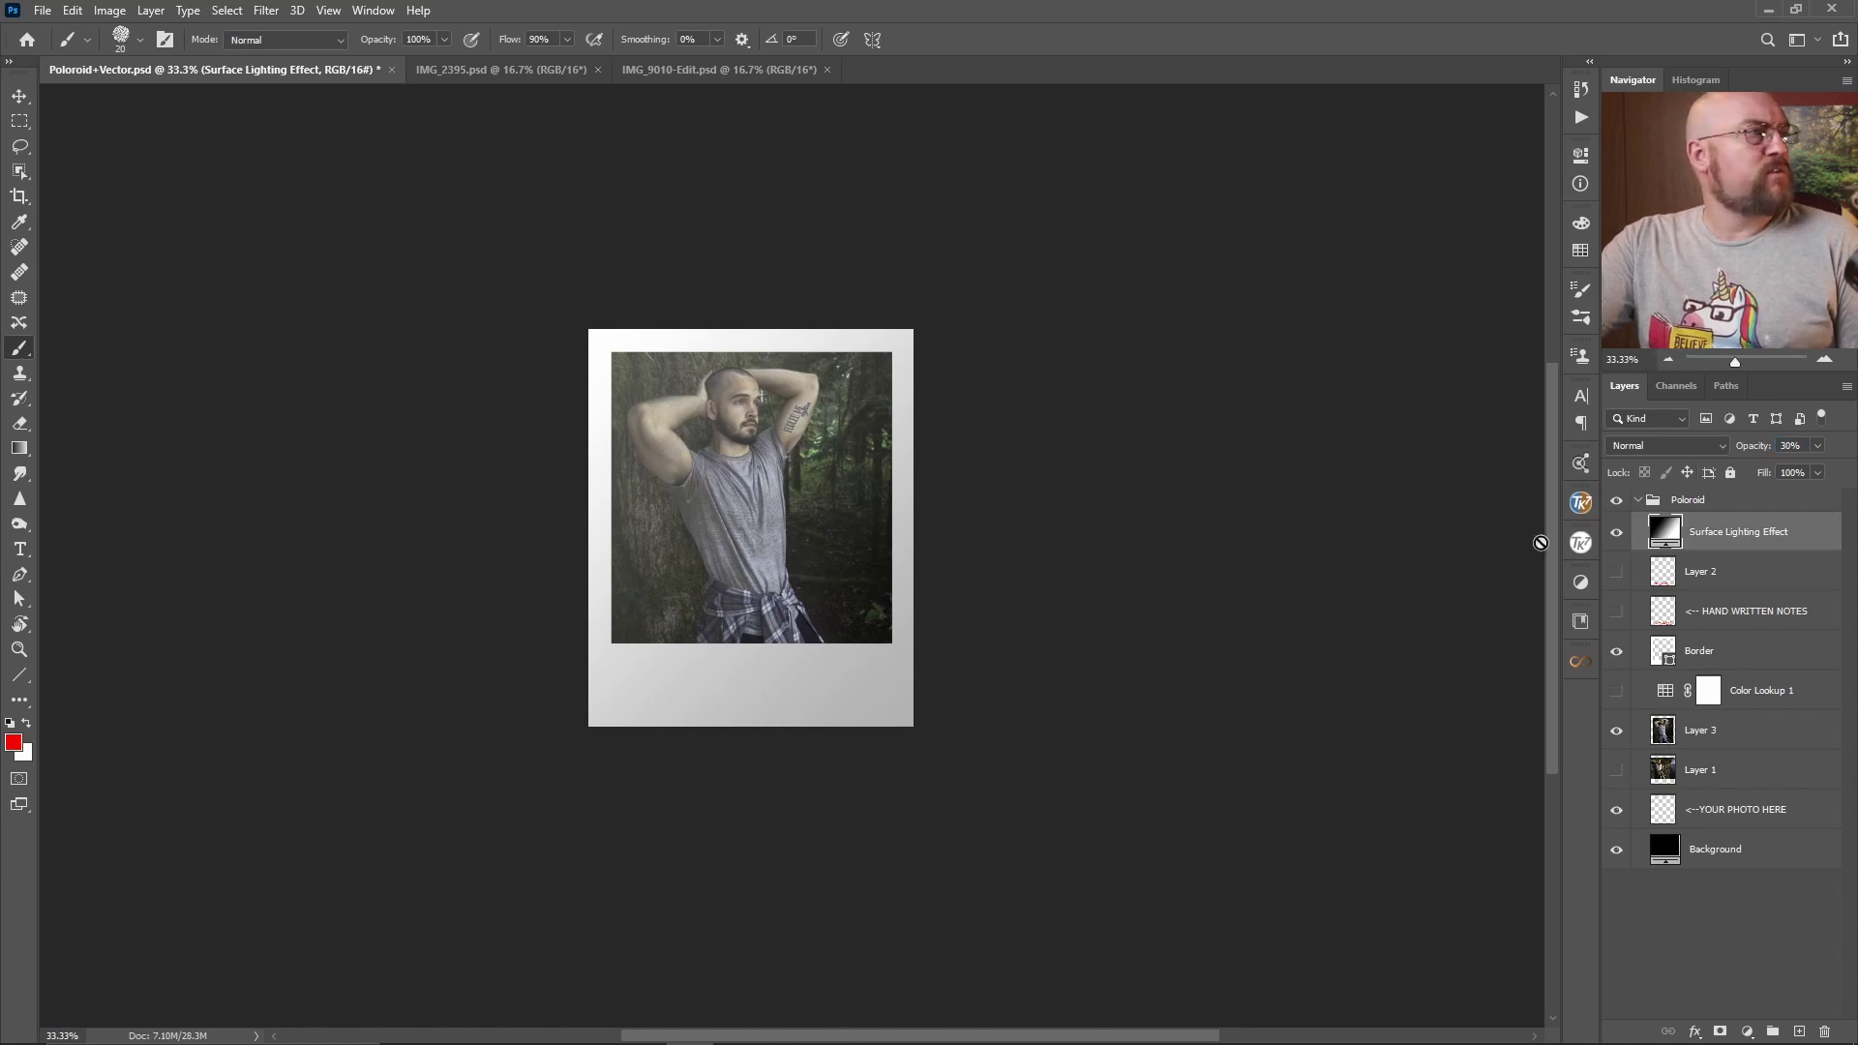
left_click(1617, 731)
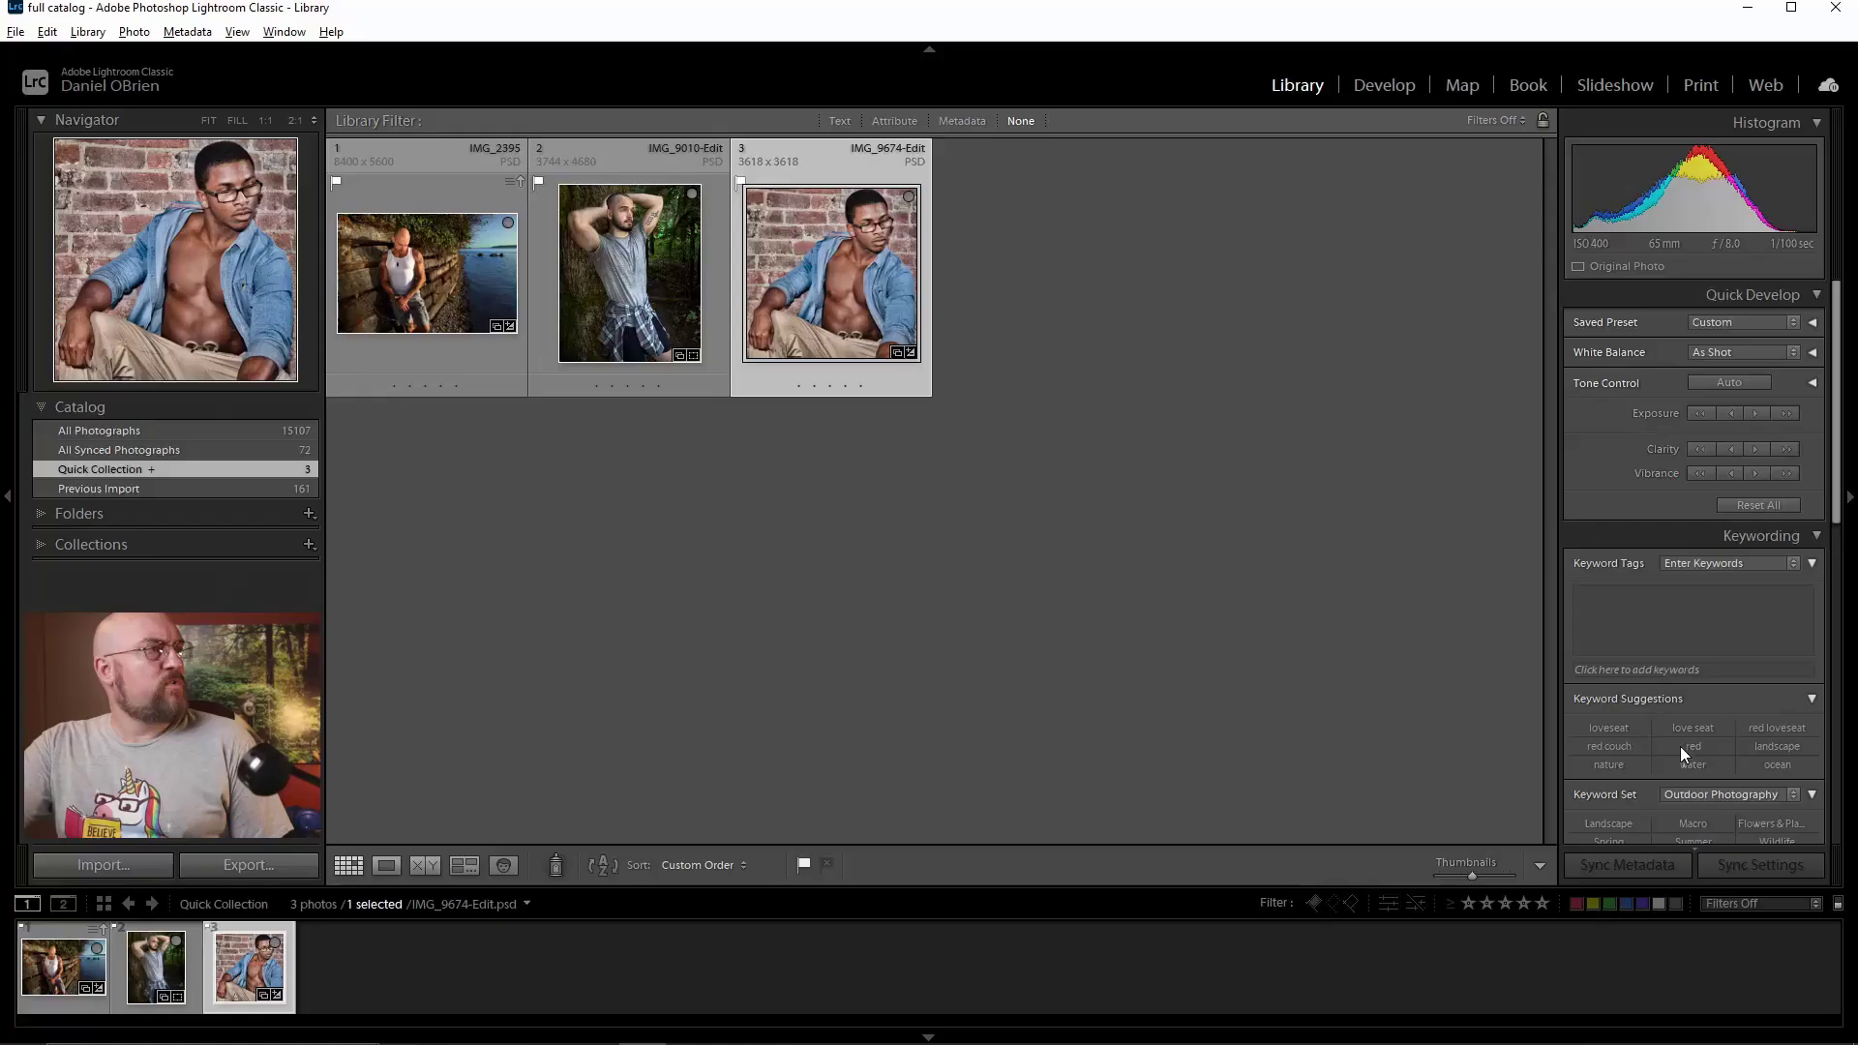
Step: From Lightroom Classic, open IMG_9674-Edit for editing in Adobe Photoshop 2020 and copy its Background layer into Poloroid+Vector.psd
right_click(809, 220)
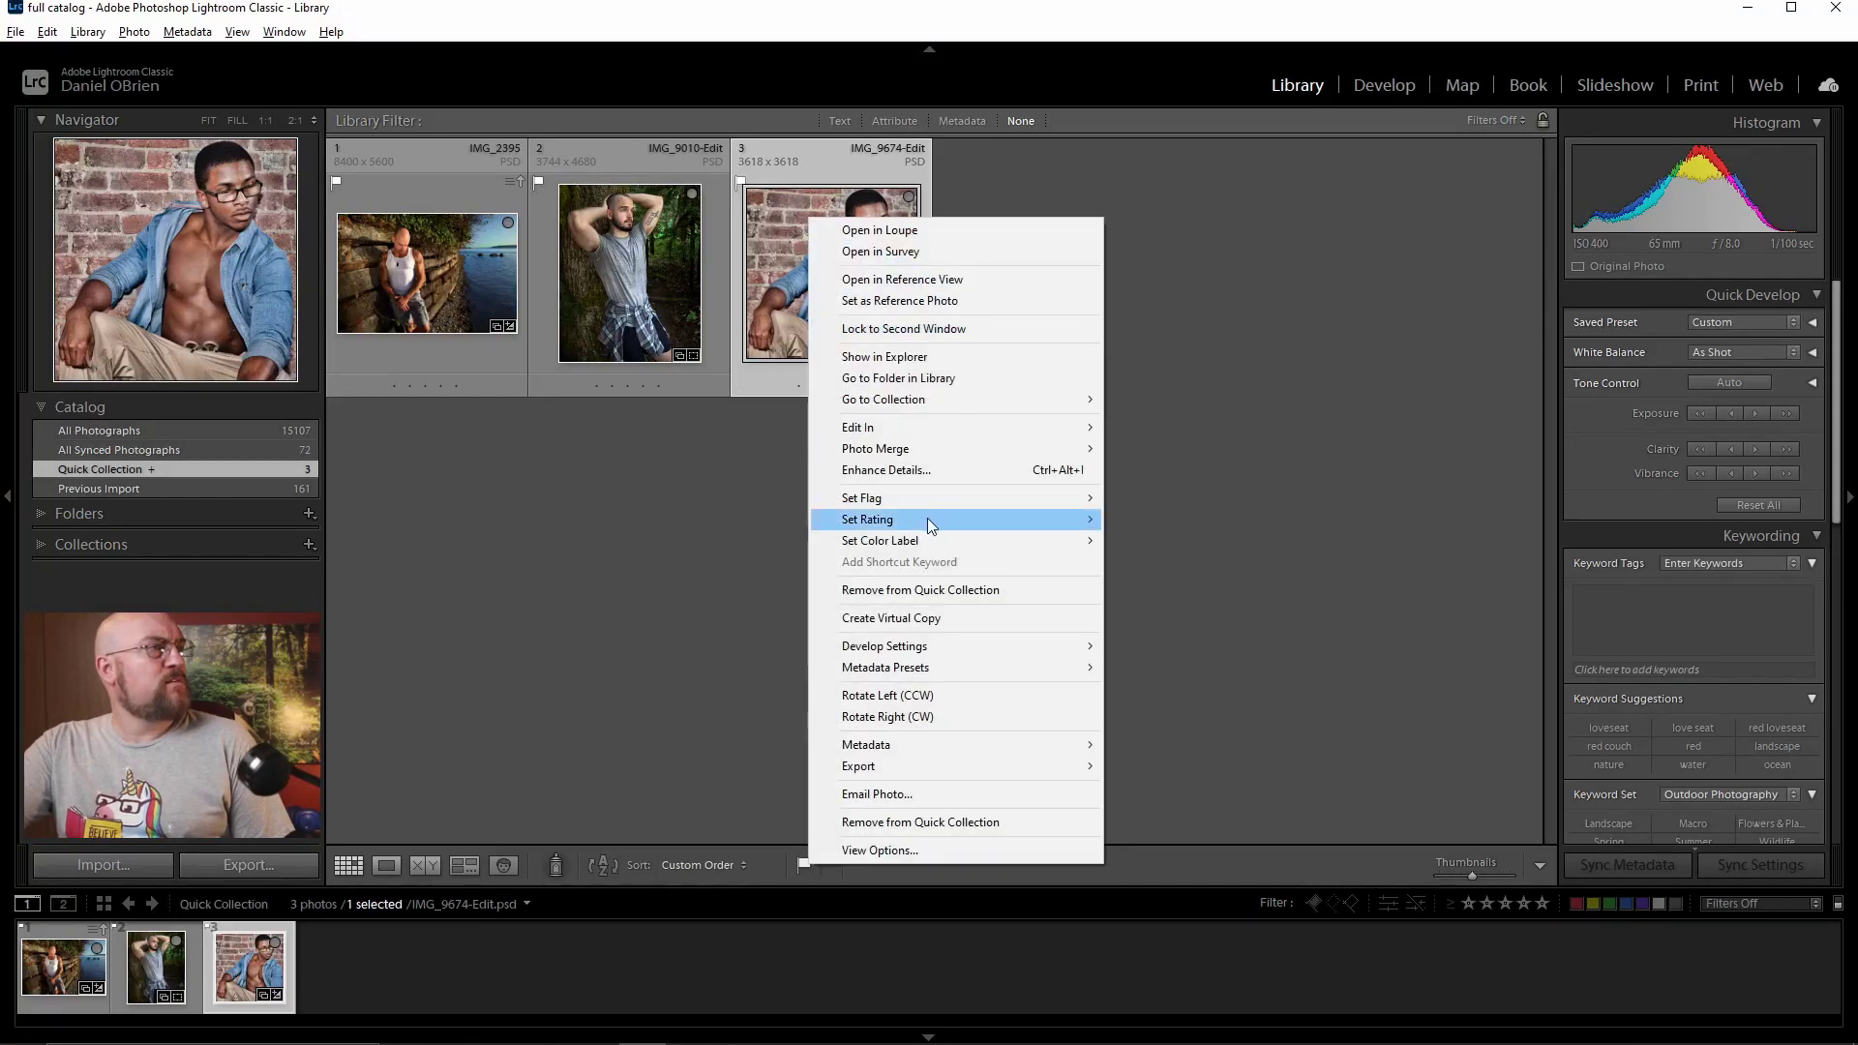
mouse_move(956, 419)
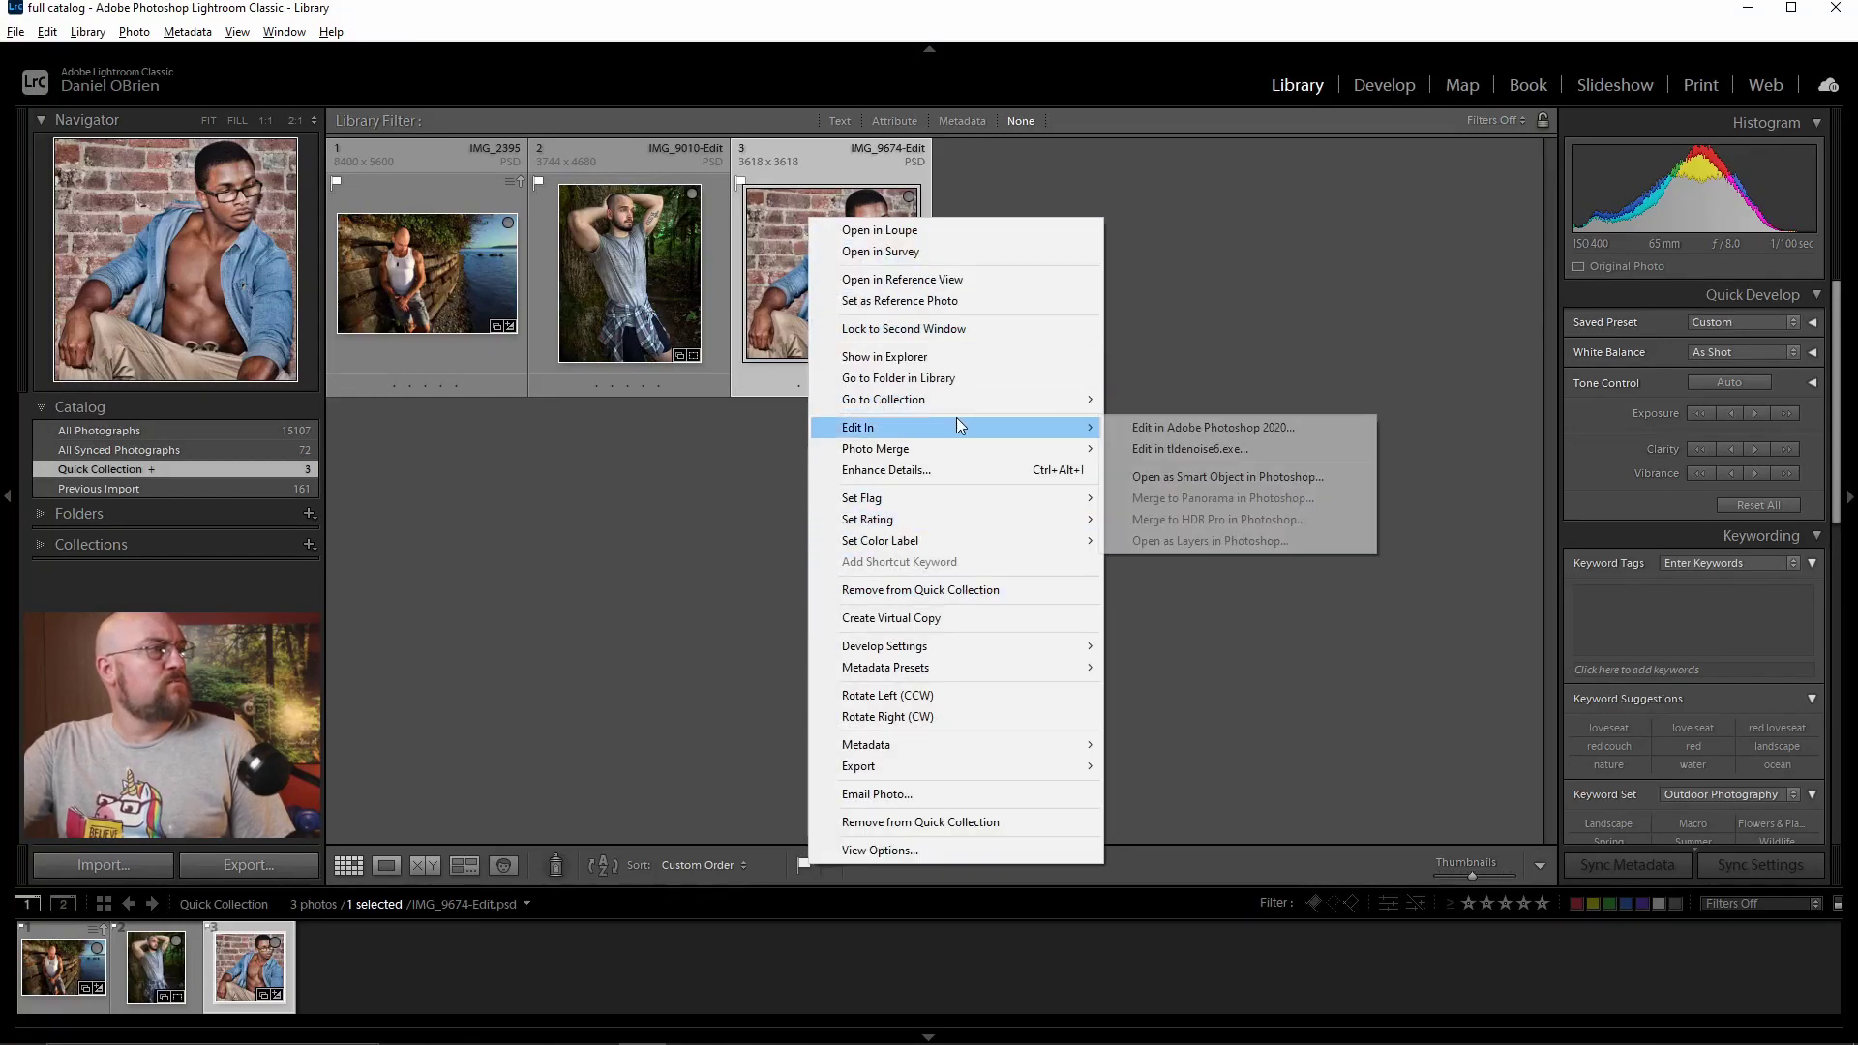
left_click(1218, 429)
left_click(1271, 1011)
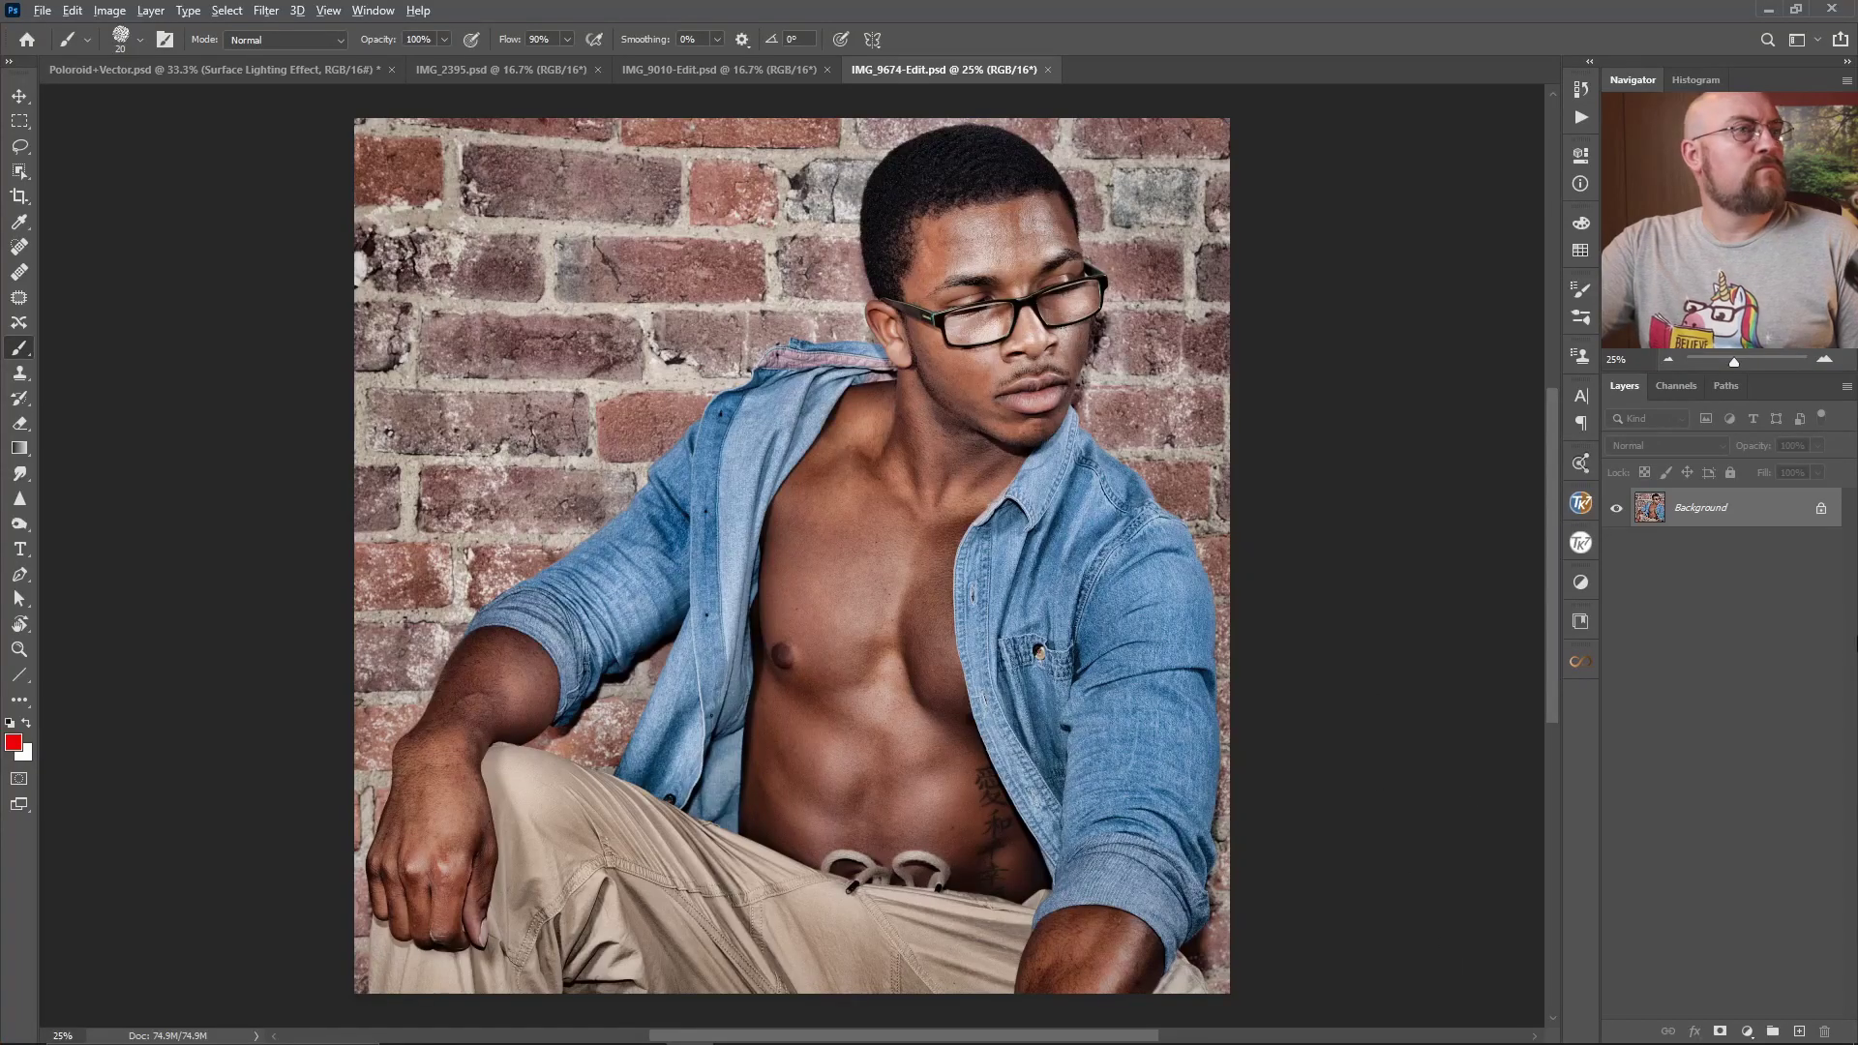
left_click_drag(1694, 513, 685, 471)
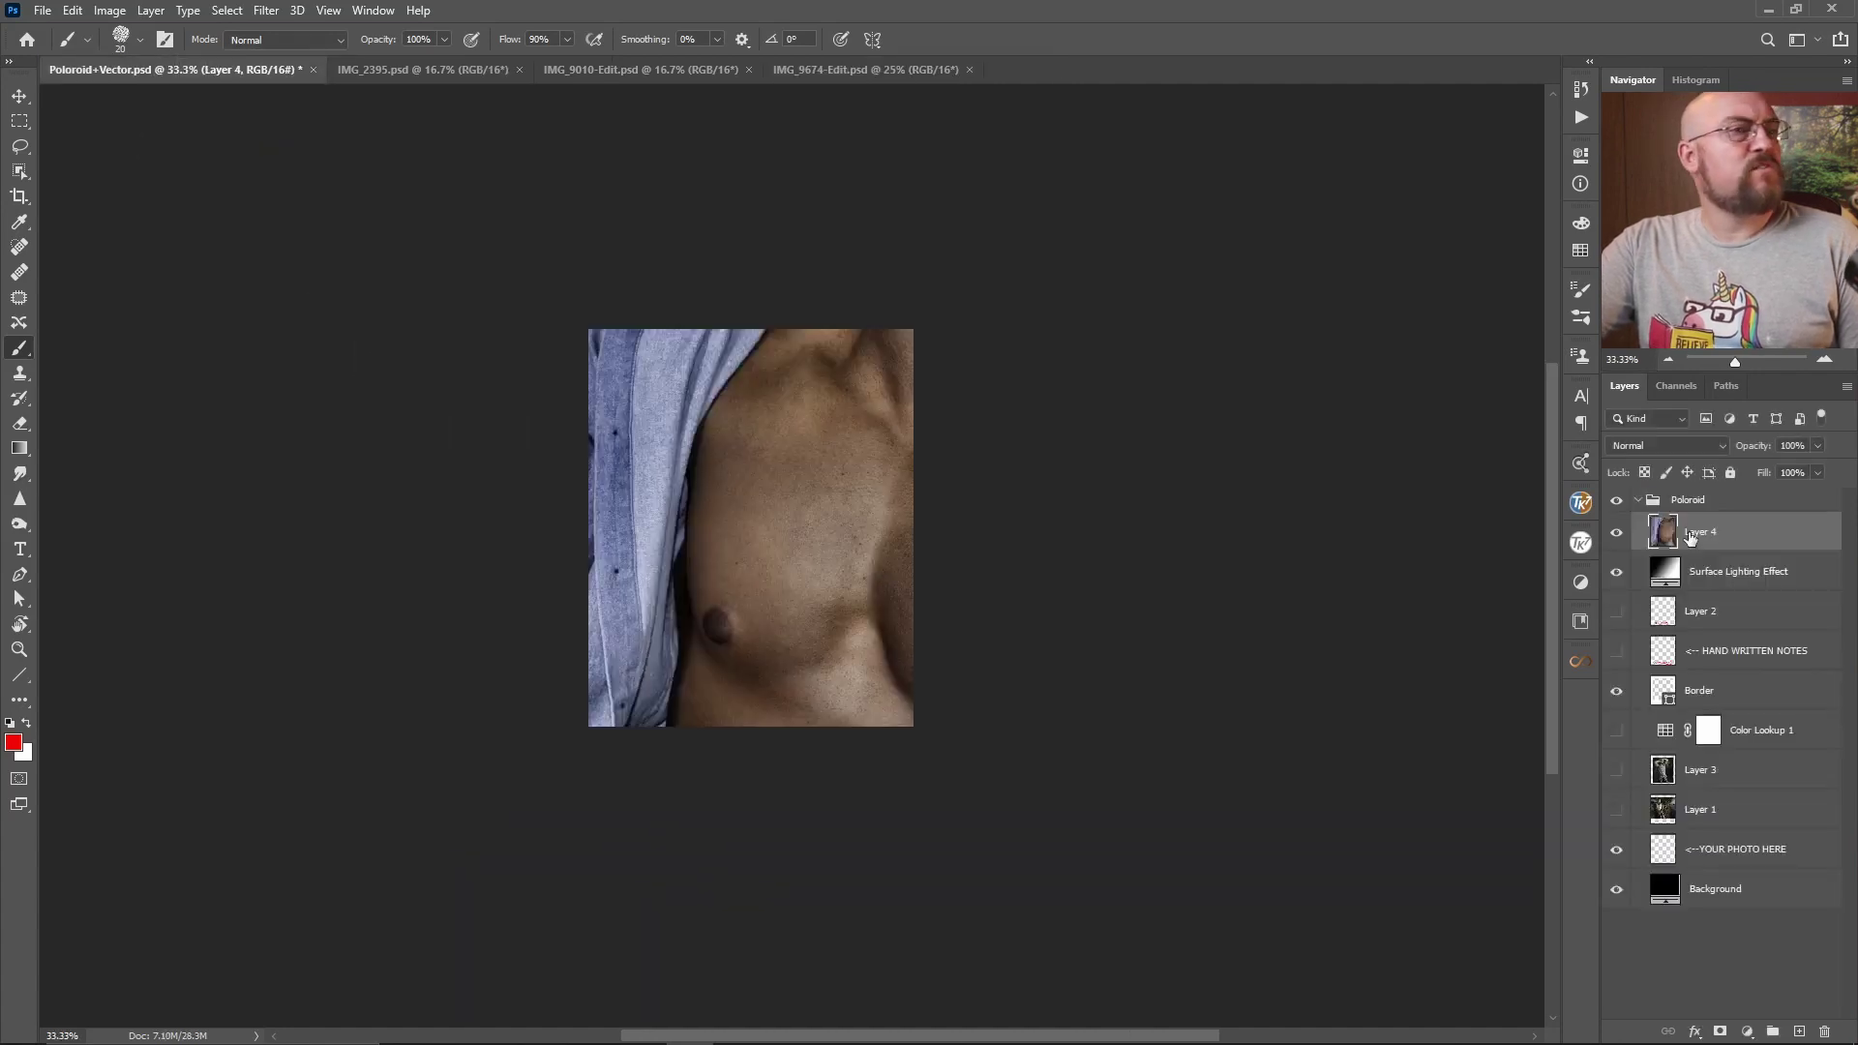
left_click(1668, 359)
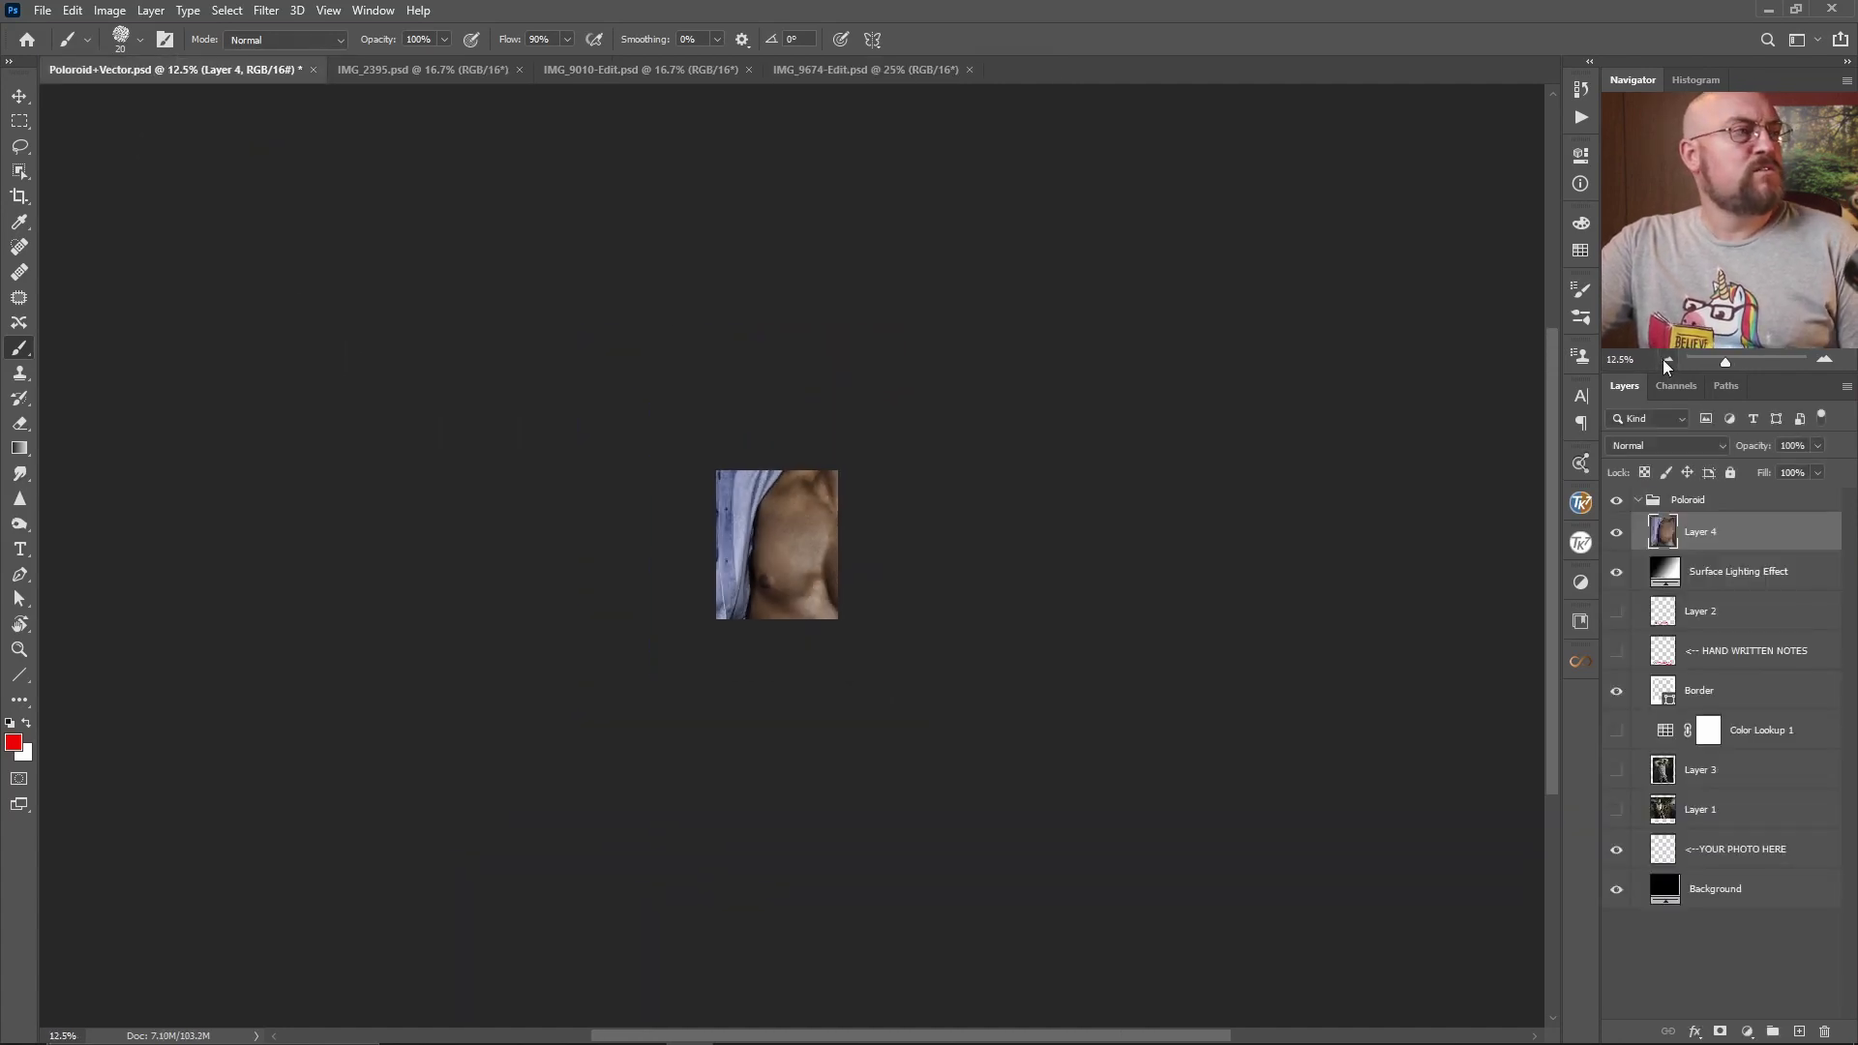
key("ctrl+t")
left_click_drag(763, 308, 792, 478)
left_click_drag(768, 750, 762, 572)
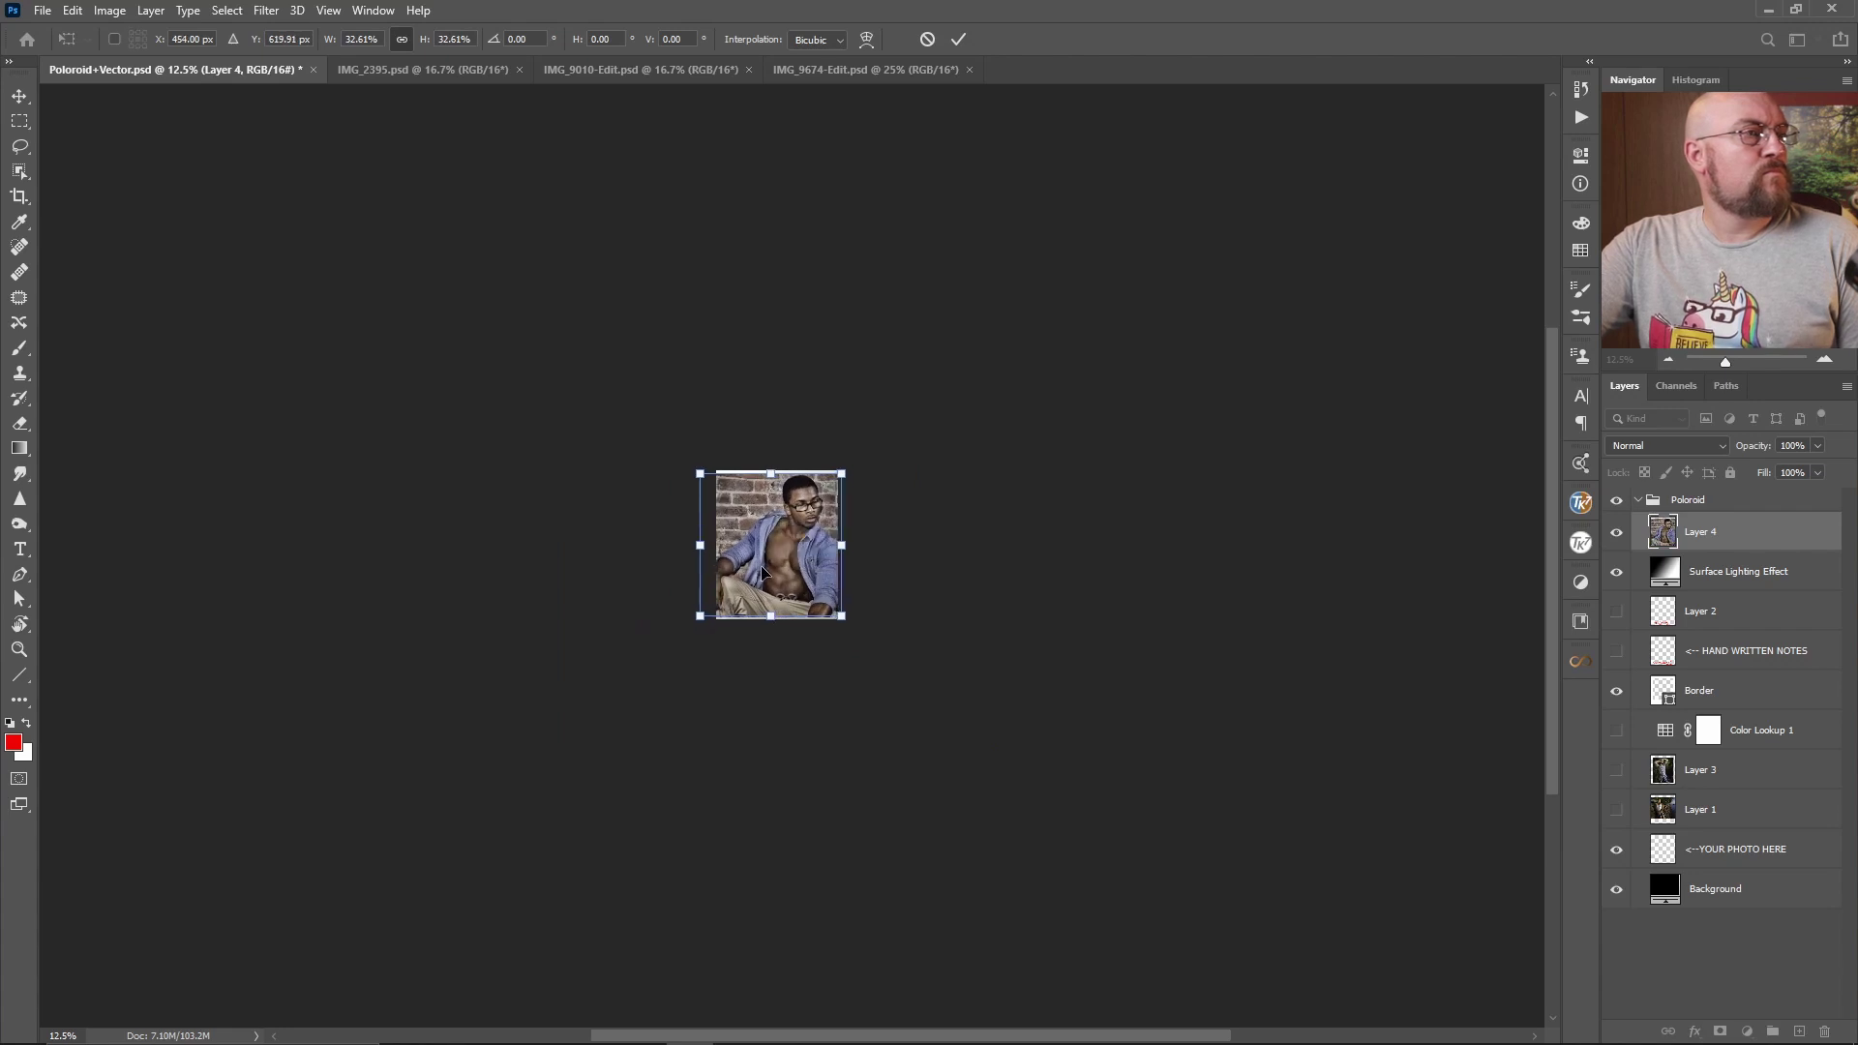
key("Return")
key("b")
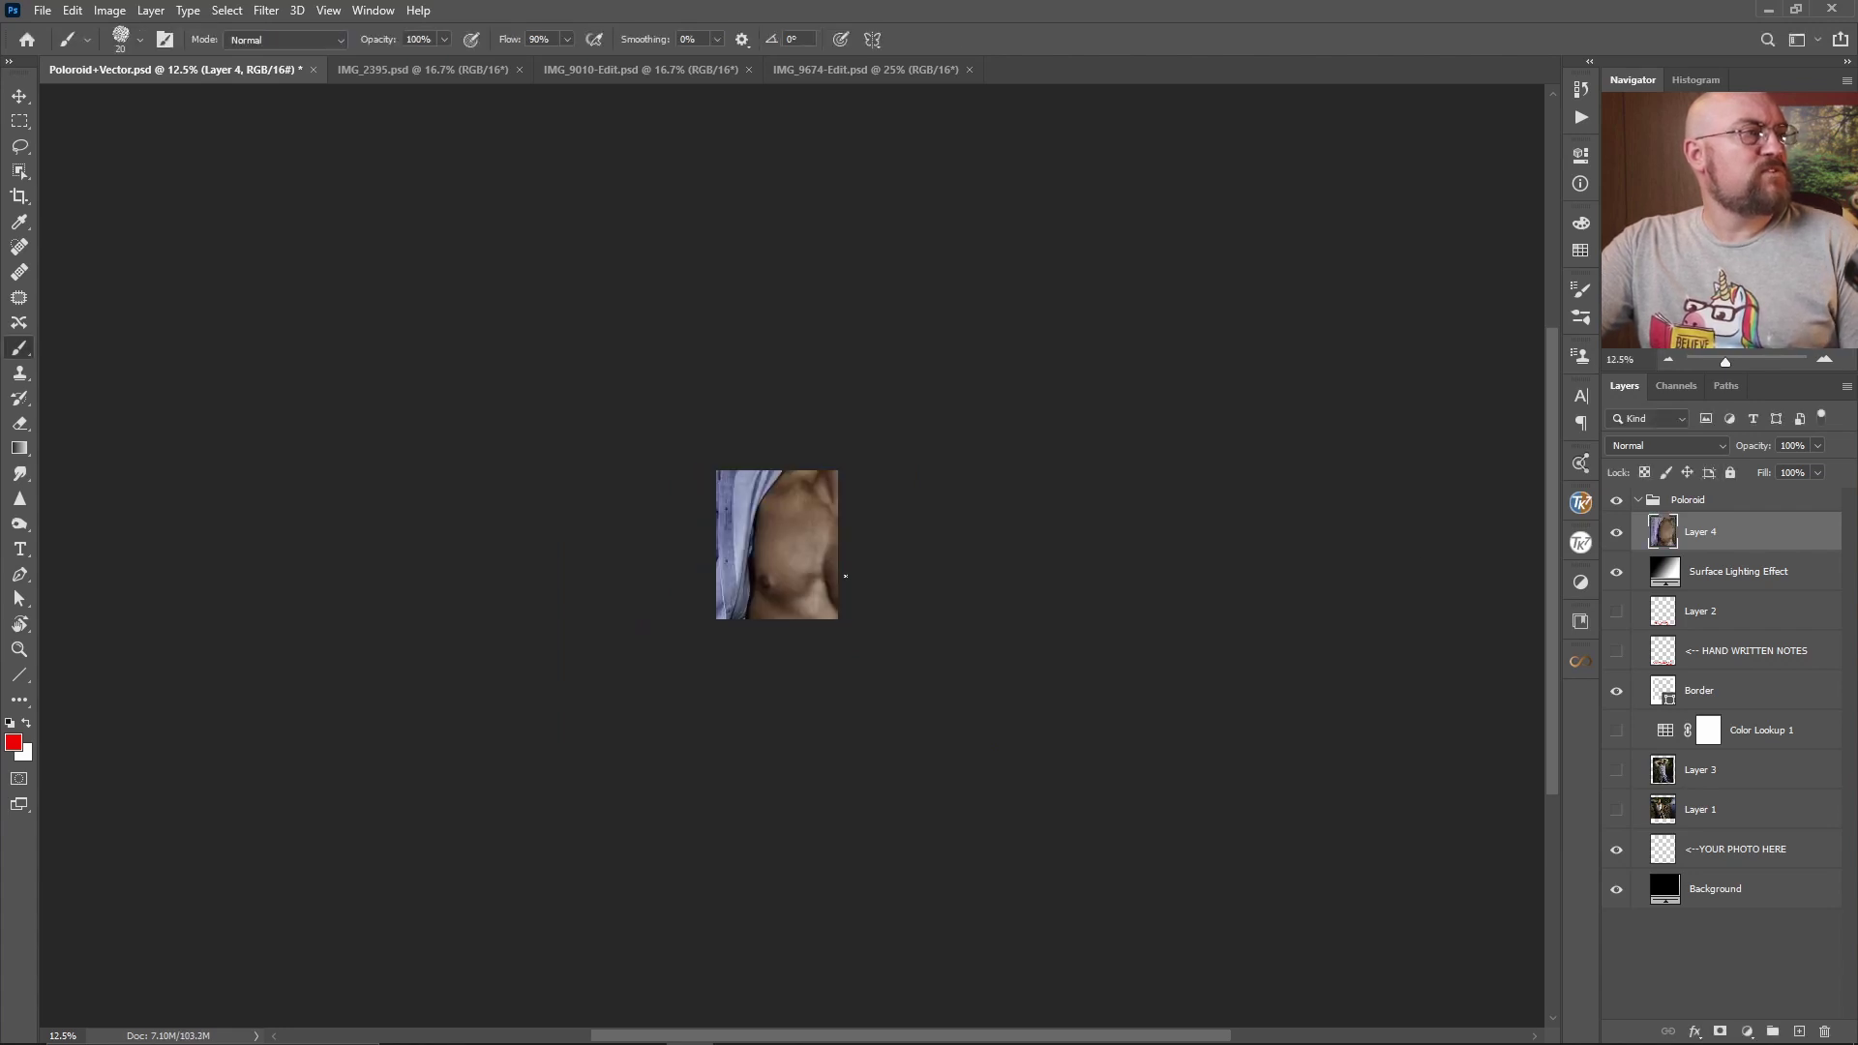
Step: Move Layer 4 directly above Layer 3 and scale its photo to about 25.54% to fit the frame's opening
left_click_drag(1792, 535, 1778, 754)
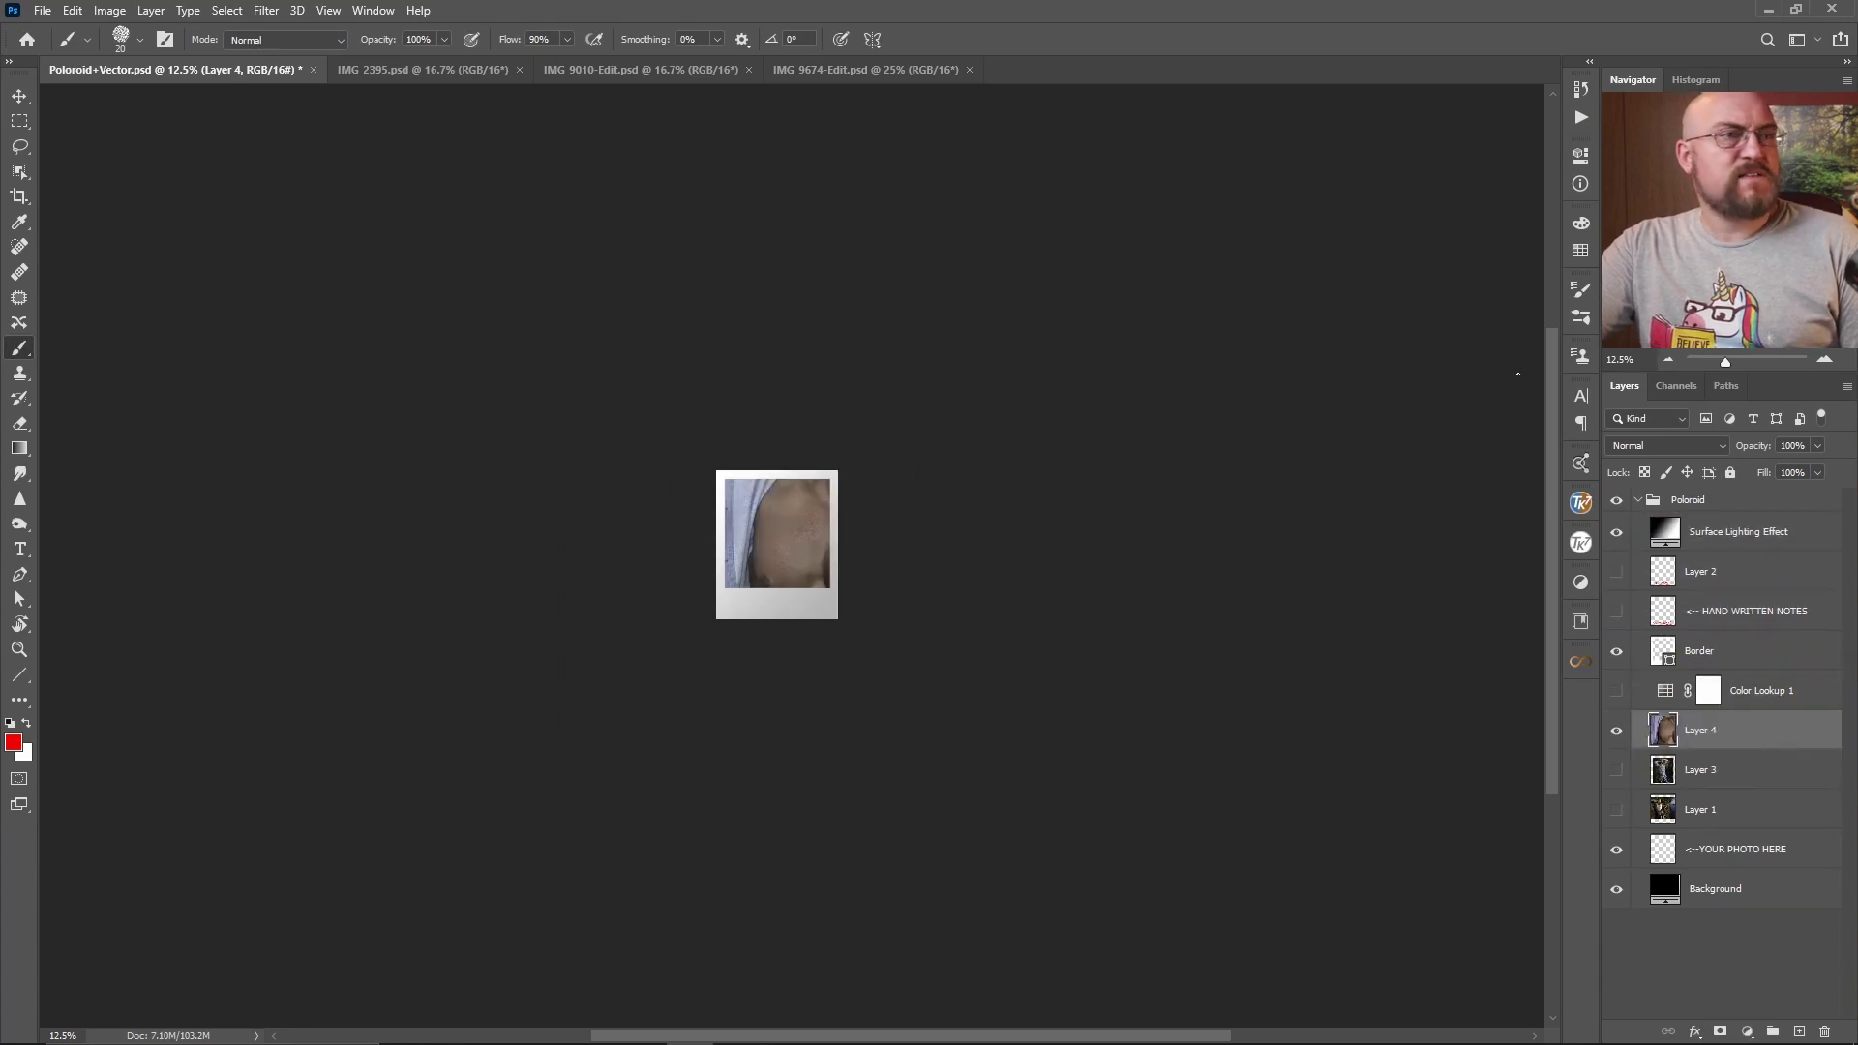
key("ctrl+t")
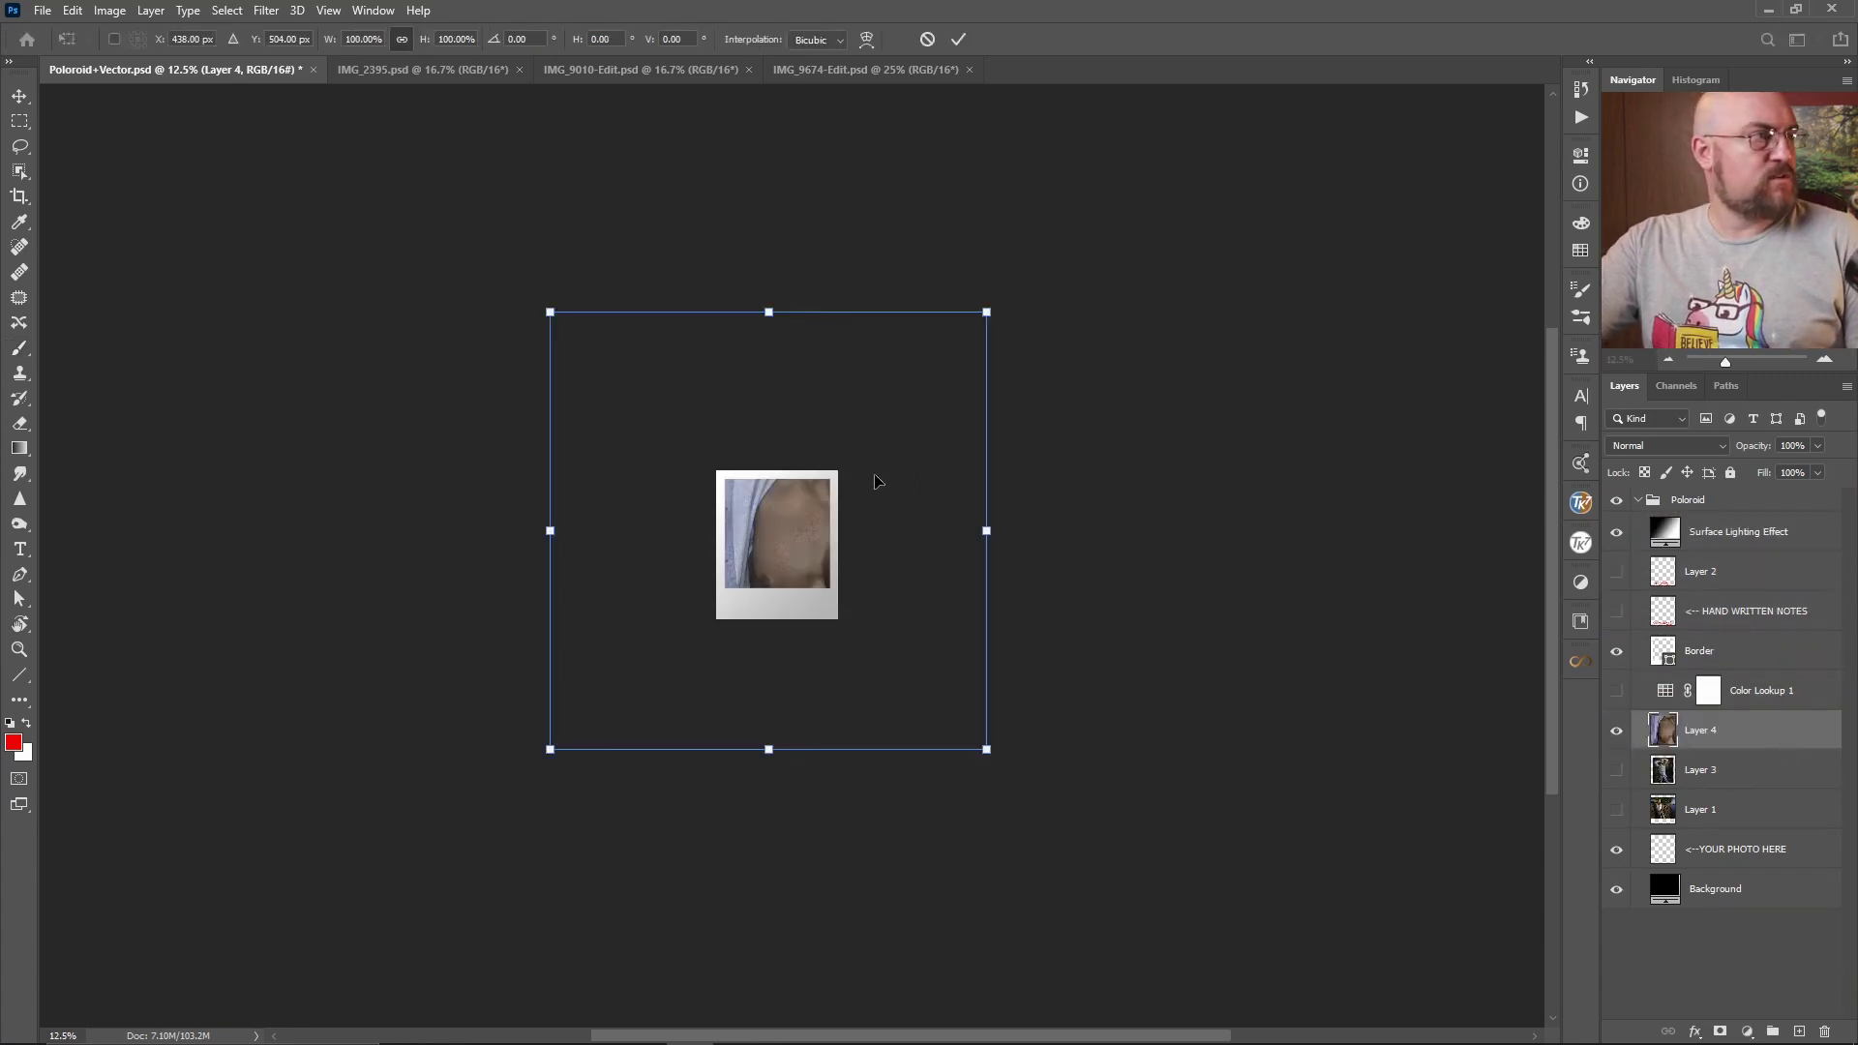
left_click_drag(767, 311, 782, 476)
left_click_drag(770, 751, 780, 578)
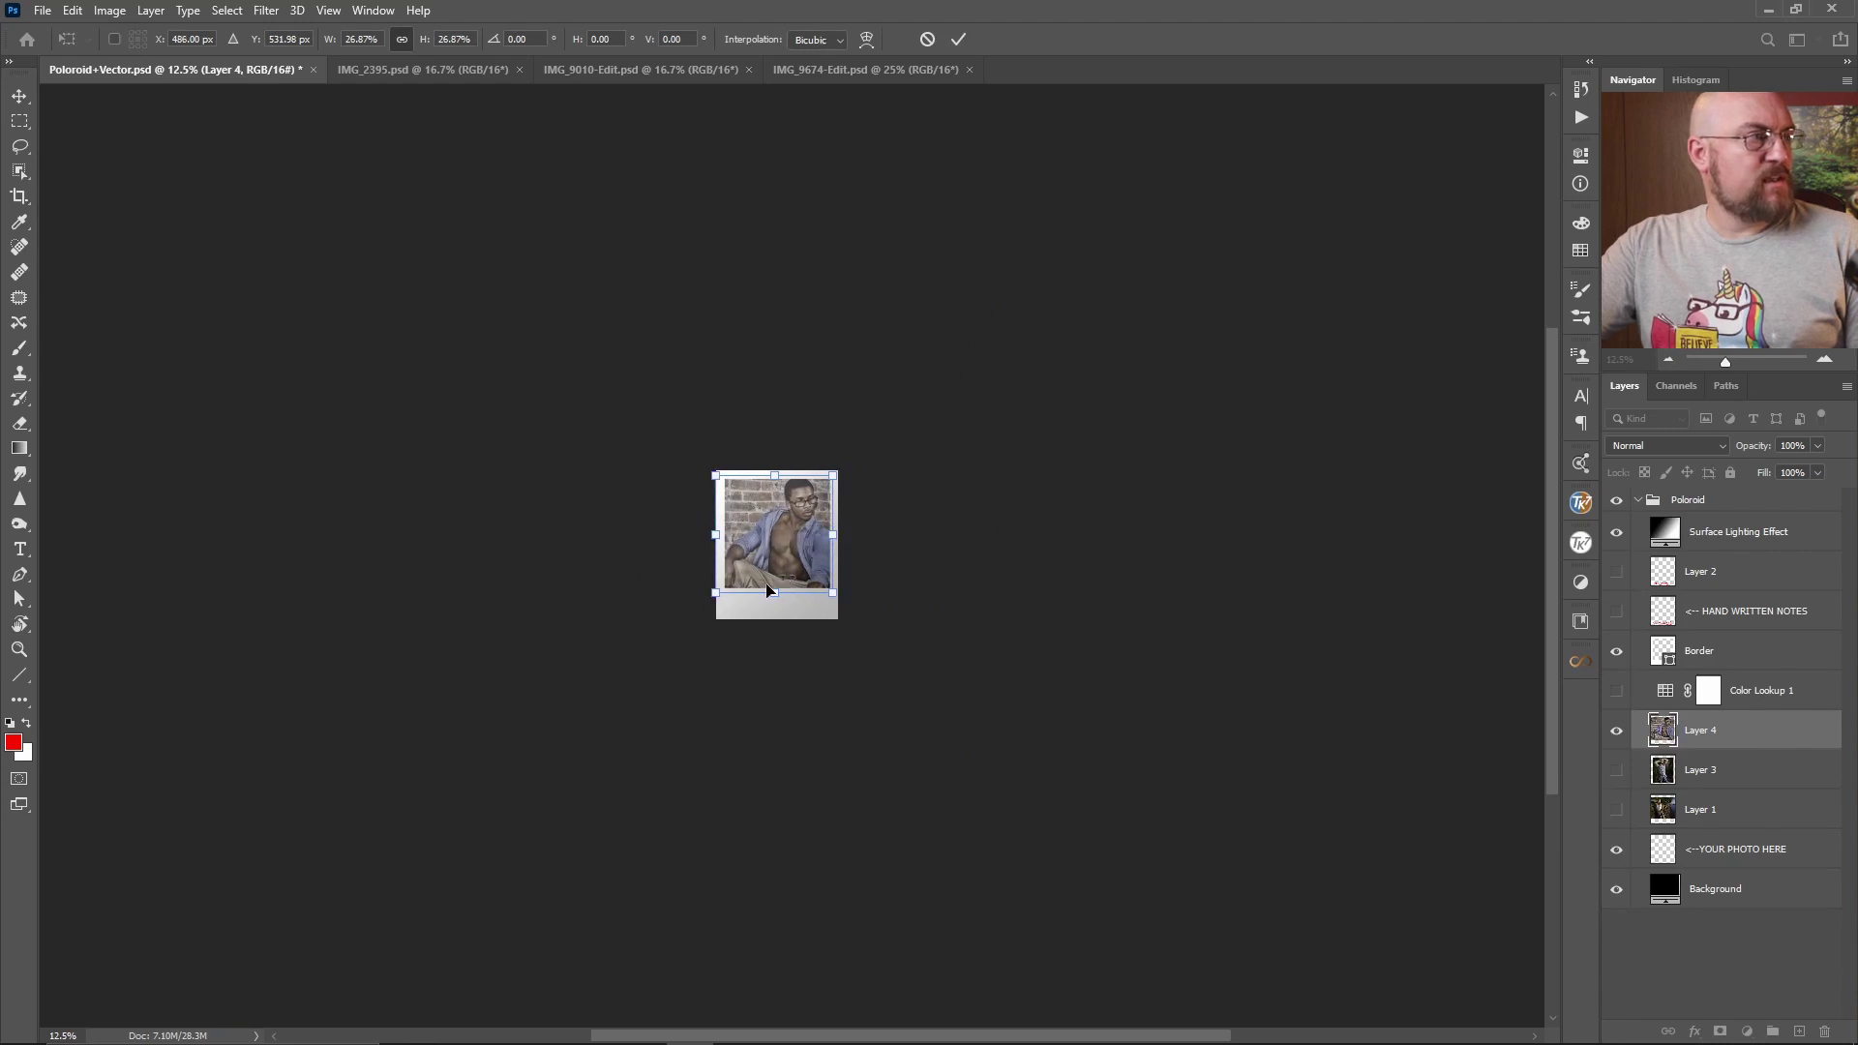
left_click(1826, 360)
left_click(1826, 360)
left_click(1826, 360)
left_click(1827, 360)
left_click_drag(728, 236, 722, 245)
left_click_drag(723, 707, 722, 692)
left_click_drag(738, 620, 741, 619)
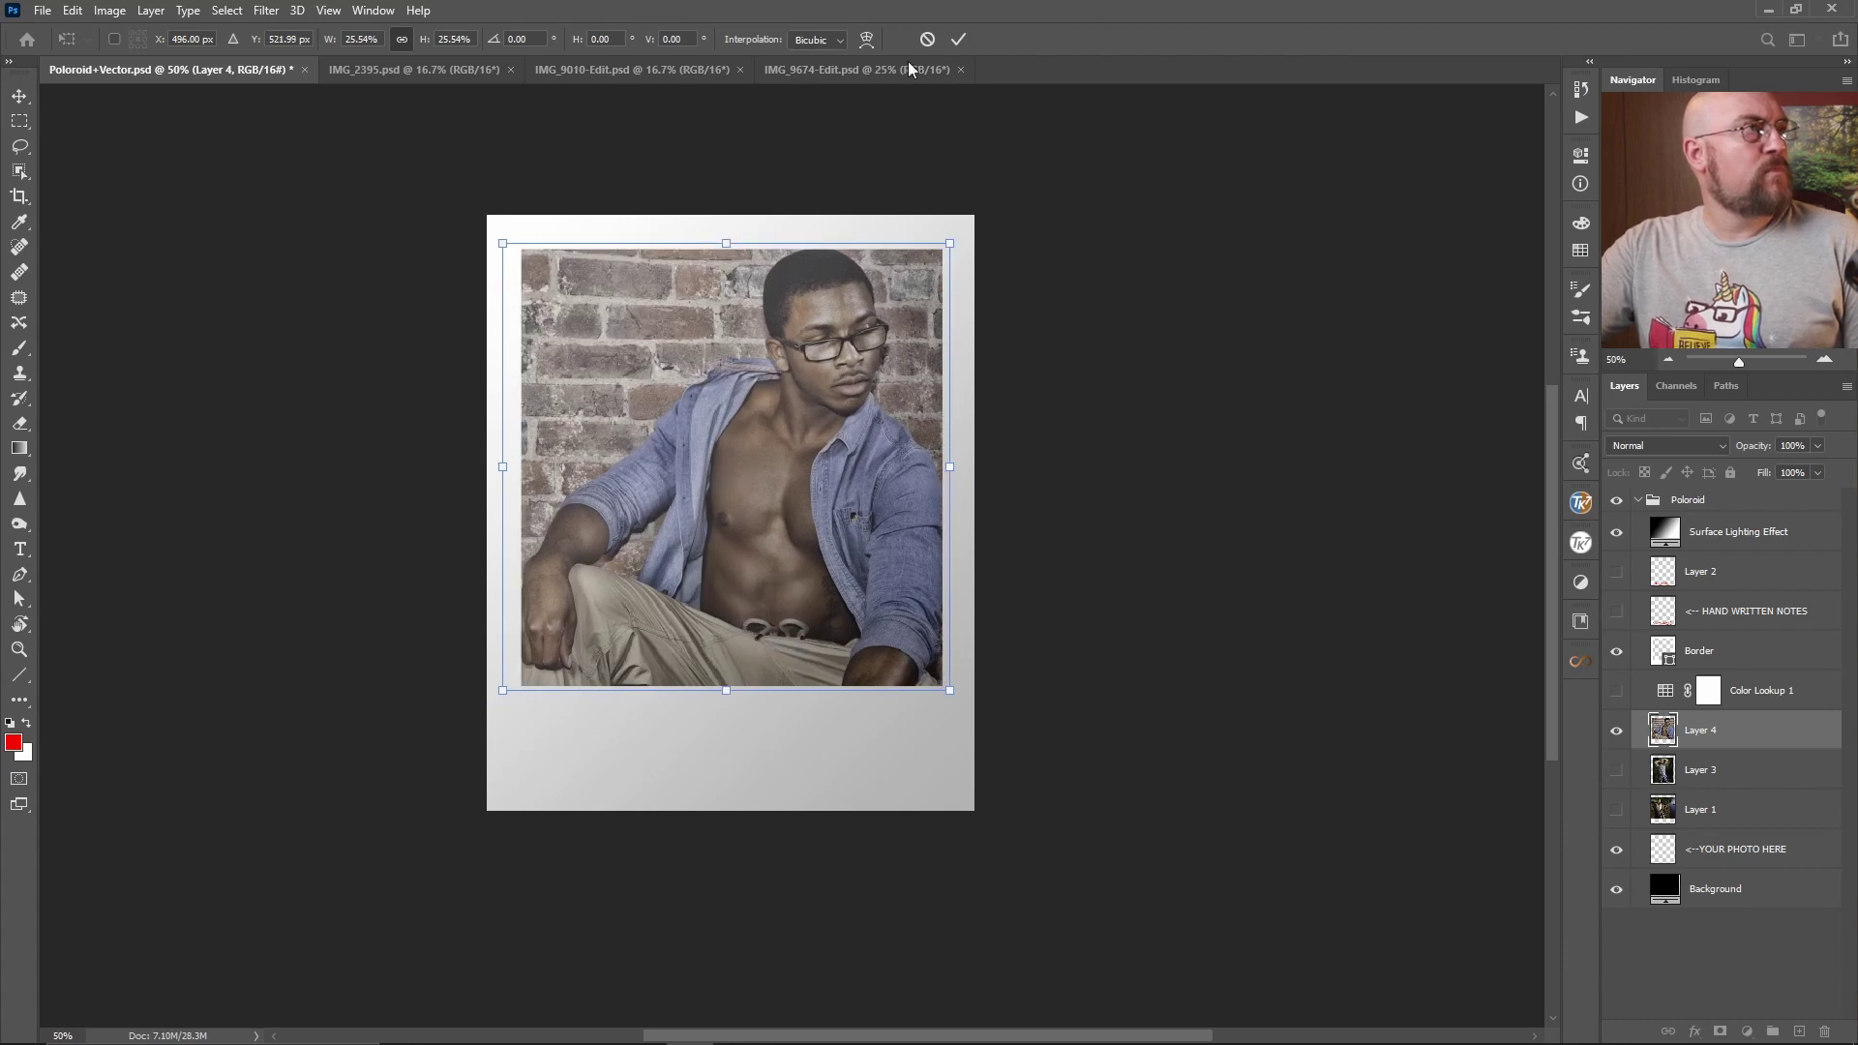
left_click(964, 40)
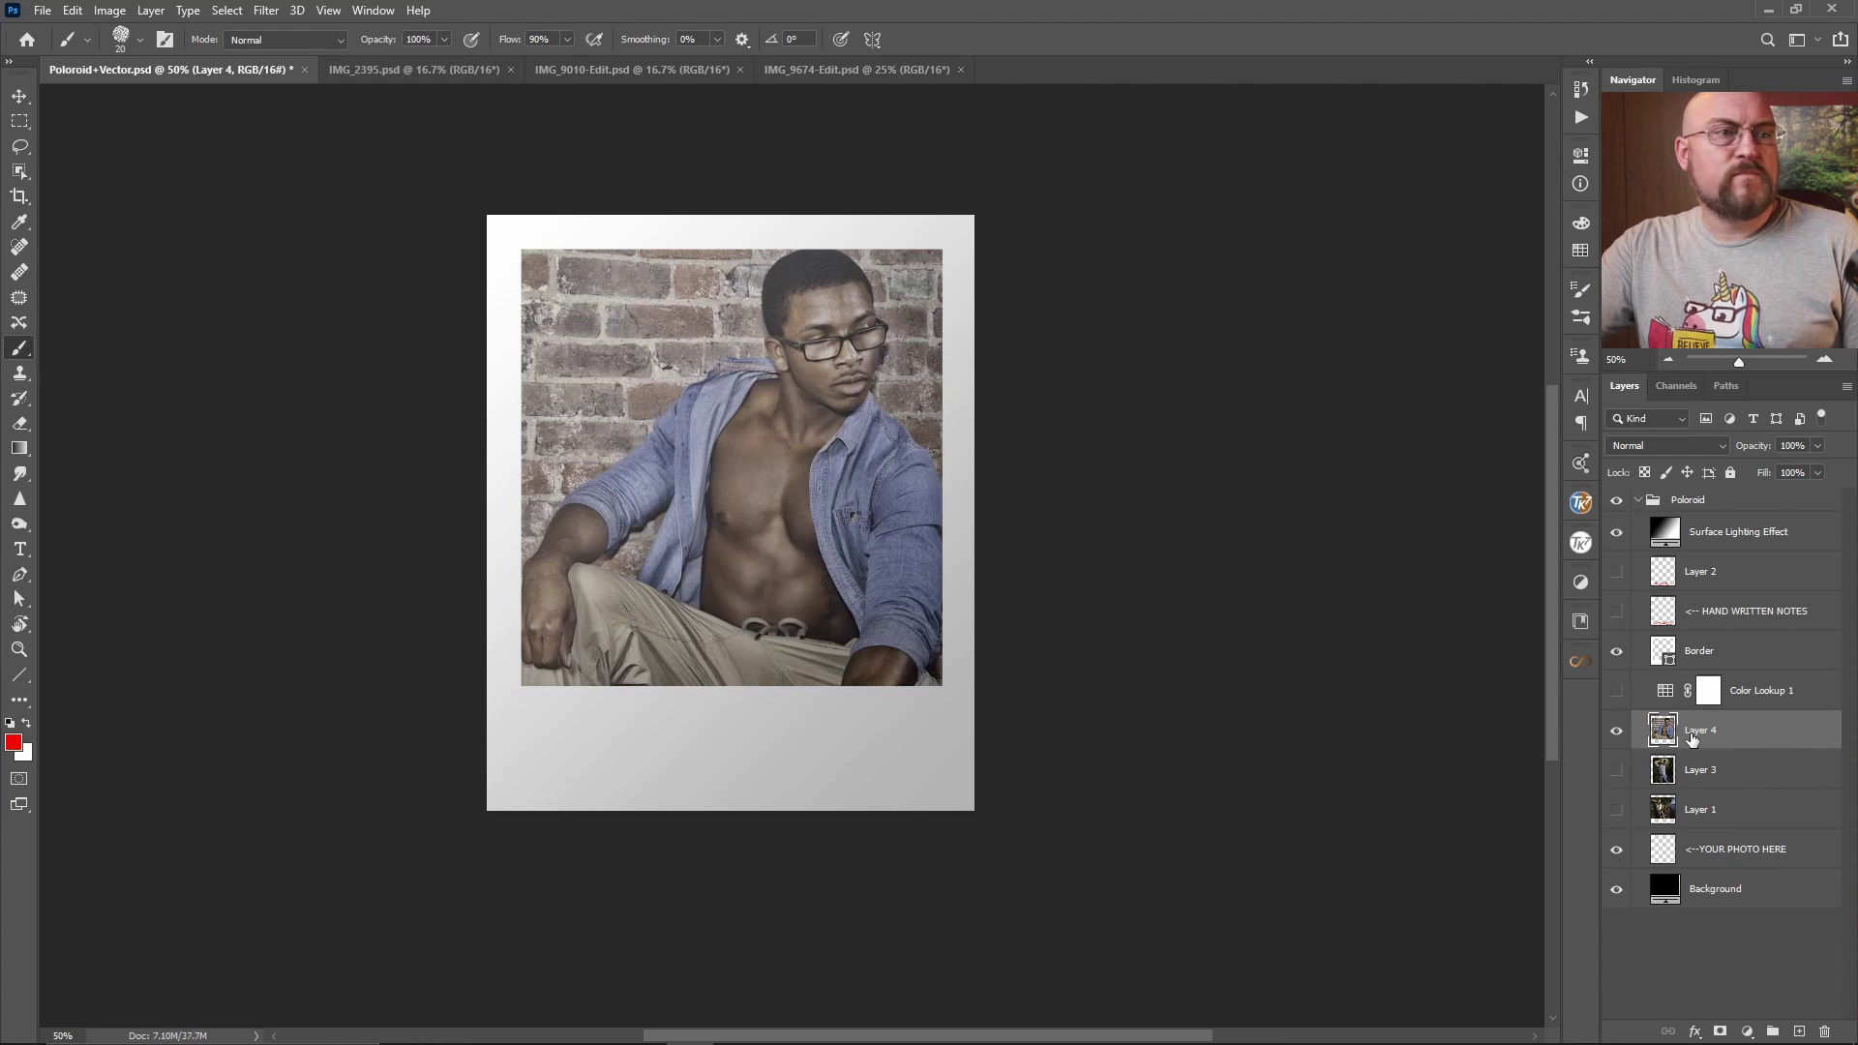
Step: Set the Surface Lighting Effect layer's opacity to 20% and preview the photo with Color Lookup 1 on and off
left_click(1747, 538)
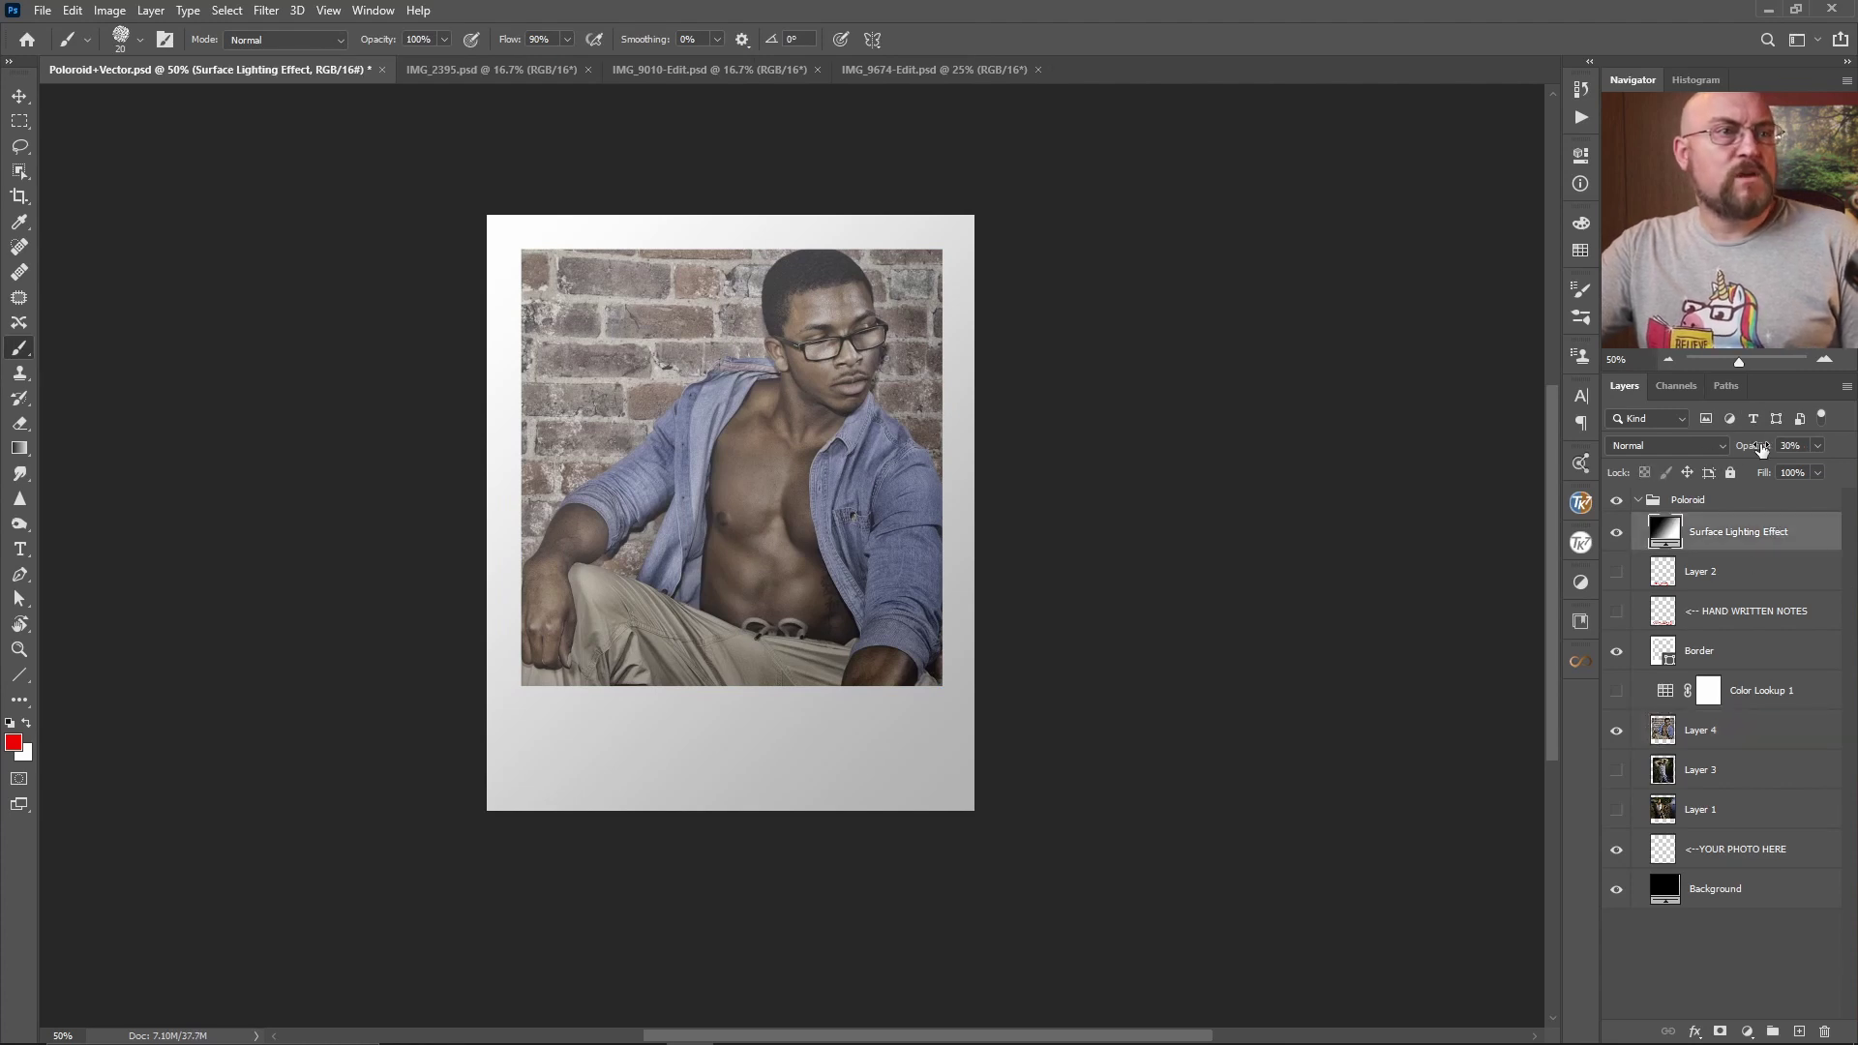
left_click_drag(1757, 447, 1747, 447)
key("Return")
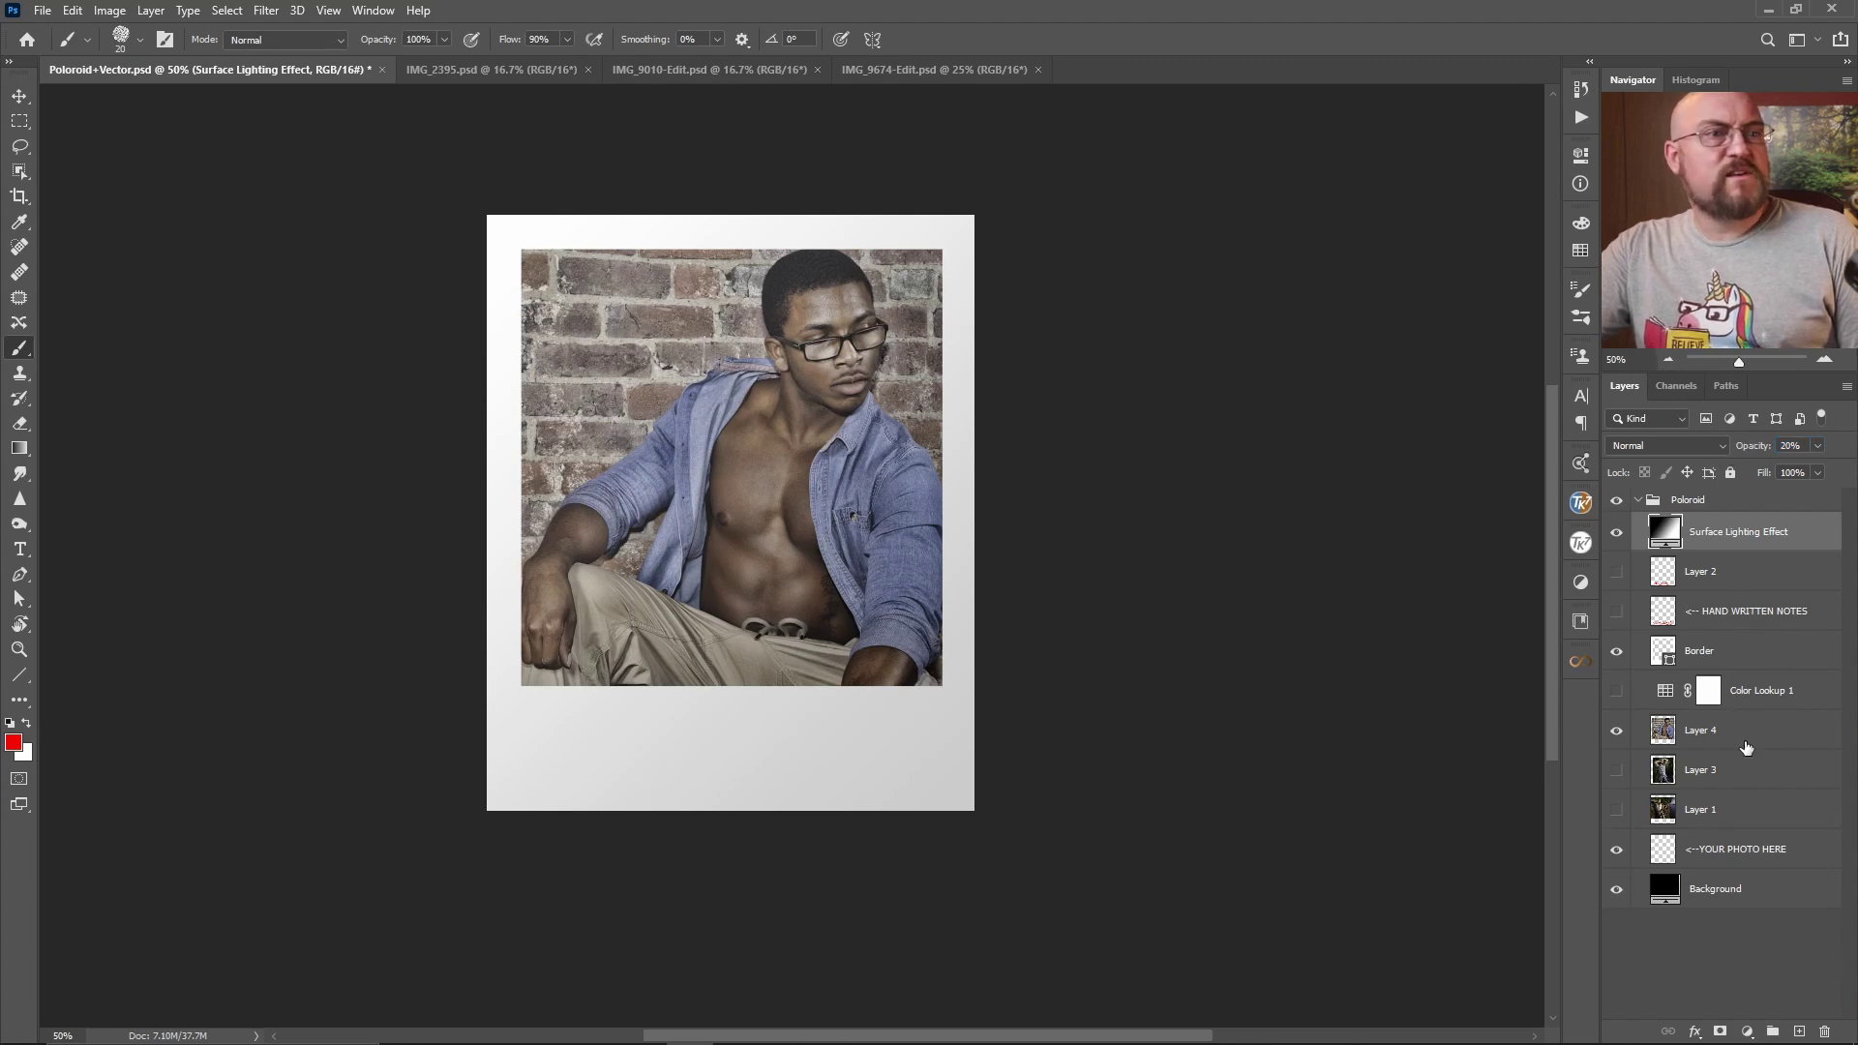
left_click(1616, 691)
left_click(1617, 691)
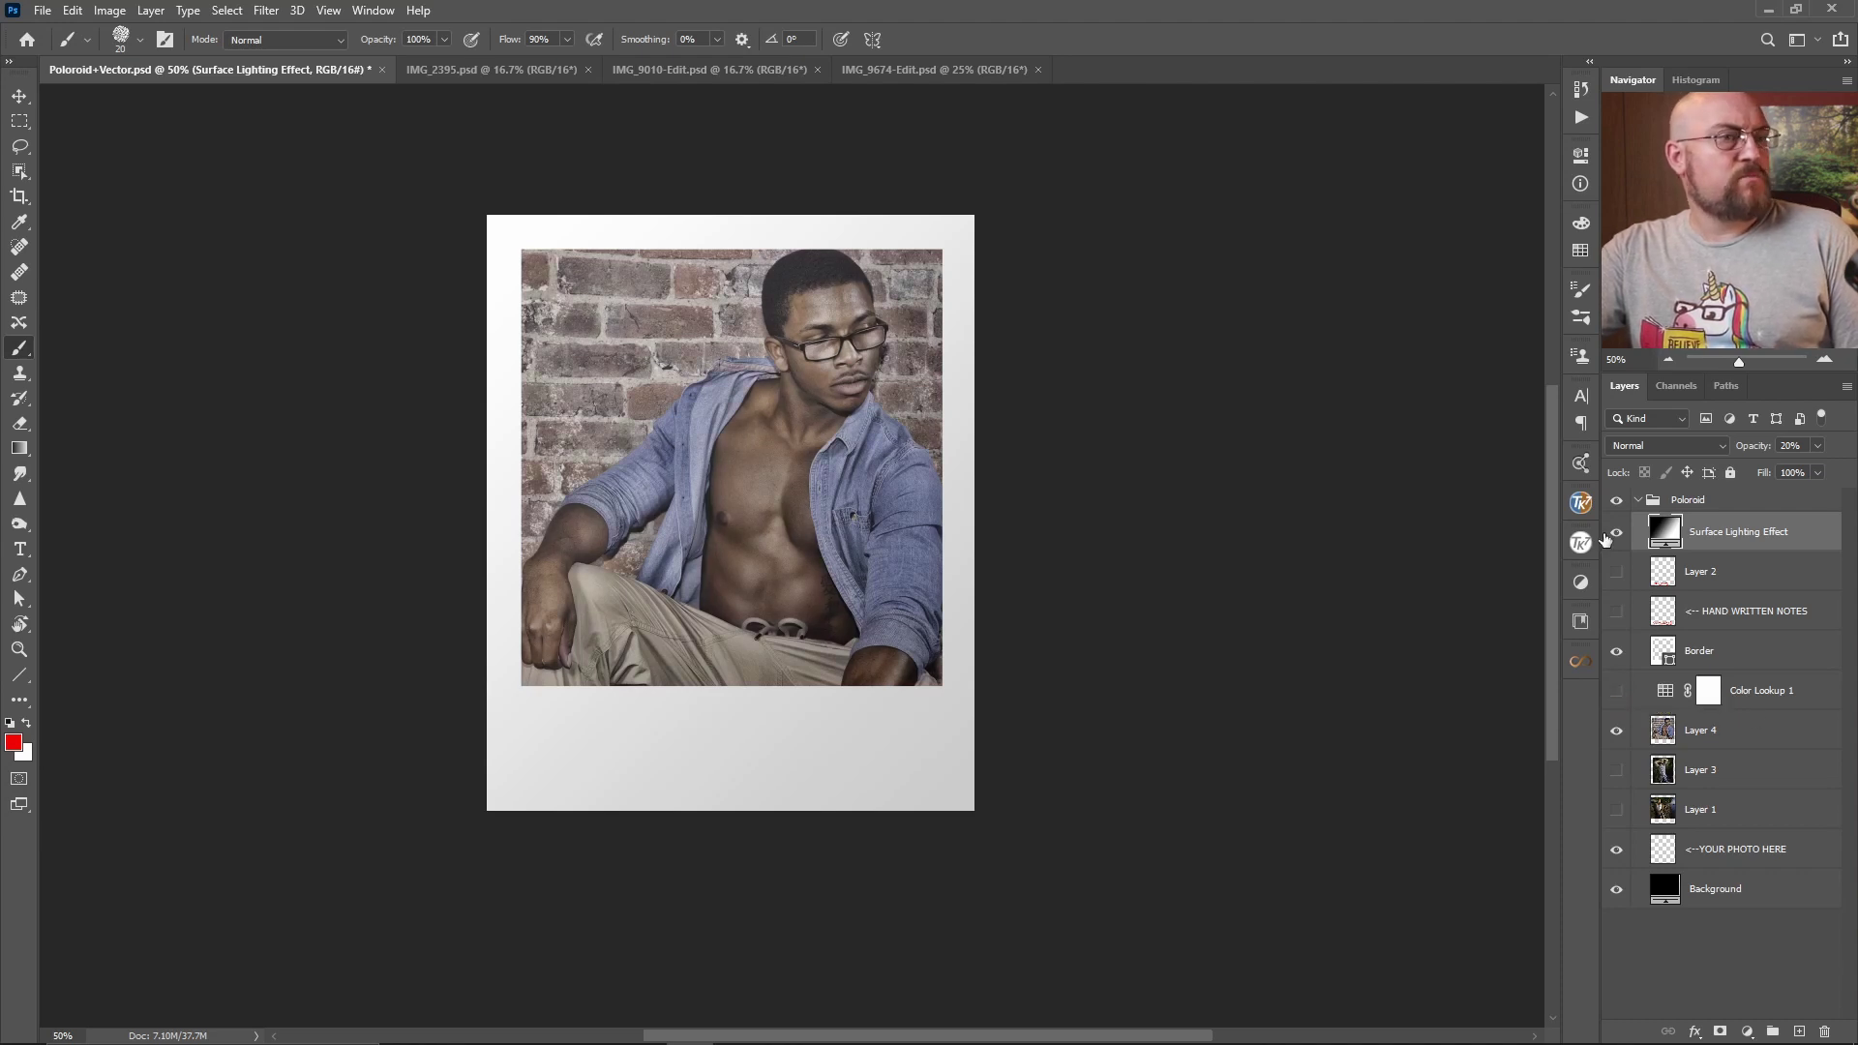
Step: Add a Gradient Map adjustment layer above Surface Lighting Effect and open its gradient for editing
left_click(1581, 584)
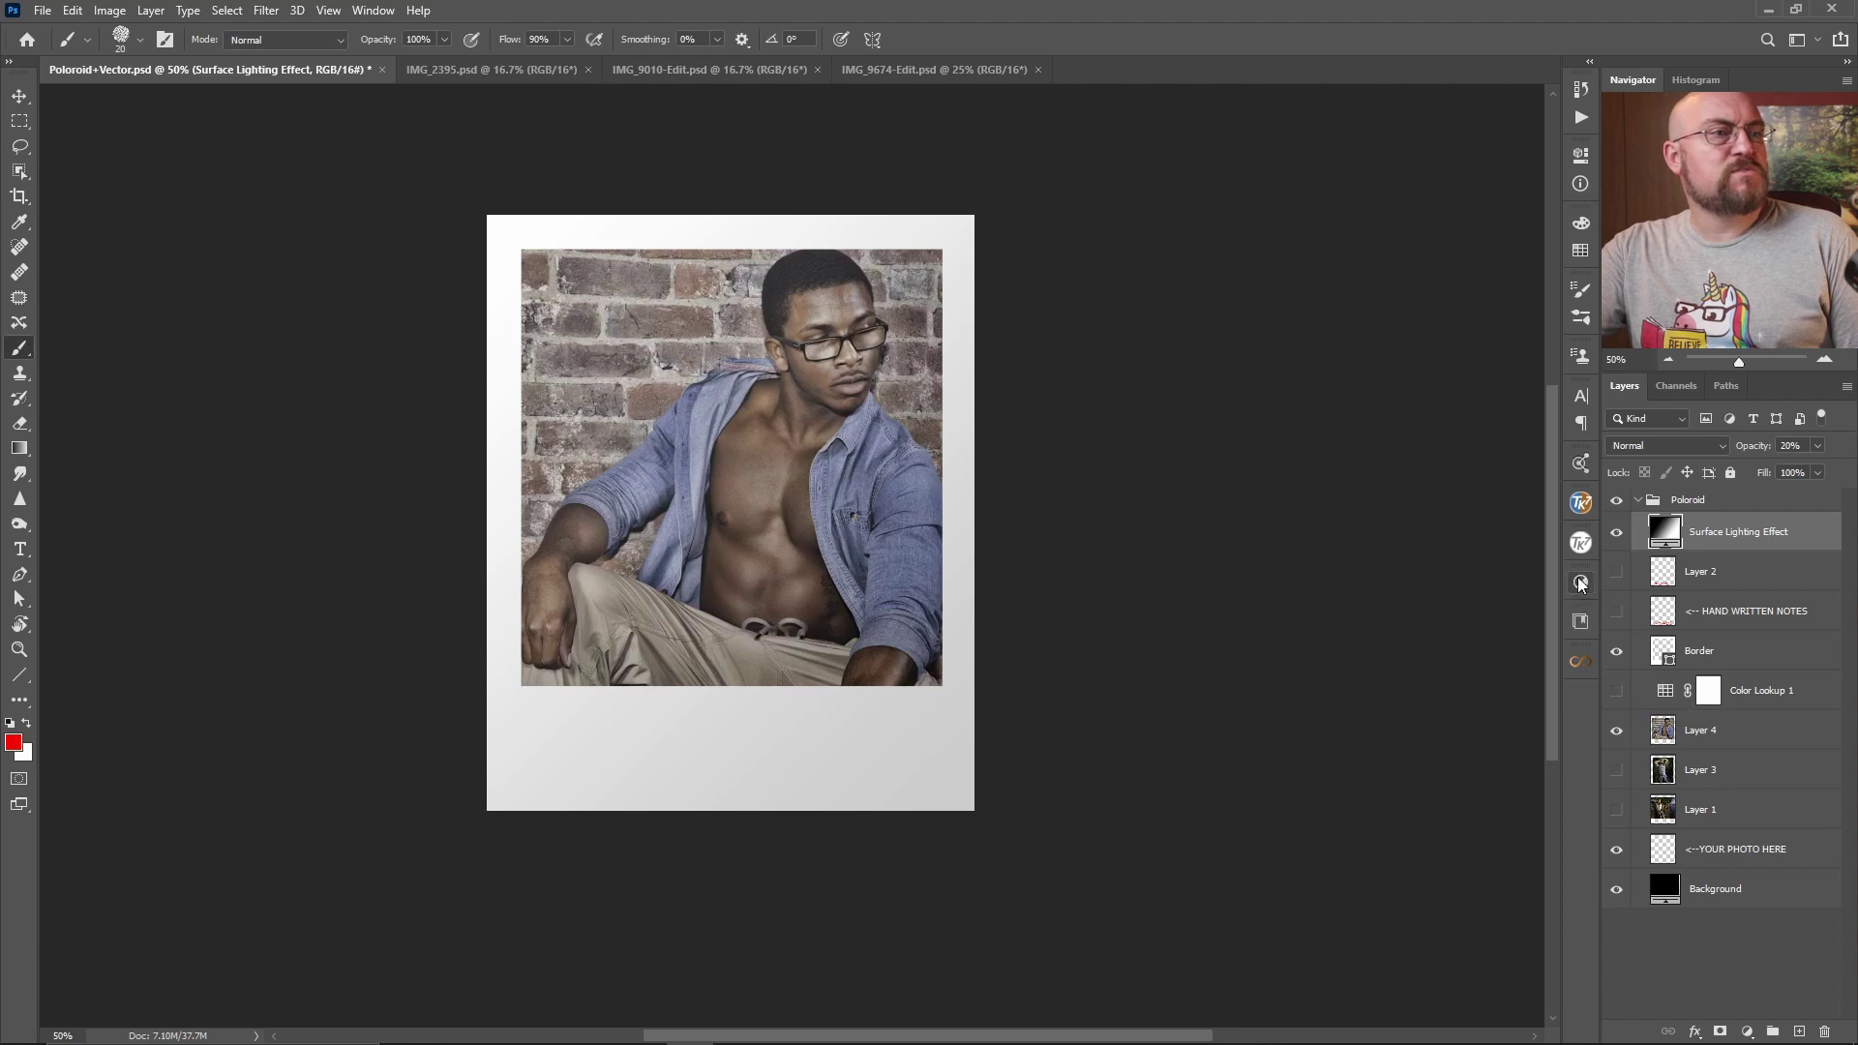
left_click_drag(1451, 675, 1453, 708)
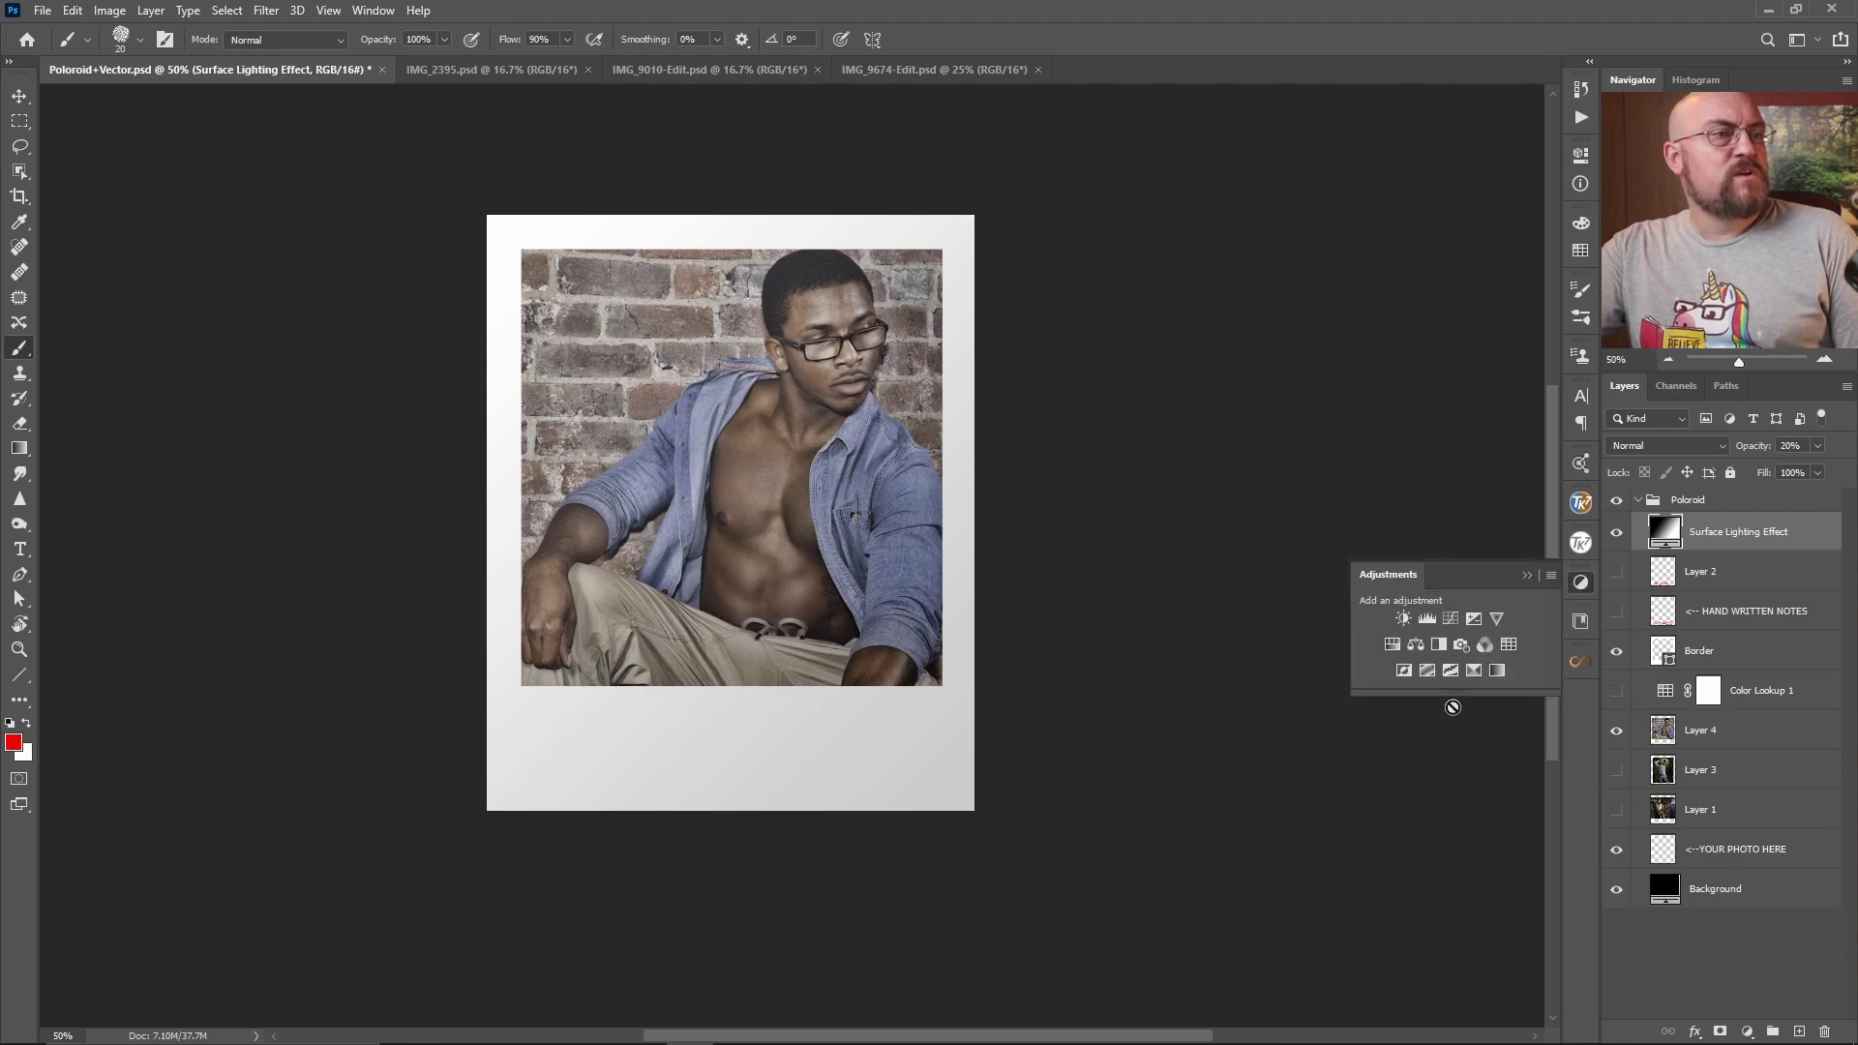
left_click(1498, 670)
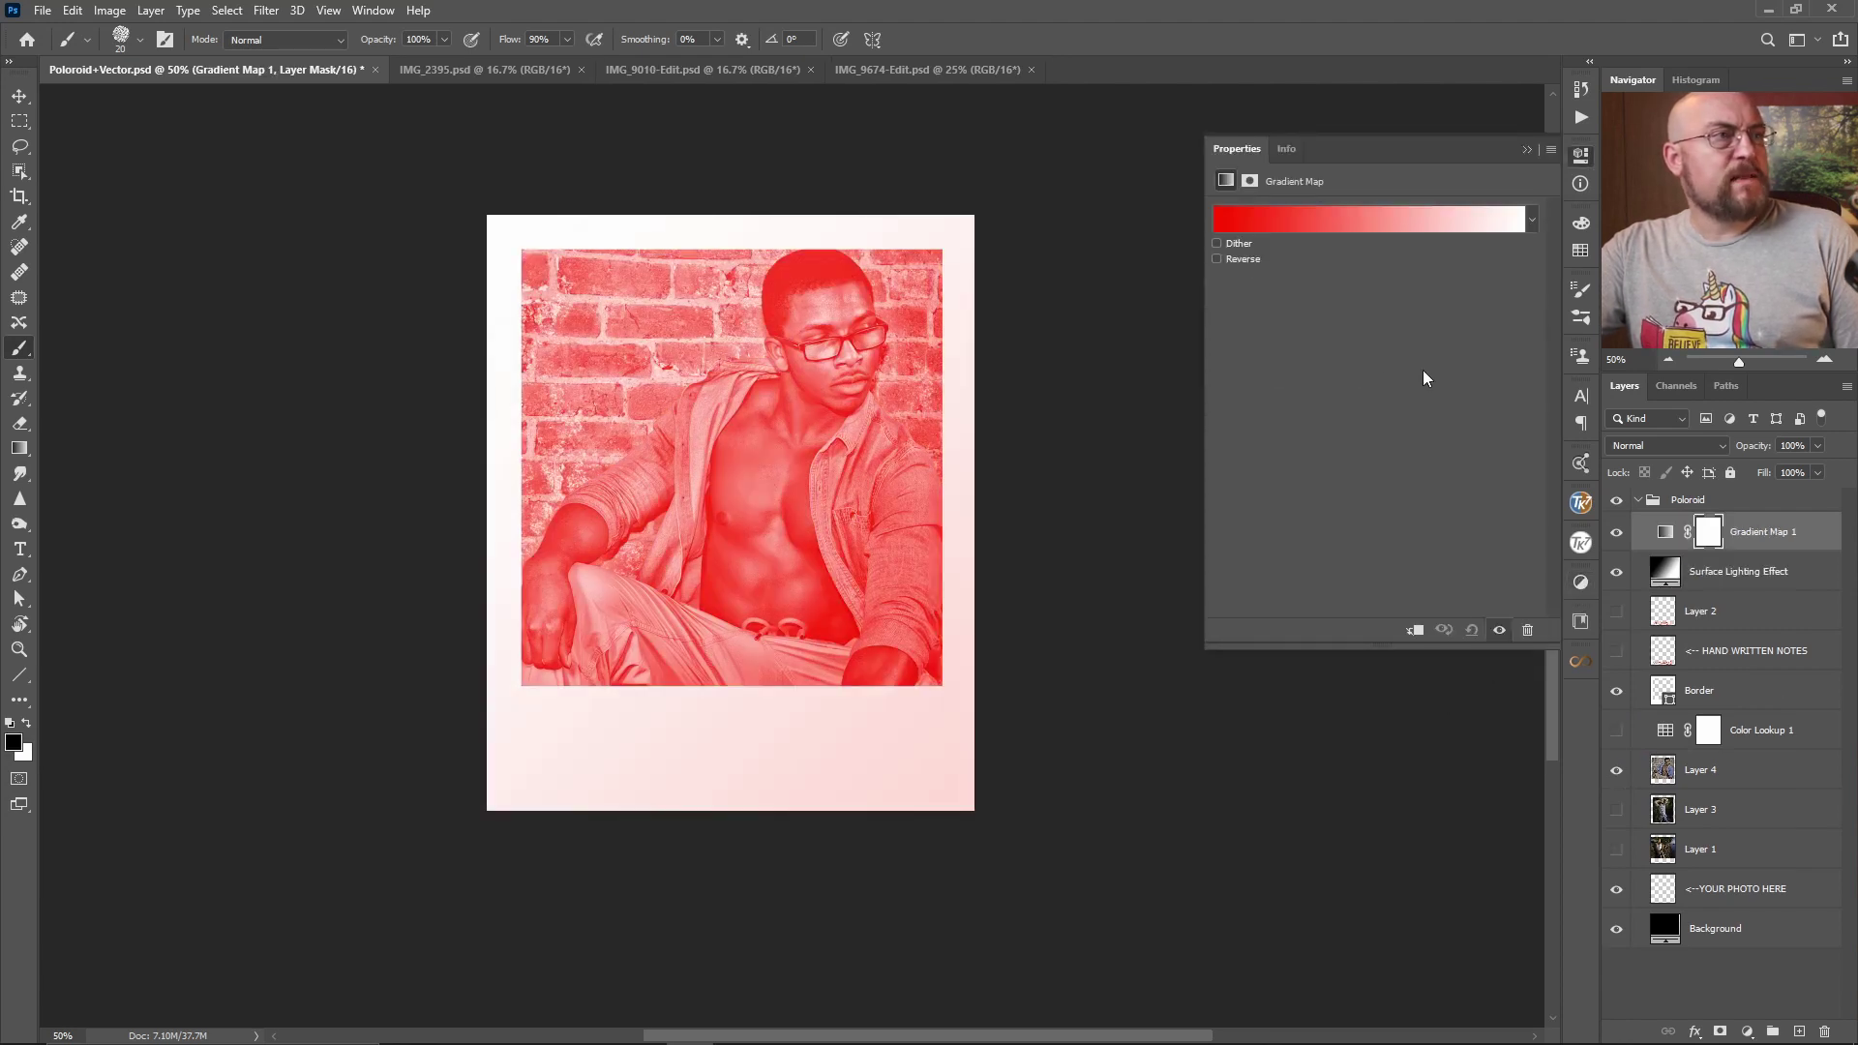
left_click(1404, 219)
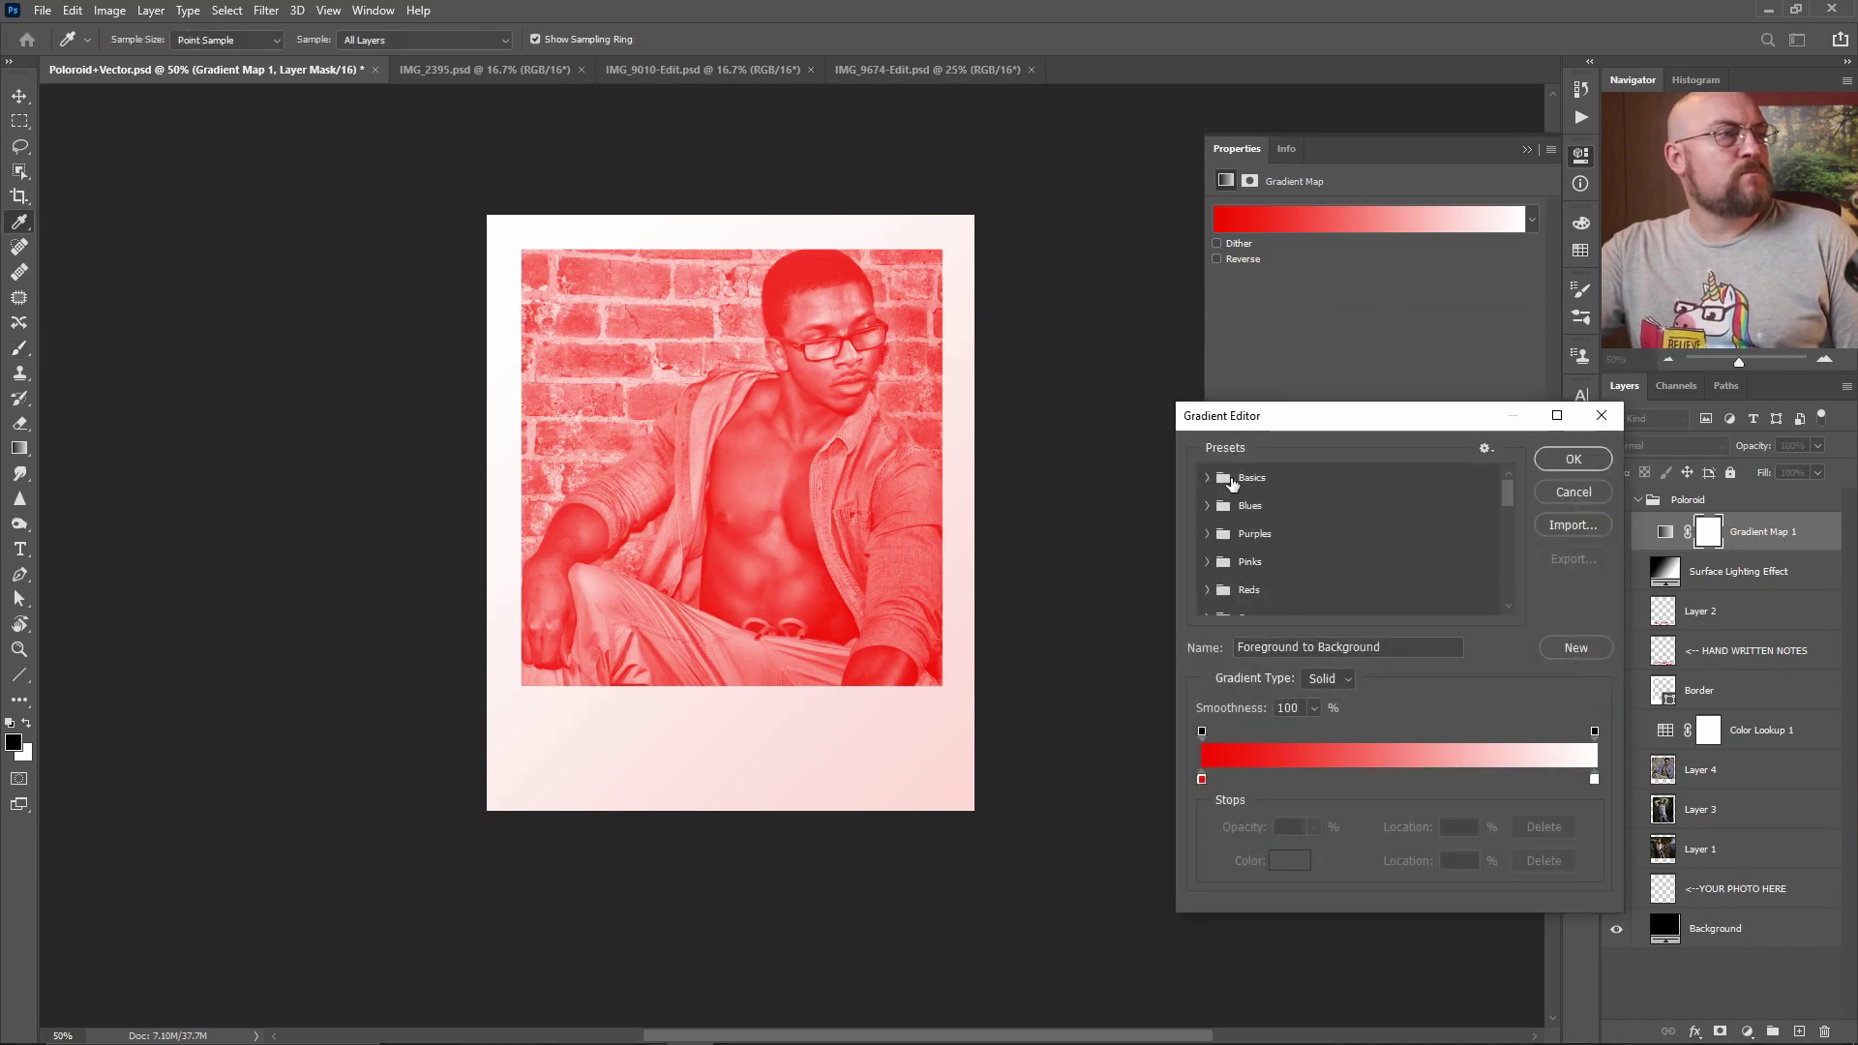
Step: Browse the gradient preset groups from Basics to Grays, including the Oranges presets, for a suitable color combination
left_click(1211, 481)
left_click(1209, 480)
left_click(1207, 507)
left_click(1208, 510)
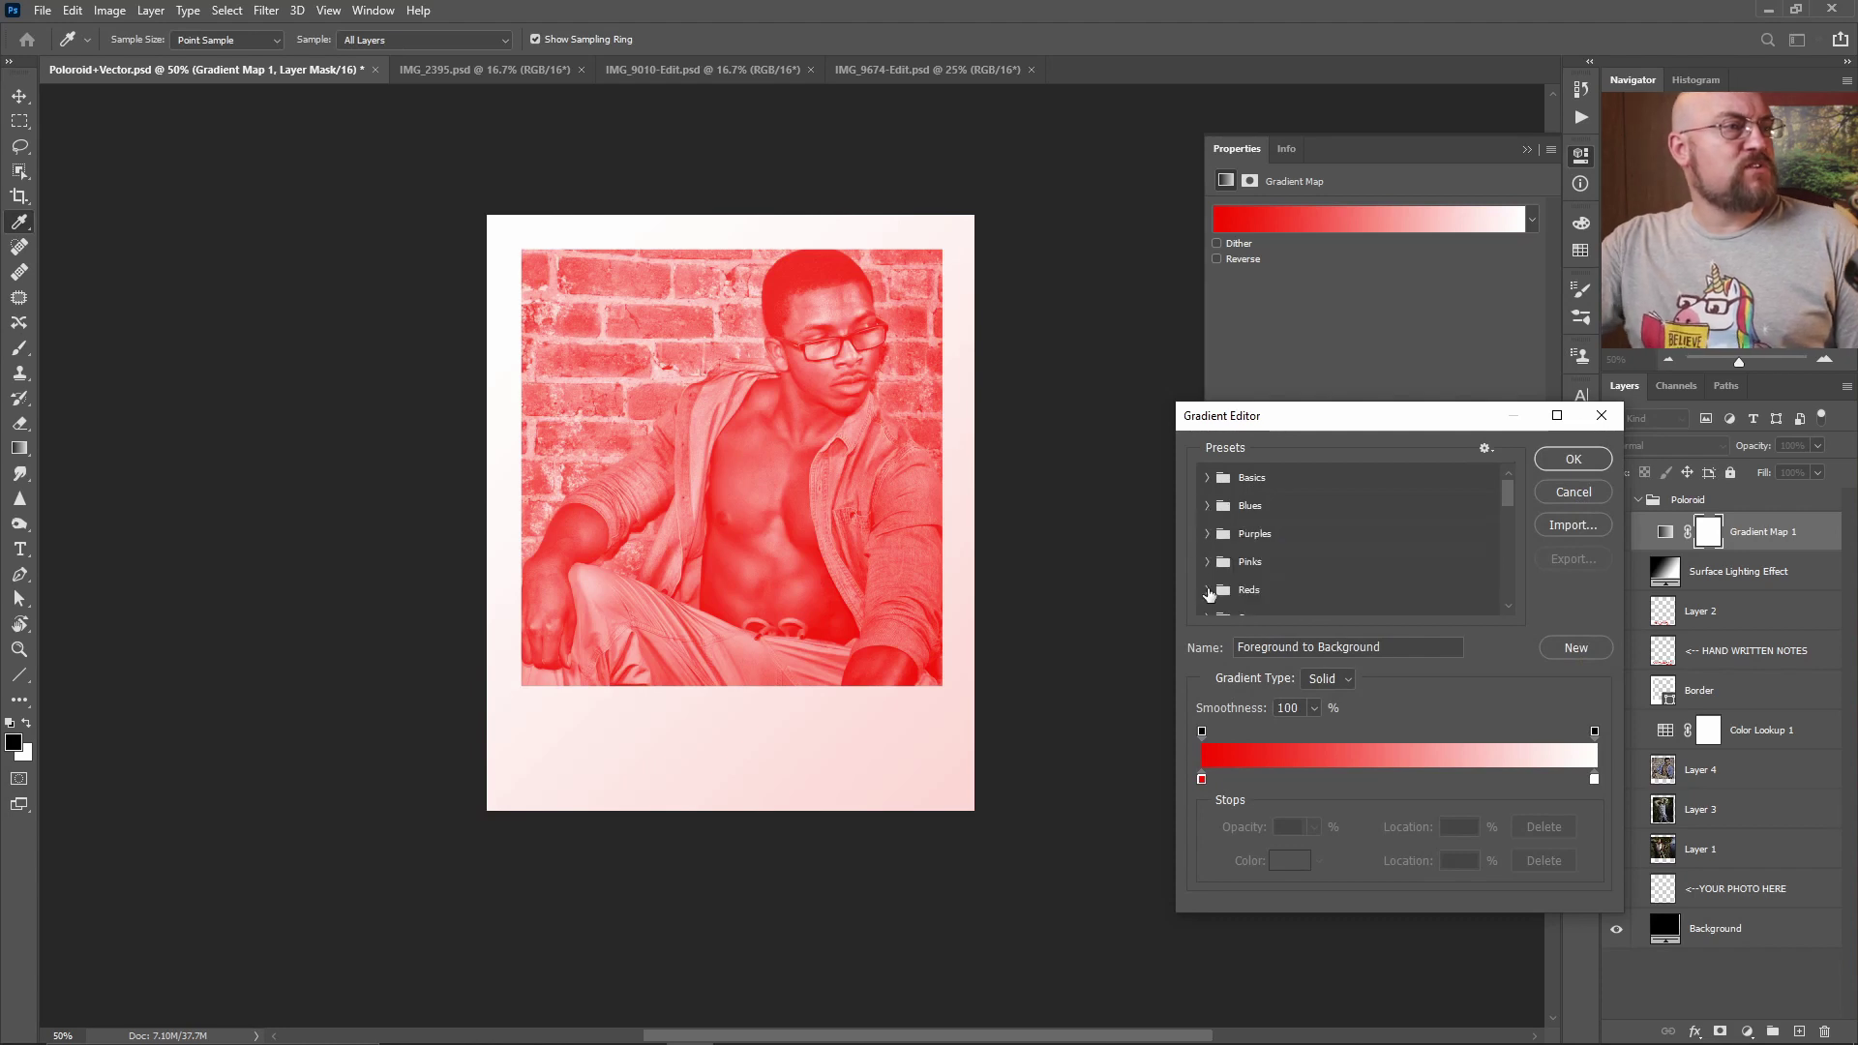
scroll(1257, 568, "down", 3)
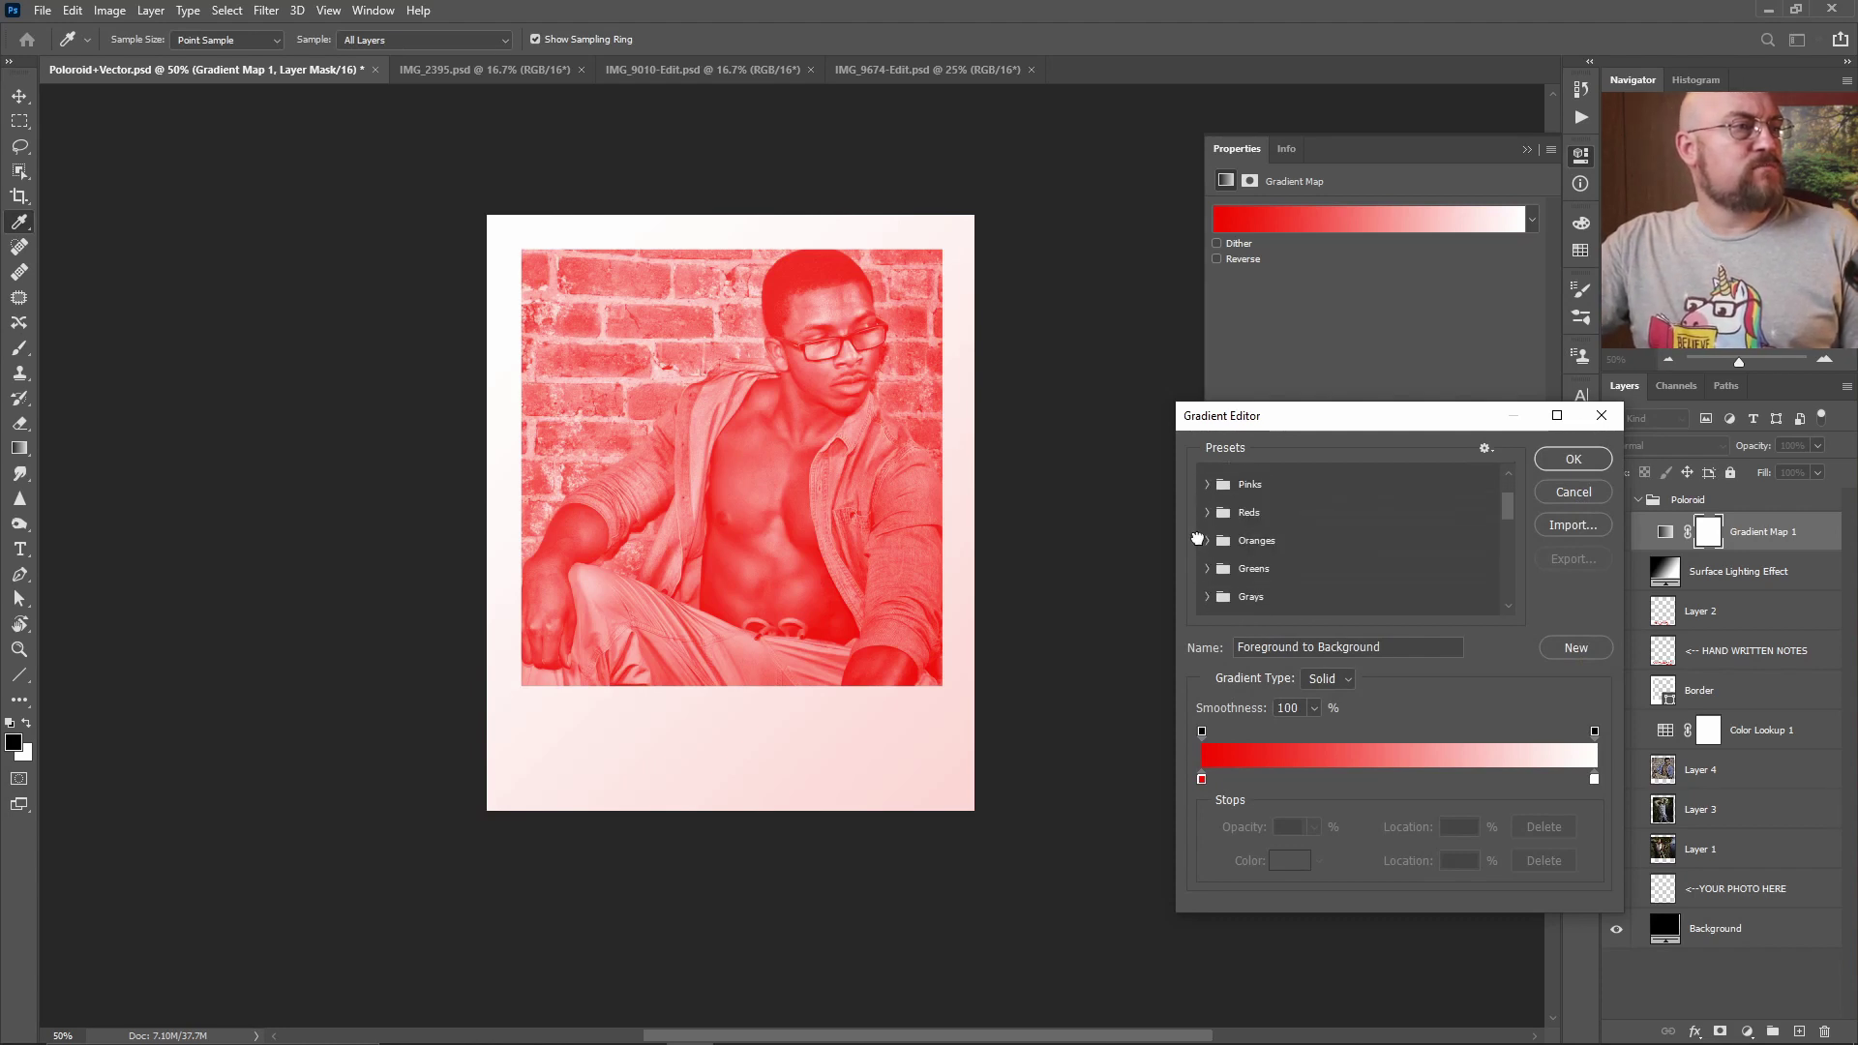
left_click(1202, 539)
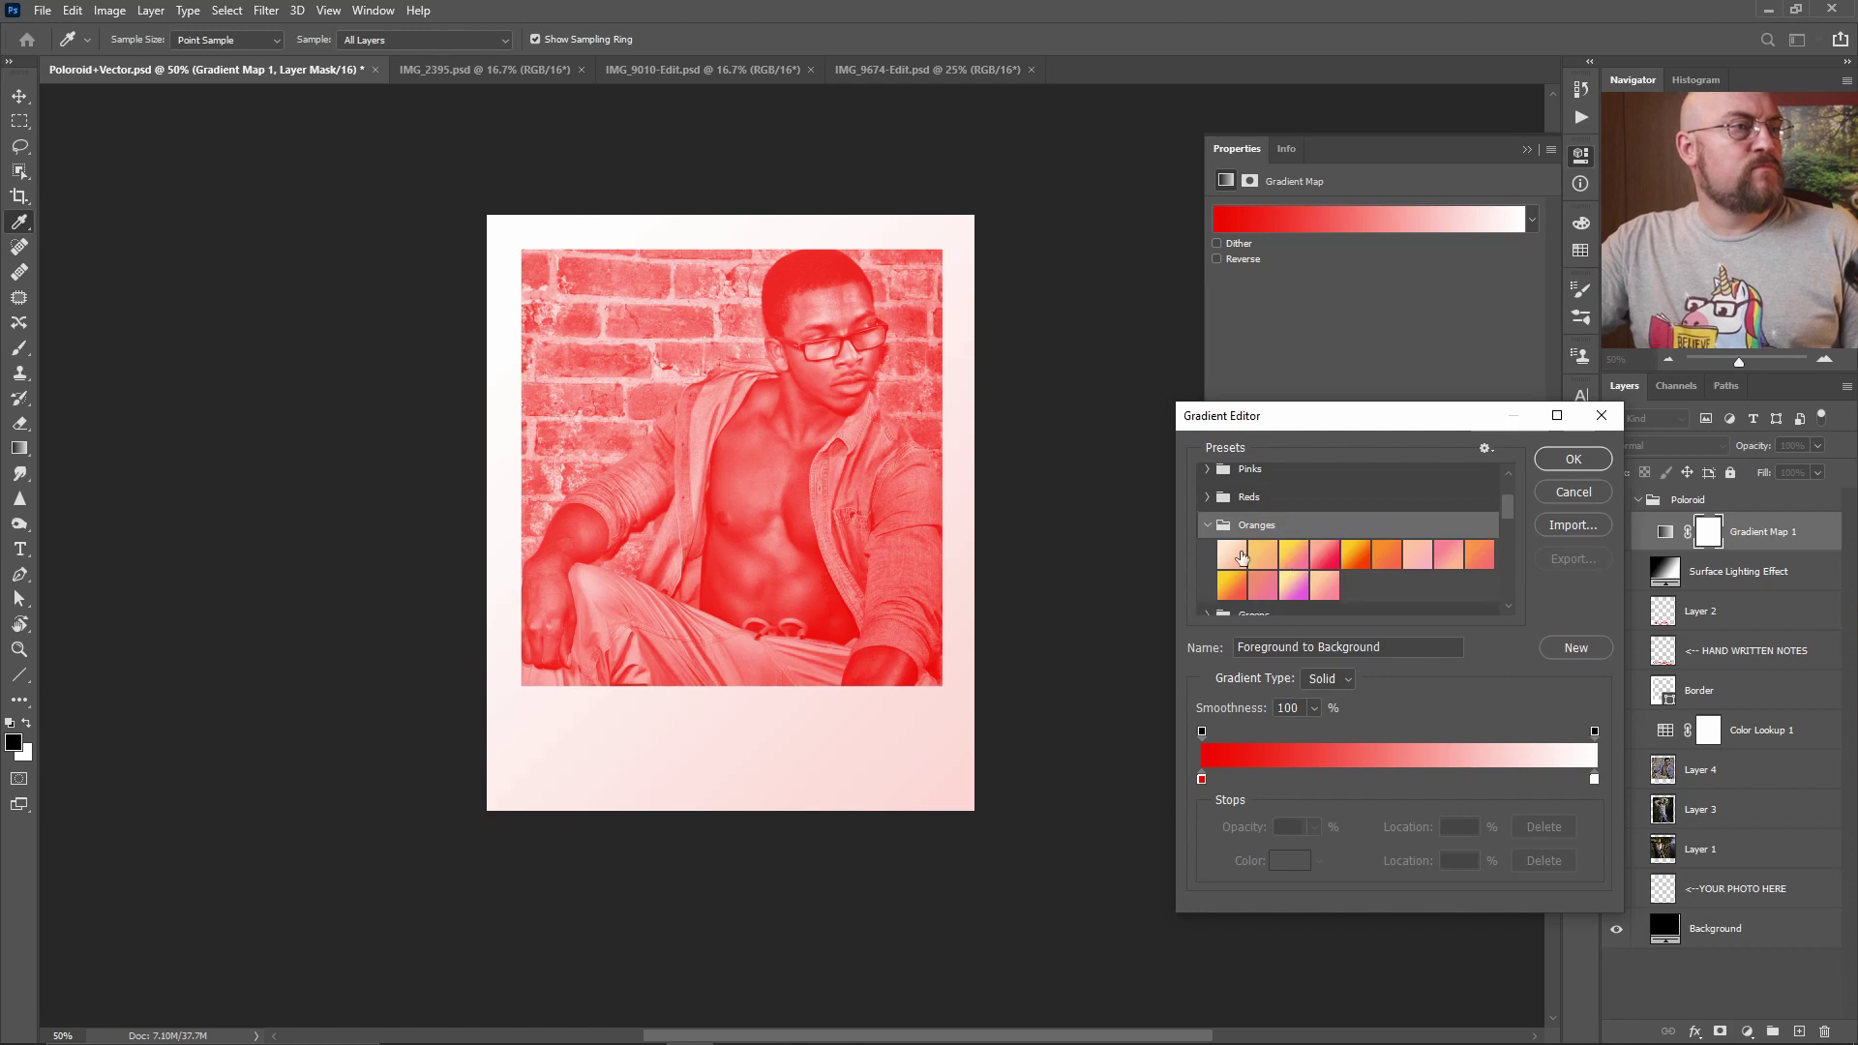
scroll(1223, 545, "down", 2)
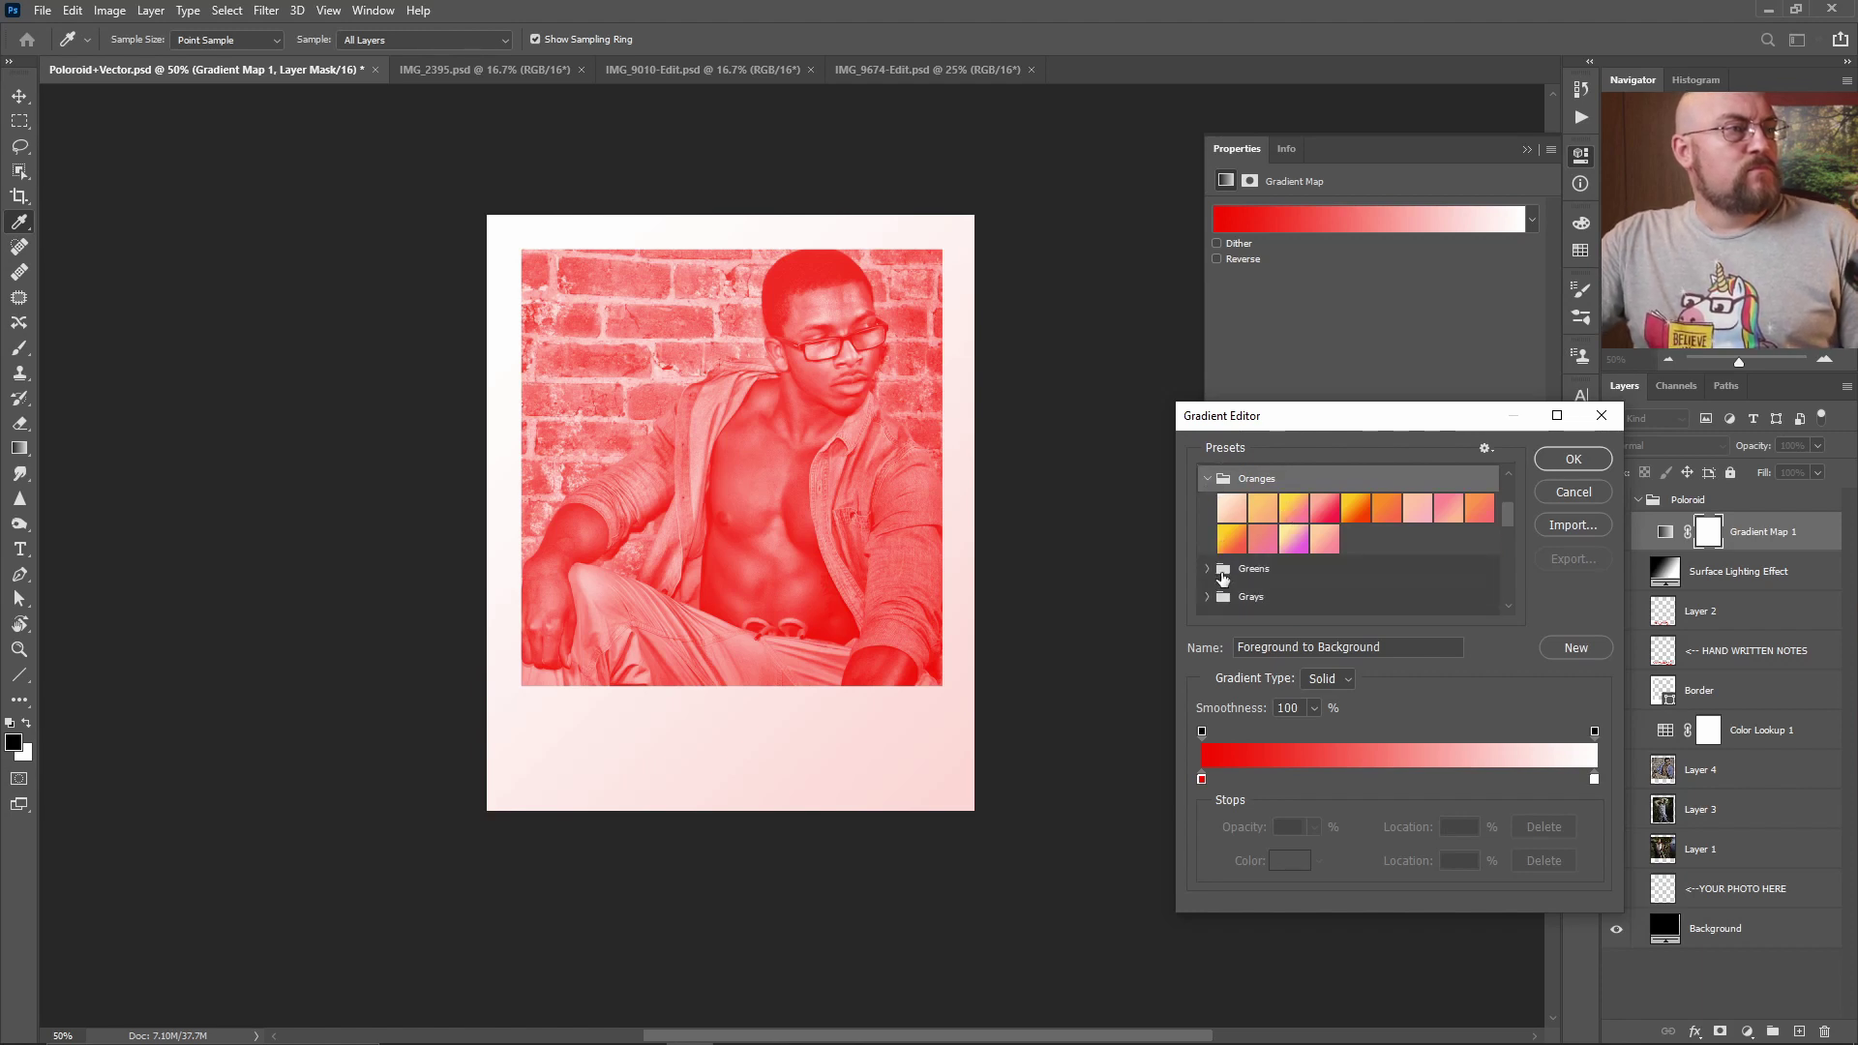
scroll(1218, 577, "up", 5)
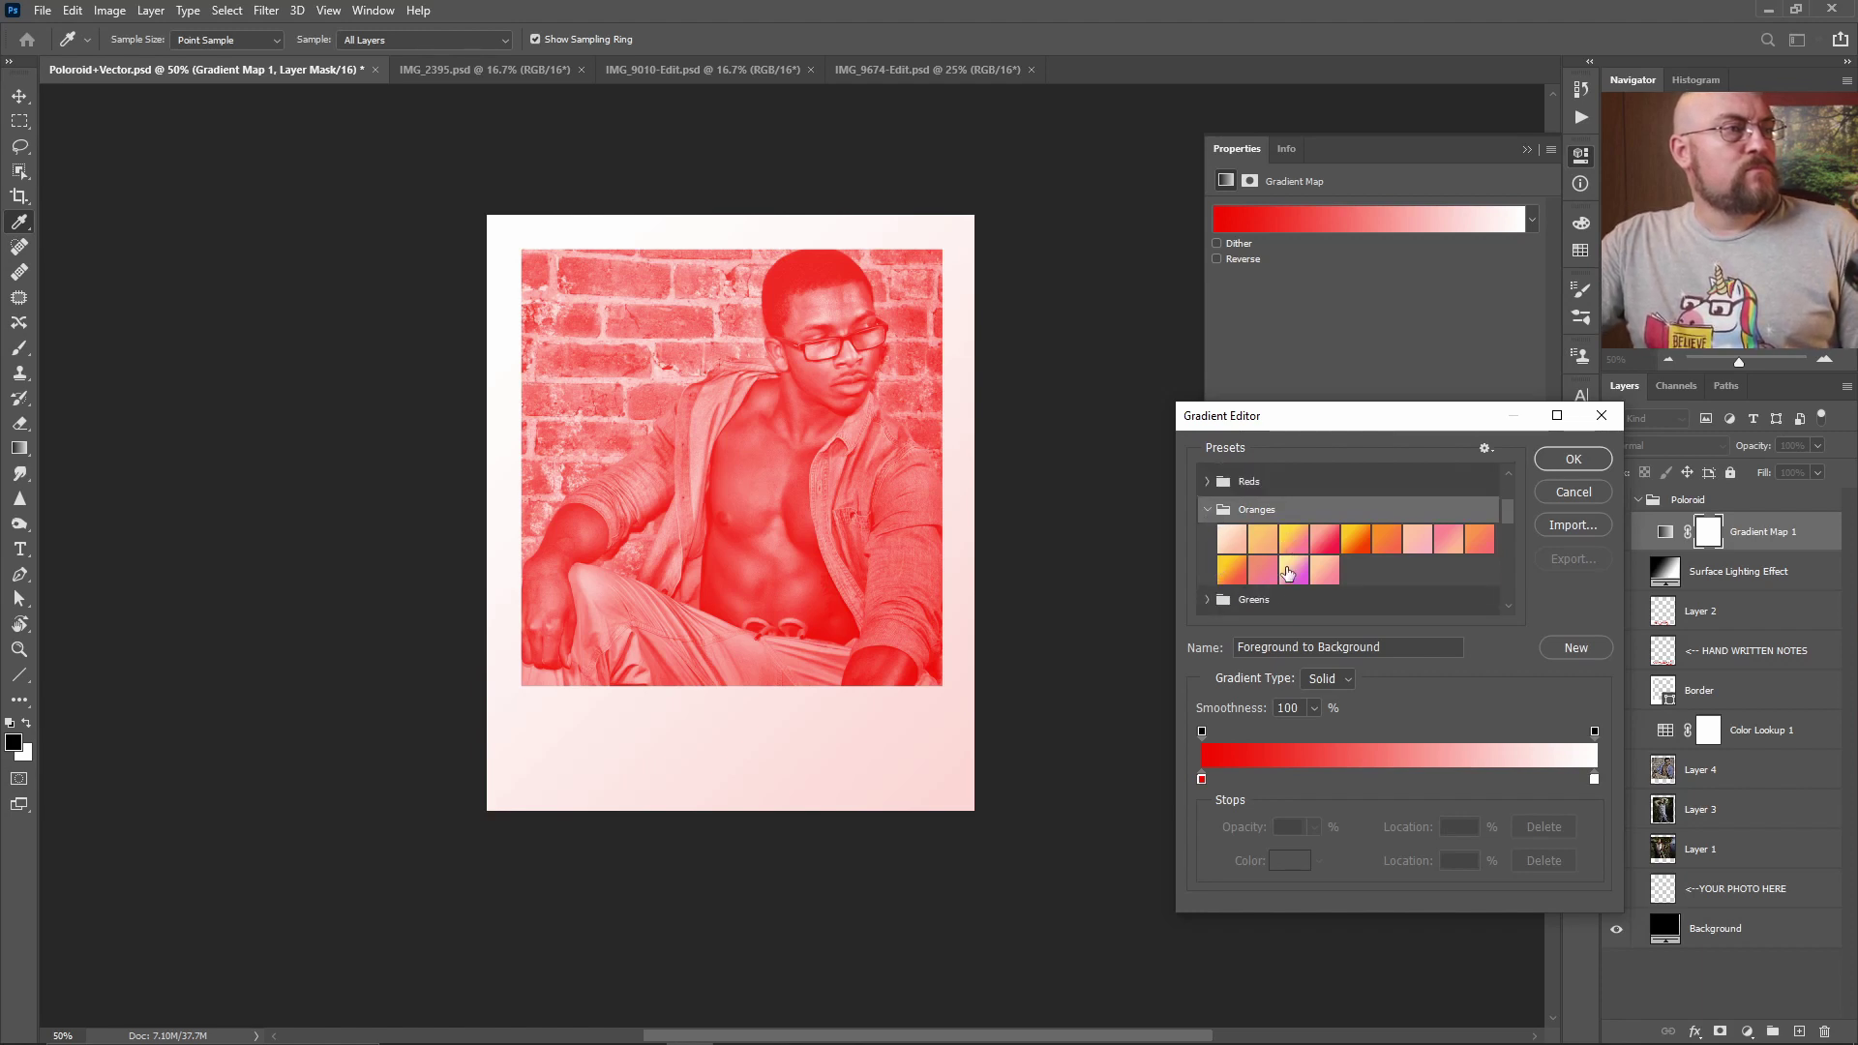
scroll(1256, 573, "down", 1)
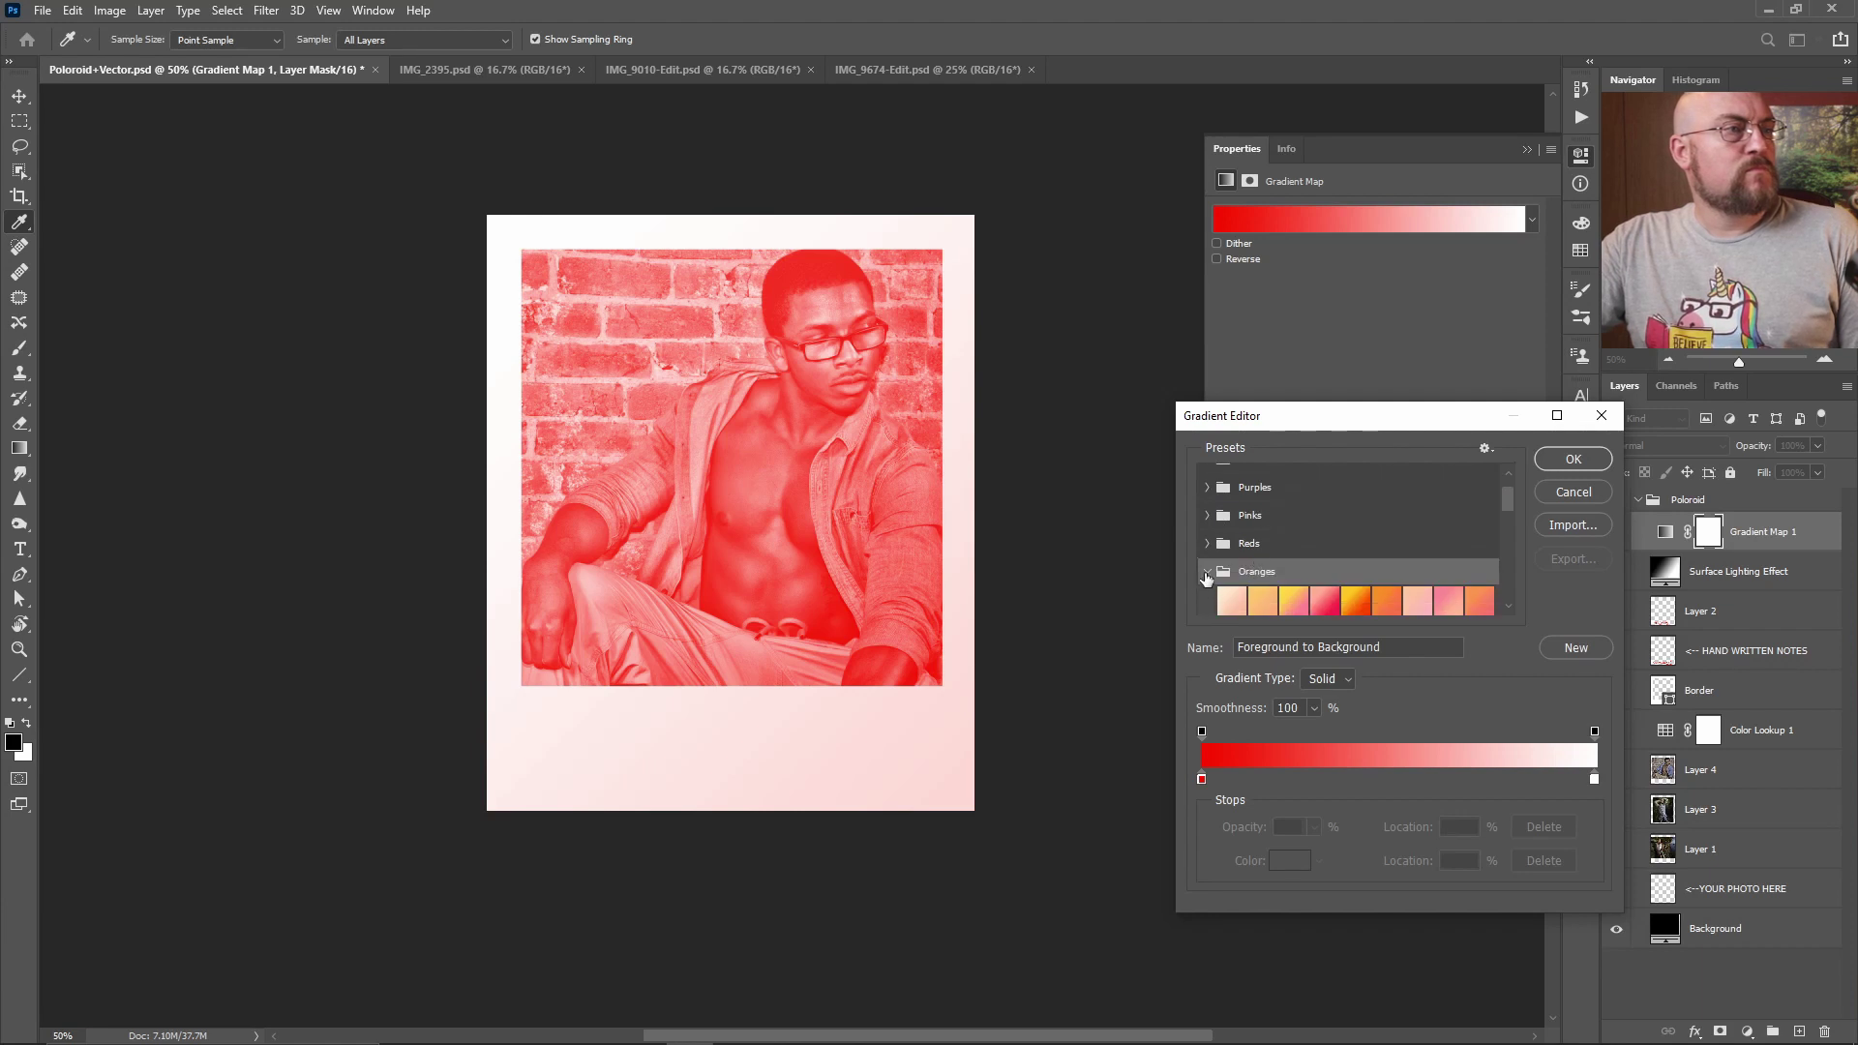
left_click(1206, 574)
scroll(1279, 577, "up", 2)
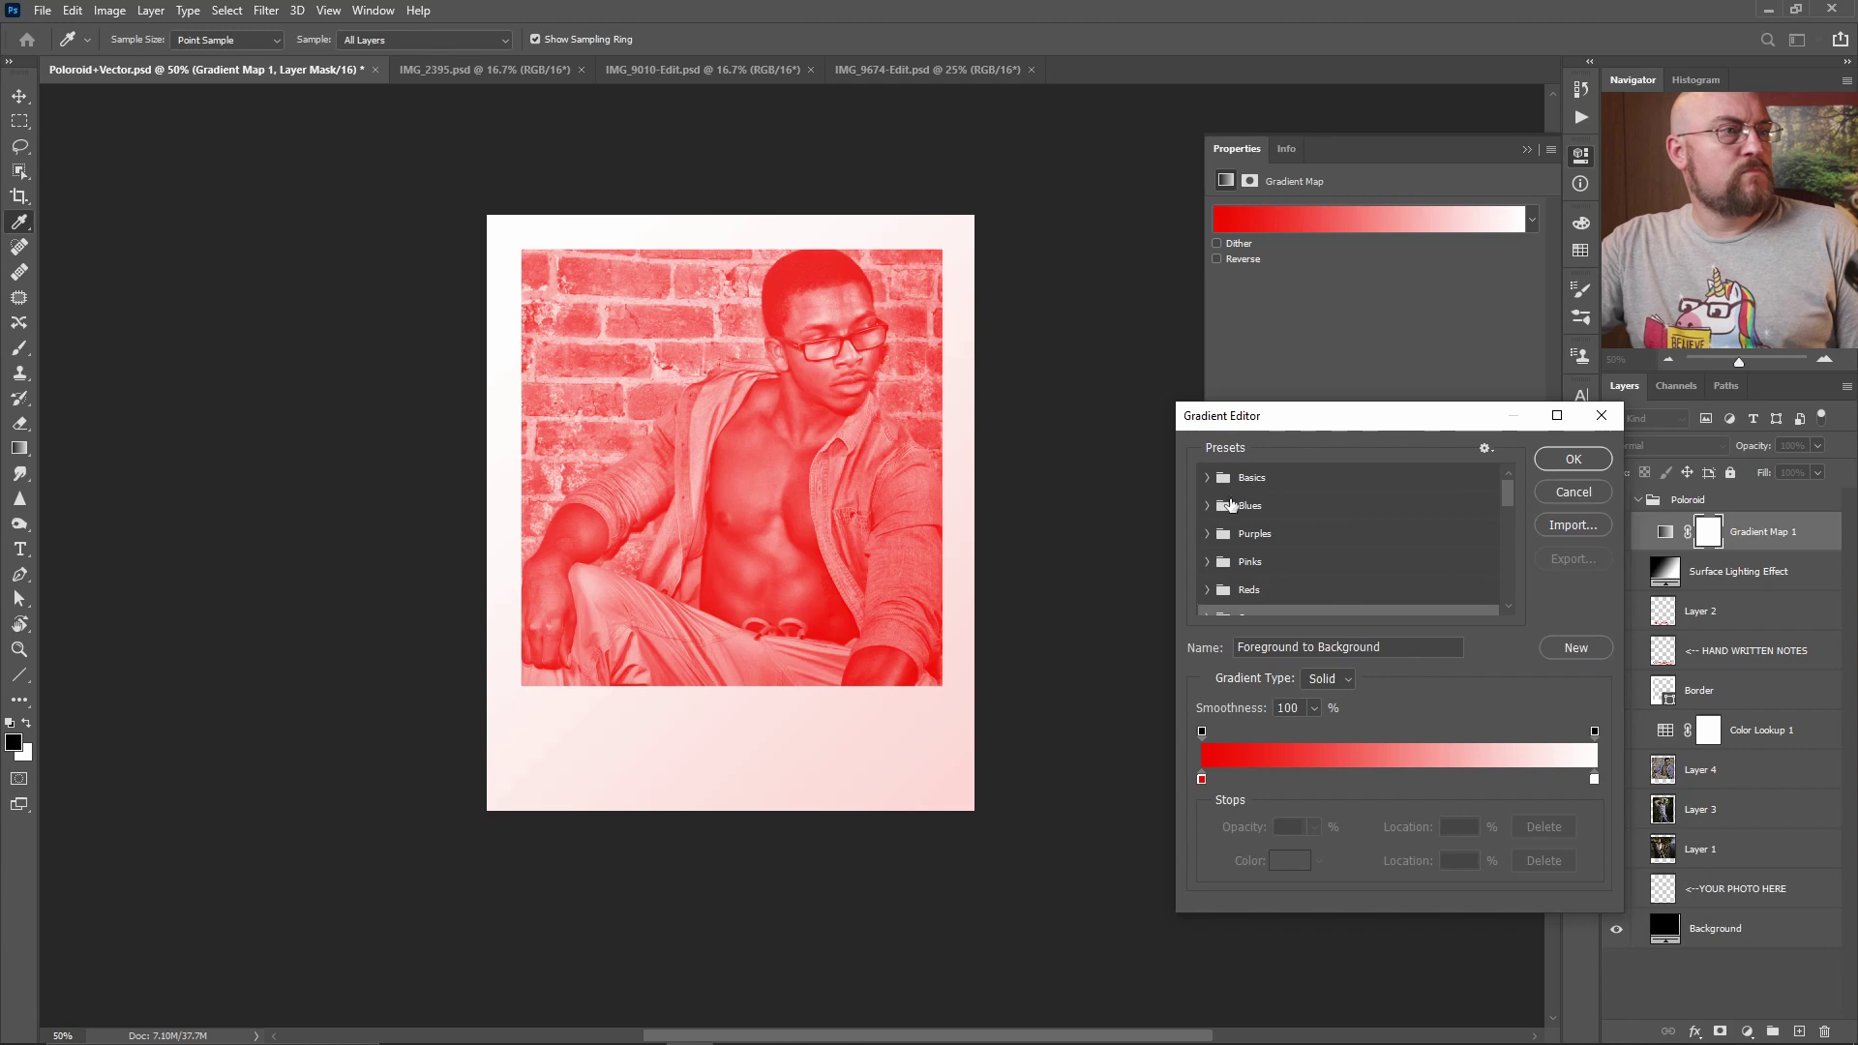
left_click(1207, 478)
left_click(1206, 478)
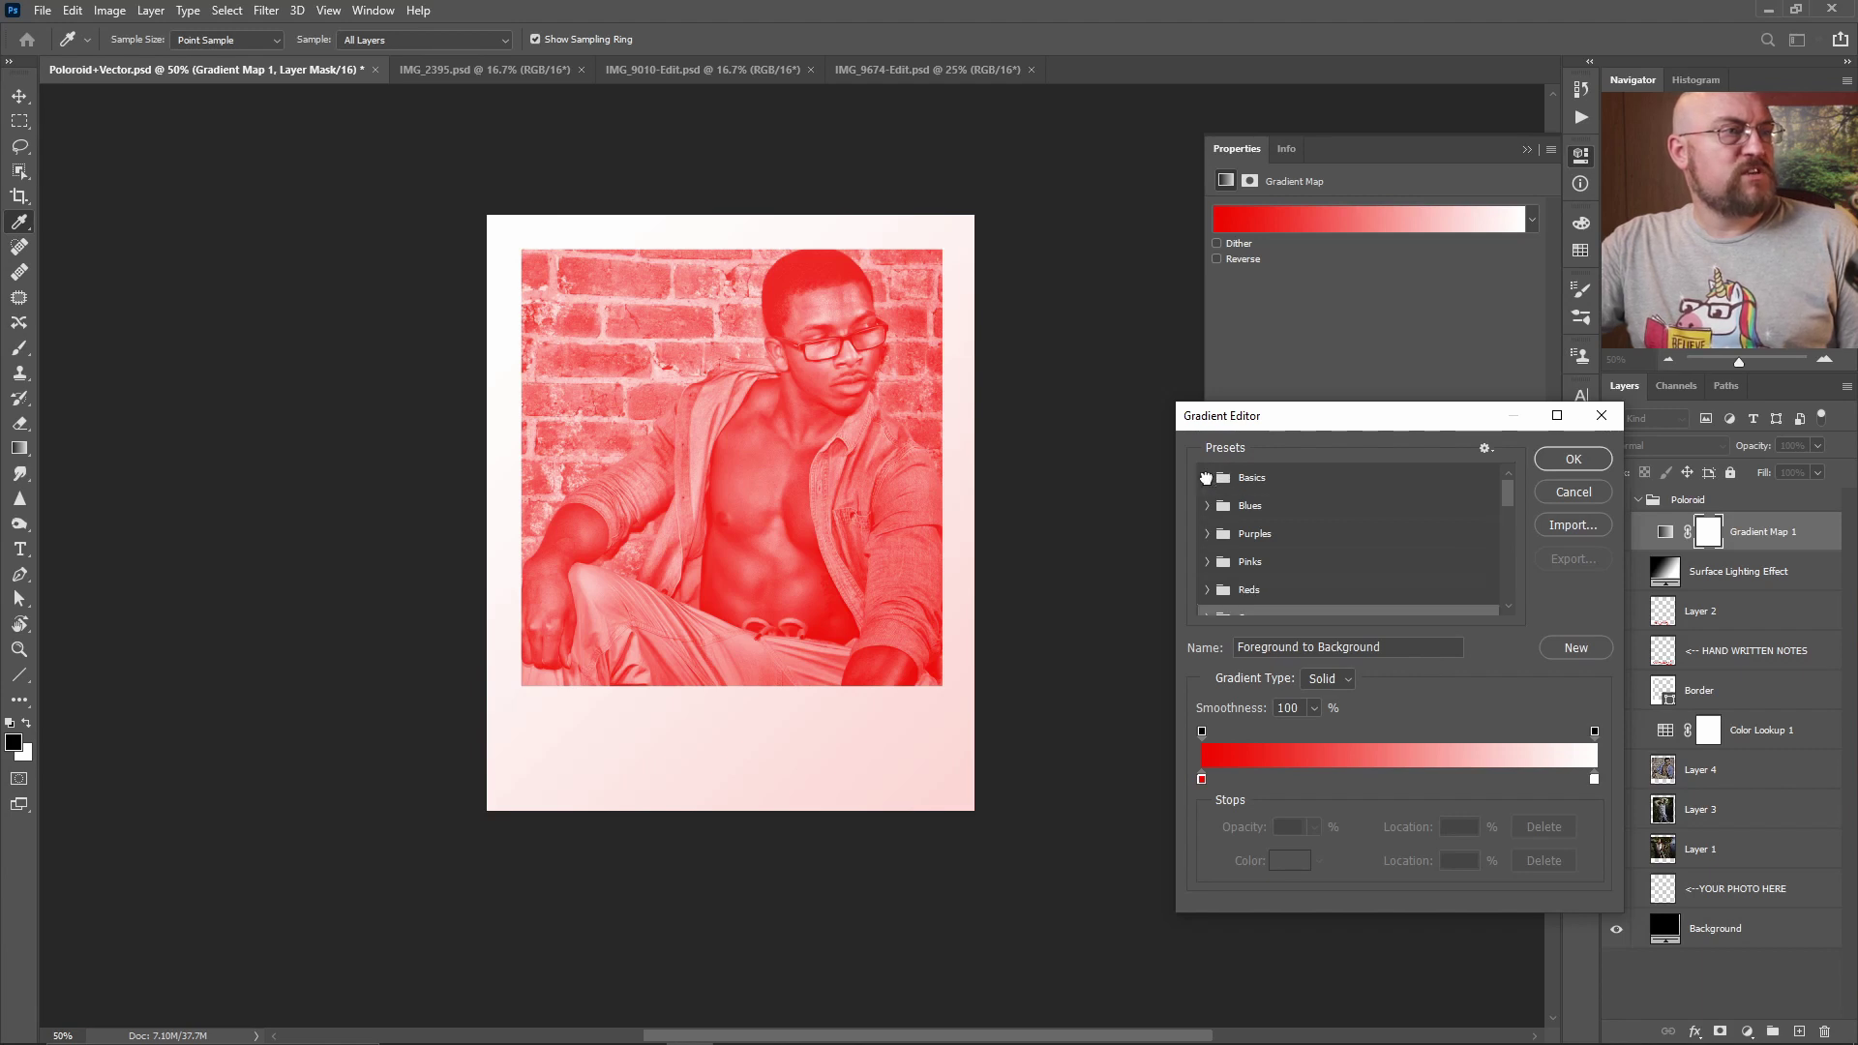
Step: Change the gradient's starting color stop at 0% to black
left_click(1202, 779)
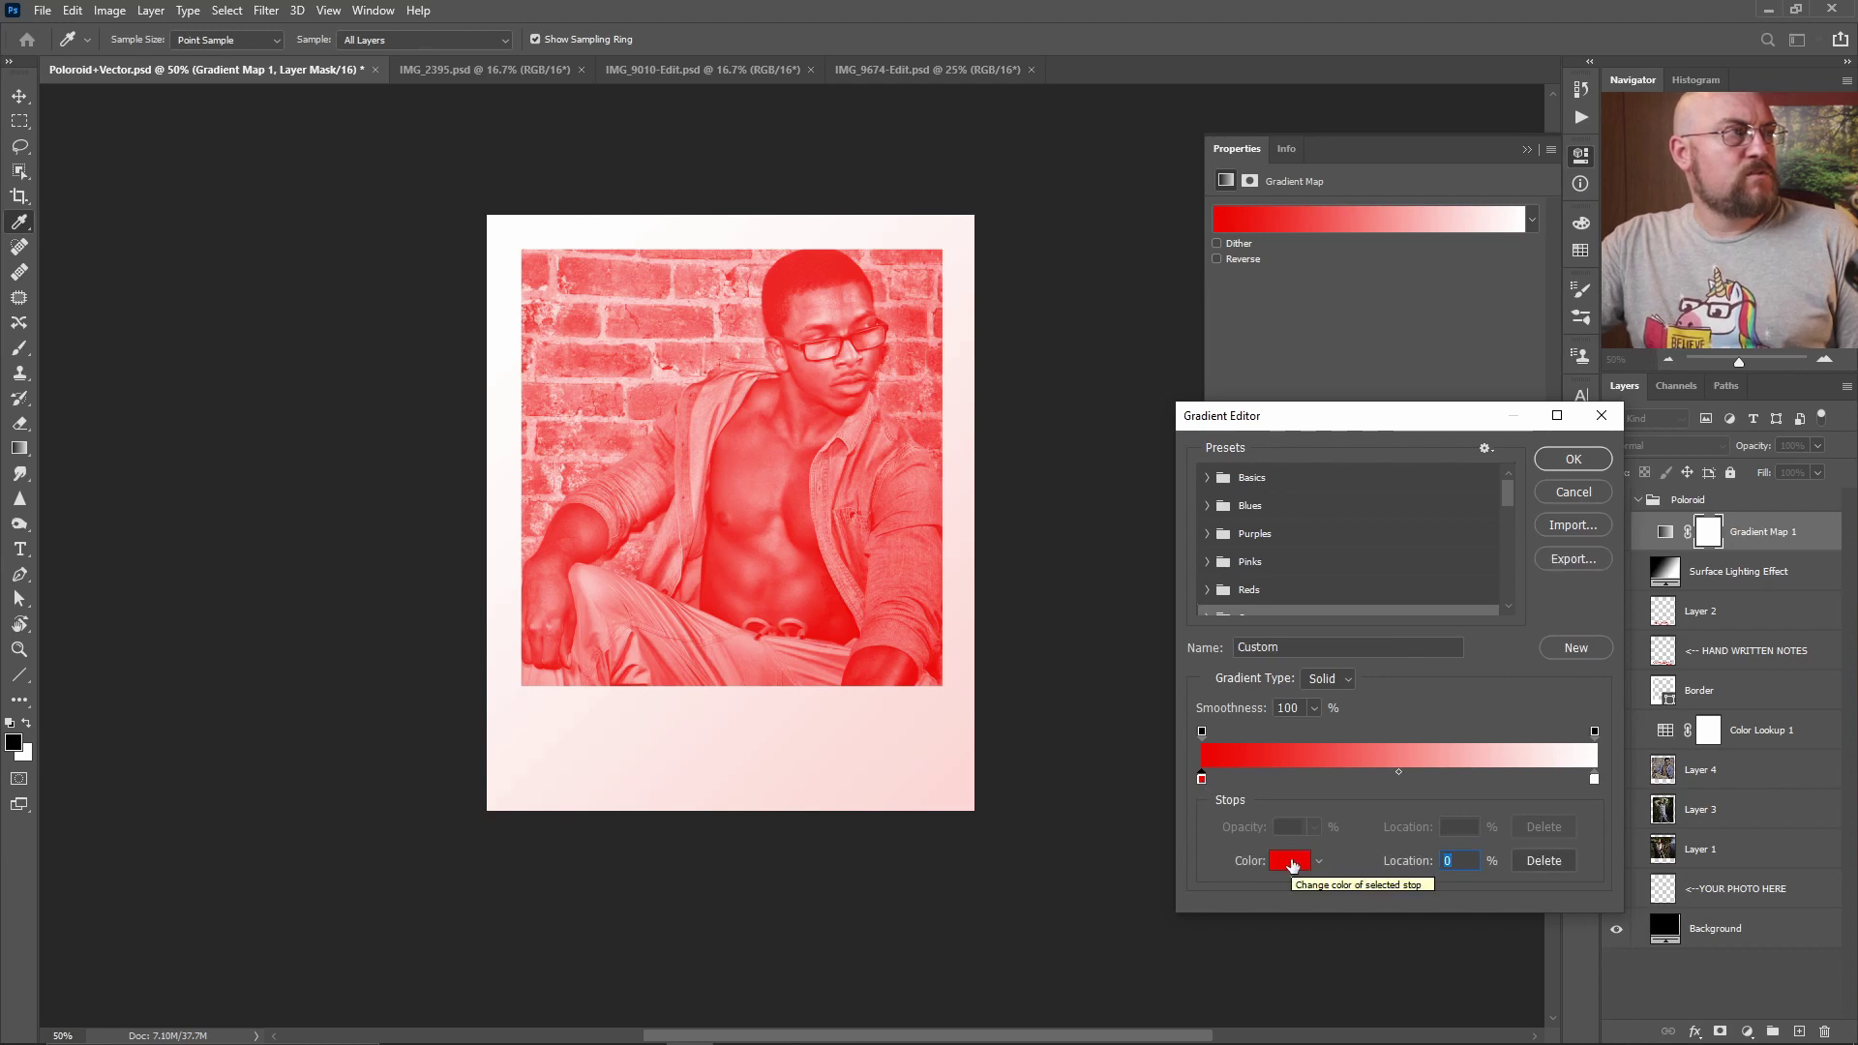
left_click(1291, 860)
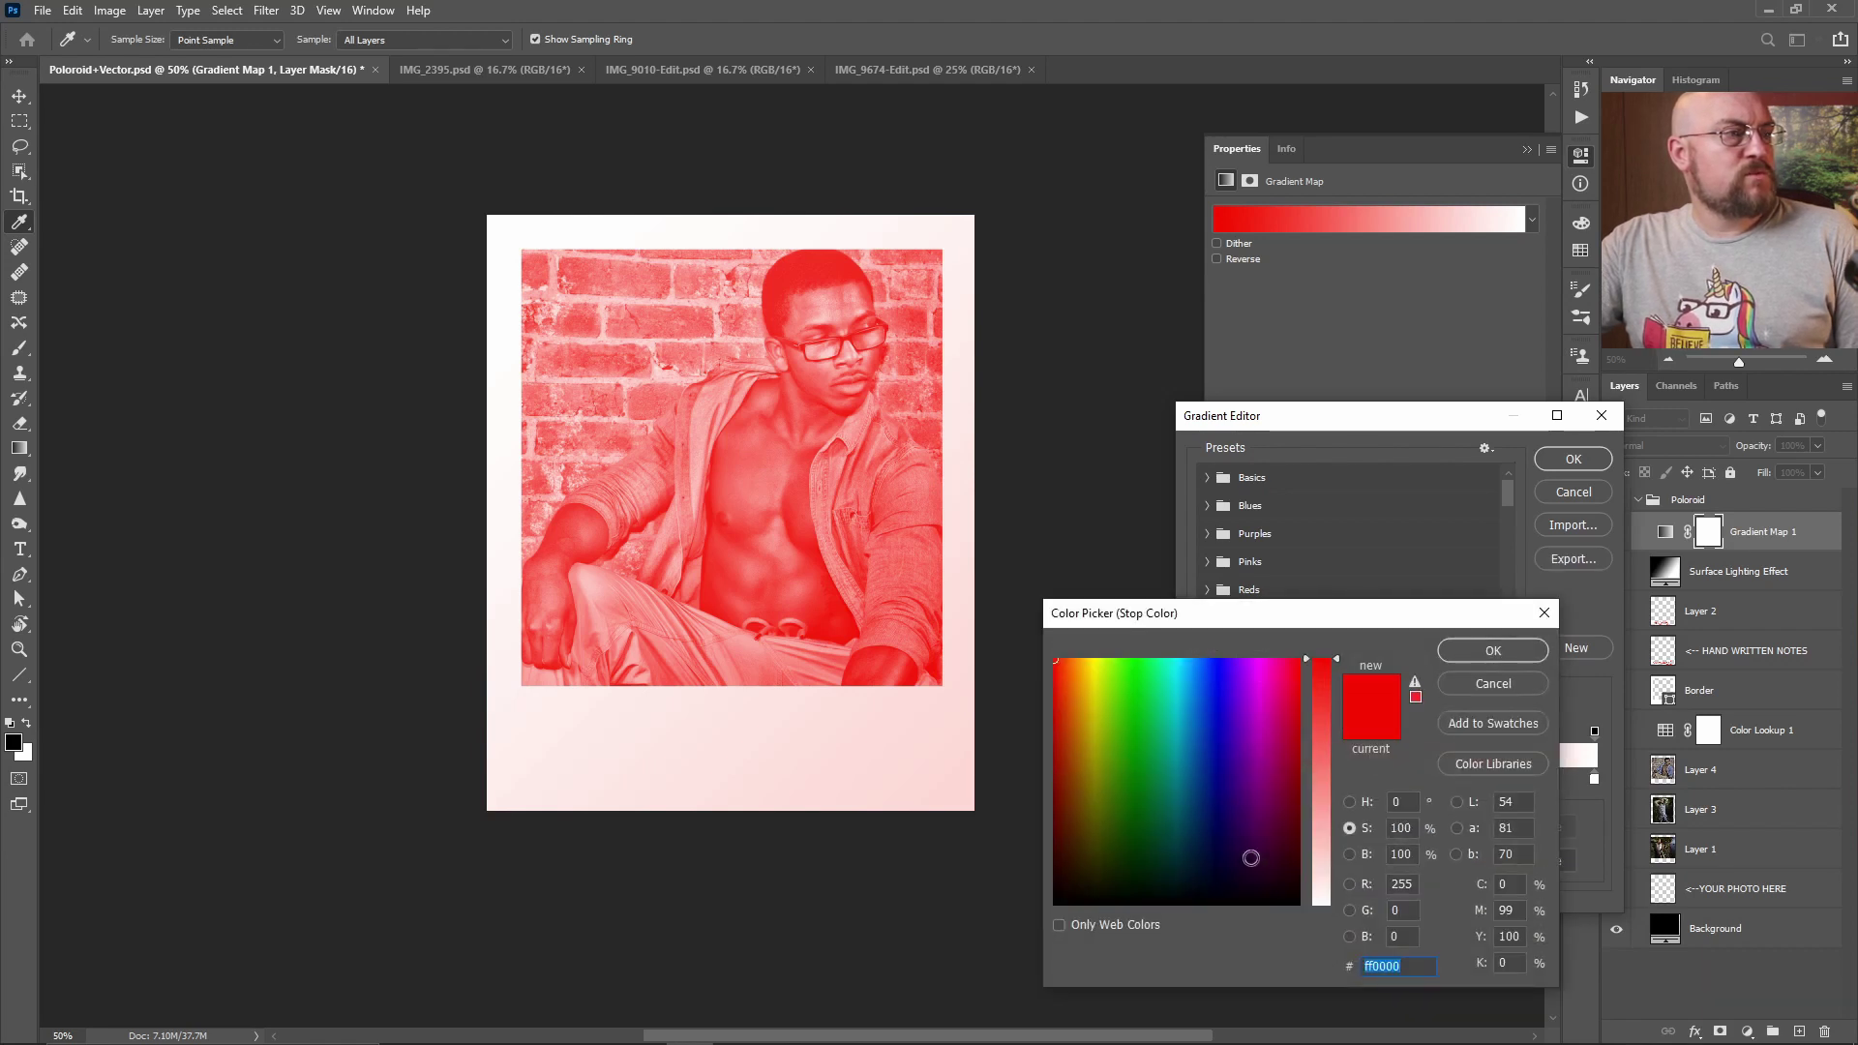
left_click_drag(1253, 833, 1055, 902)
left_click(1469, 654)
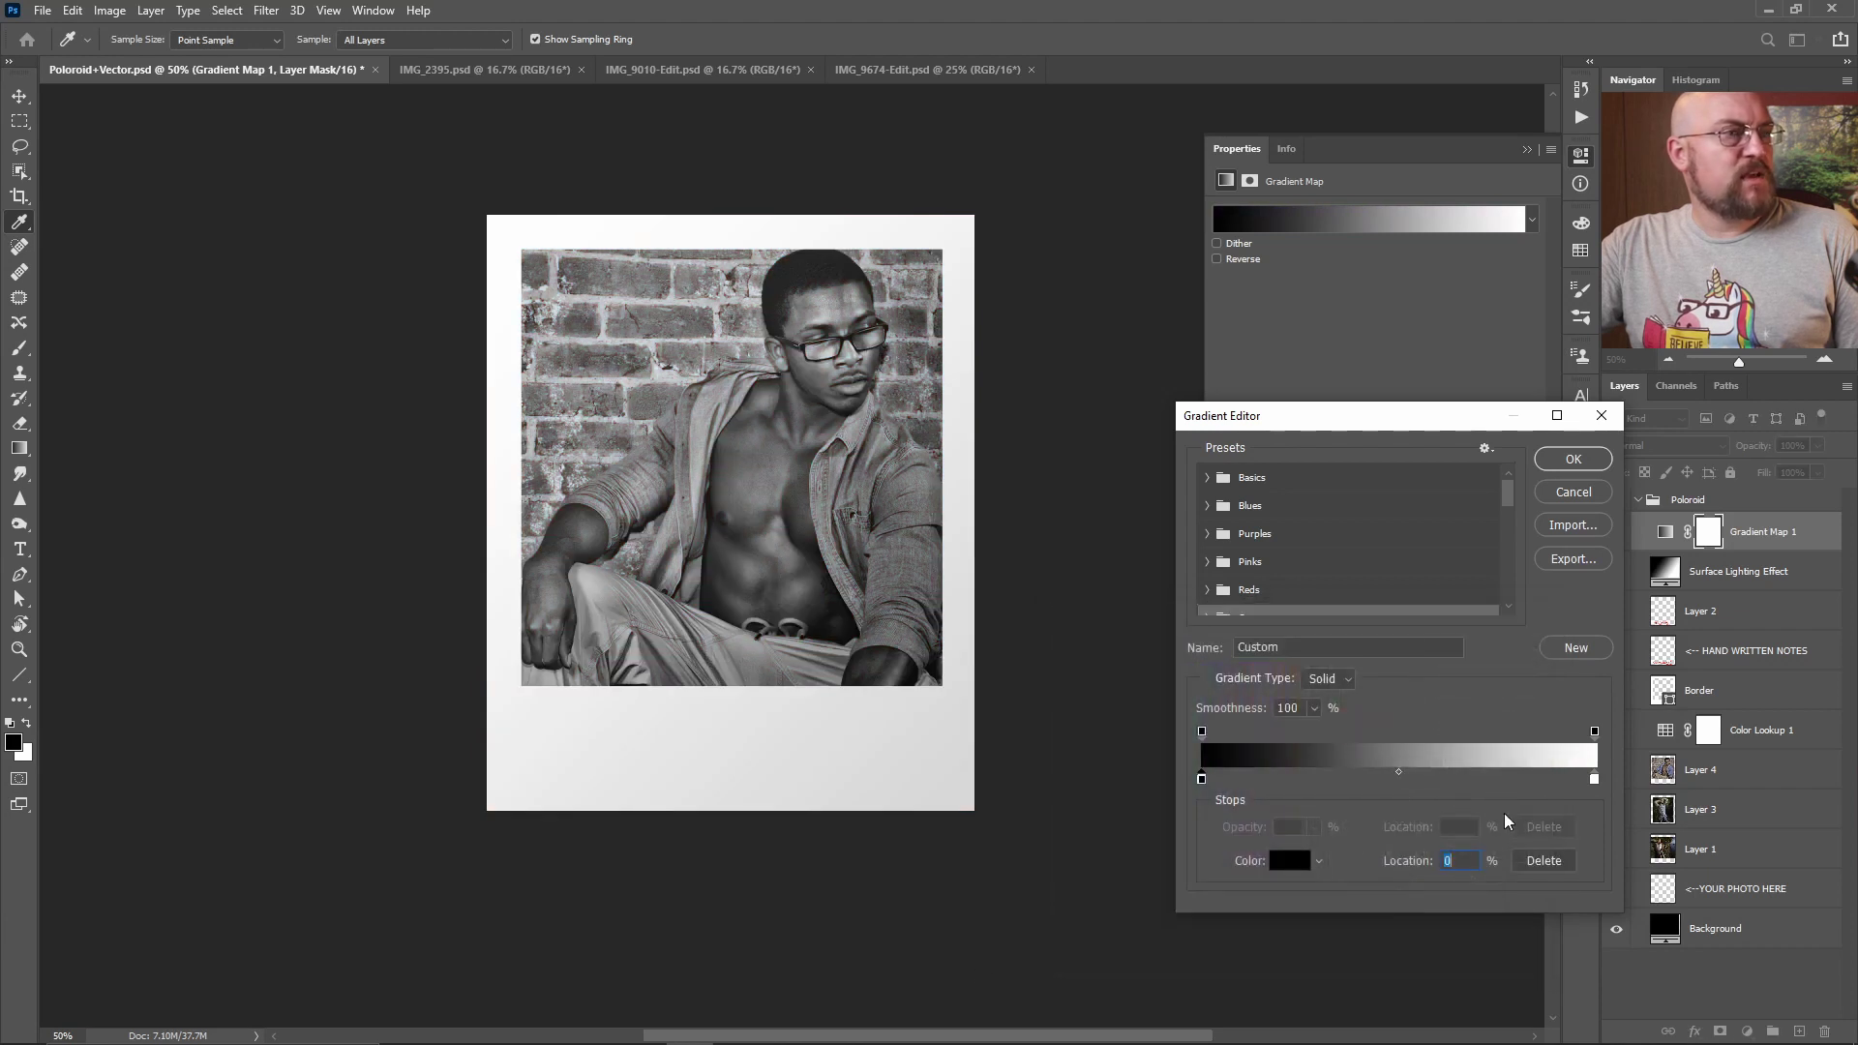
Step: Add a color stop at 18% to the gradient and set its color to dark blue #0a0068
left_click(1594, 778)
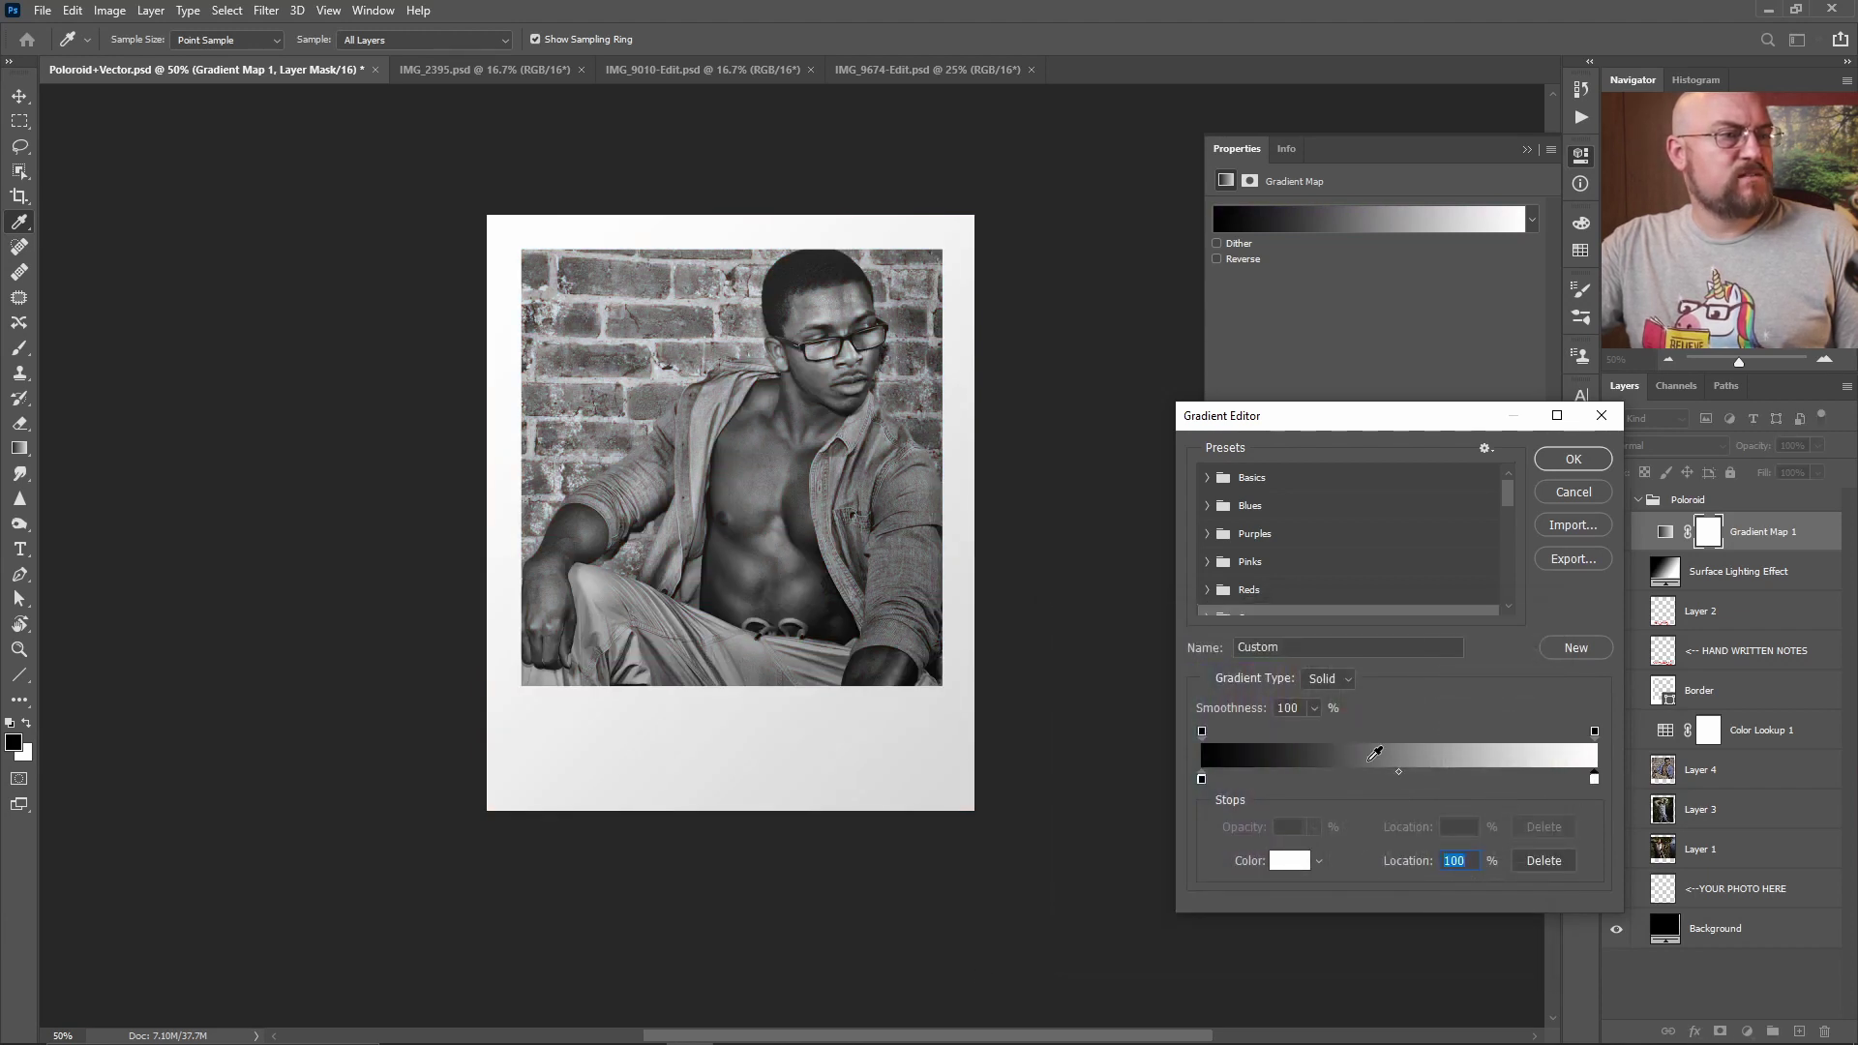
left_click(1272, 777)
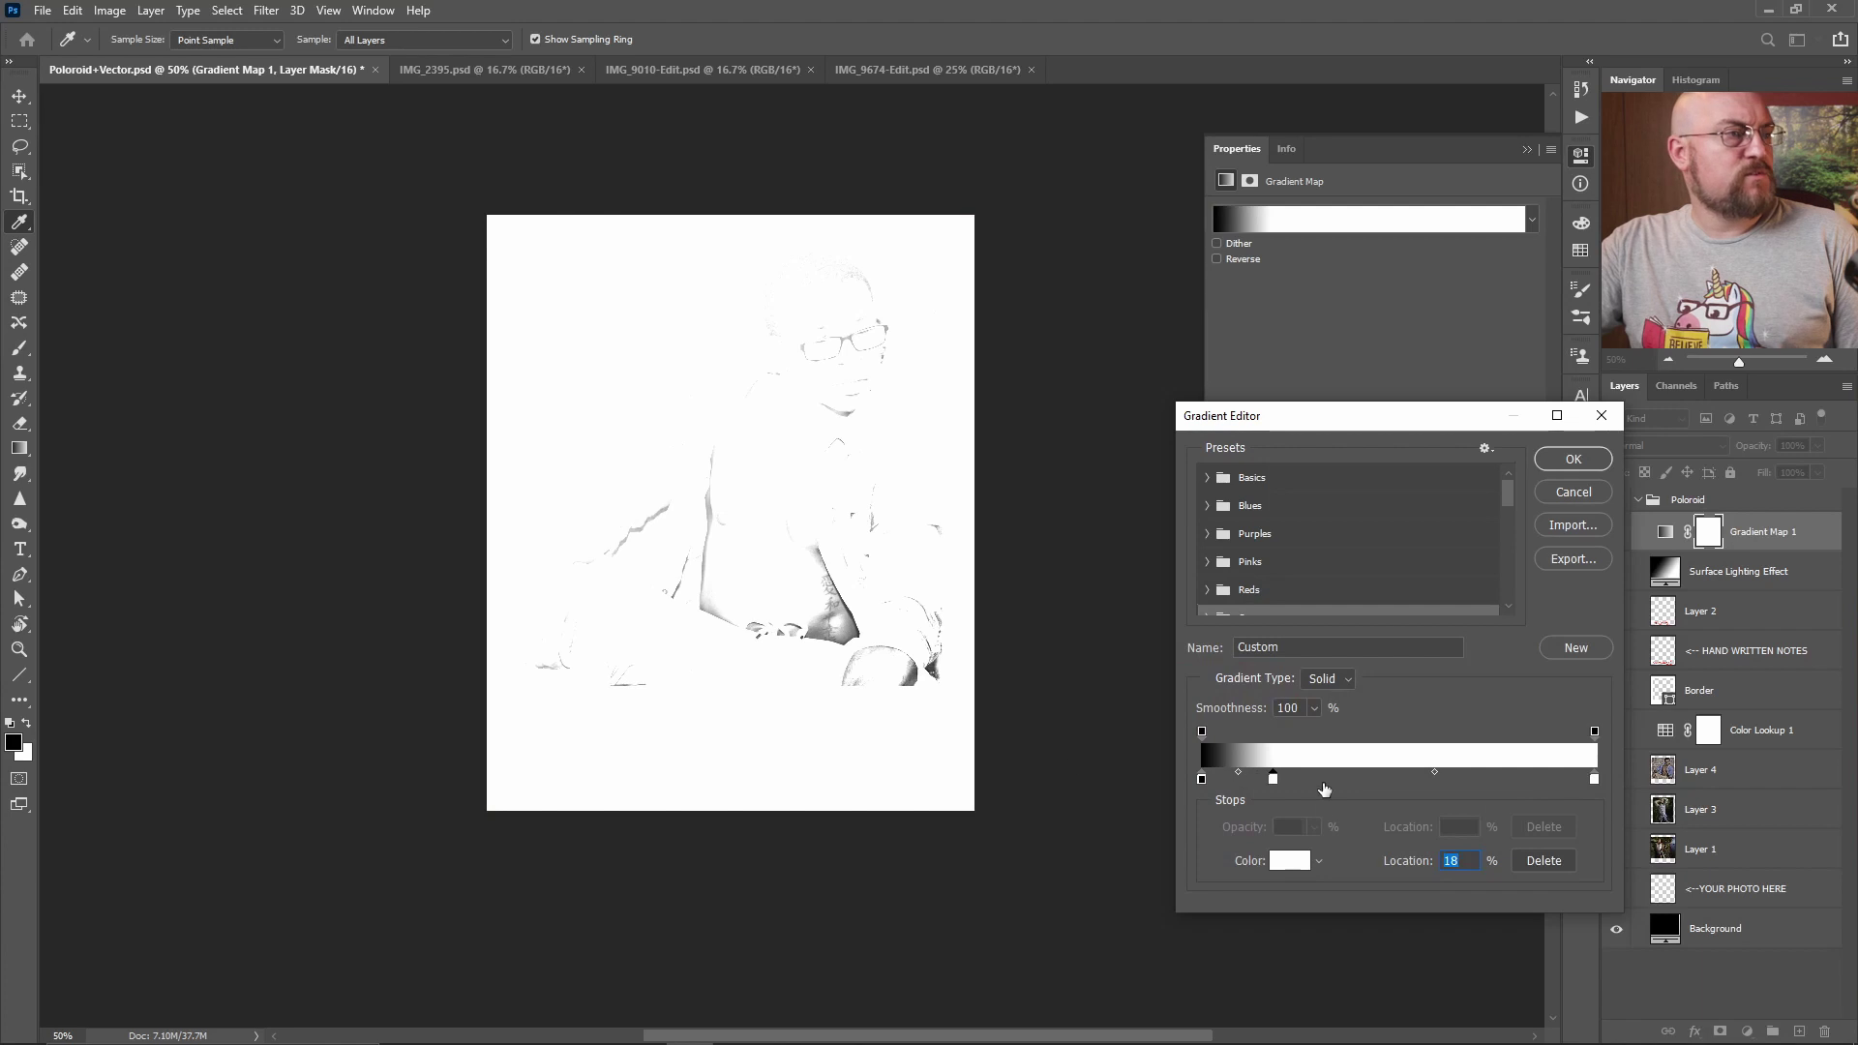
left_click(1305, 861)
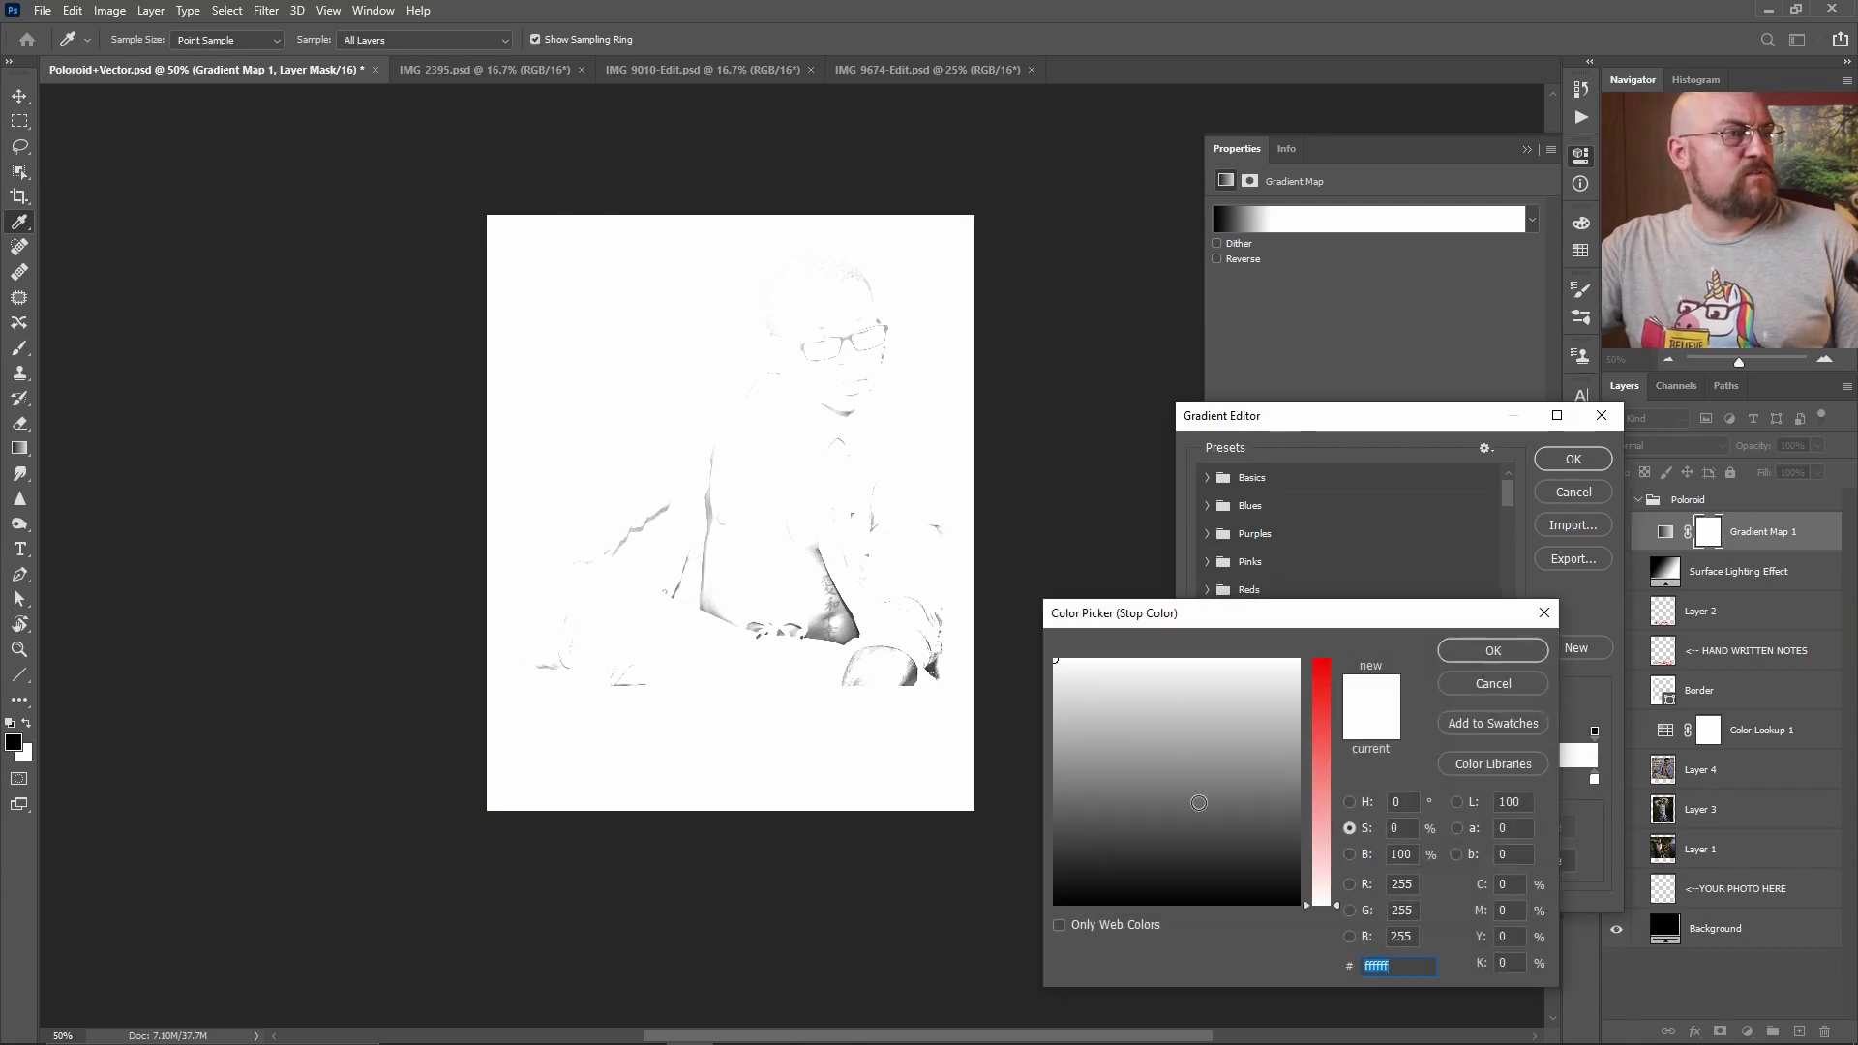
left_click(1350, 803)
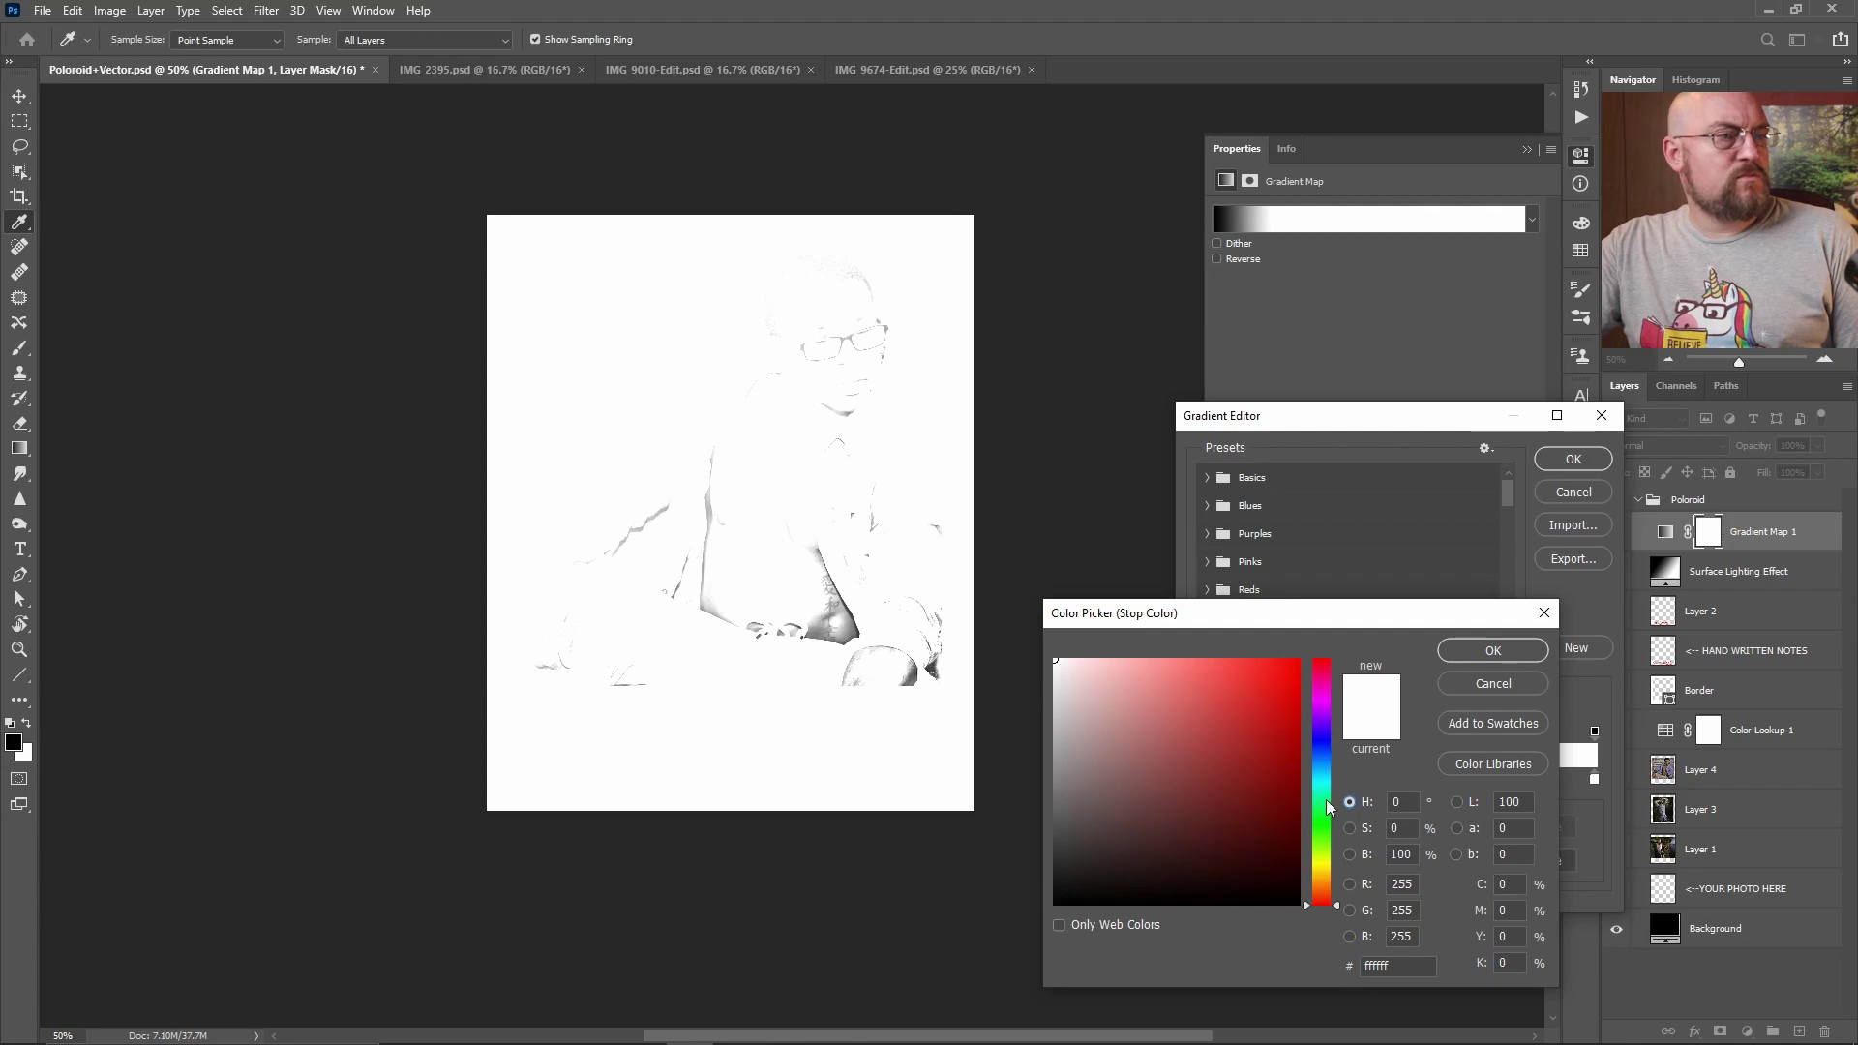
left_click_drag(1321, 728, 1339, 808)
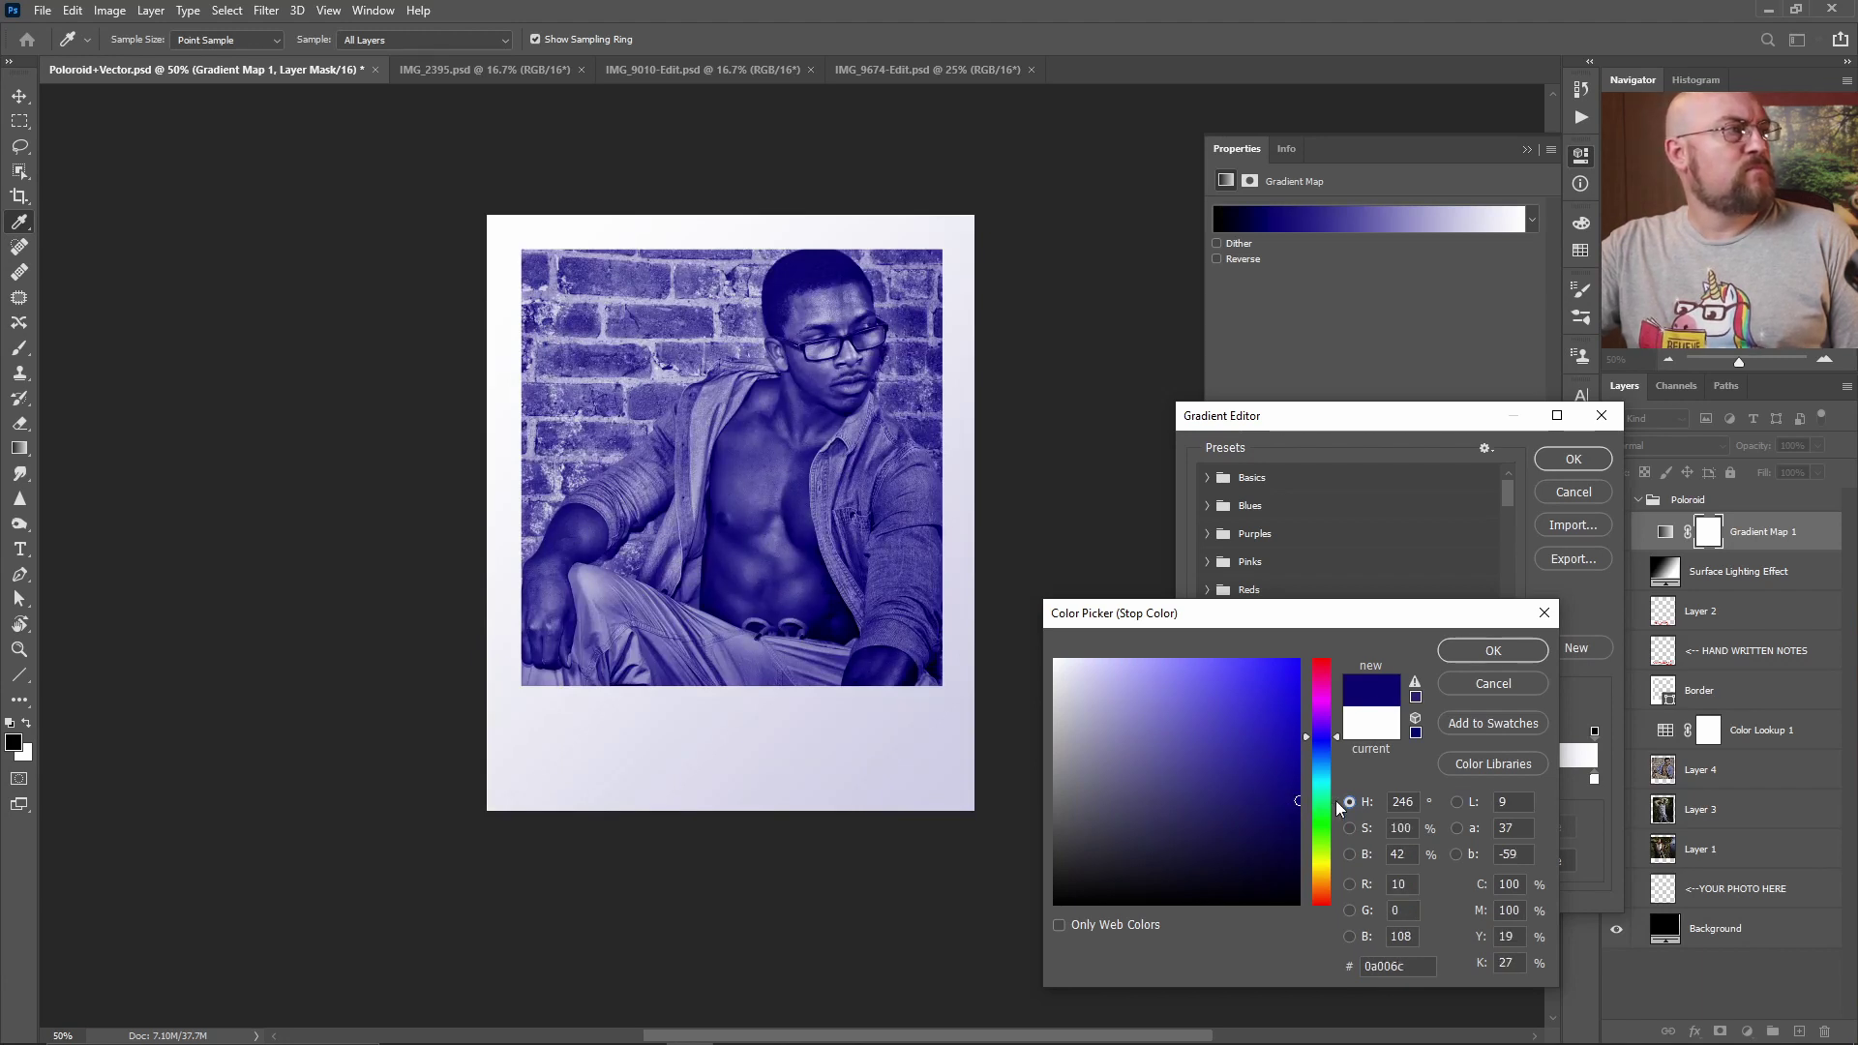
mouse_move(1289, 812)
left_mouse_down()
mouse_move(1307, 838)
mouse_move(1298, 824)
left_mouse_up()
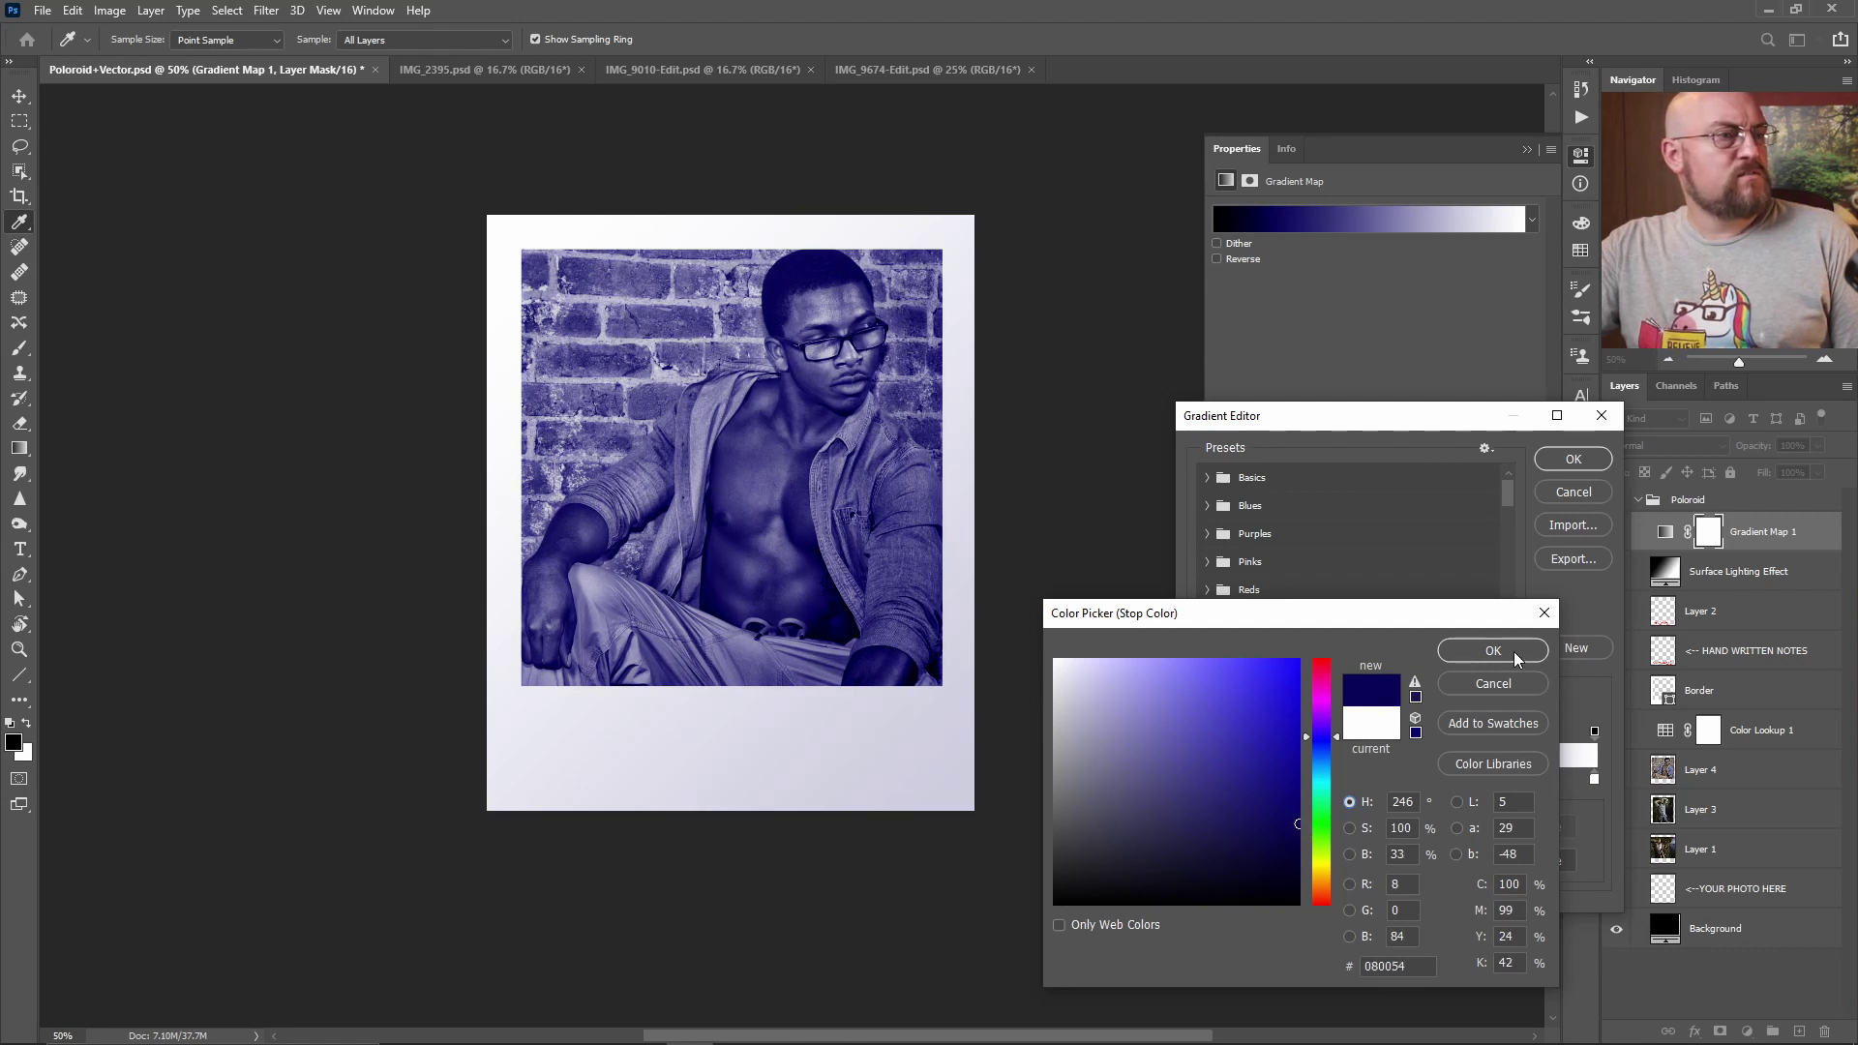
left_click(1298, 805)
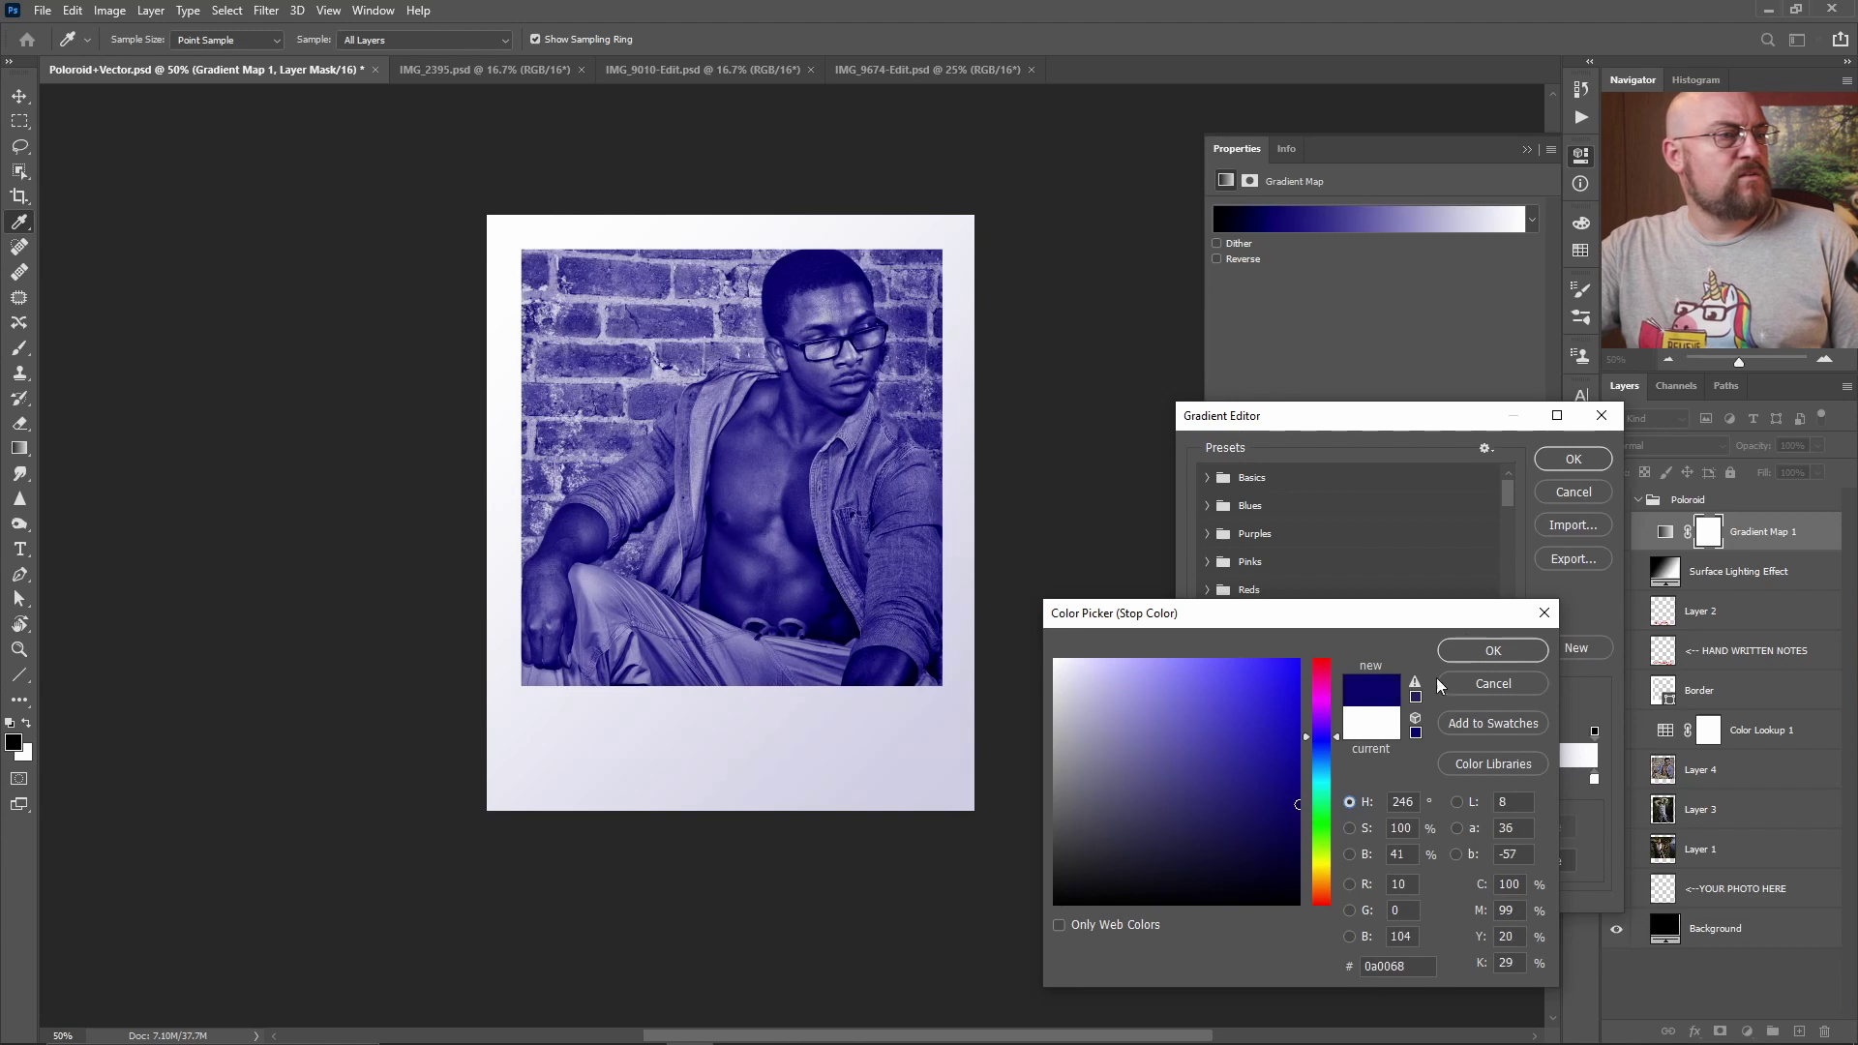
left_click(1480, 650)
Step: Set the gradient's starting stop to dark gray #3e3e3e and move the dark blue stop to 20%
left_click(1202, 779)
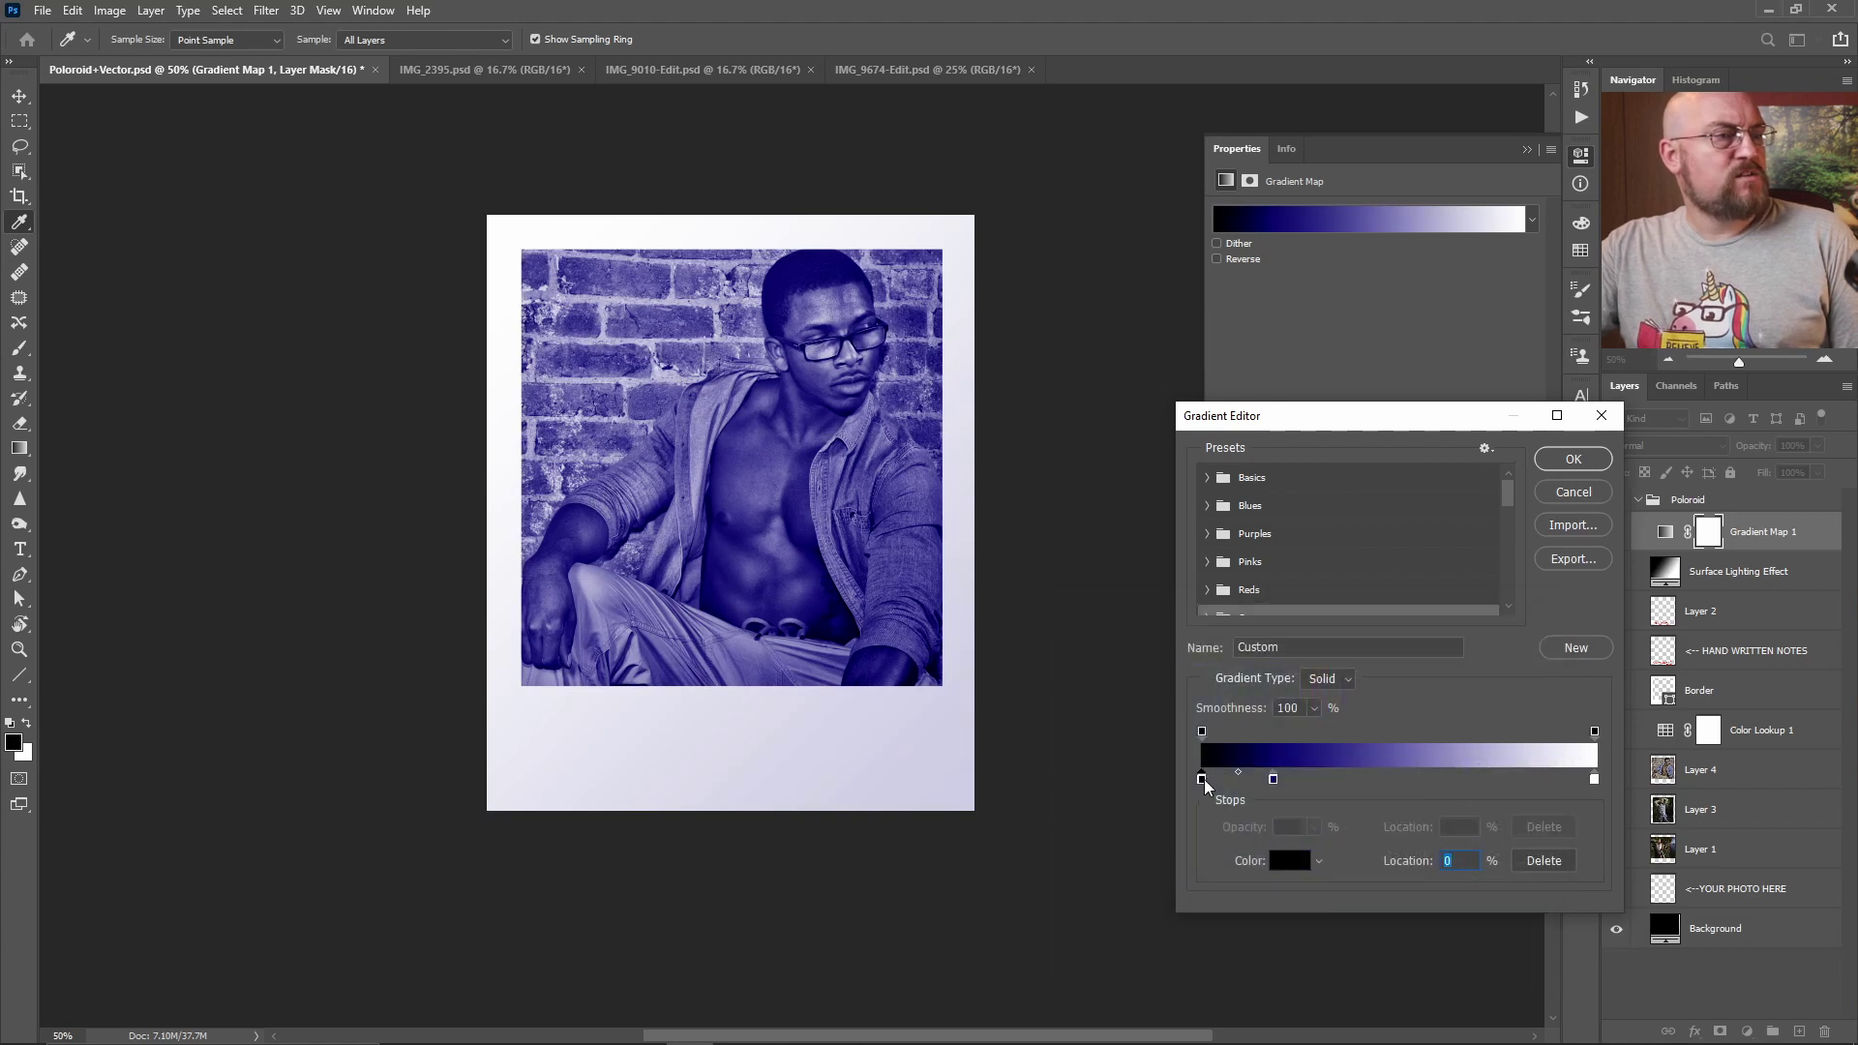
left_click(1291, 861)
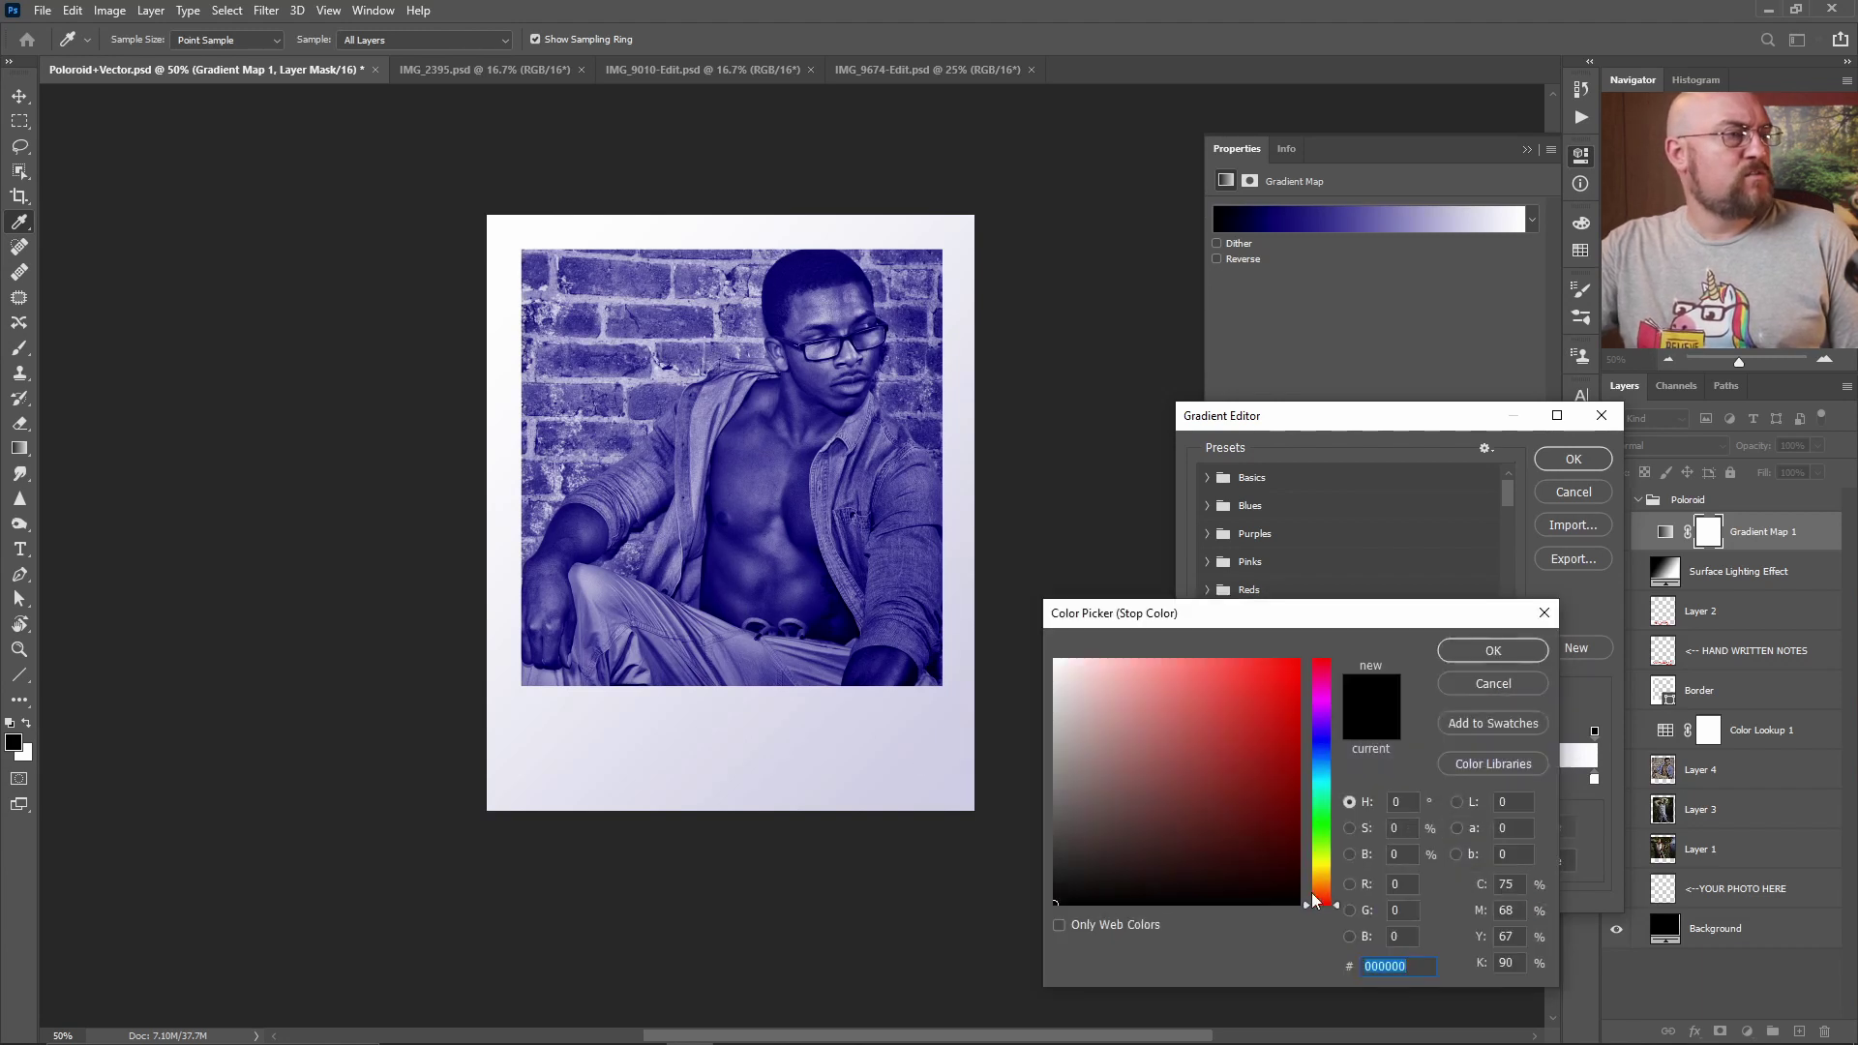
left_click_drag(1051, 871, 1054, 844)
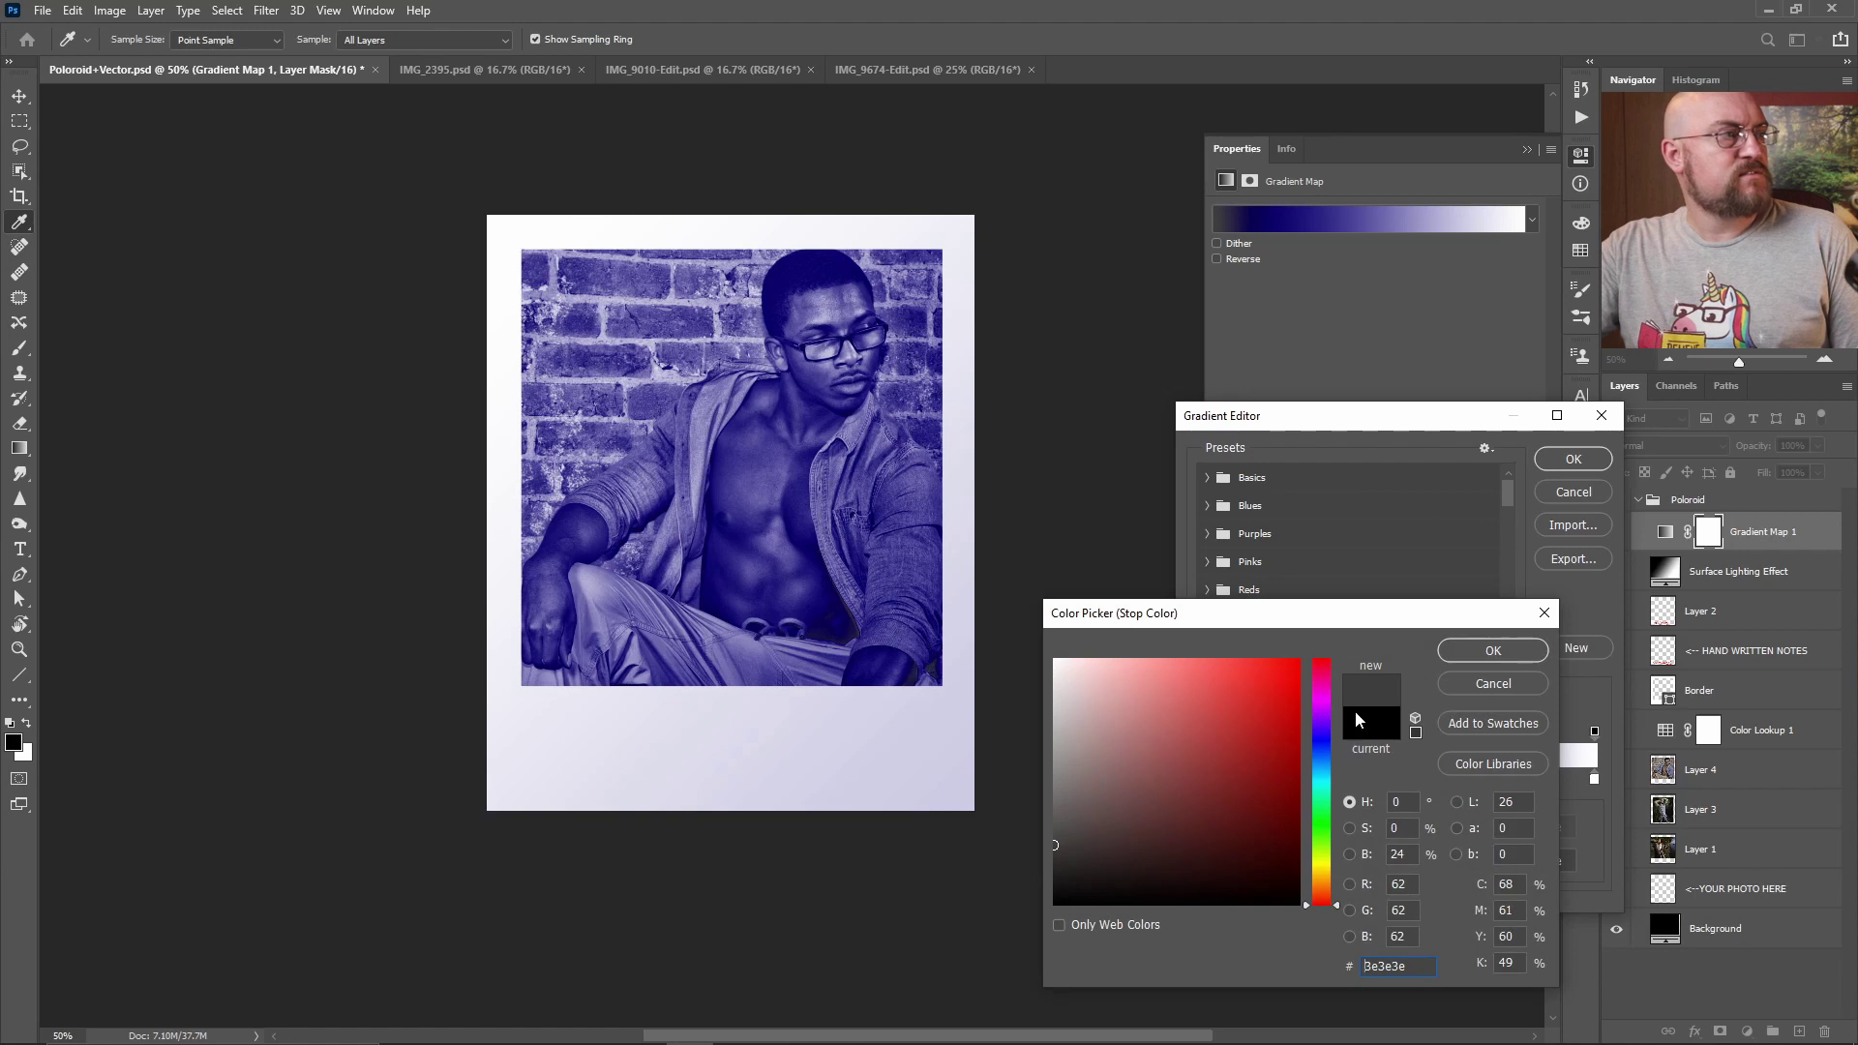
left_click(1494, 650)
left_click_drag(1274, 784, 1282, 782)
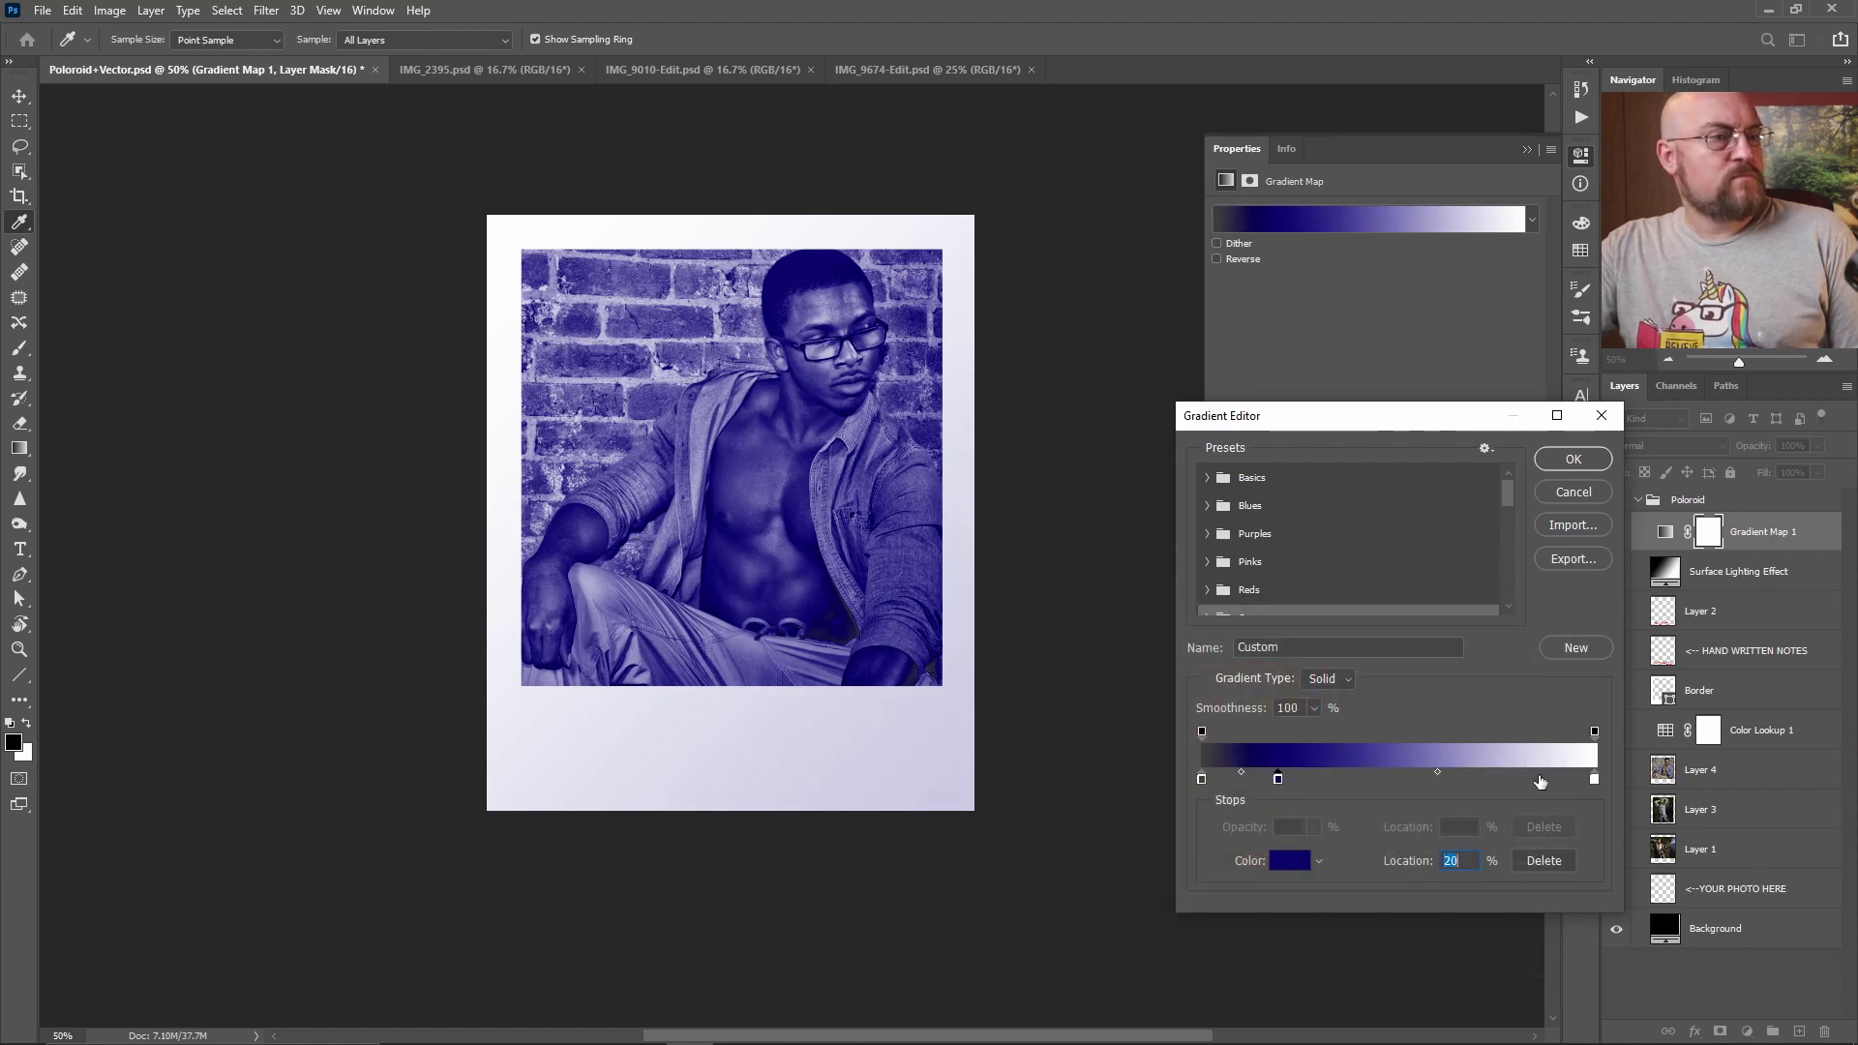
Step: Add a color stop at 81% in tan #d5a96f, keeping the white end stop, and accept the gradient
left_click_drag(1595, 778, 1521, 779)
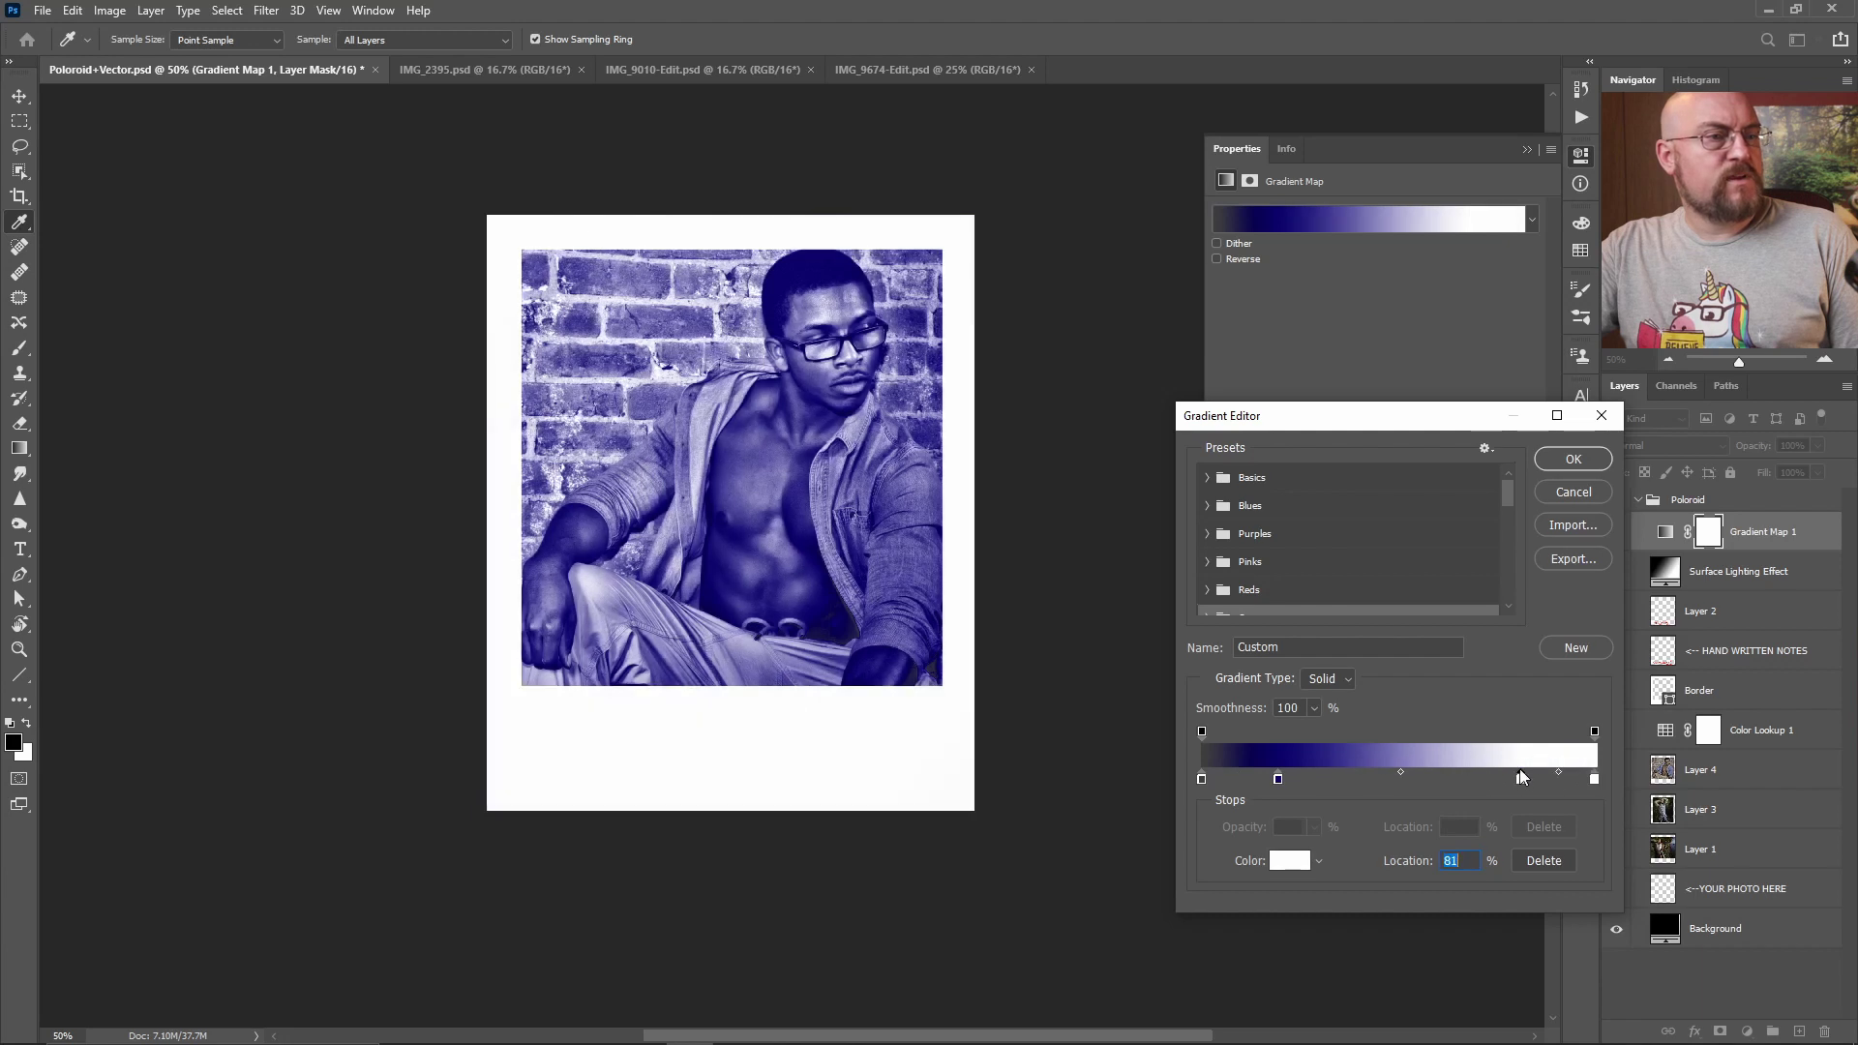
left_click(1289, 860)
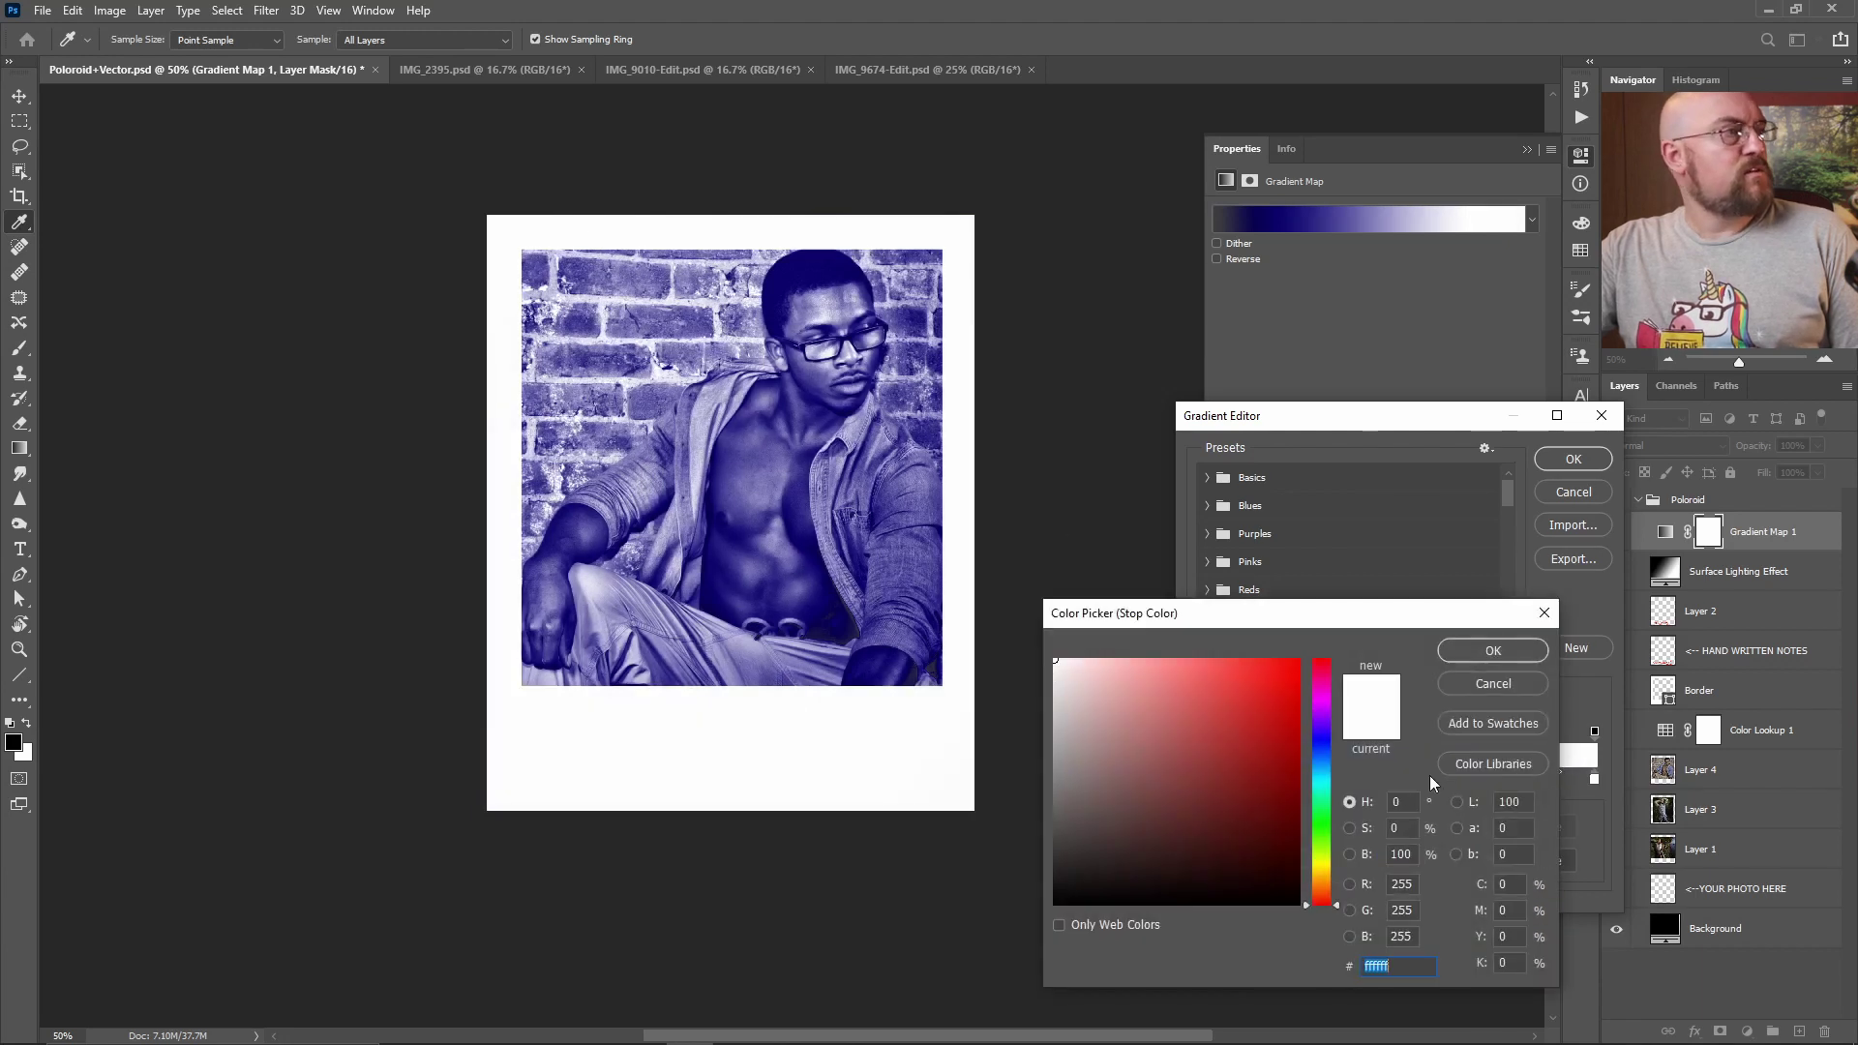
left_click(1325, 882)
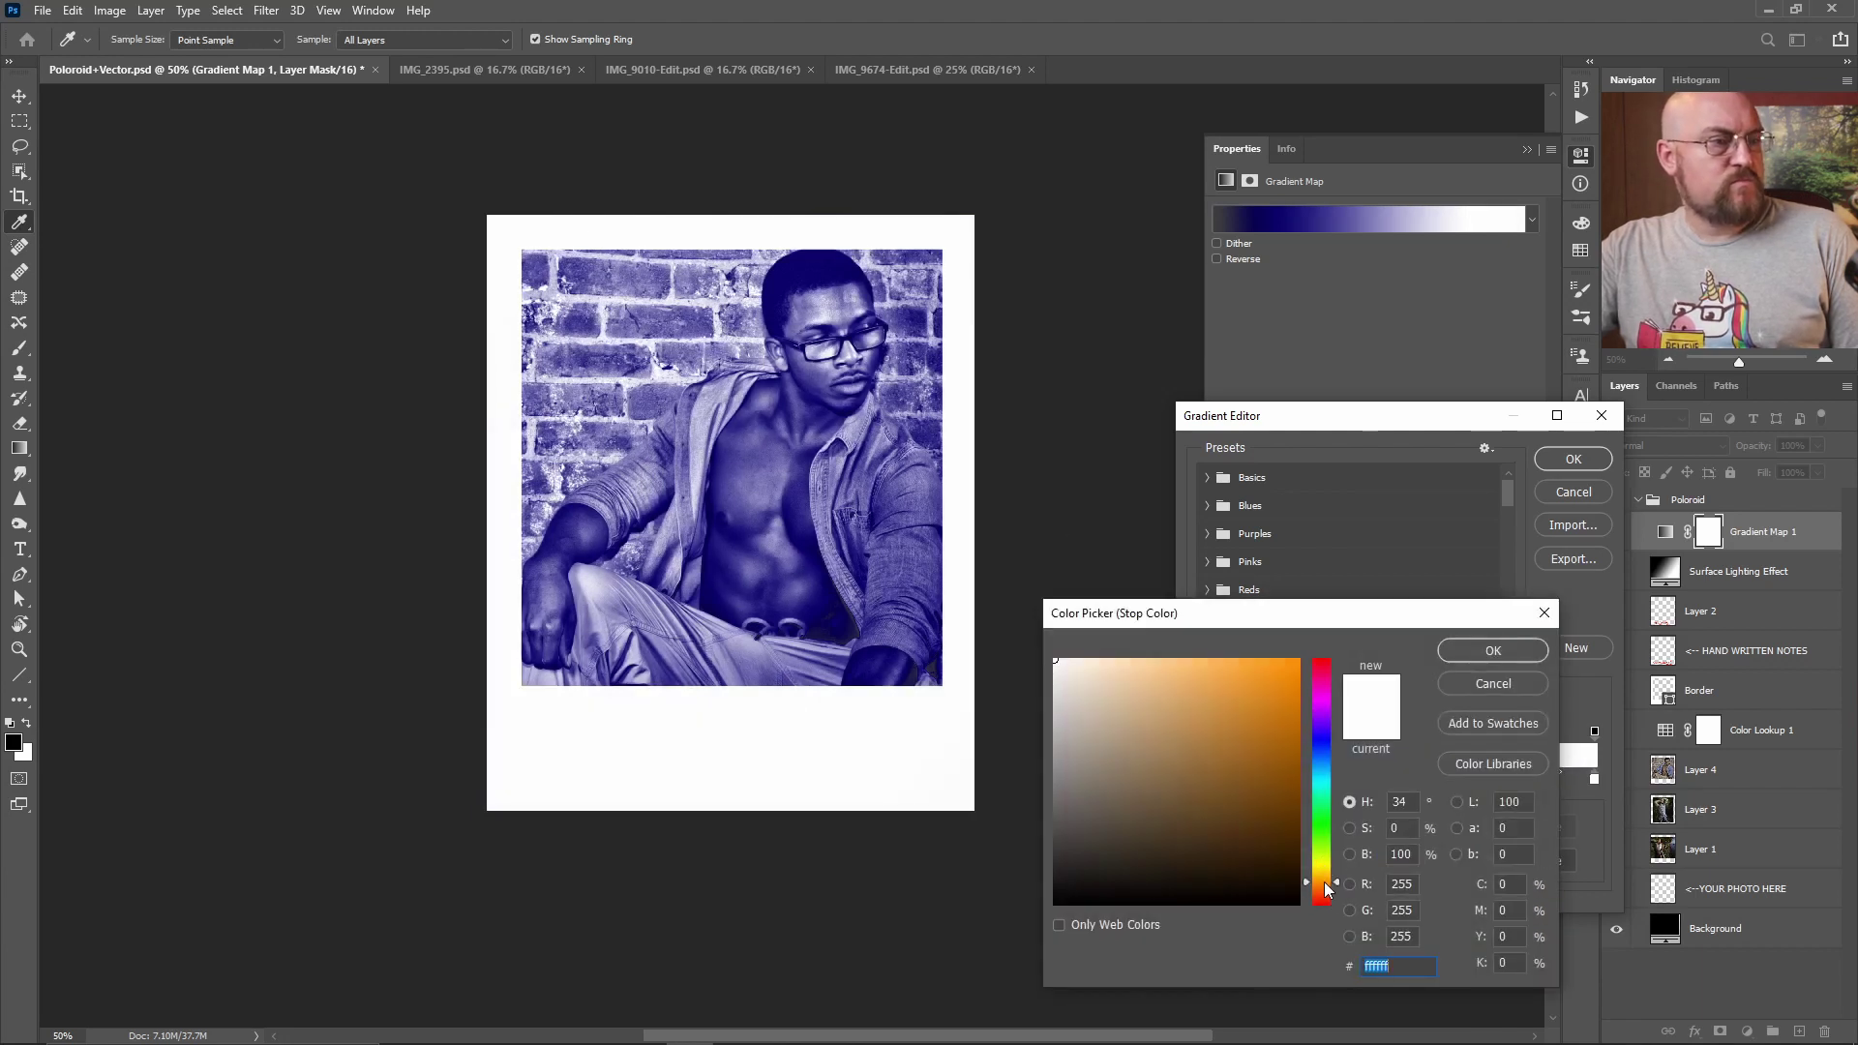
left_click_drag(1137, 729, 1210, 694)
left_click(1171, 699)
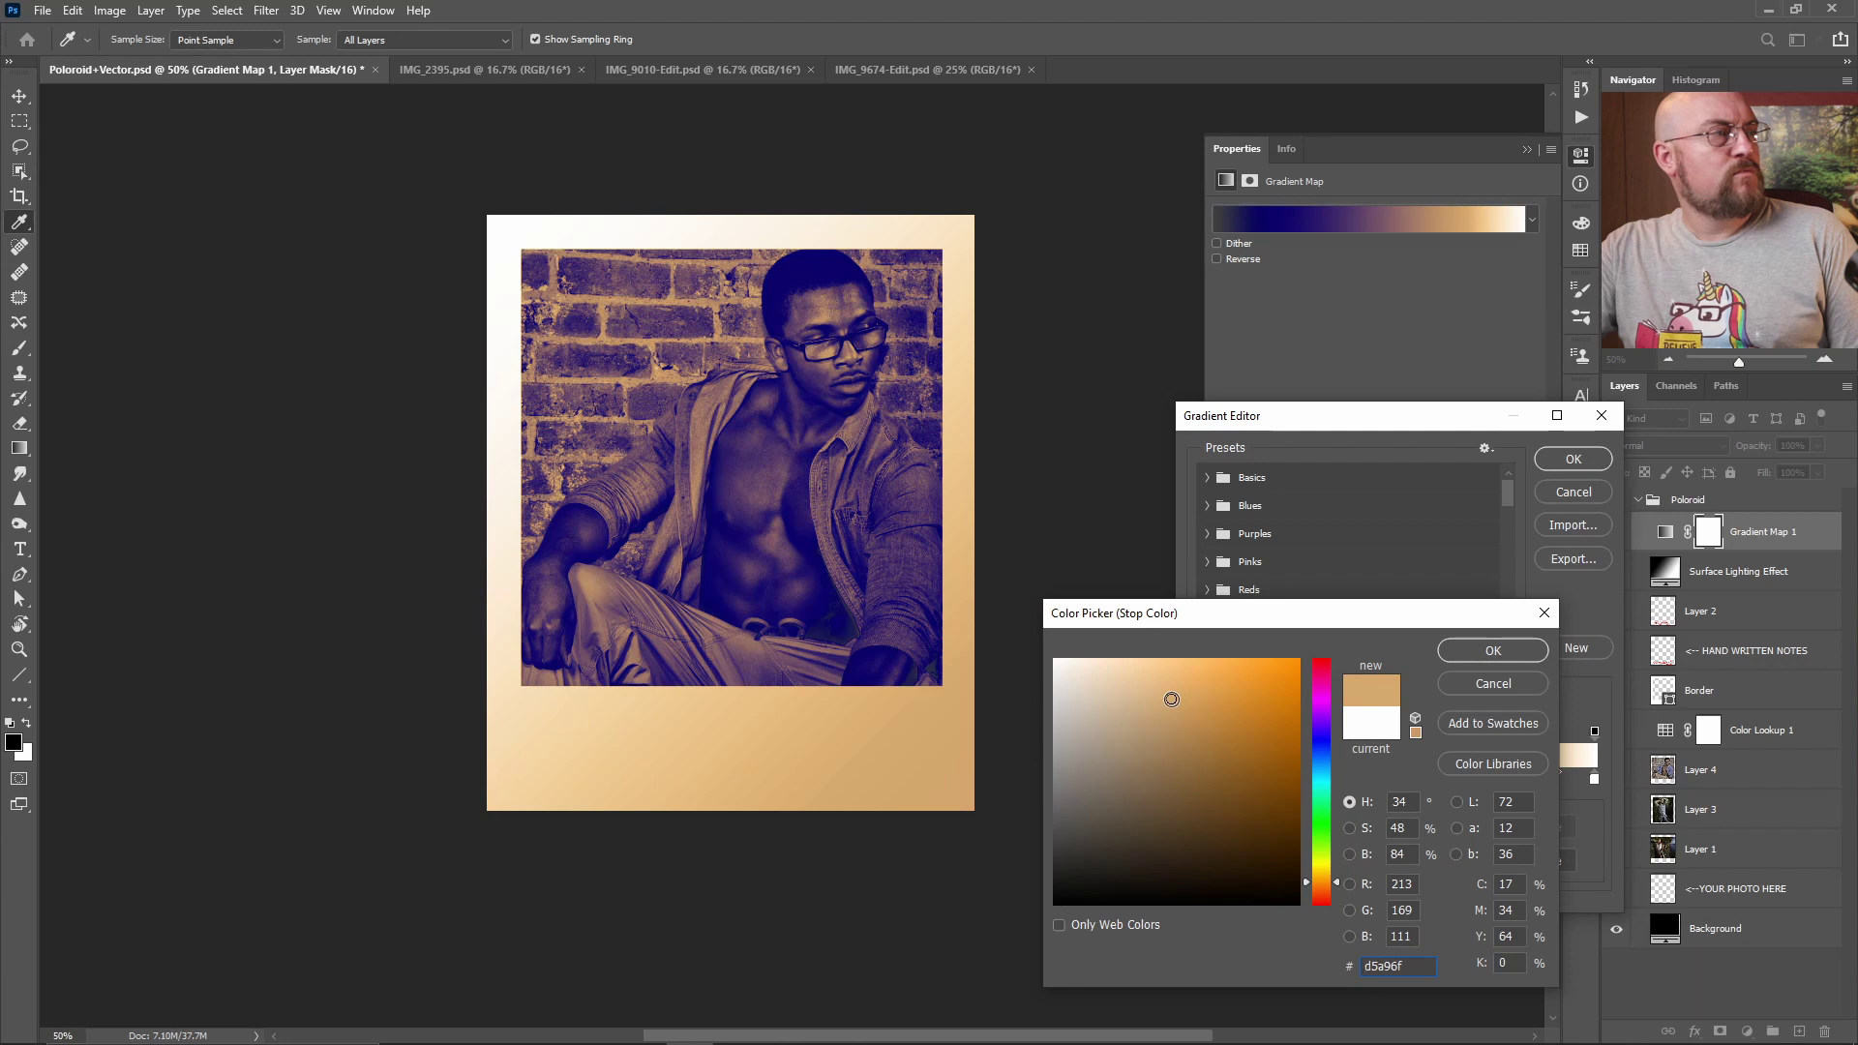
left_click(1504, 653)
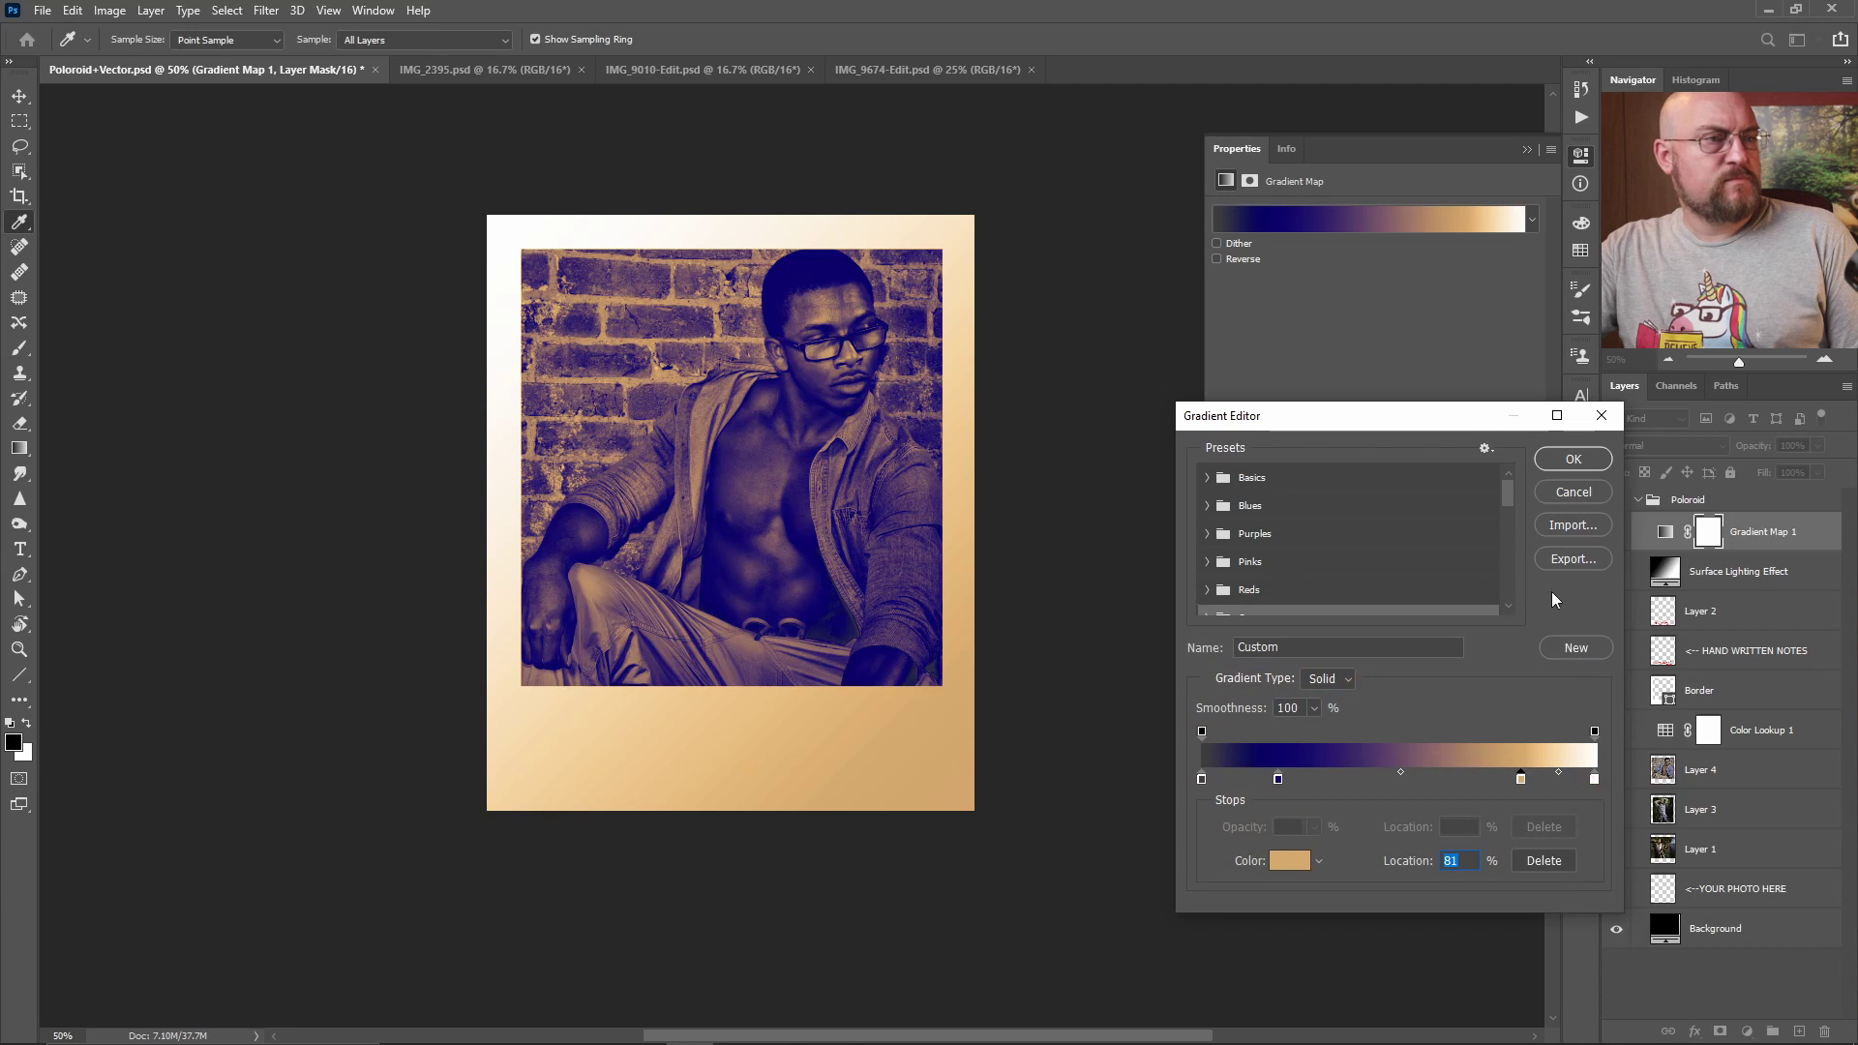
left_click(1574, 460)
Step: Move Gradient Map 1 directly above Layer 4 and preview the image with Surface Lighting Effect off and on
left_click_drag(1797, 532, 1815, 742)
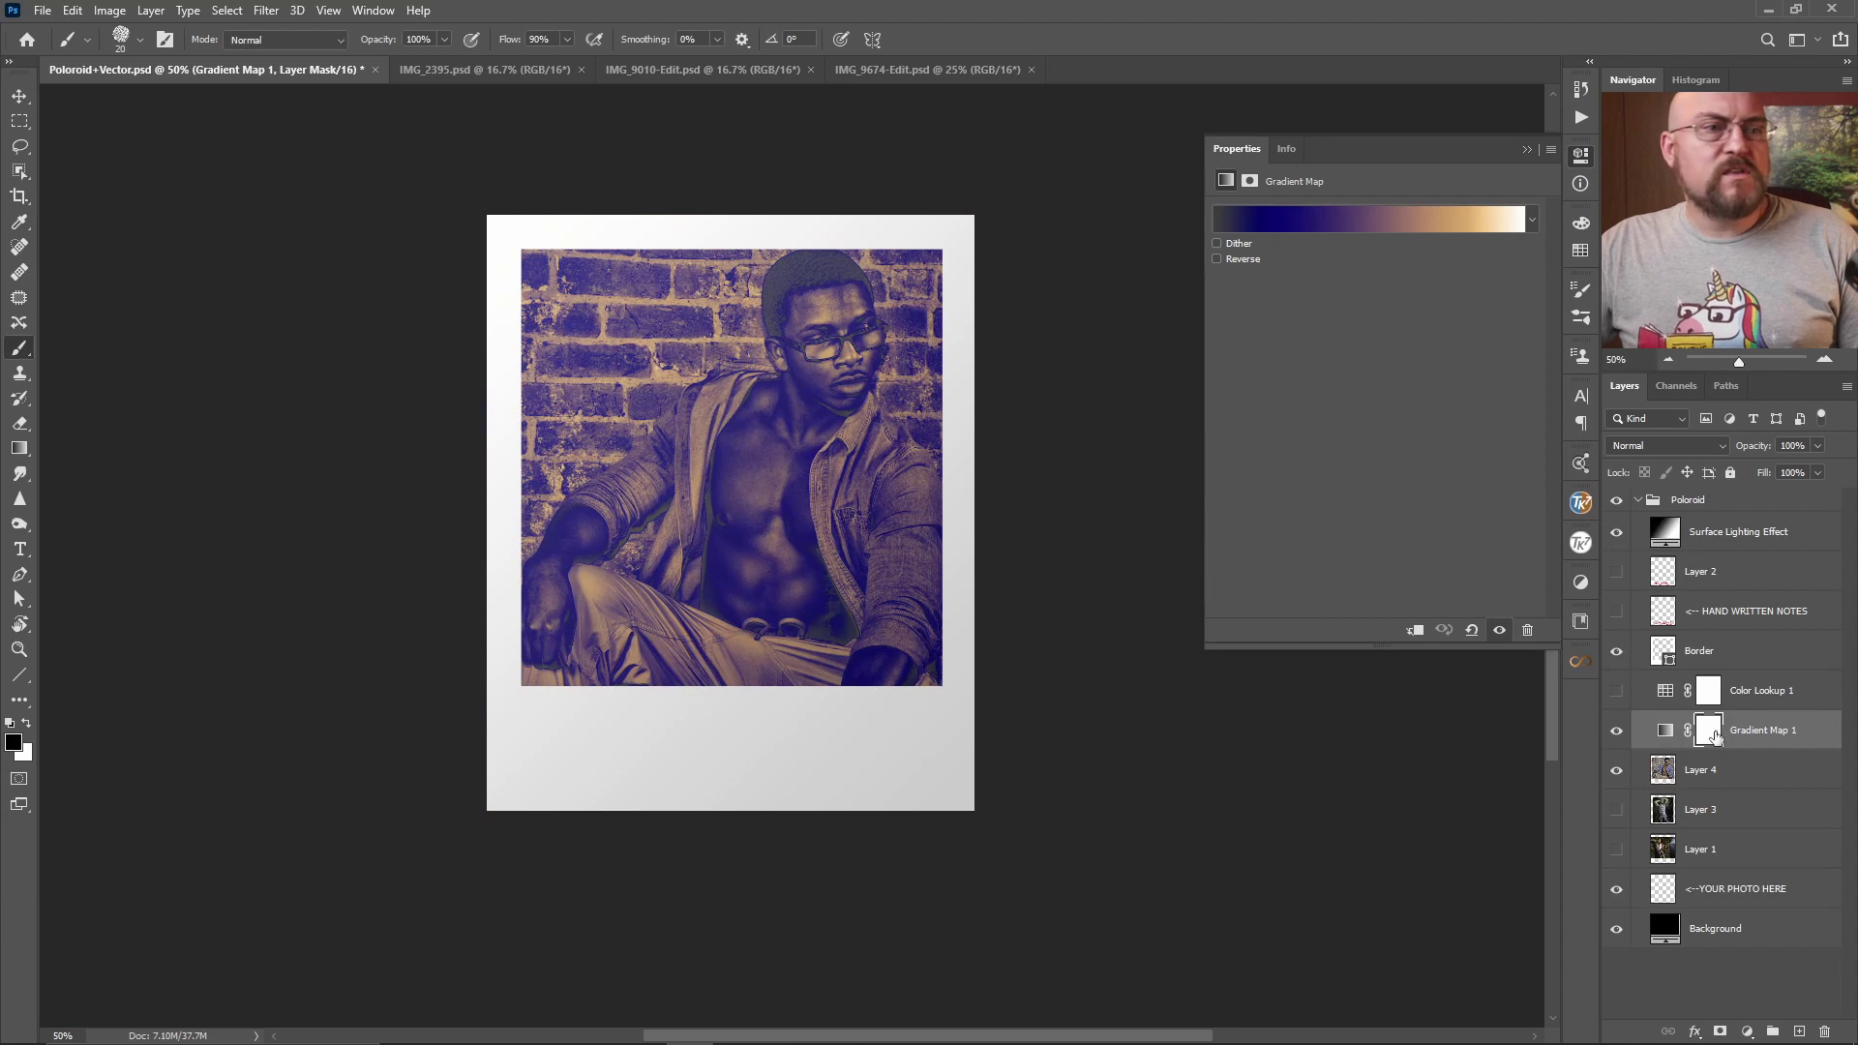
left_click(1615, 533)
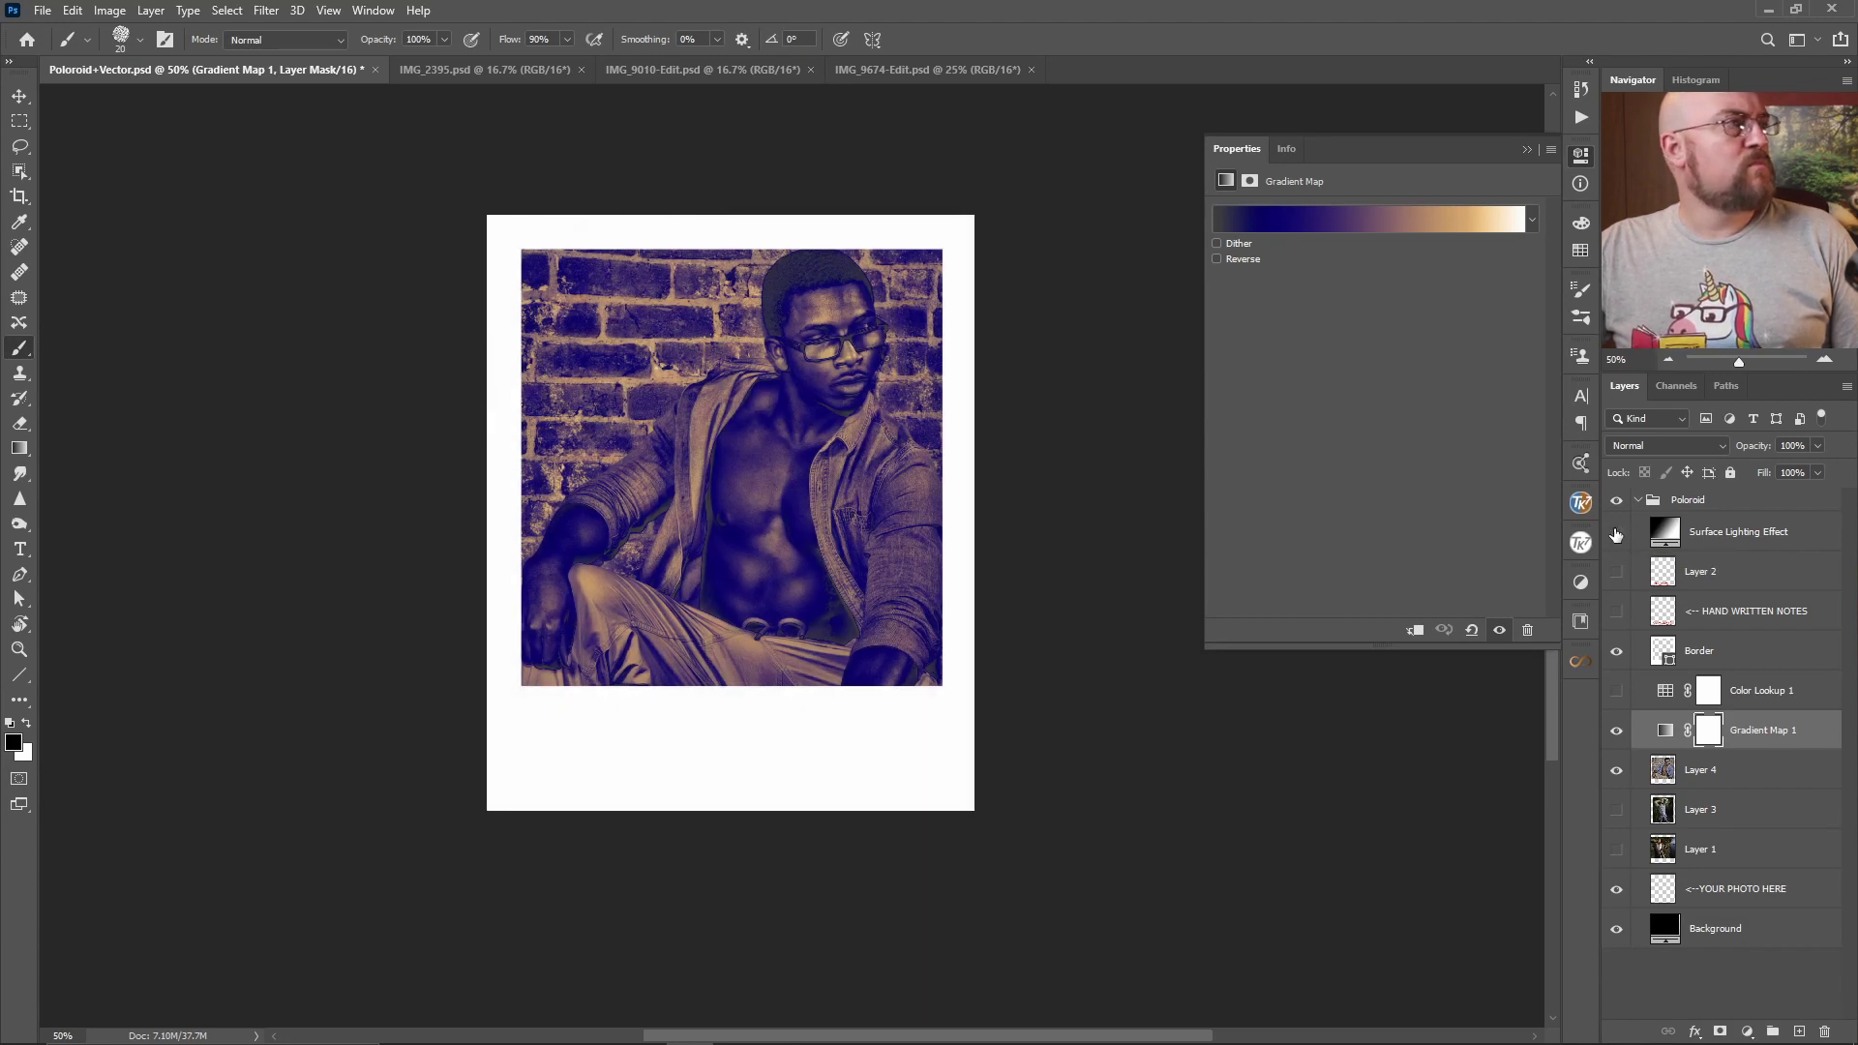
left_click(1615, 533)
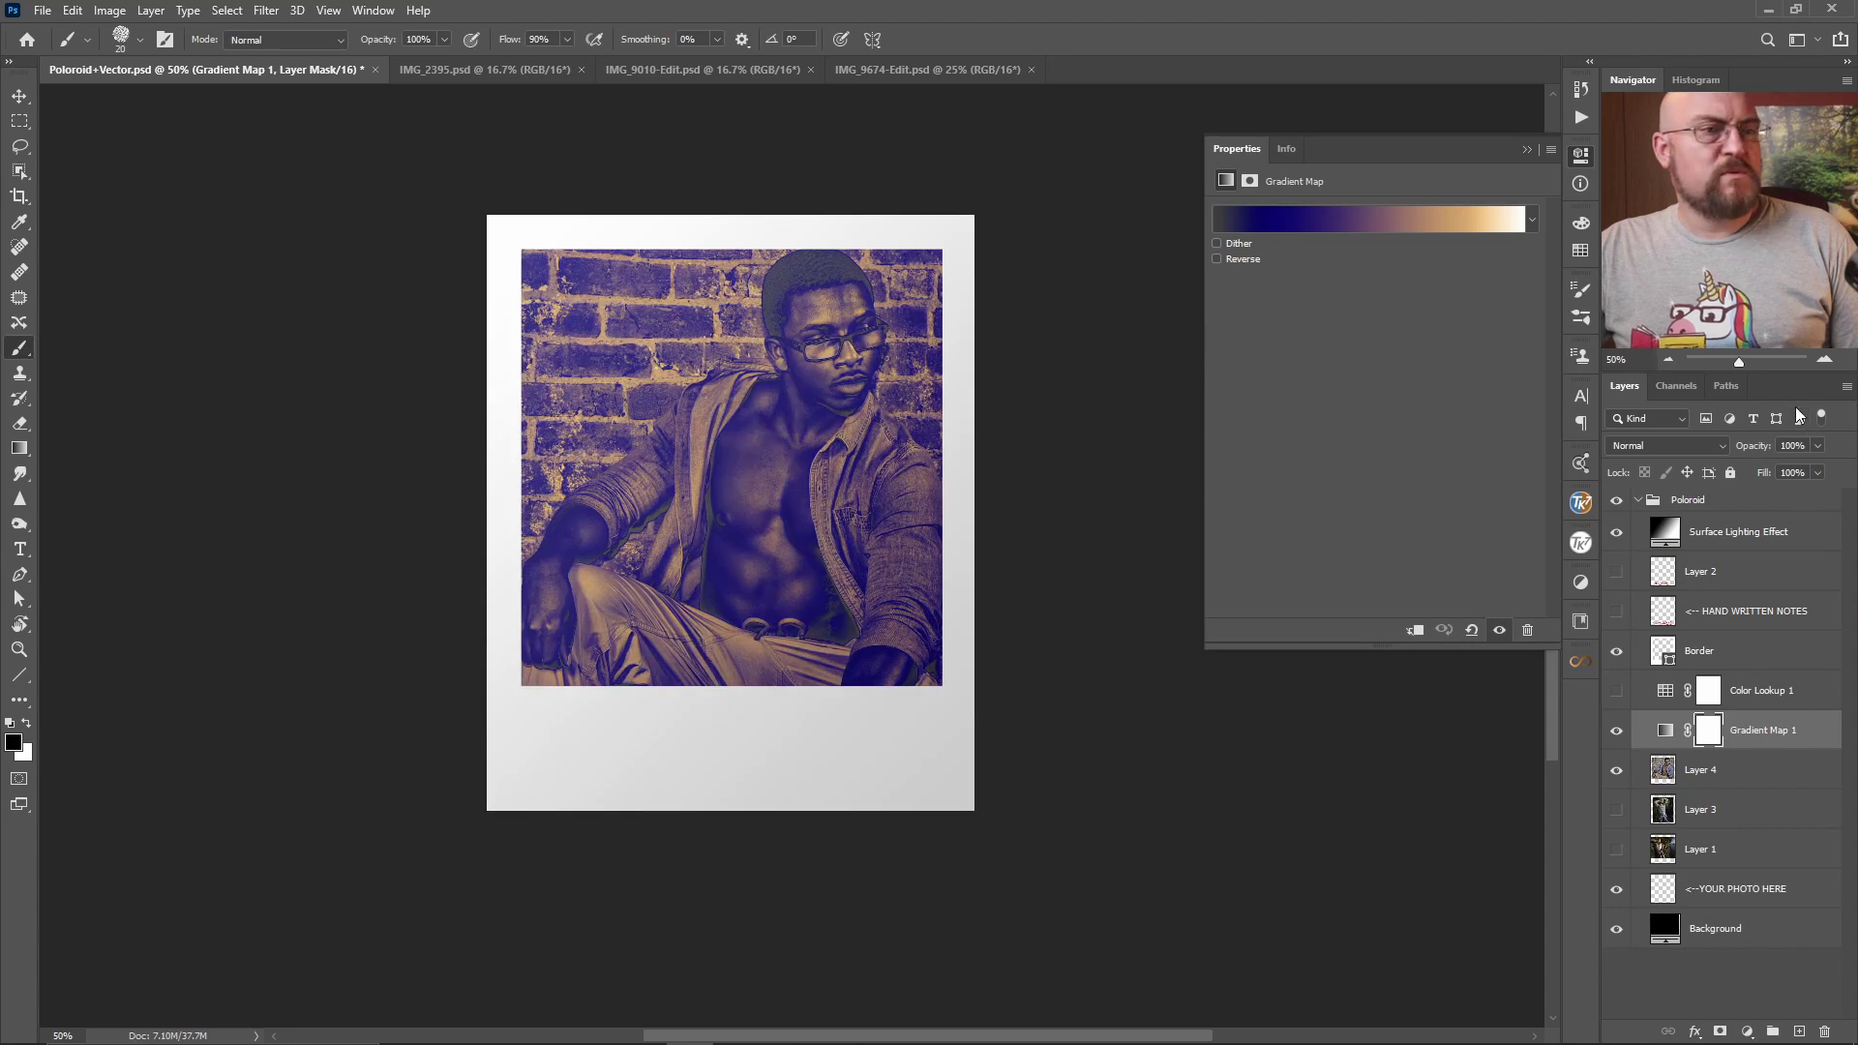
Step: Set the Gradient Map 1 layer's opacity to 35%
left_click_drag(1742, 455, 1704, 453)
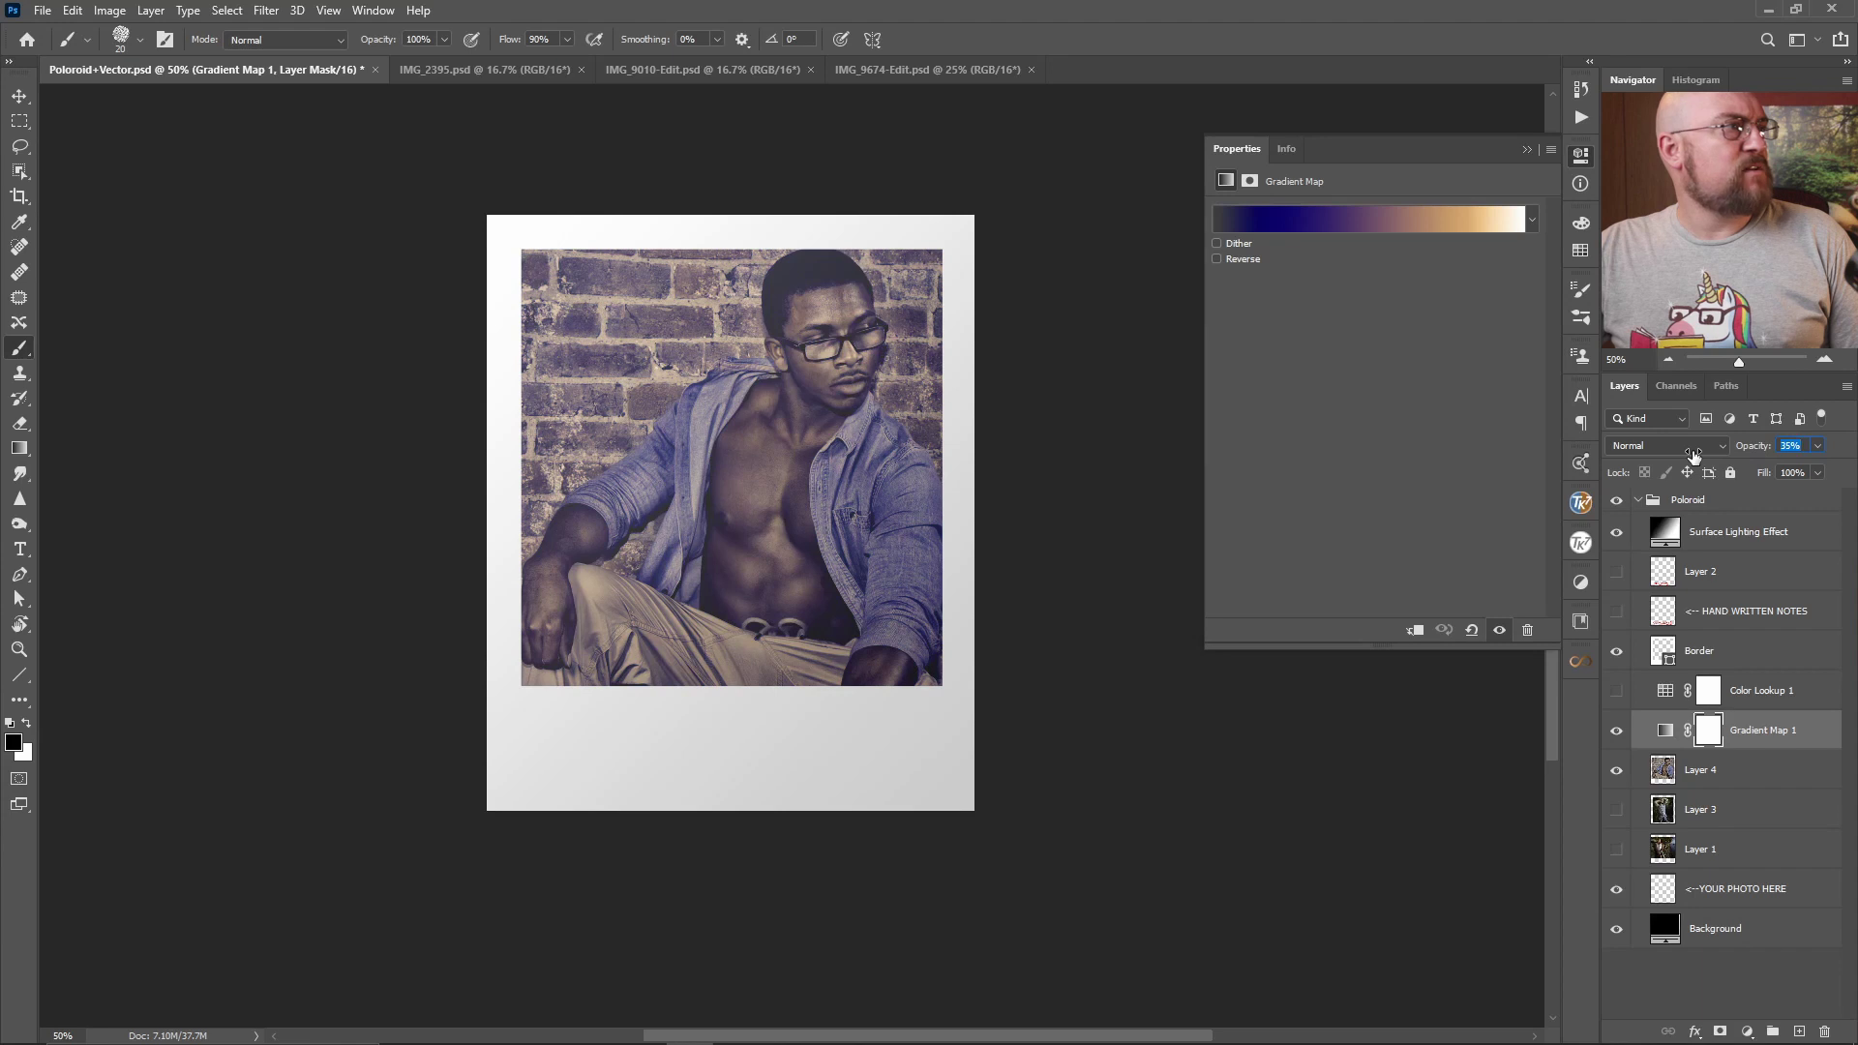
left_click_drag(1693, 453, 1692, 451)
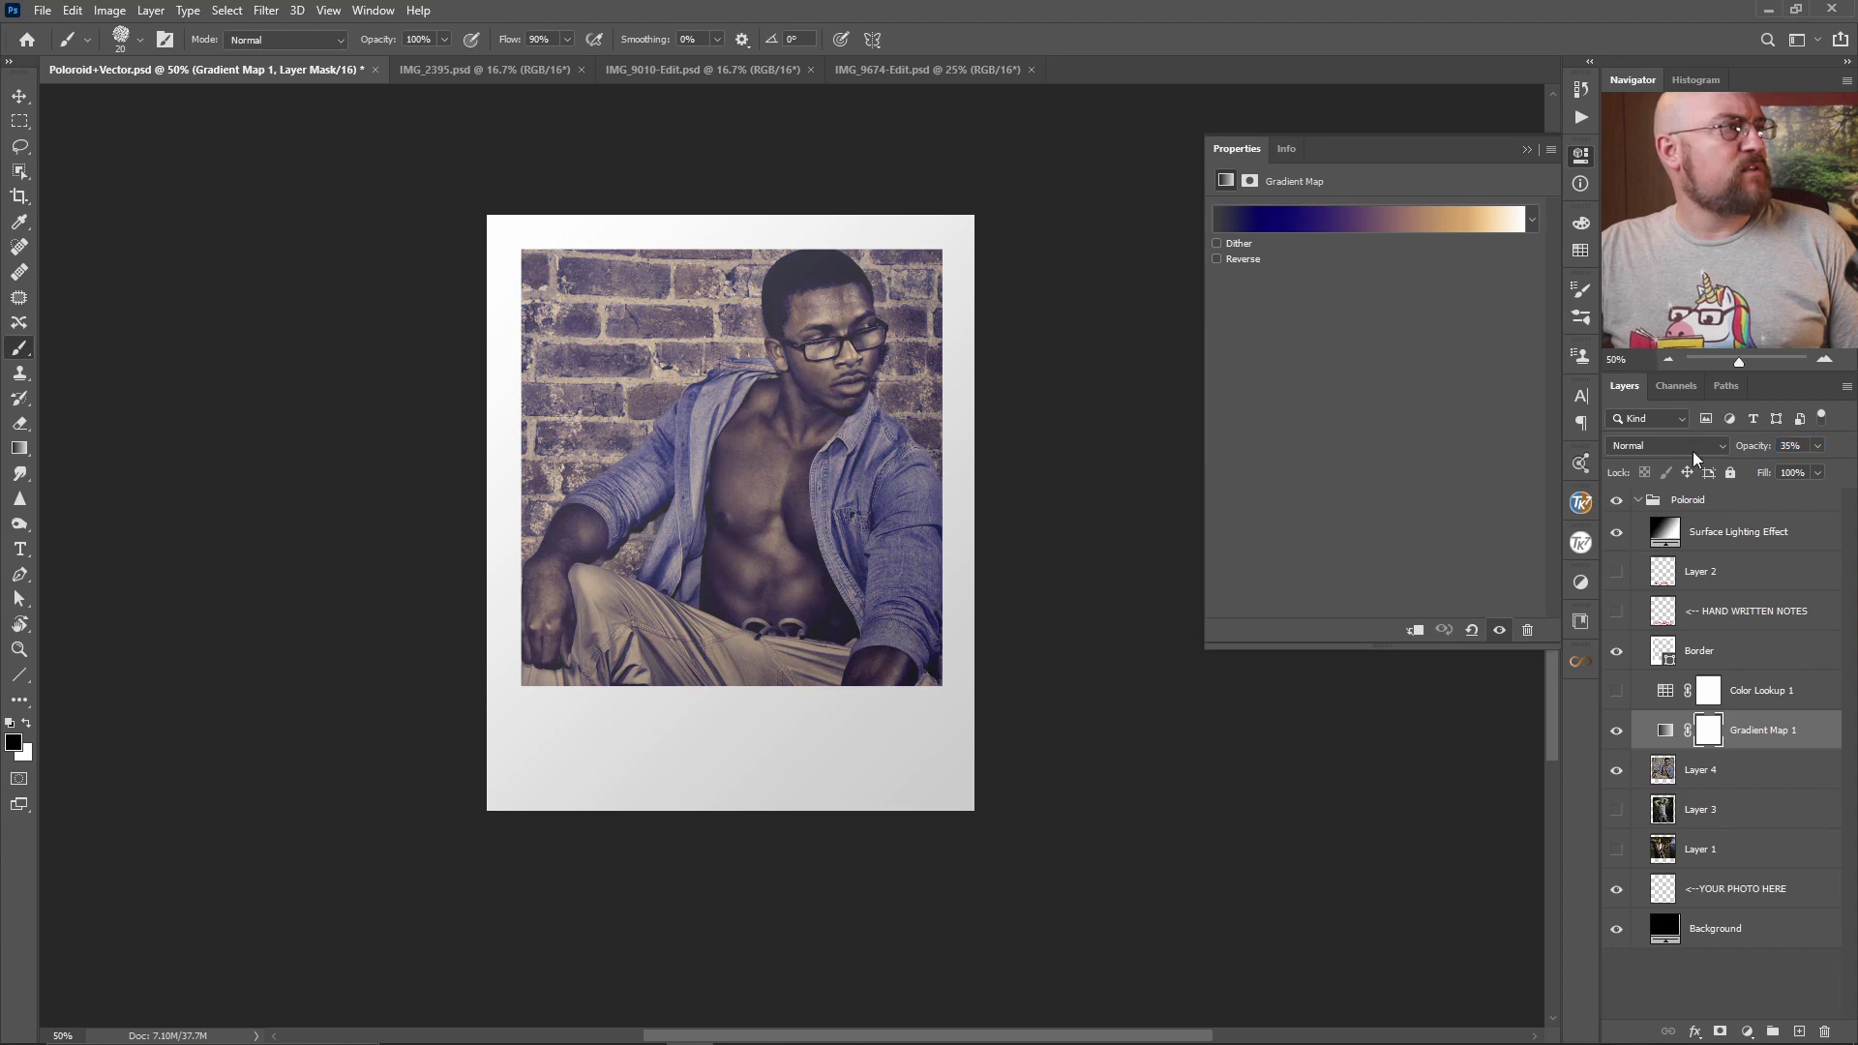
Step: Recolor Gradient Map 1's starting stop to a very dark navy blue at hue 244° and accept the gradient
left_click(1667, 732)
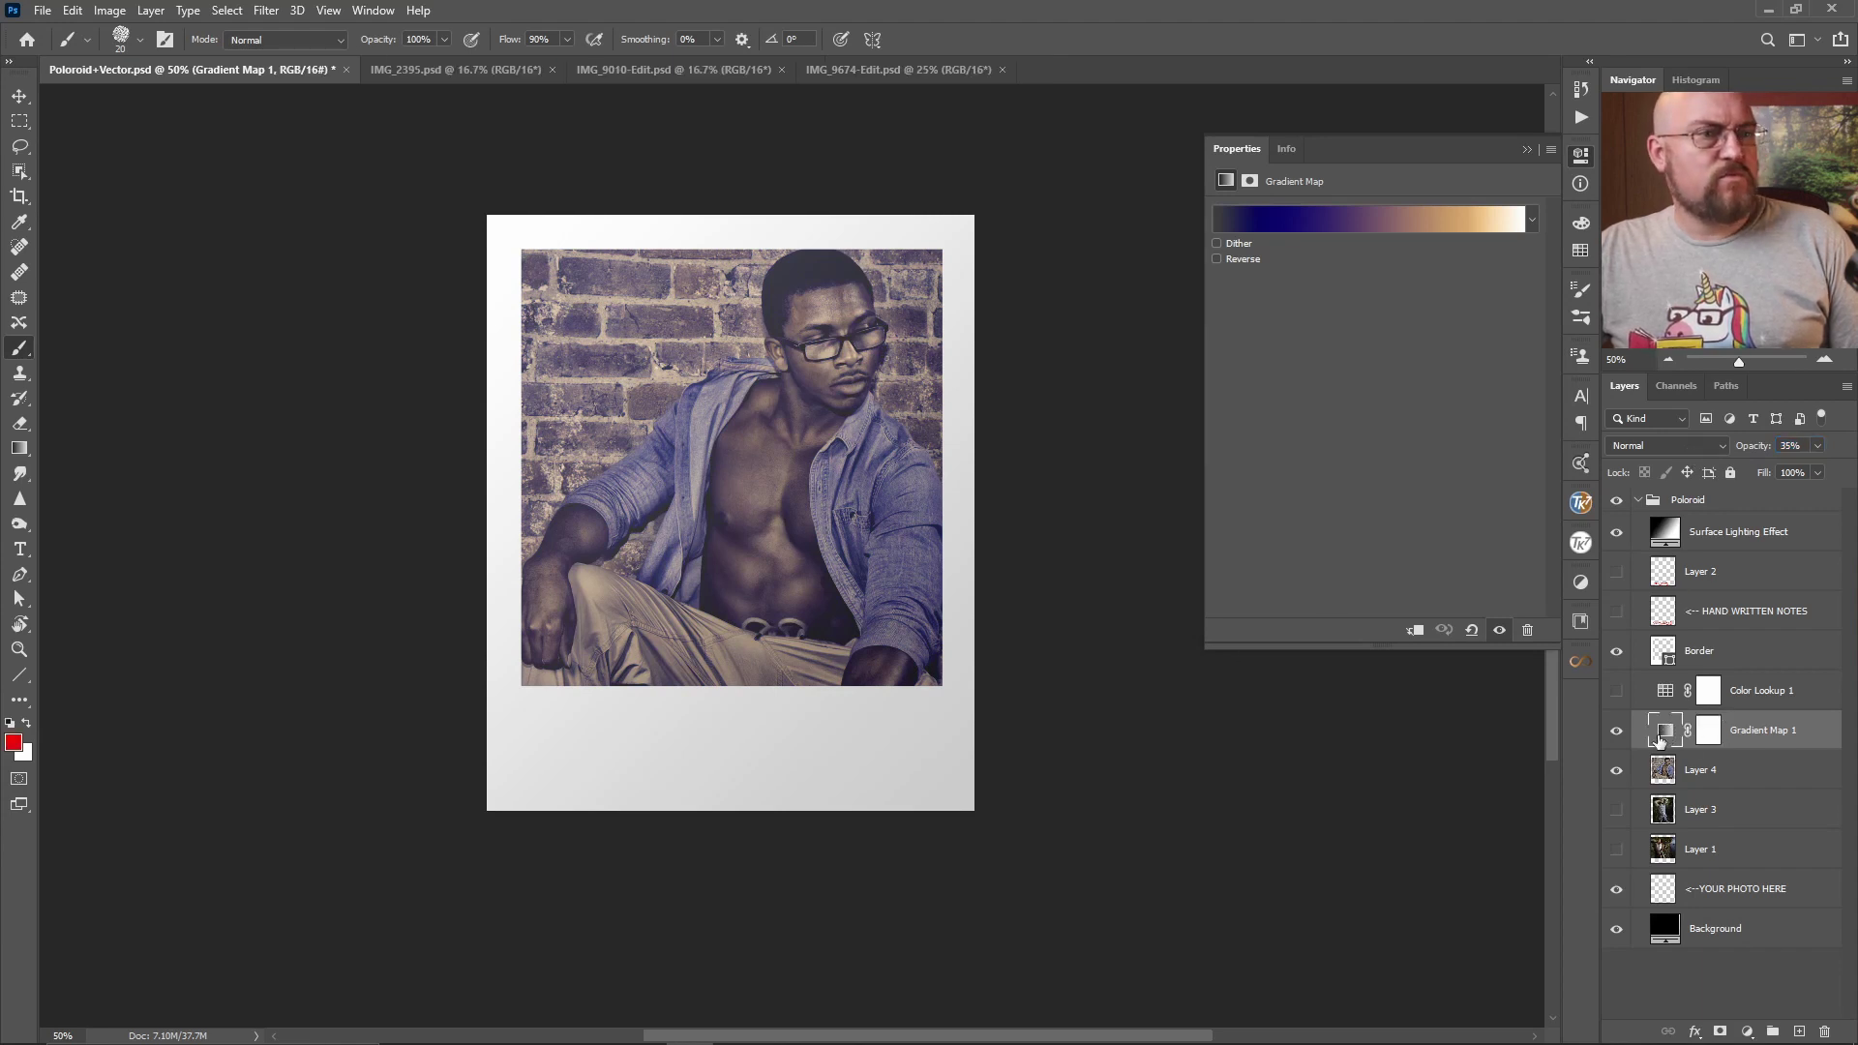
left_click(1270, 223)
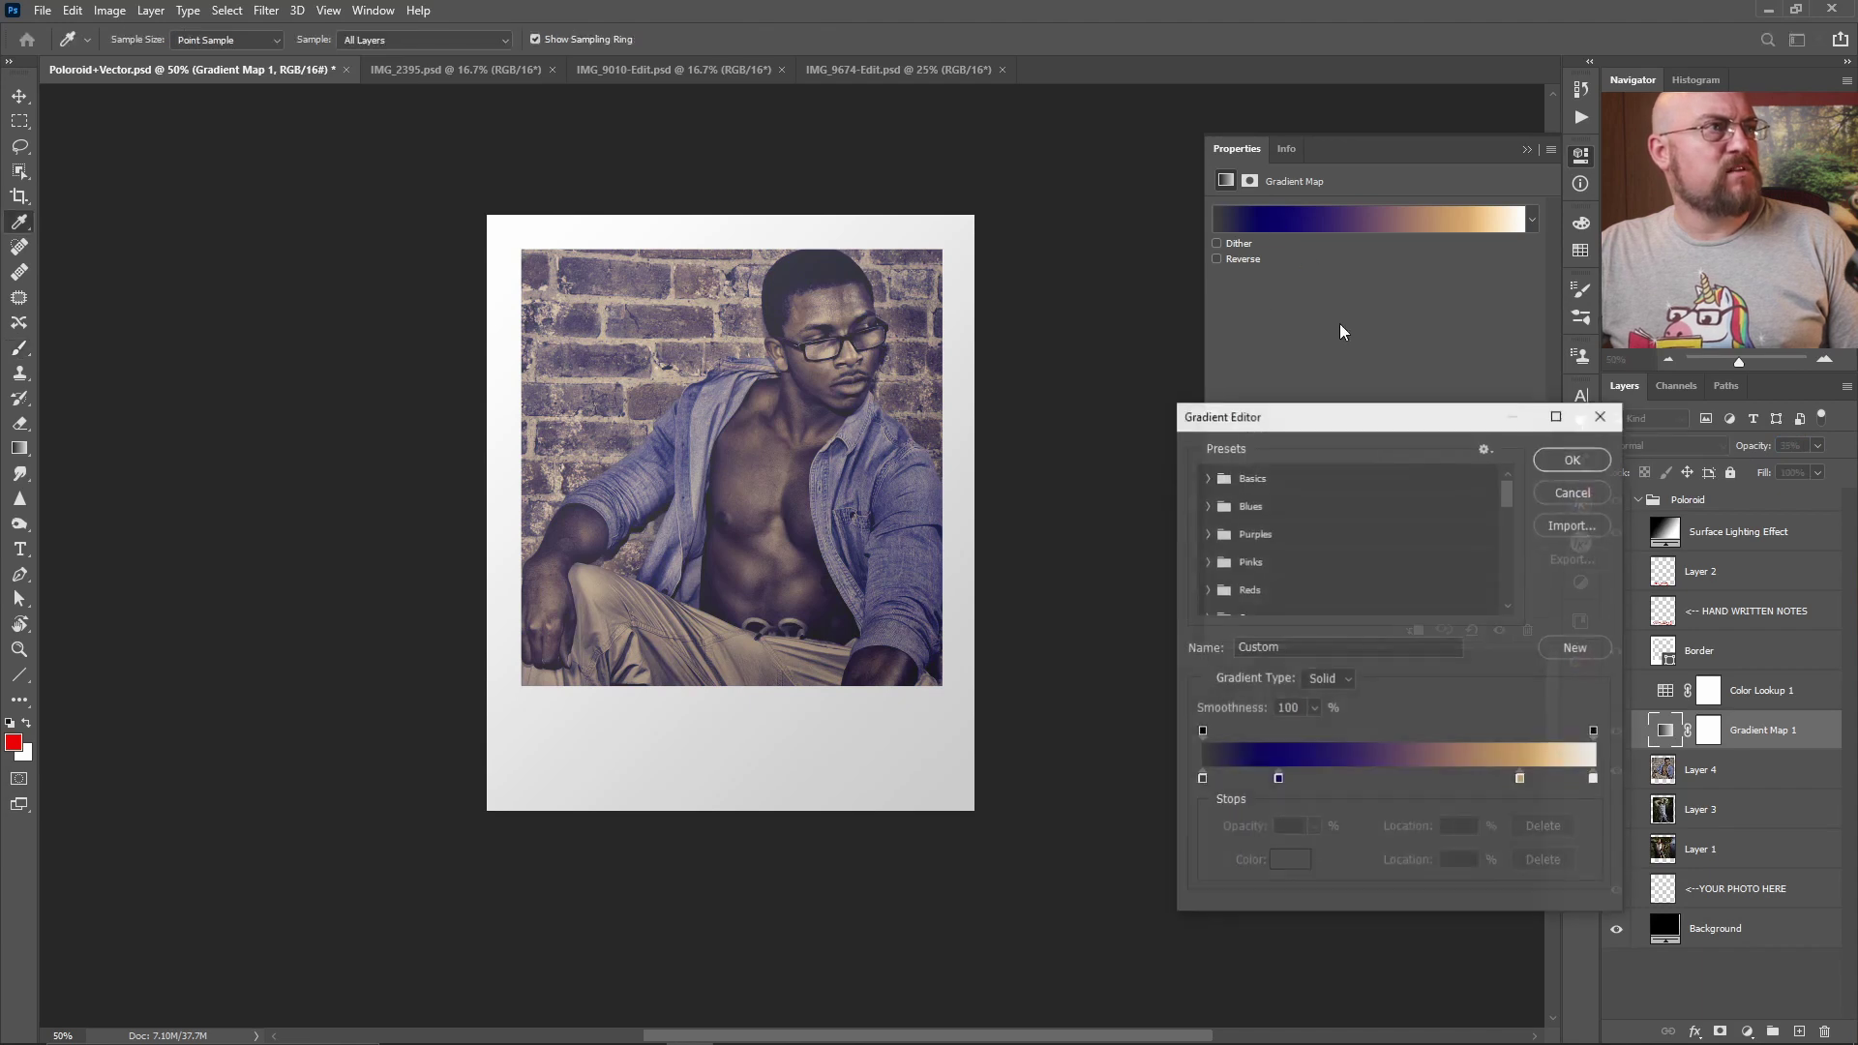
left_click(1202, 779)
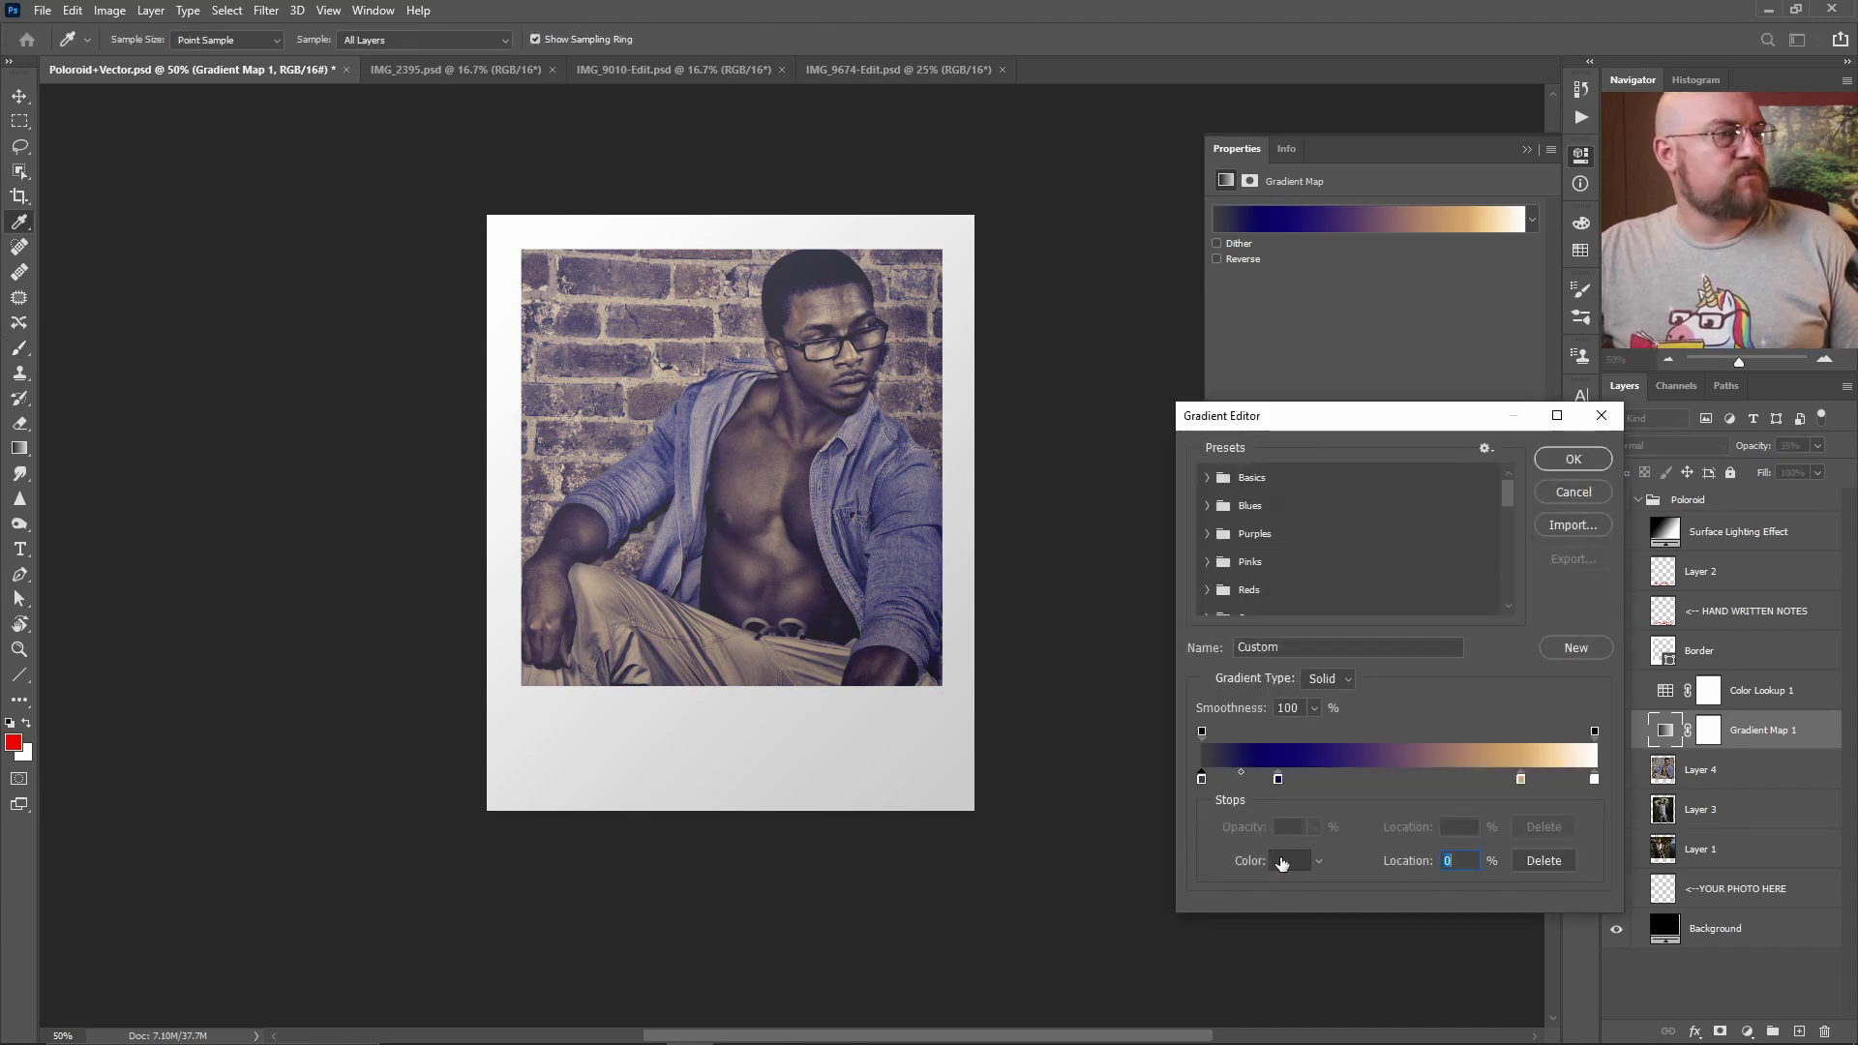
double_click(1201, 779)
left_click_drag(1058, 866, 1054, 874)
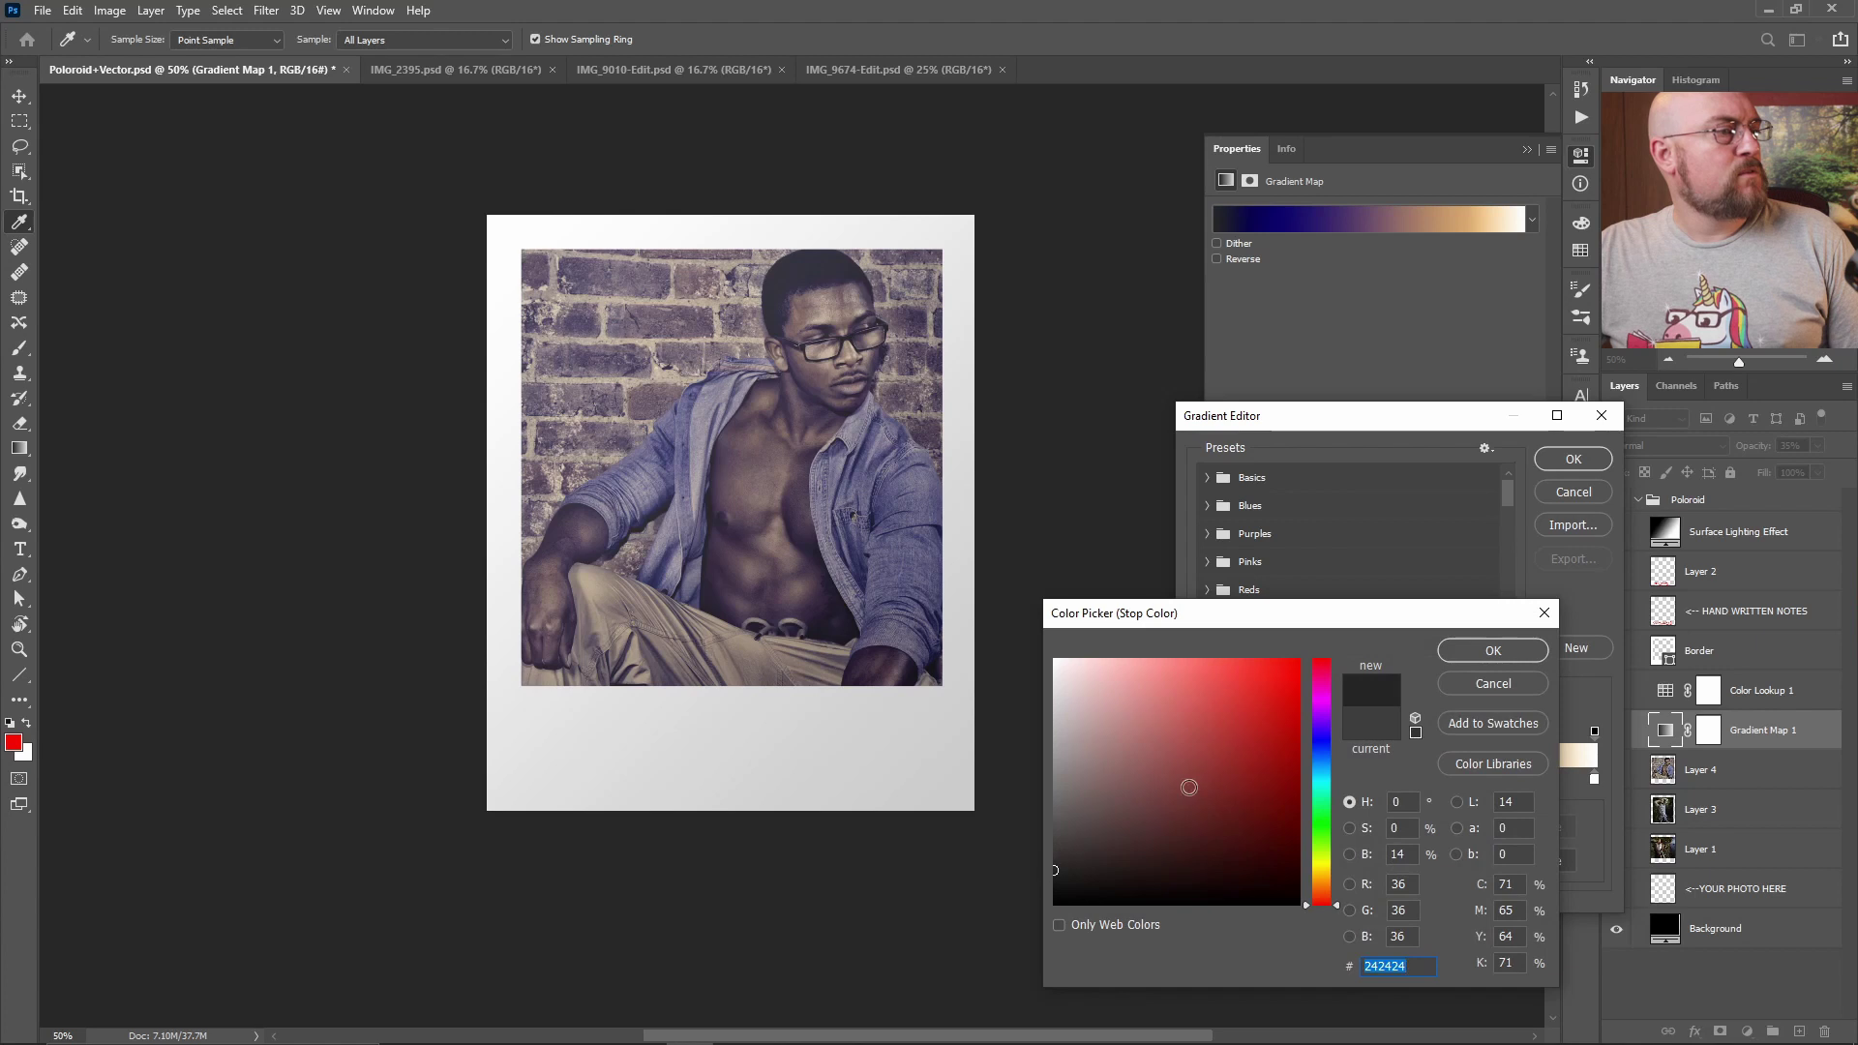
left_click(1323, 740)
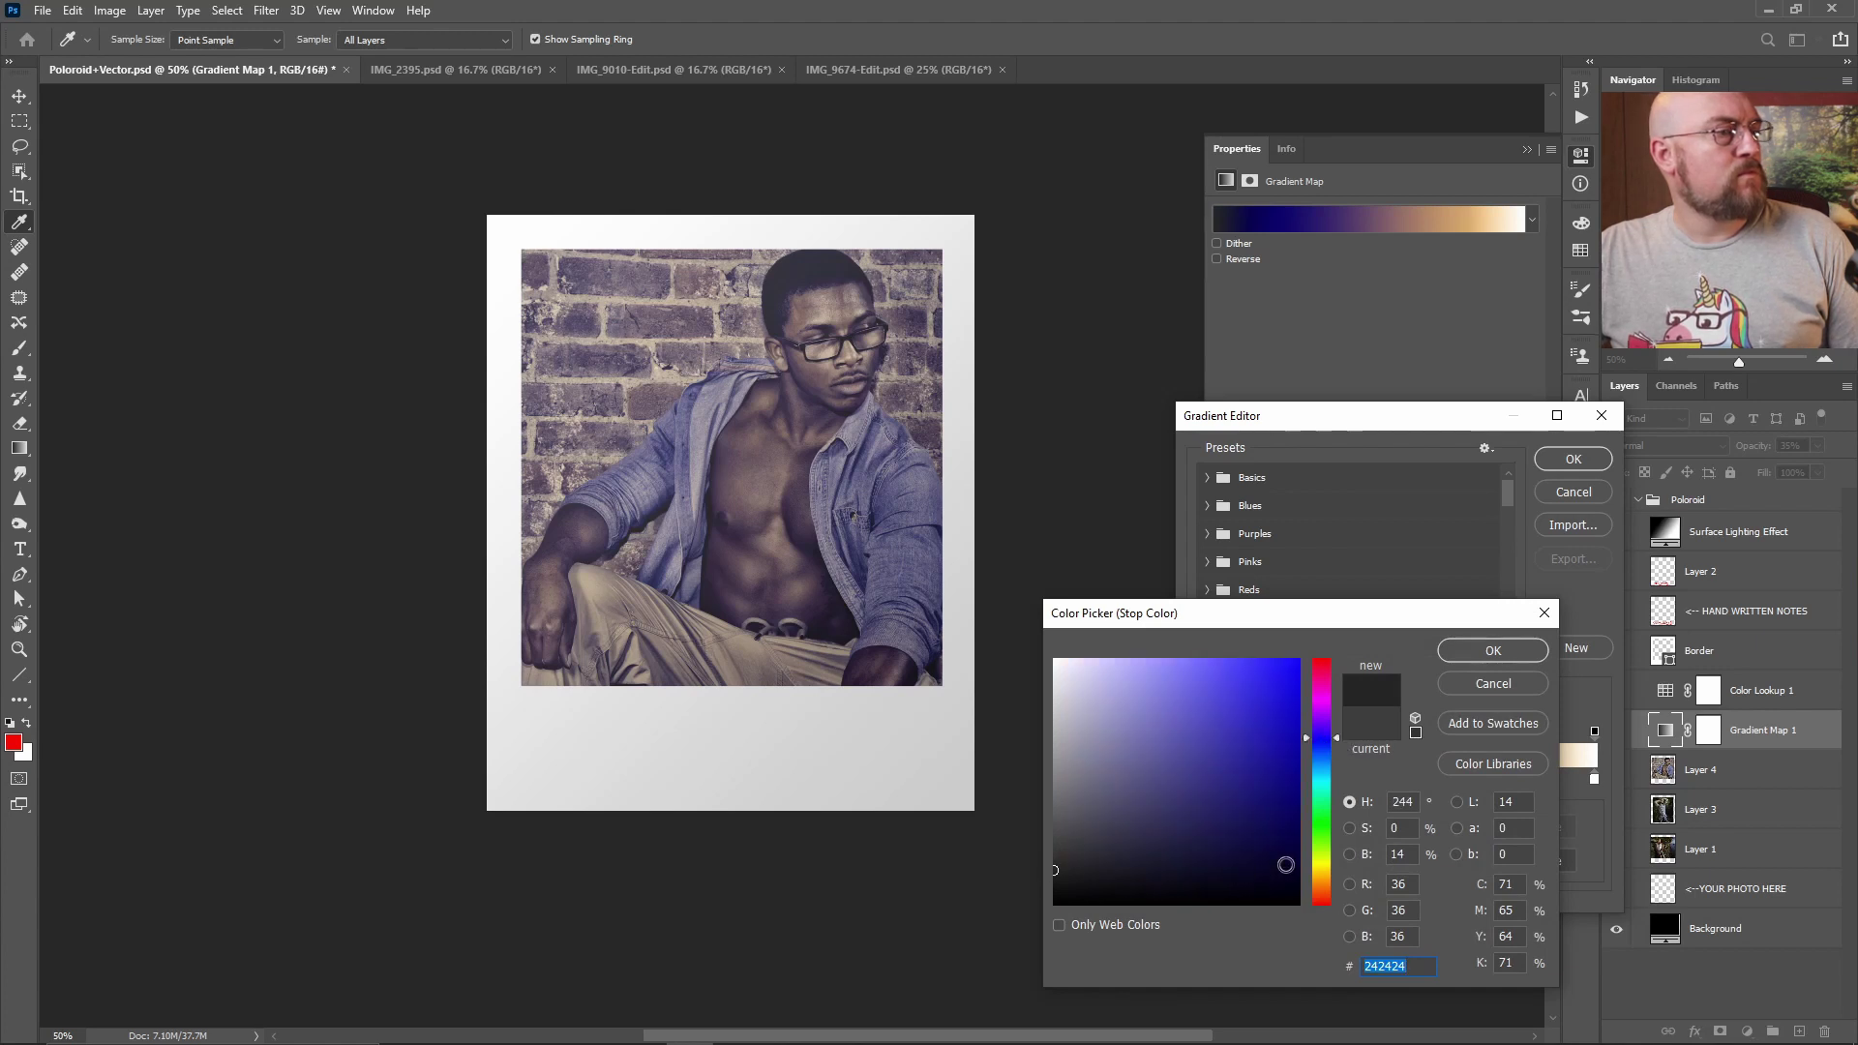
left_click(1298, 865)
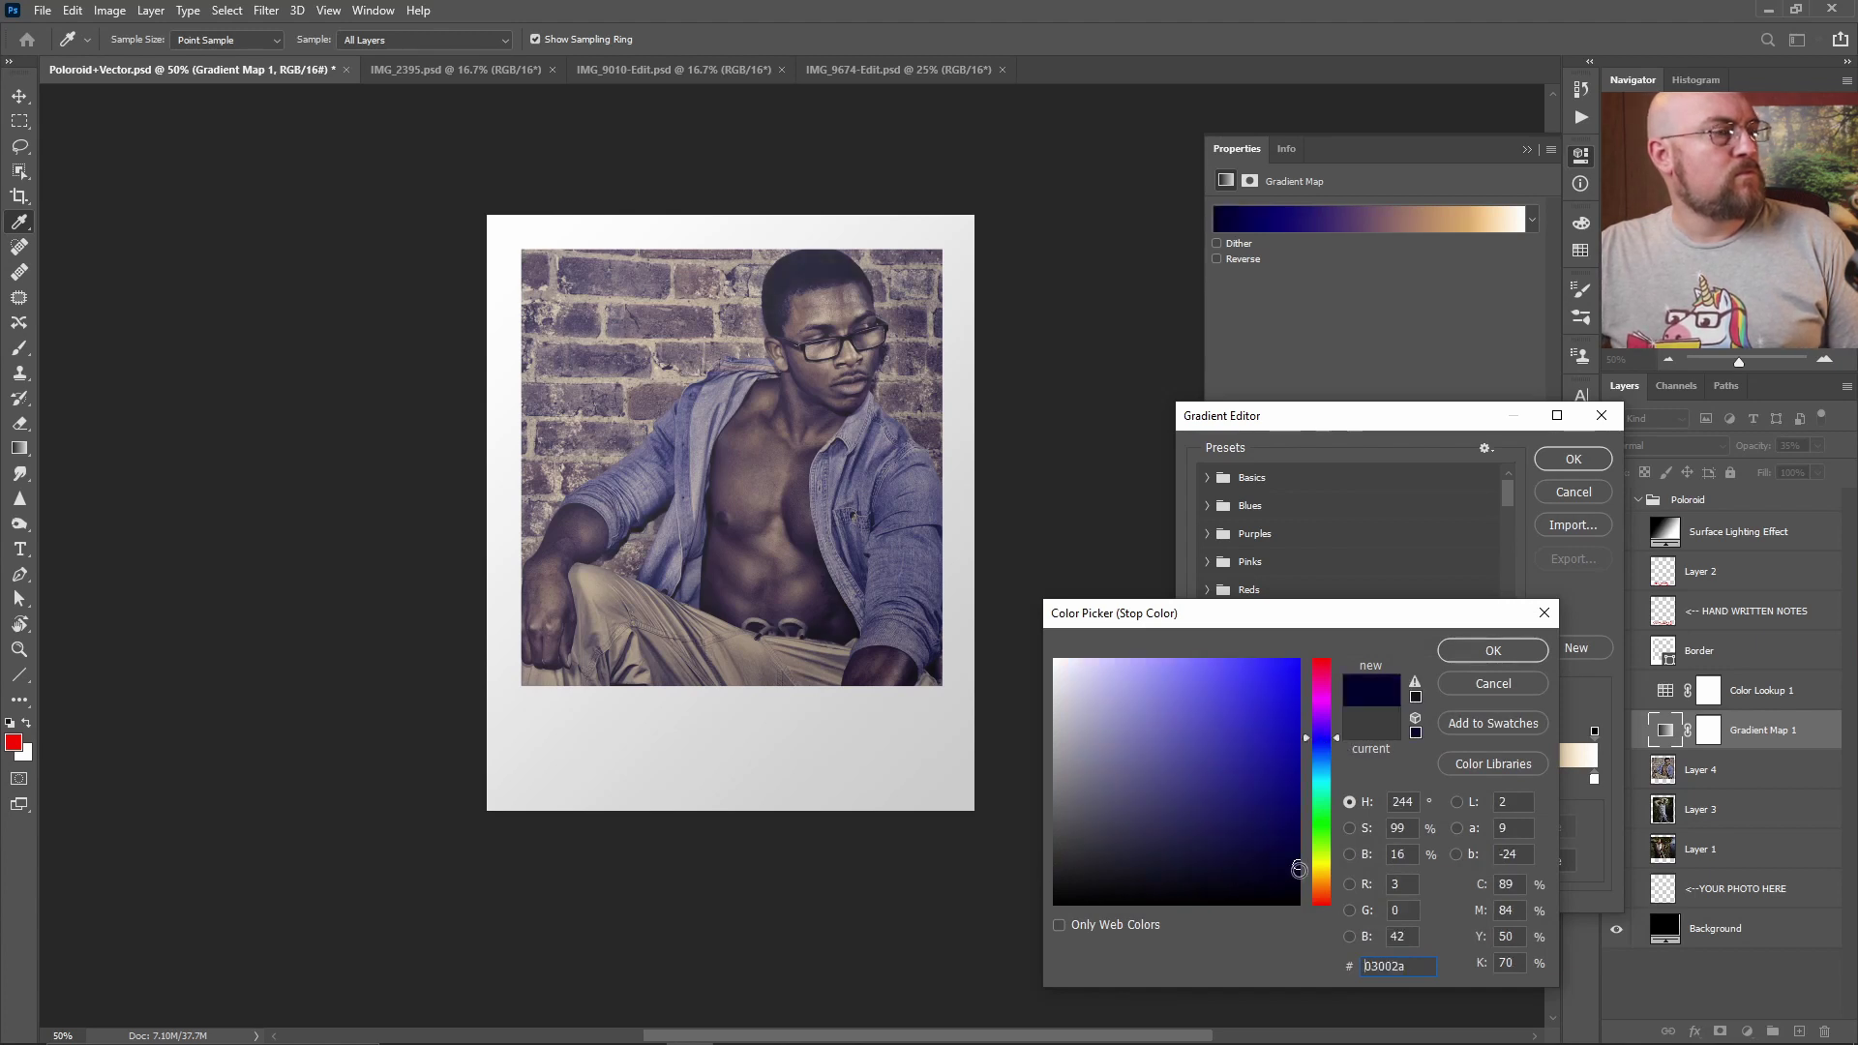
left_click_drag(1271, 869, 1285, 860)
left_click(1493, 651)
left_click(1574, 459)
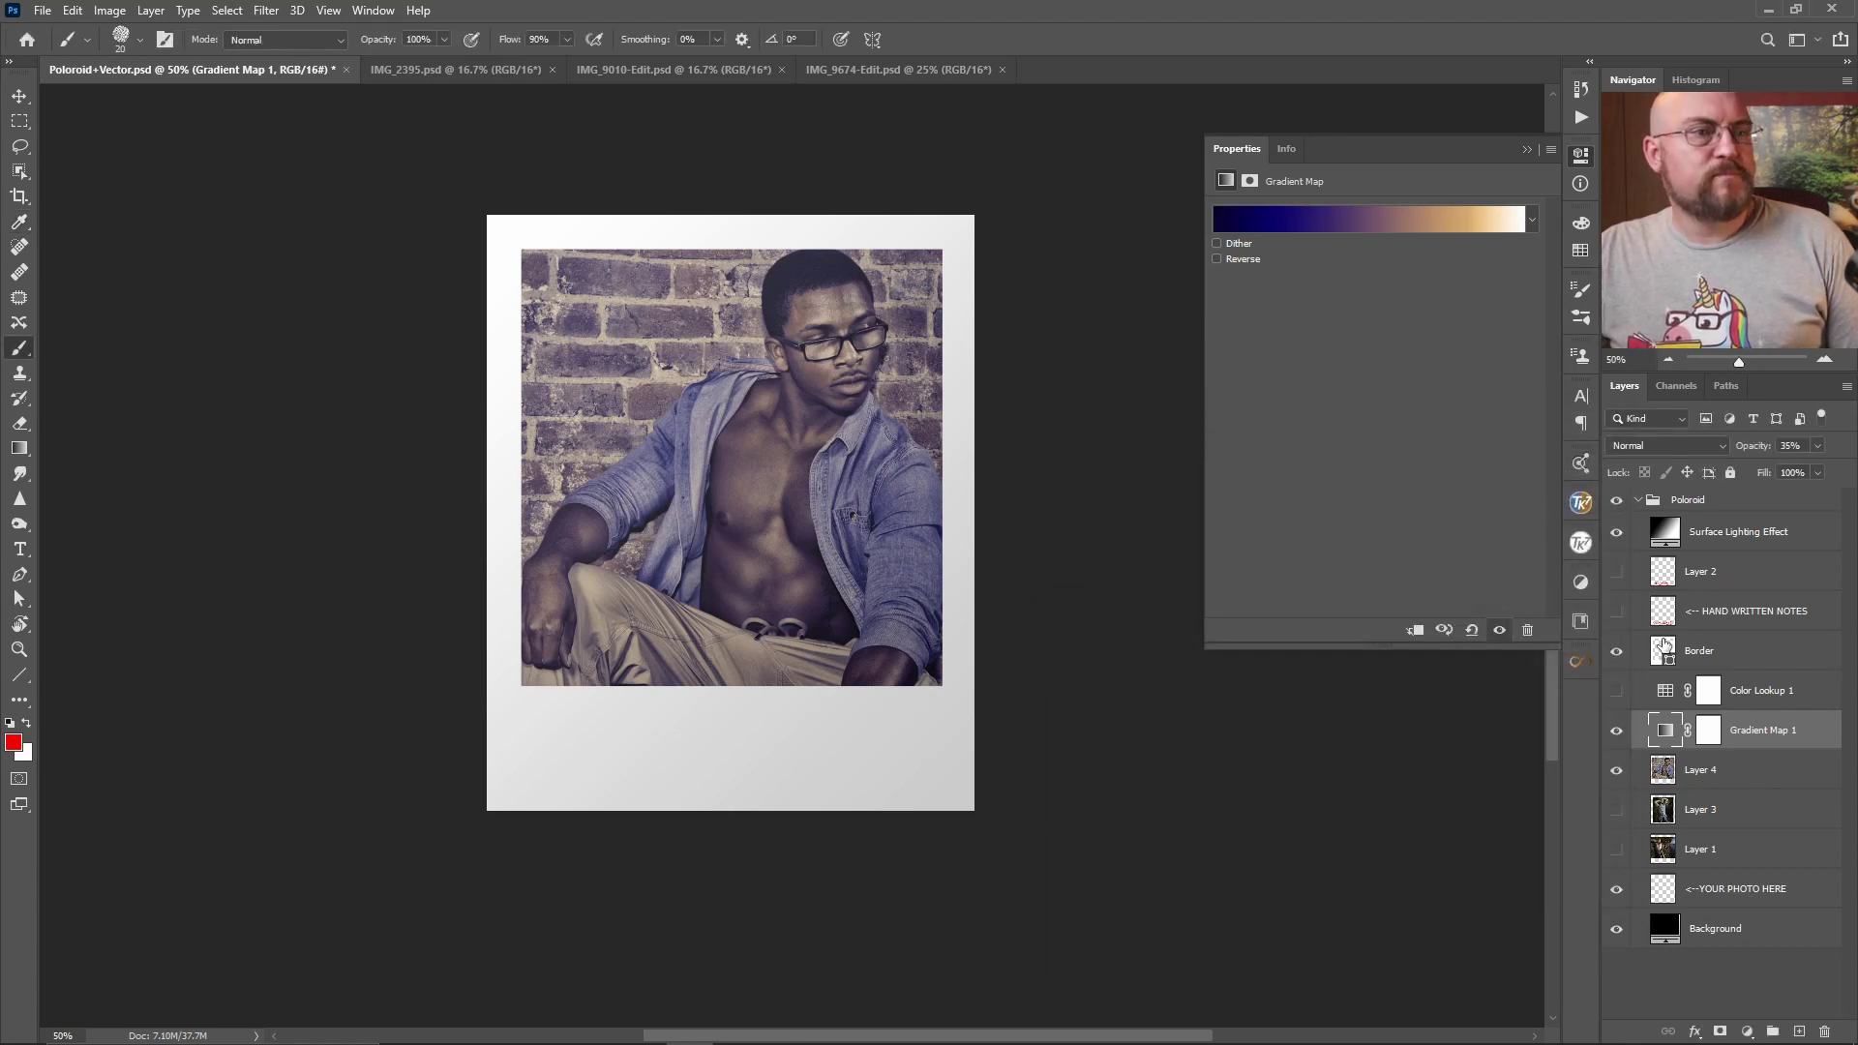
Step: Set the Gradient Map 1 layer's opacity to 34% and compare the image with the layer off and on
mouse_move(1753, 447)
left_mouse_down()
mouse_move(1722, 461)
mouse_move(1773, 451)
left_mouse_up()
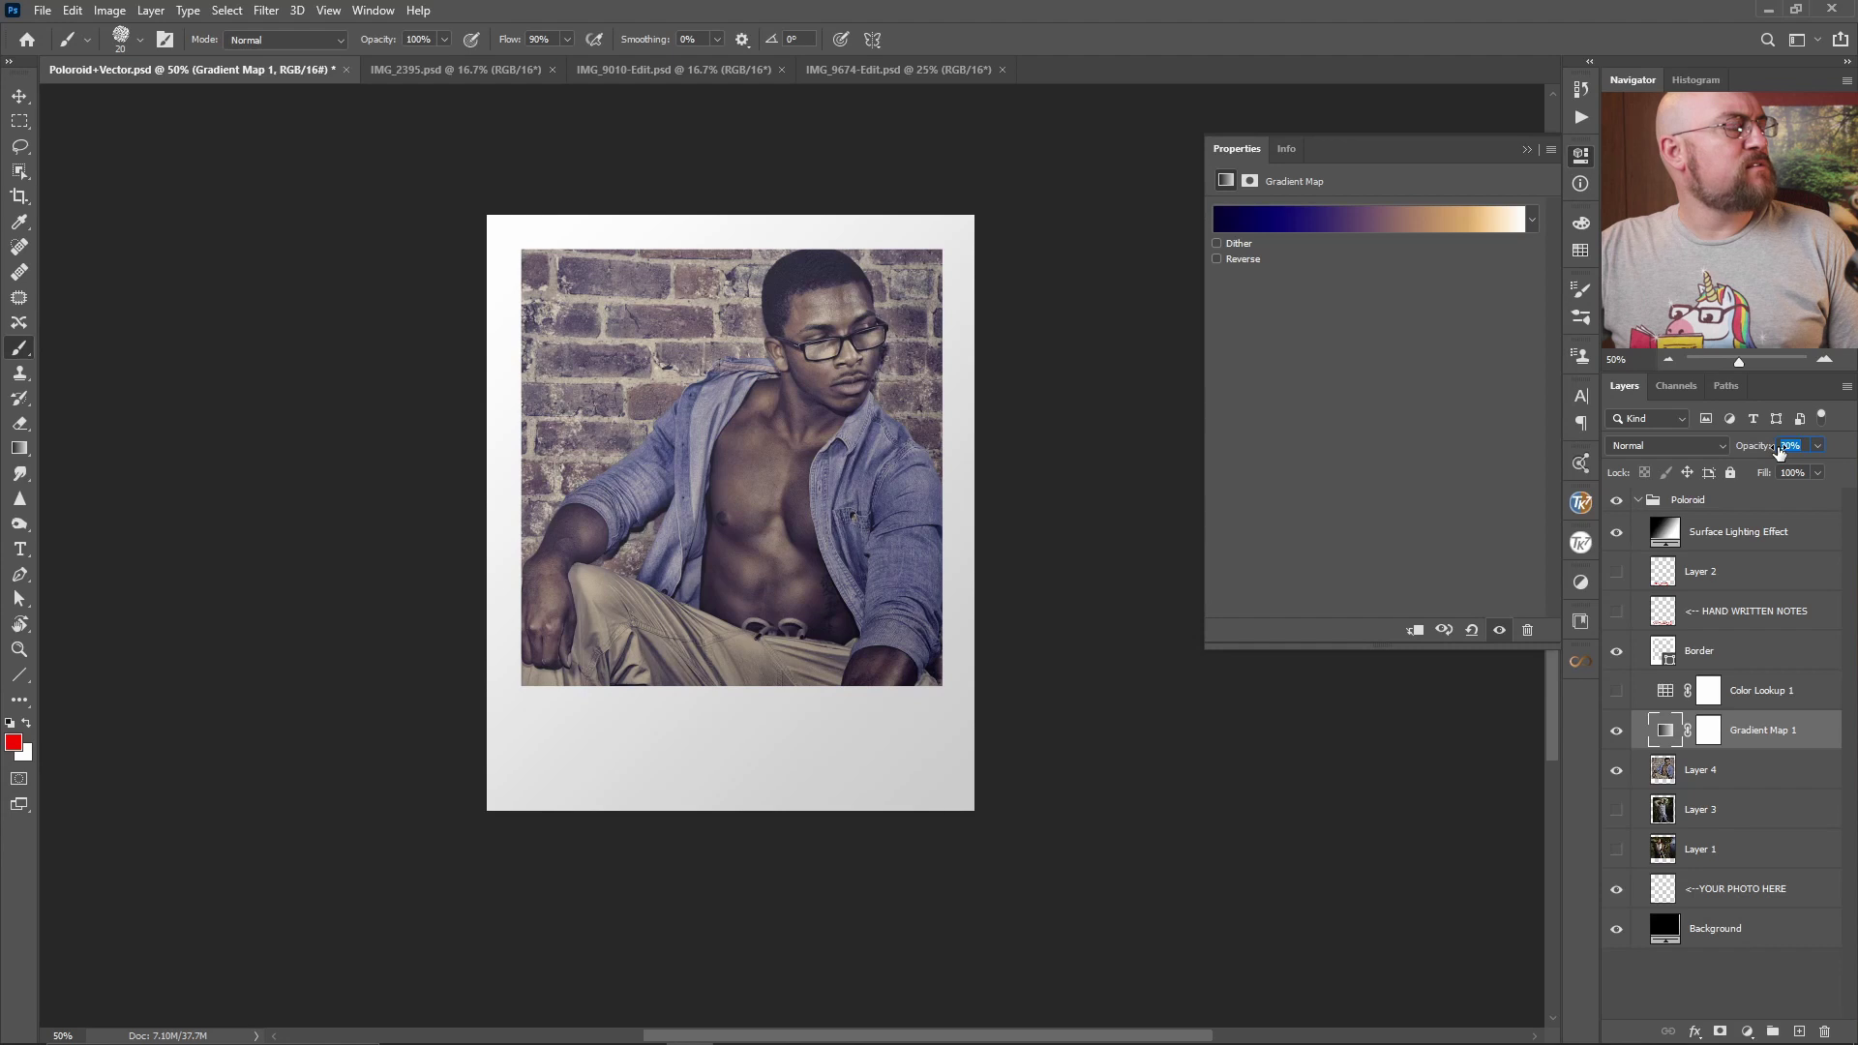
left_click_drag(1782, 452, 1785, 452)
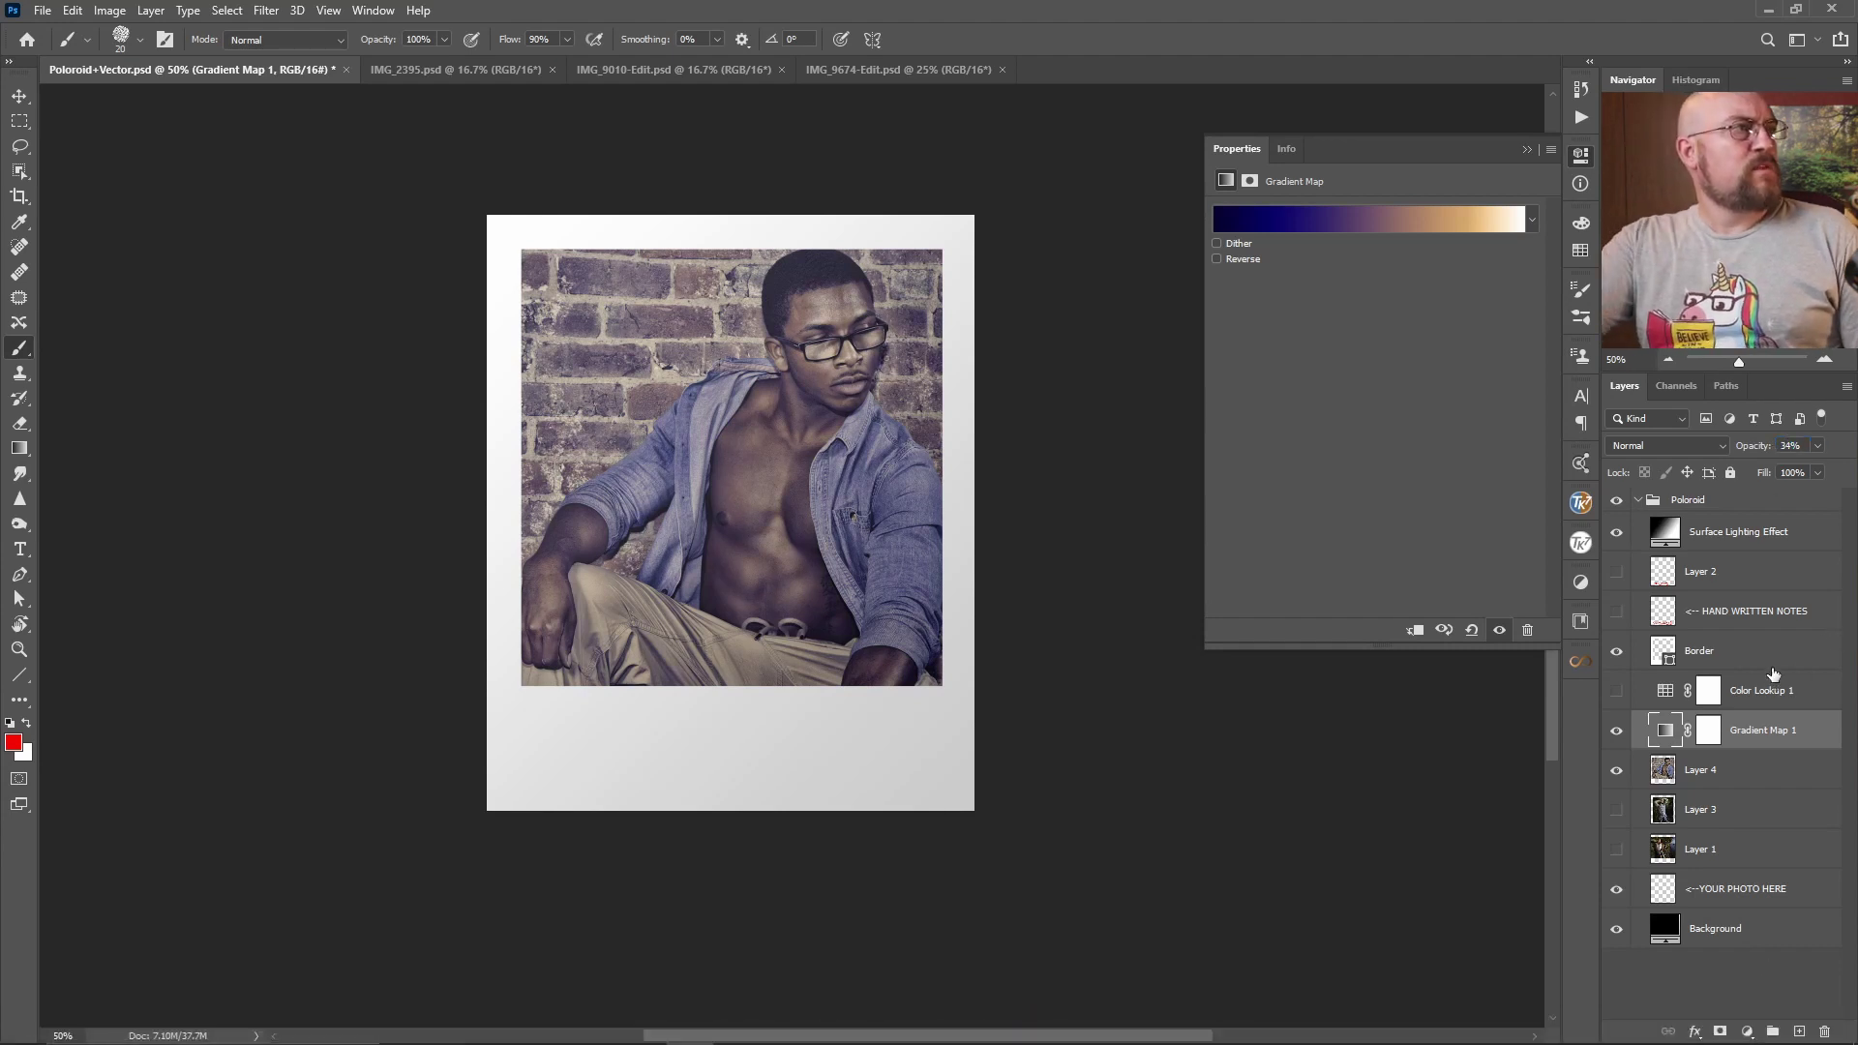
left_click(1616, 732)
left_click(1616, 734)
Step: Reduce the Surface Lighting Effect layer's opacity to 17%
left_click(1727, 534)
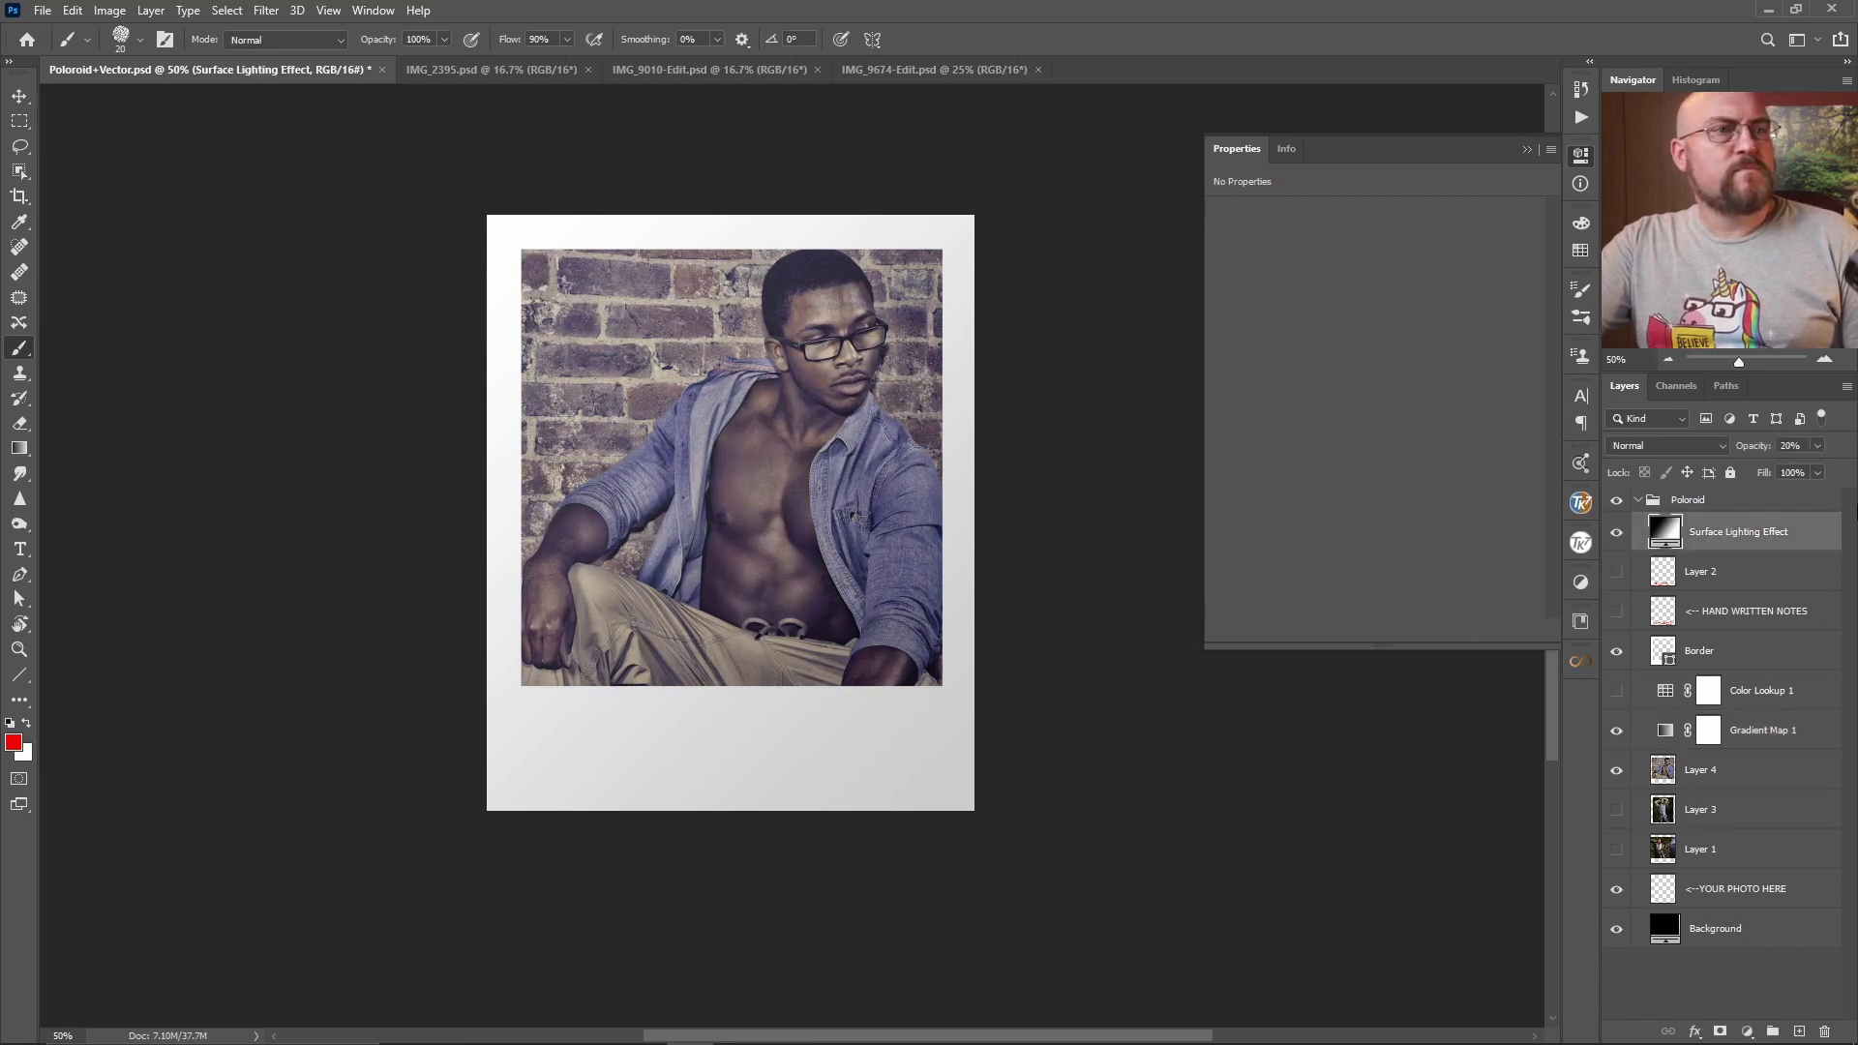
mouse_move(1760, 452)
left_mouse_down()
mouse_move(1735, 452)
mouse_move(1753, 449)
left_mouse_up()
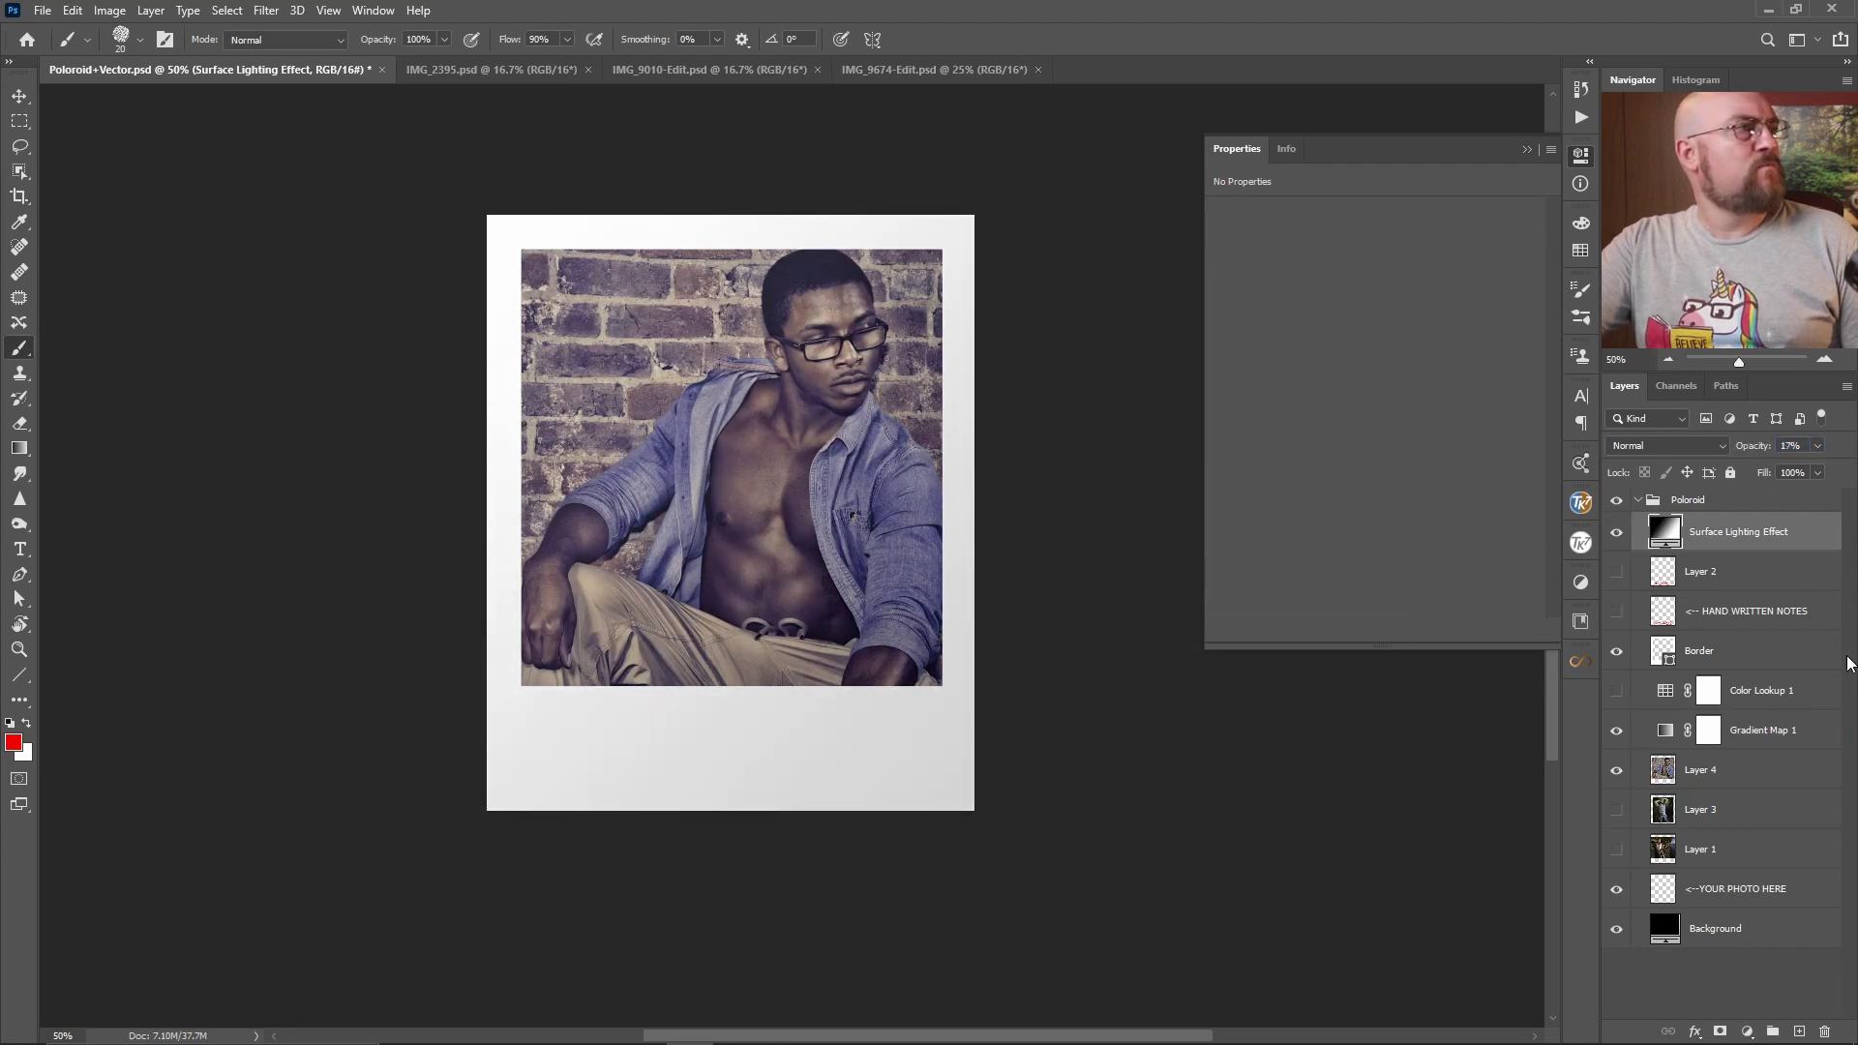